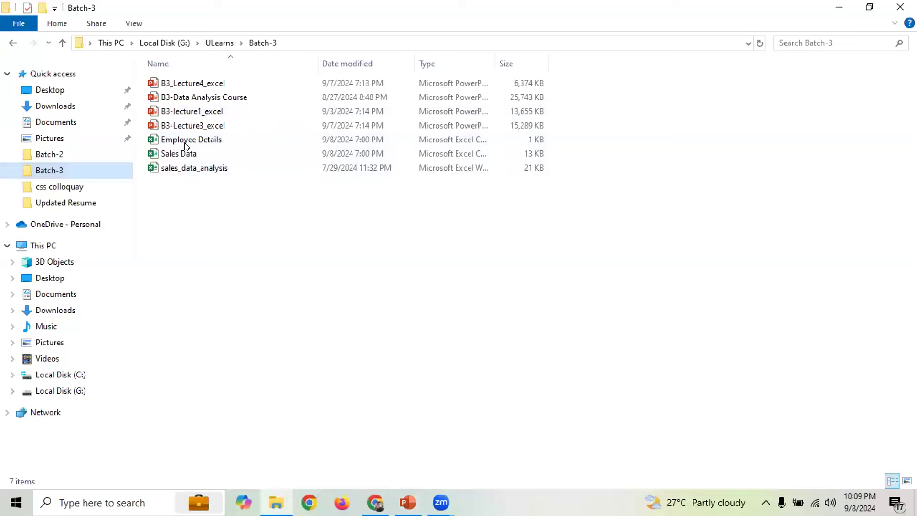
Open the Employee Details workbook from the Batch-3 folder in Excel
left_click(188, 142)
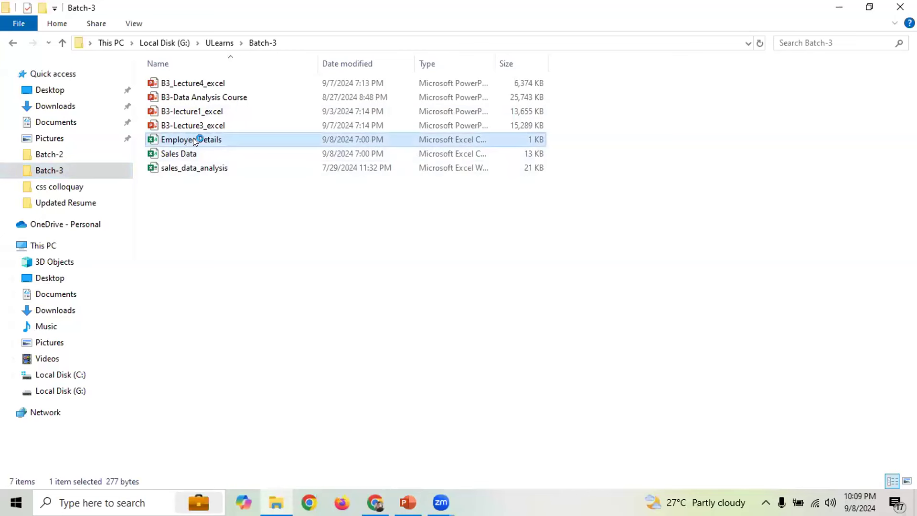
double_click(191, 139)
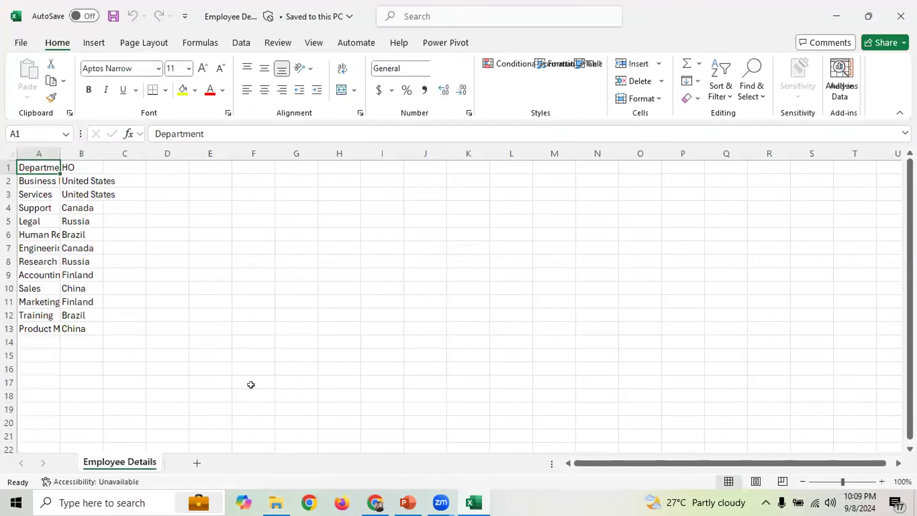
Auto-fit columns A and B, close Employee Details without saving, and open sales_data_analysis
double_click(61, 150)
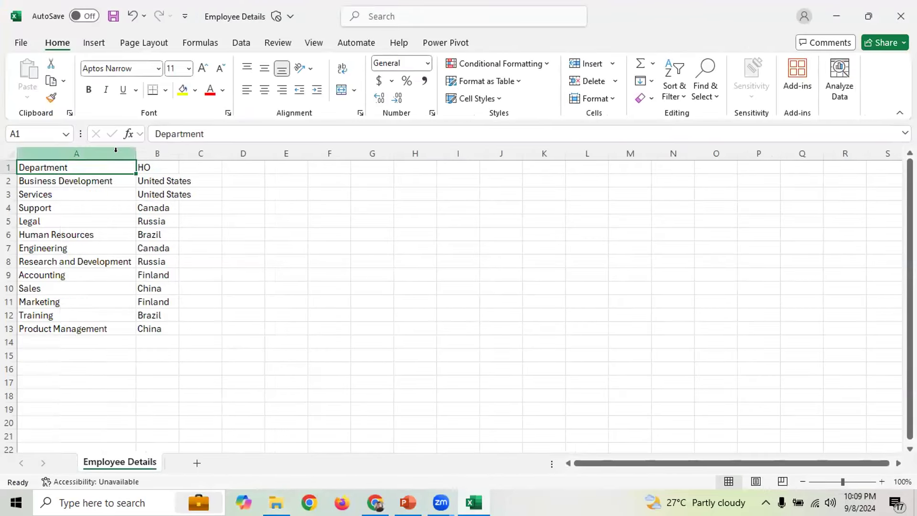
double_click(177, 154)
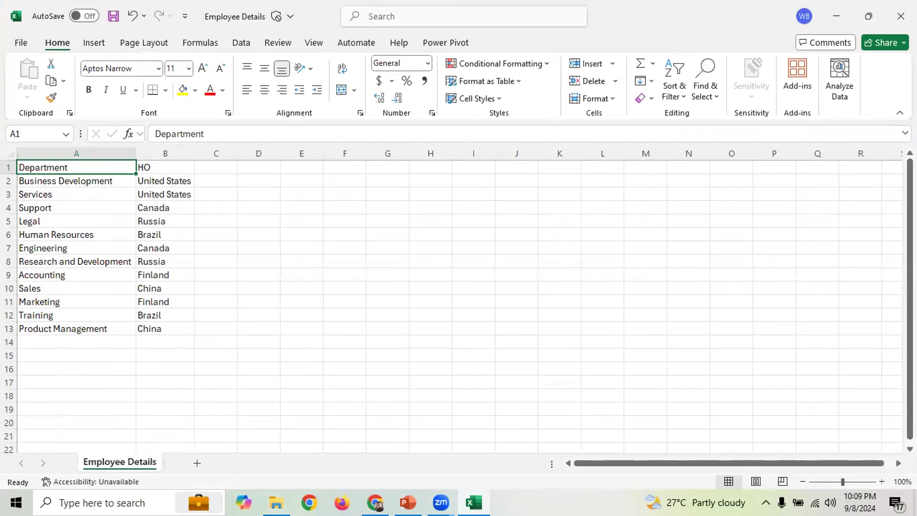
left_click(901, 16)
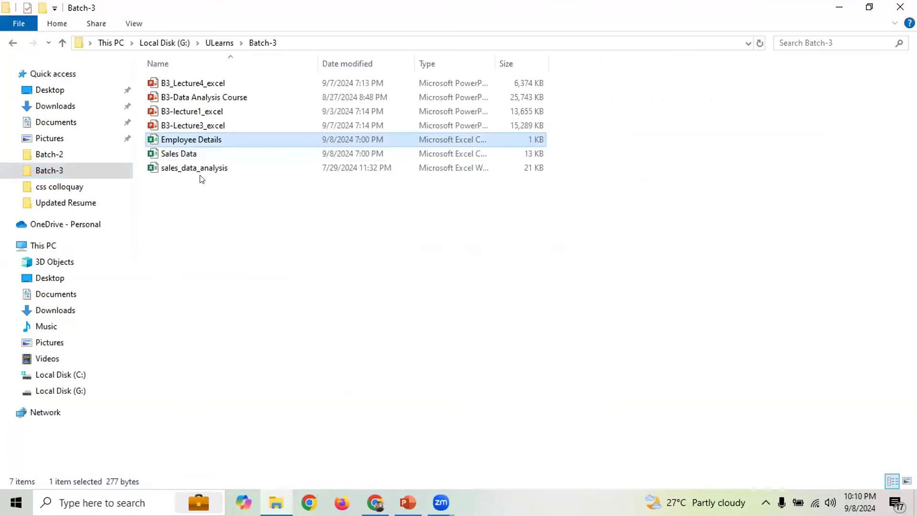
left_click(206, 172)
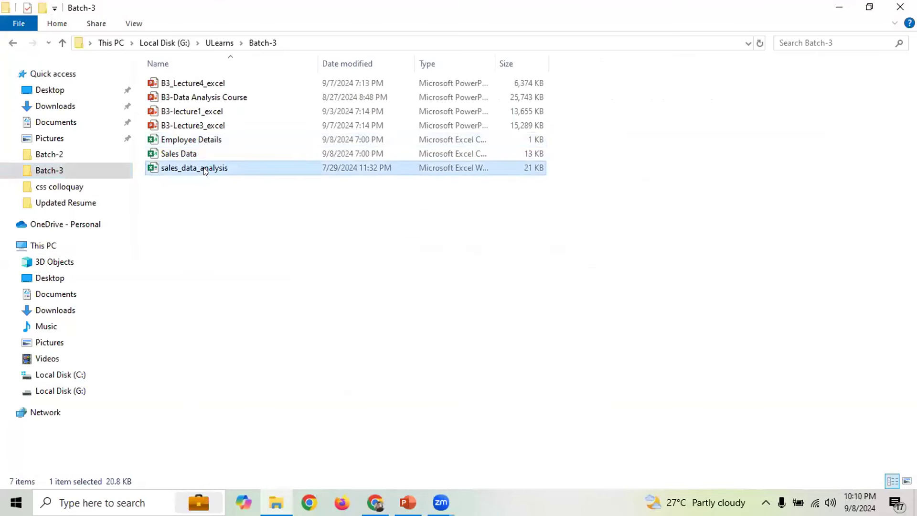
double_click(206, 171)
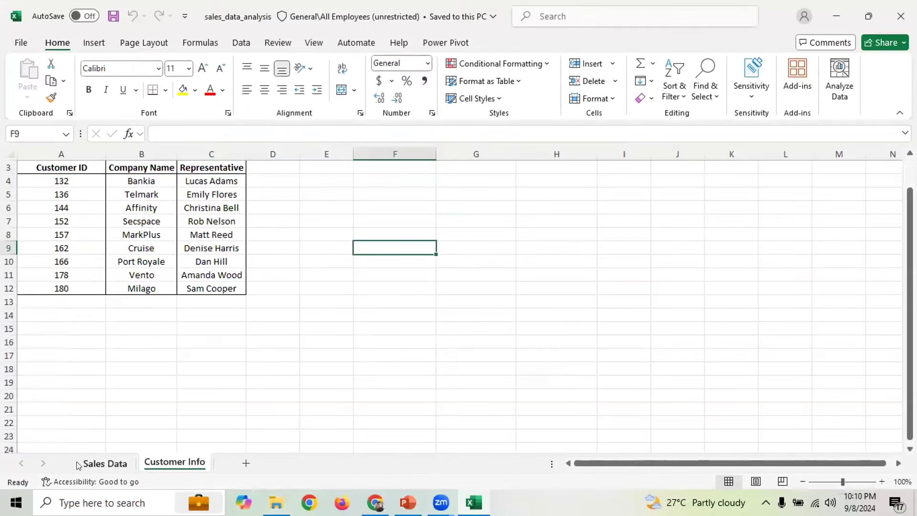
Look over the Sales Data and Customer Info sheets, ending on Sales Data
left_click(102, 463)
scroll(262, 255, "down", 3)
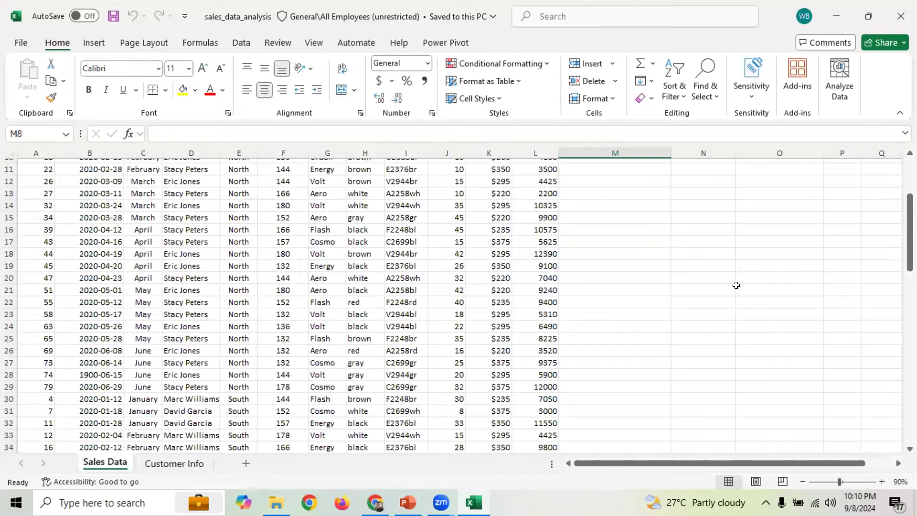
left_click(163, 464)
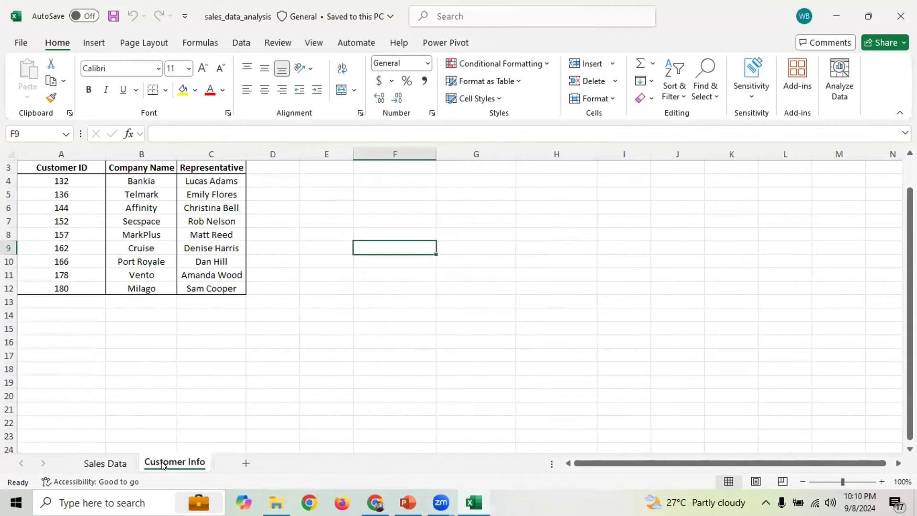
left_click(102, 461)
scroll(856, 256, "up", 4)
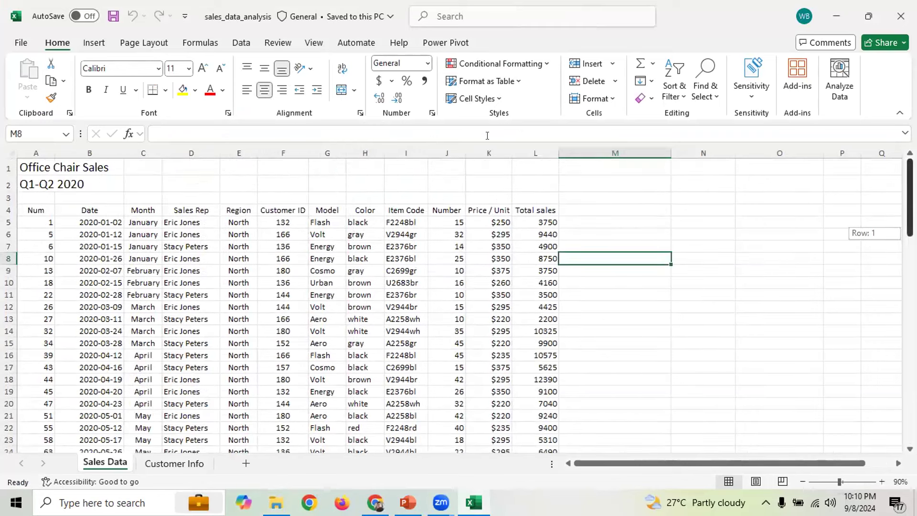
Select the Num, Date, Month, Sales Rep, Region, Customer ID, Model and Color headings
left_click_drag(37, 206, 139, 207)
left_click(72, 209)
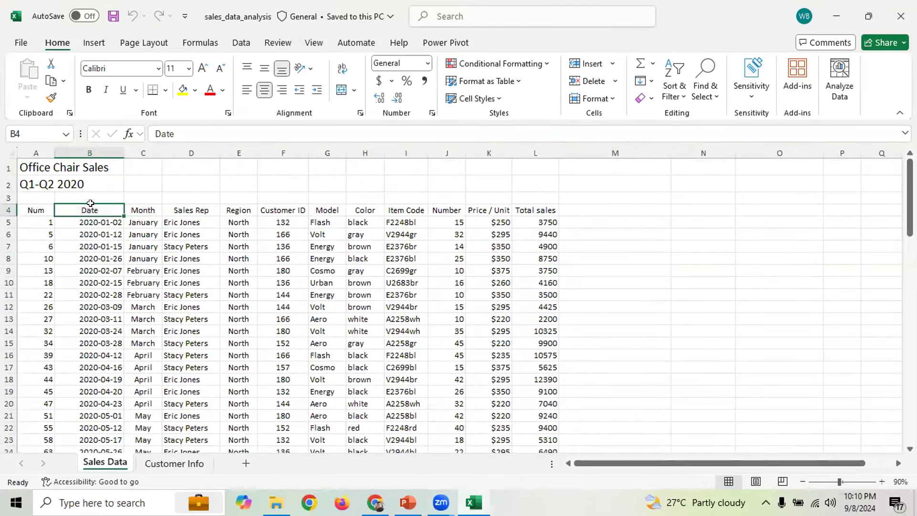
left_click(148, 207)
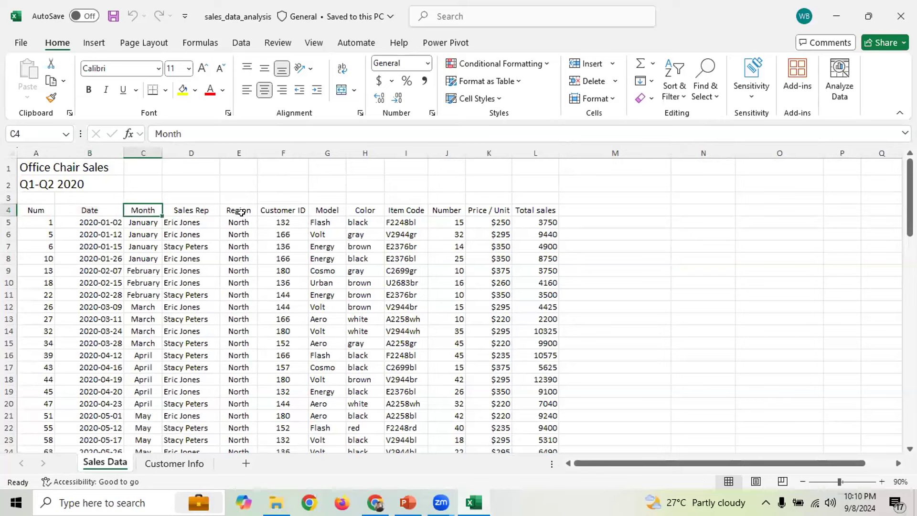
left_click(203, 210)
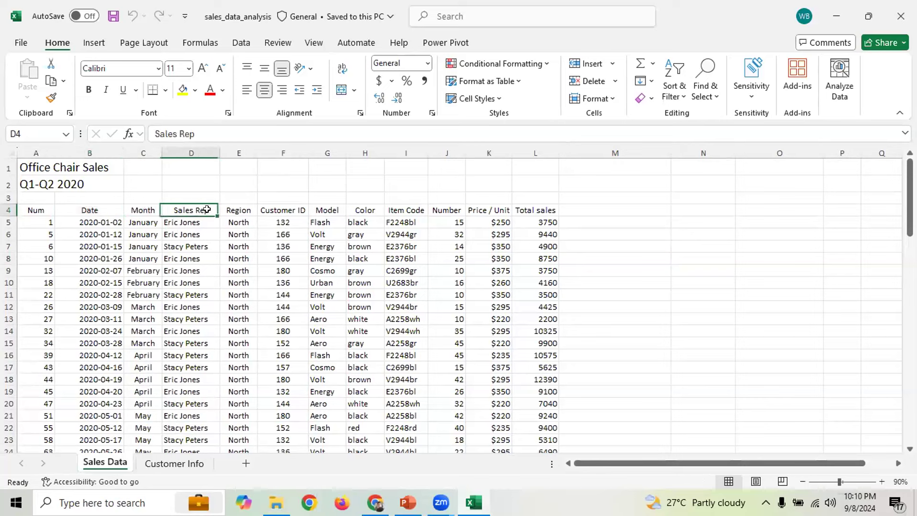
left_click(248, 208)
left_click(277, 207)
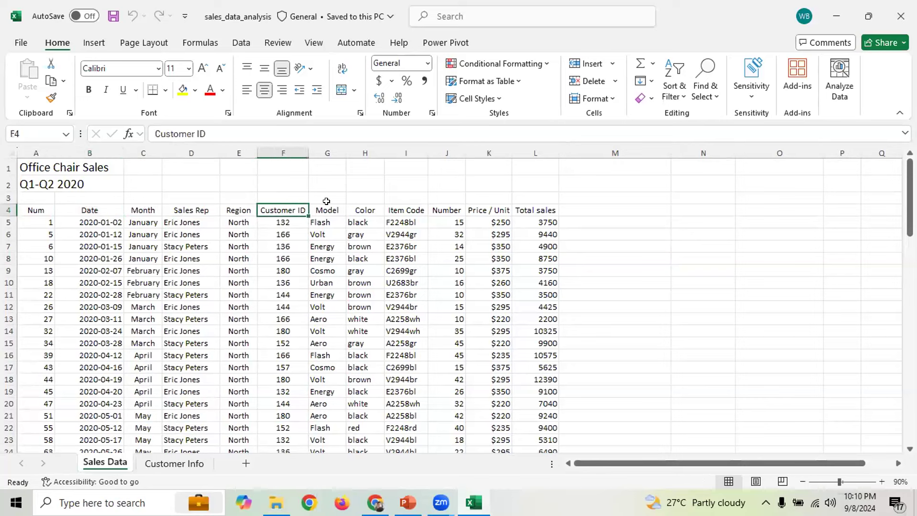
left_click(338, 210)
left_click(375, 211)
Select header row A4:L4 and cancel the accidental move, leaving the table unchanged
left_click_drag(36, 210, 552, 212)
left_click_drag(553, 217, 538, 292)
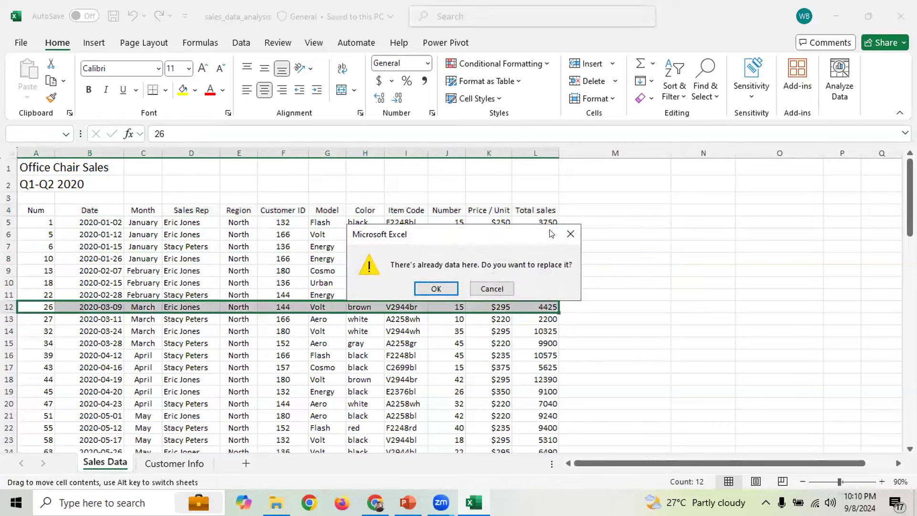
left_click(569, 234)
left_click(398, 268)
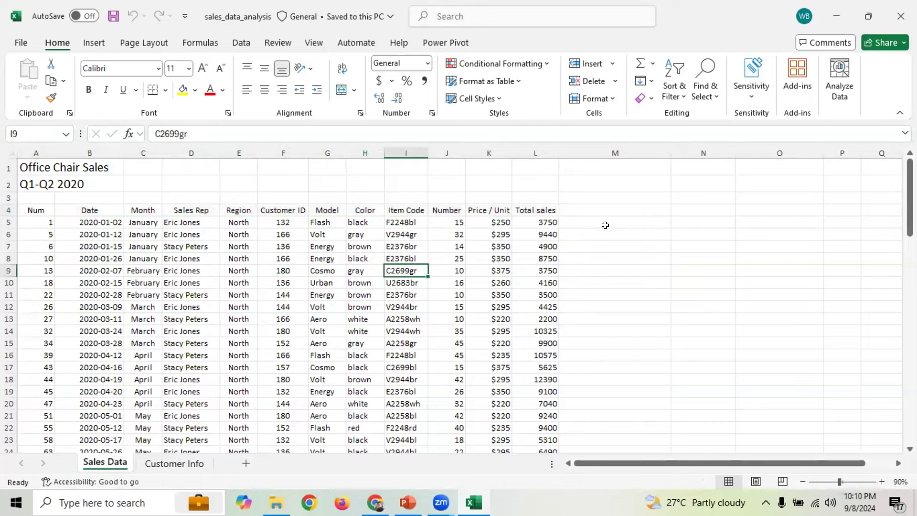
scroll(609, 222, "down", 4)
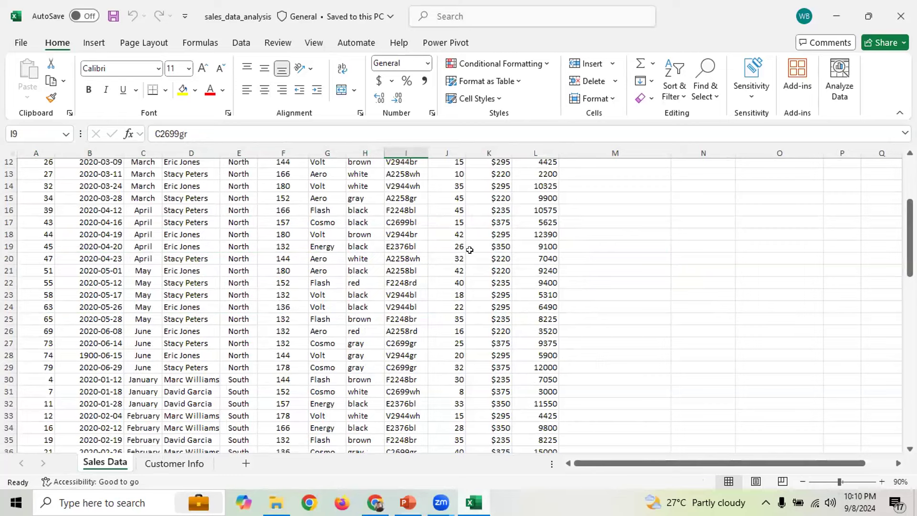
scroll(542, 268, "up", 4)
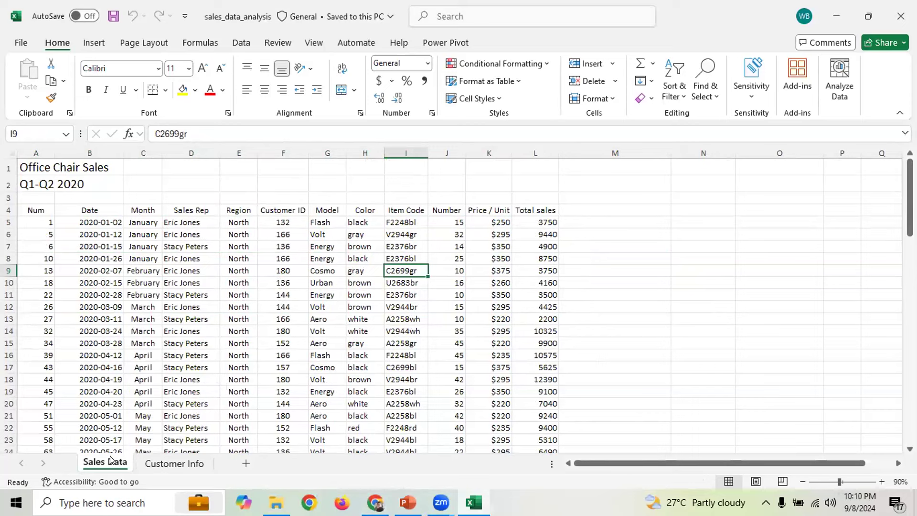
left_click(164, 459)
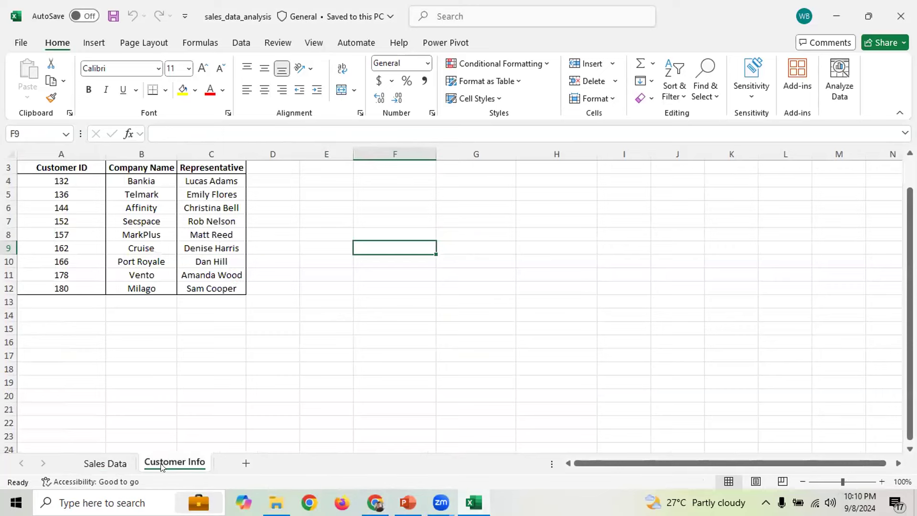
scroll(260, 391, "up", 1)
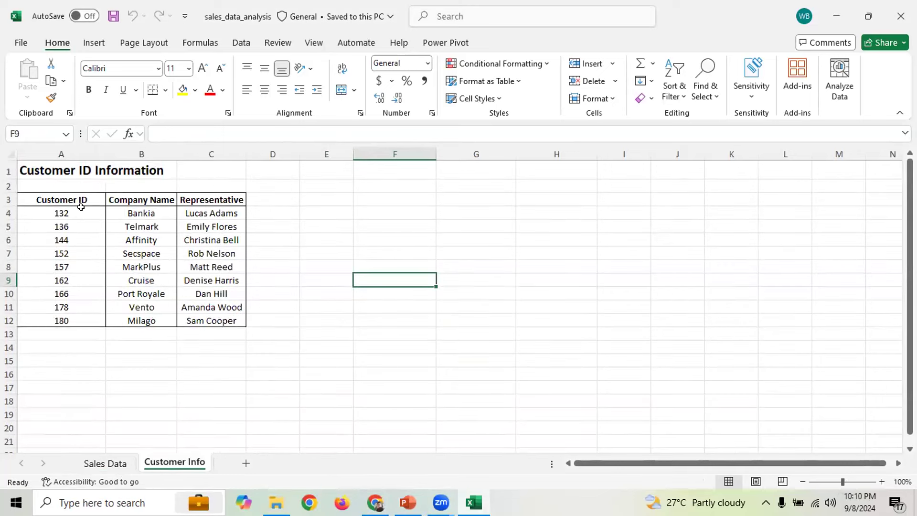
left_click_drag(61, 214, 61, 335)
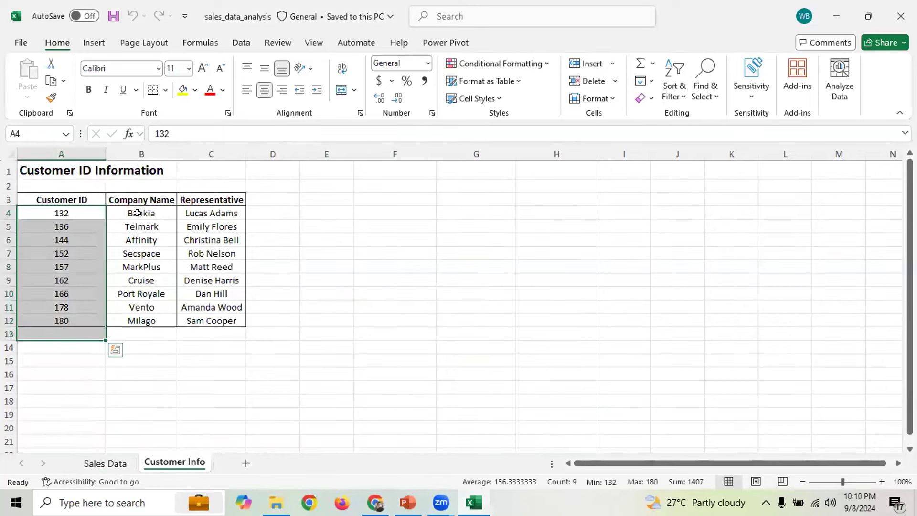
left_click_drag(143, 210, 144, 335)
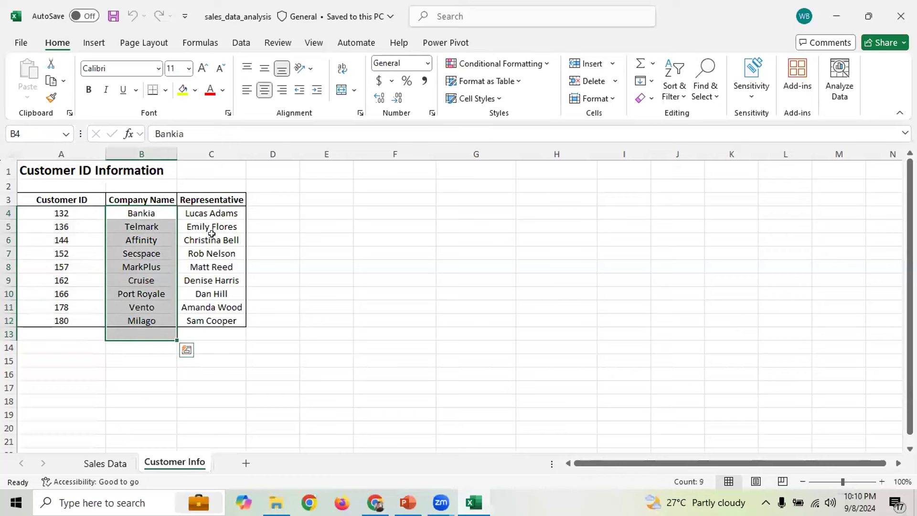
left_click_drag(214, 210, 215, 323)
left_click_drag(83, 210, 79, 308)
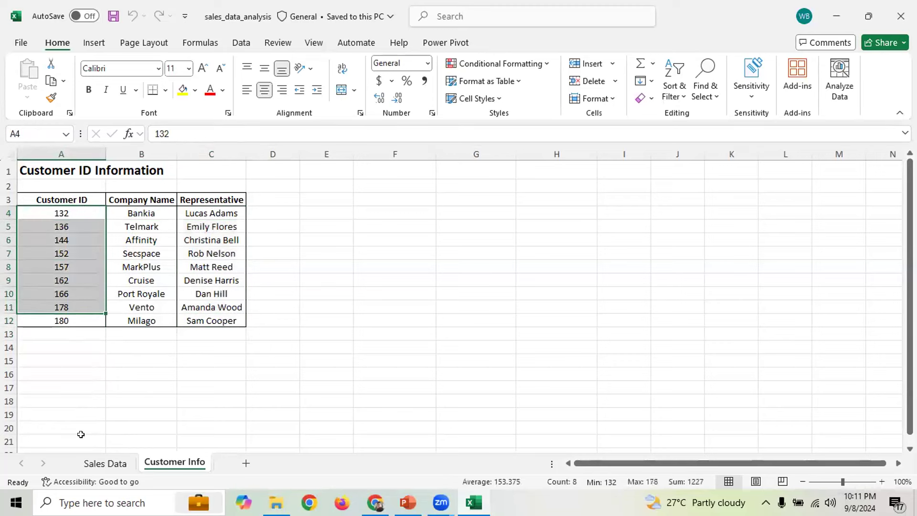
left_click(105, 464)
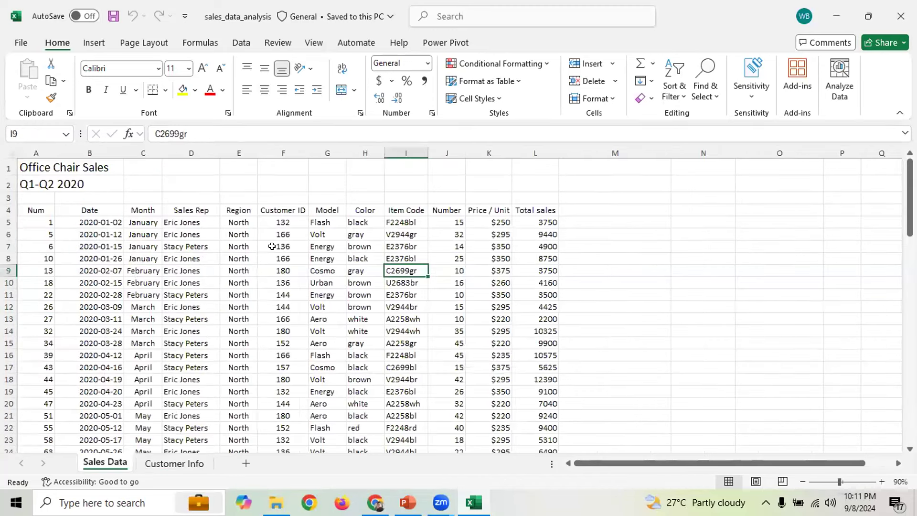
left_click_drag(286, 222, 287, 389)
left_click(628, 239)
left_click_drag(623, 470, 652, 468)
Enter a Customer ID label in cell N5 beside the sales table
left_click(597, 223)
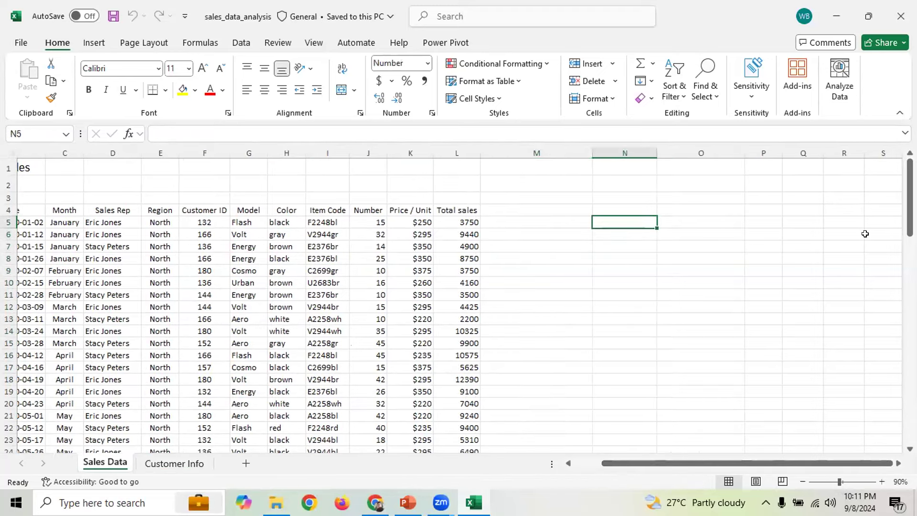
type("Cust")
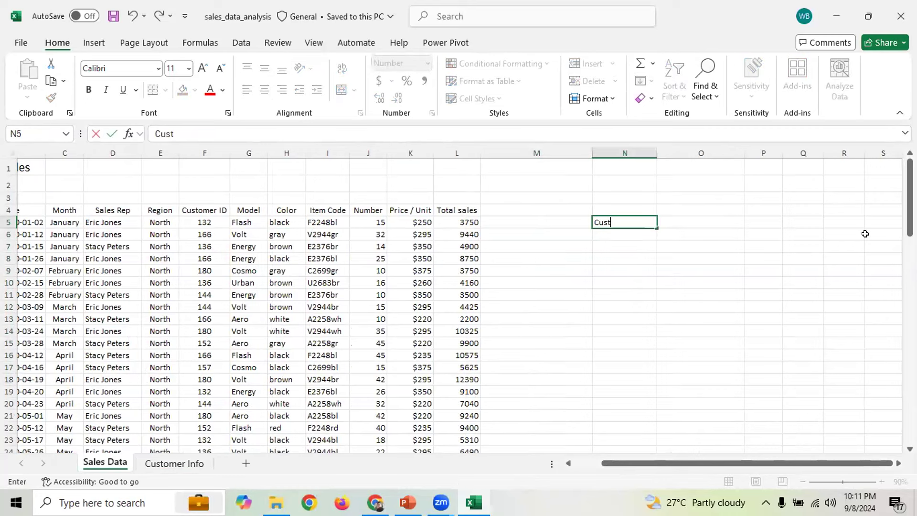
type("omer ID")
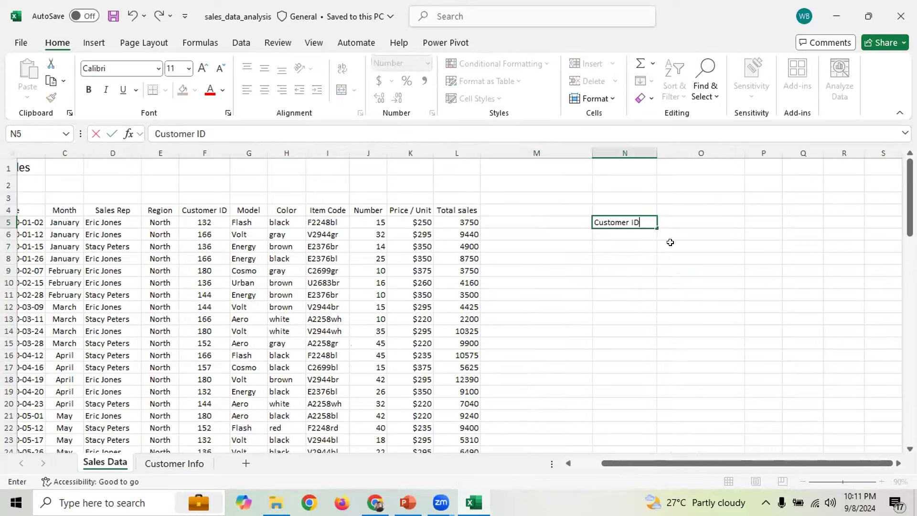
left_click(640, 242)
left_click(633, 234)
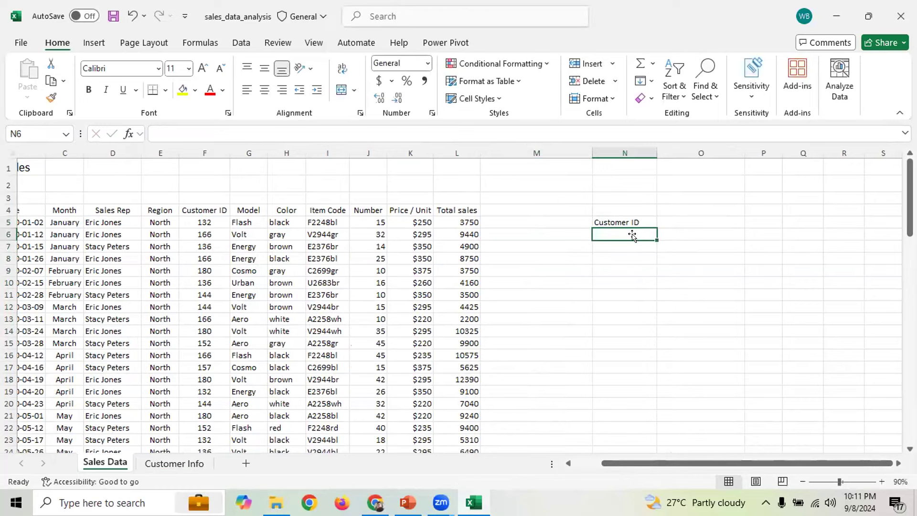
Check the Company Name heading on Customer Info, then add a Company Name label in N6
left_click(175, 463)
left_click(180, 212)
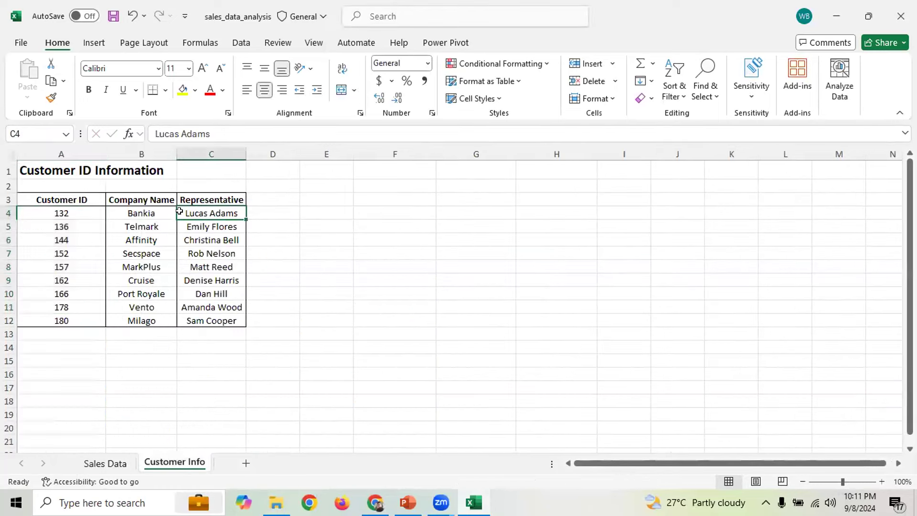
left_click(145, 200)
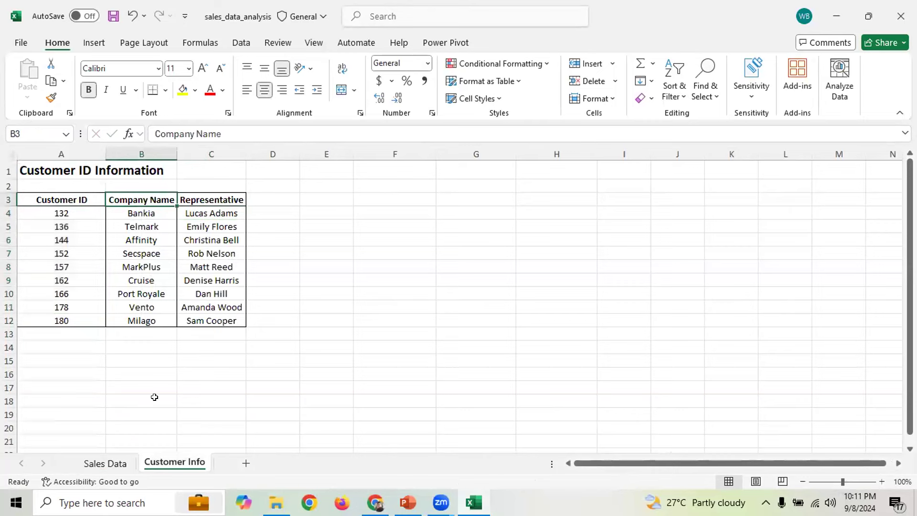
left_click(105, 464)
type("Company Name")
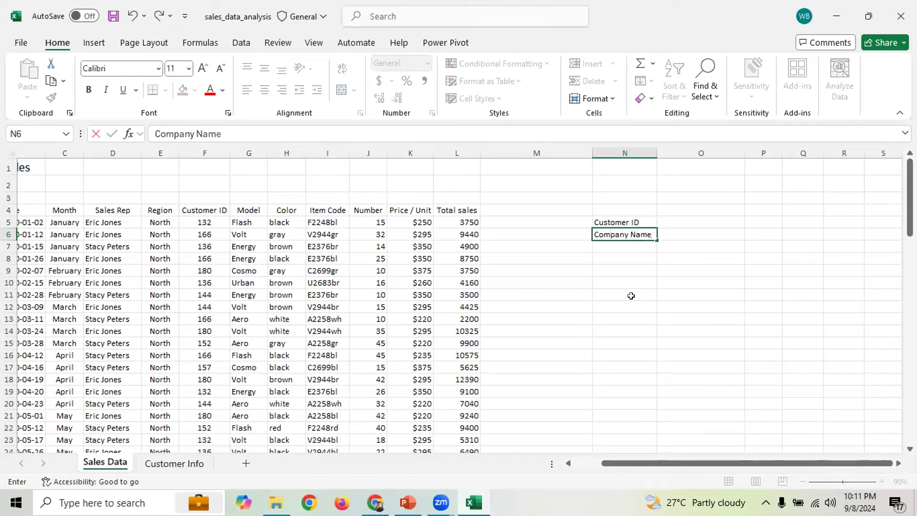
left_click(630, 294)
Select the two labels and the Customer ID values in column F
left_click_drag(618, 222, 619, 234)
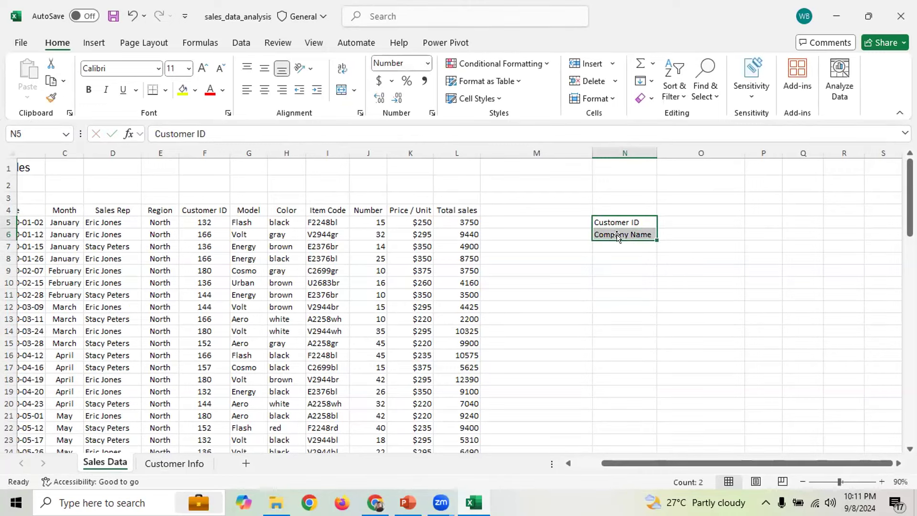
left_click(616, 224)
left_click_drag(189, 221, 181, 439)
left_click(164, 464)
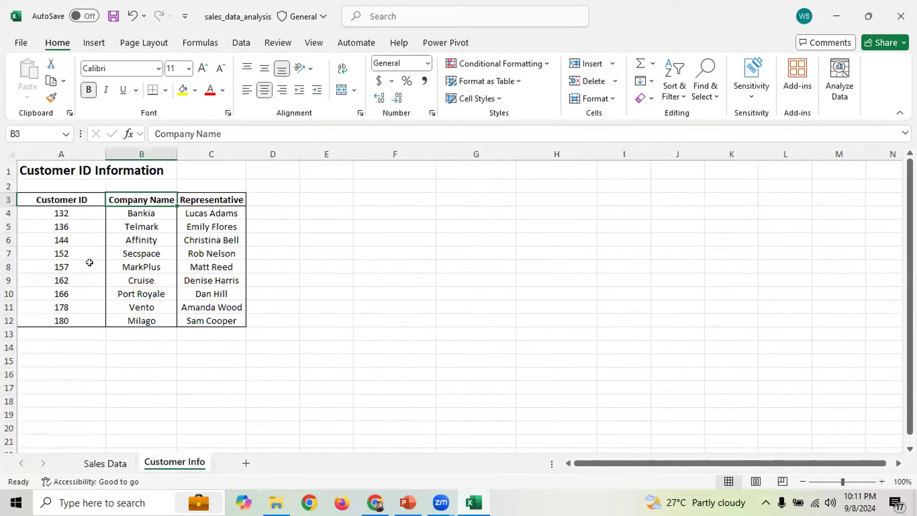
Cancel the accidental move on Customer Info and return to Sales Data
left_click_drag(134, 245, 141, 282)
left_click(574, 233)
left_click(104, 463)
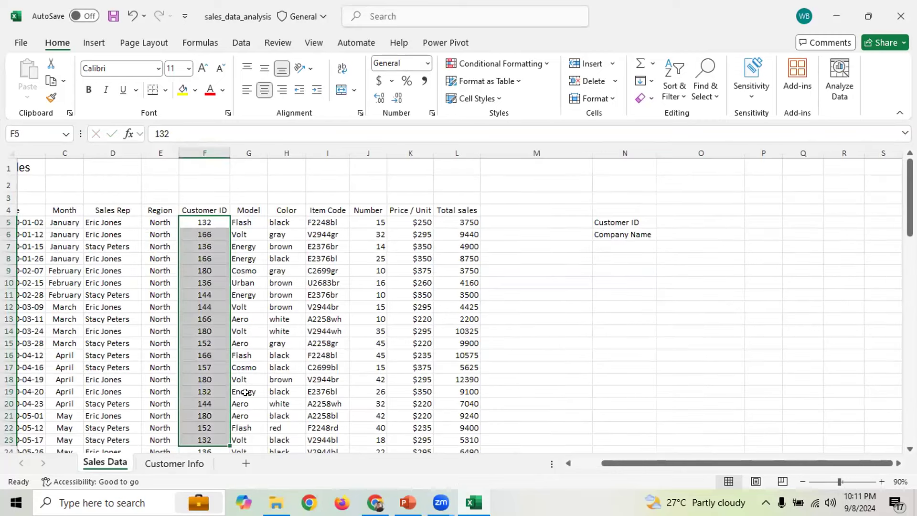
Enter Customer ID 132 in O5 beside the Customer ID label
left_click(621, 221)
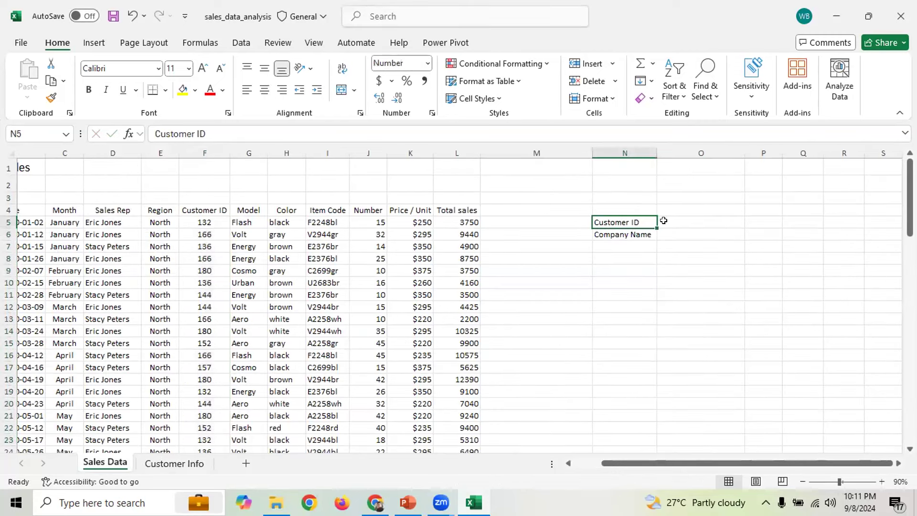
left_click(682, 220)
left_click(684, 233)
left_click(685, 219)
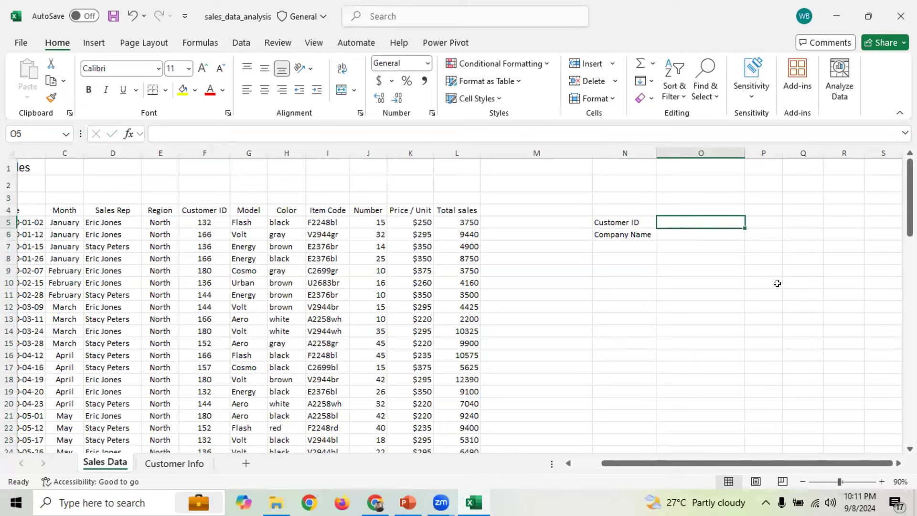
type("132")
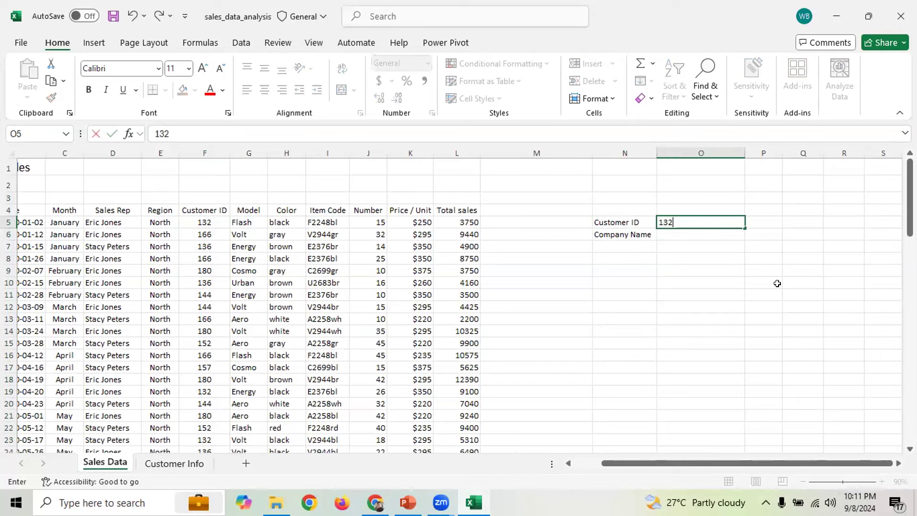
key("Return")
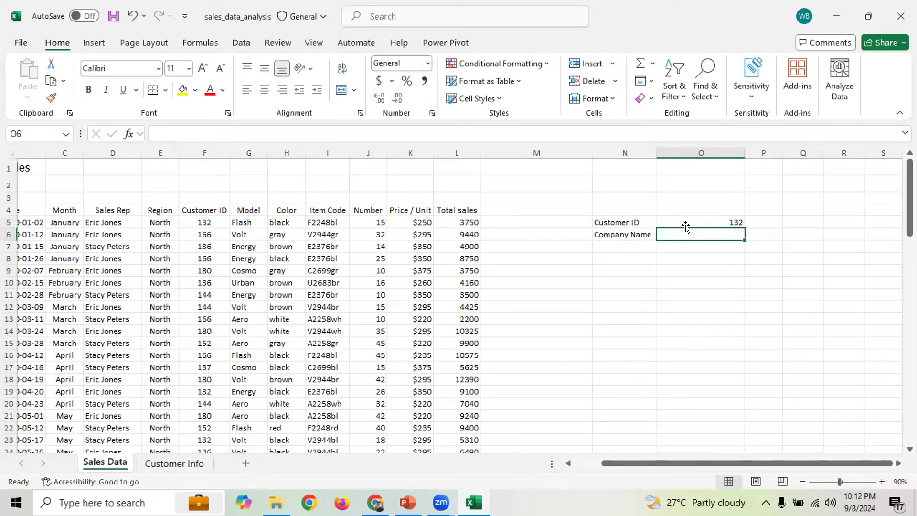
Check Customer IDs 132, 136 and 144 on the Customer Info sheet
left_click(160, 463)
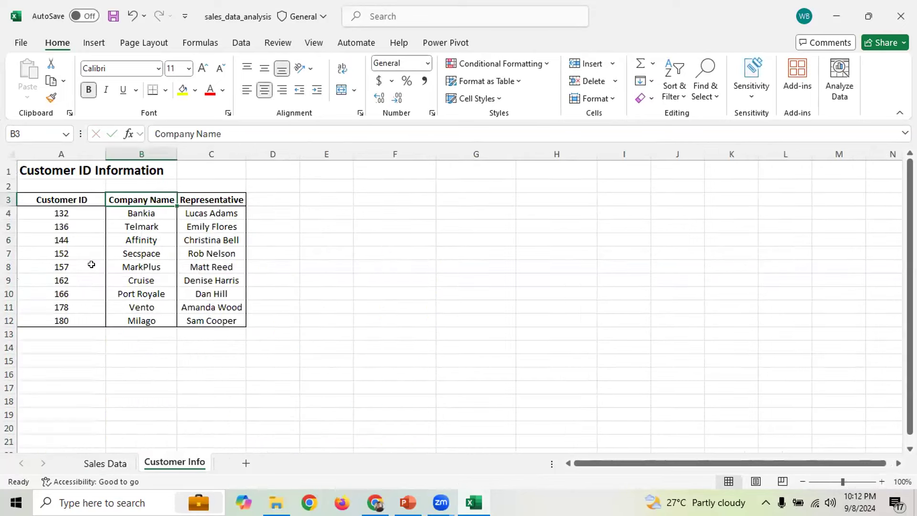
left_click(69, 211)
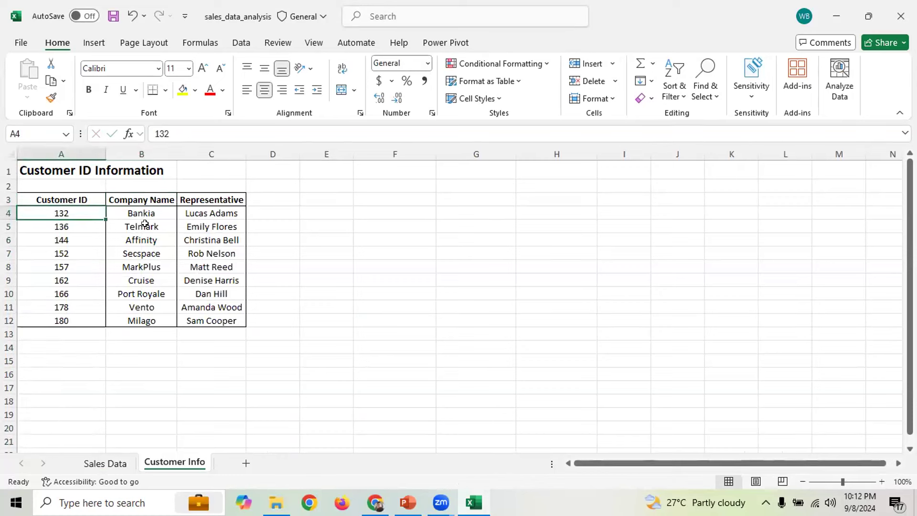
left_click(73, 225)
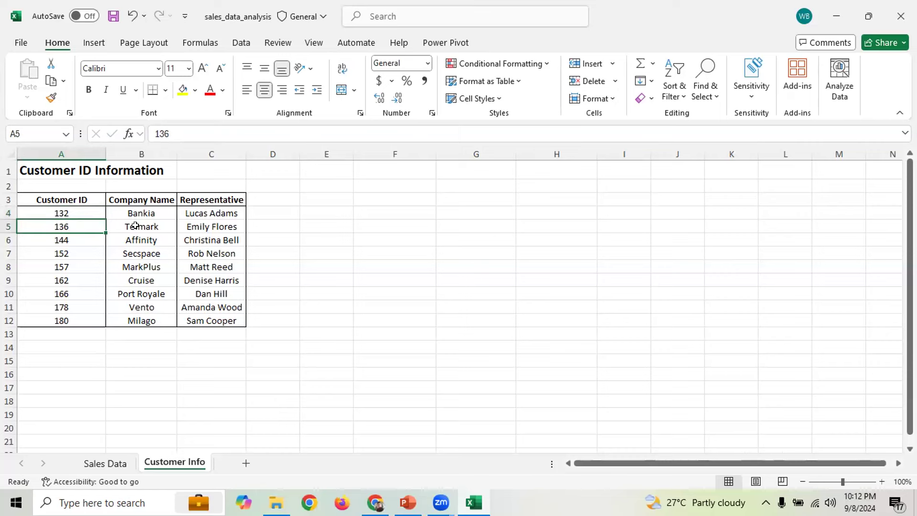
left_click(71, 240)
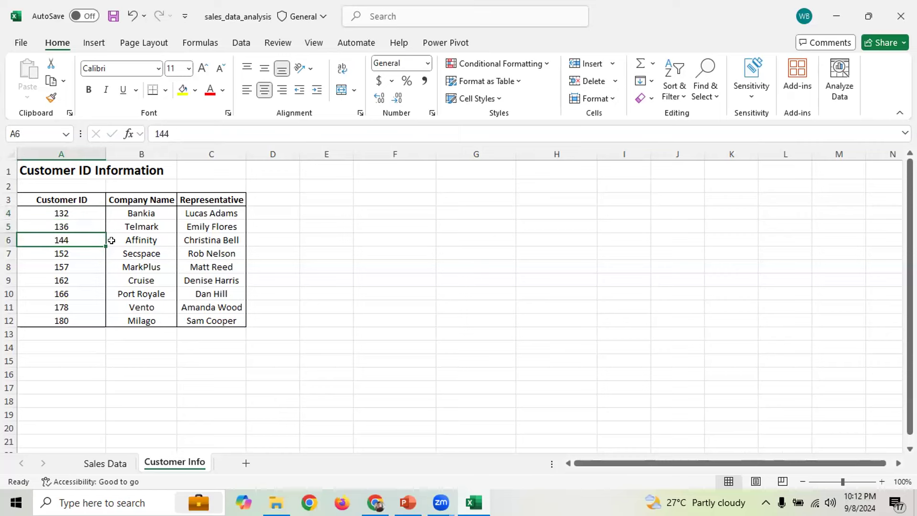
left_click(105, 463)
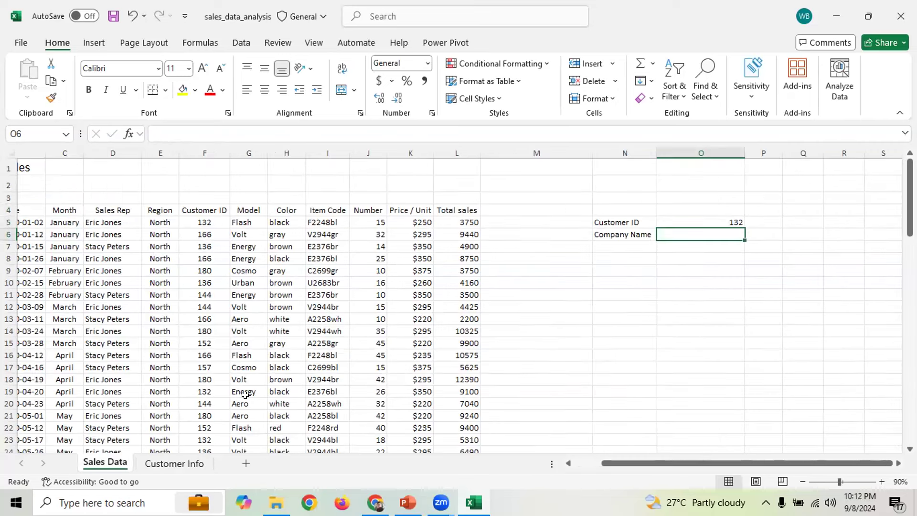
Review the lookup box cells and move to N4 above the labels
left_click(716, 222)
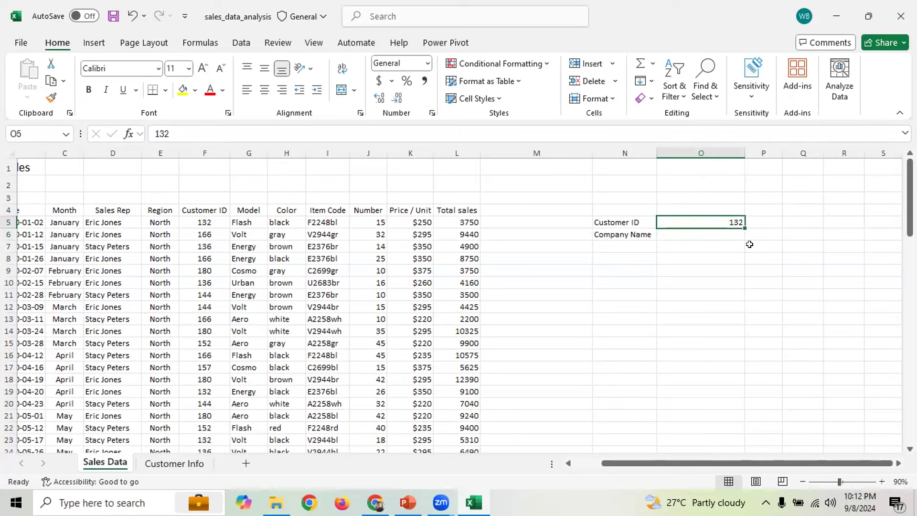
left_click(681, 232)
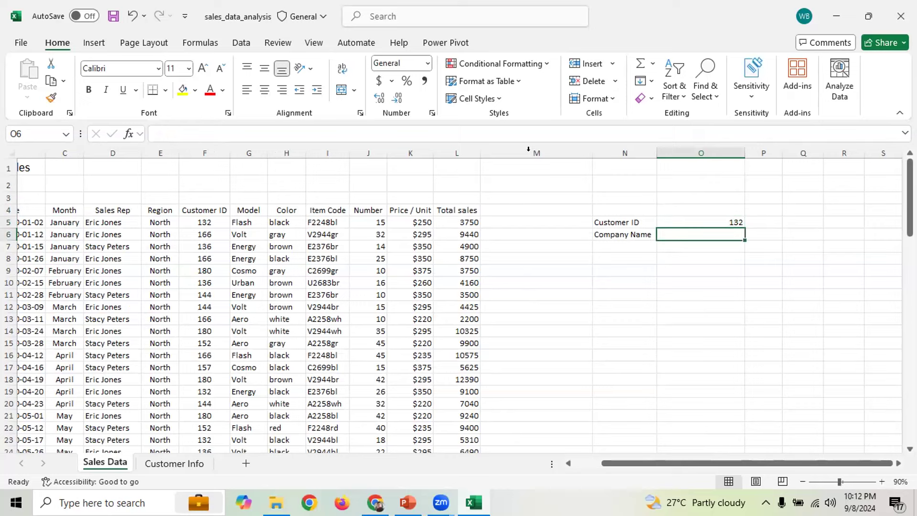
left_click(673, 214)
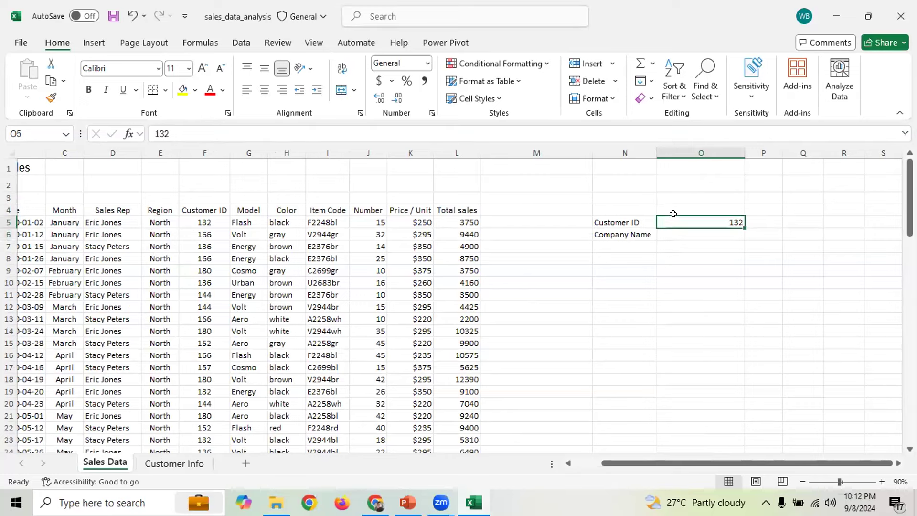
left_click(630, 195)
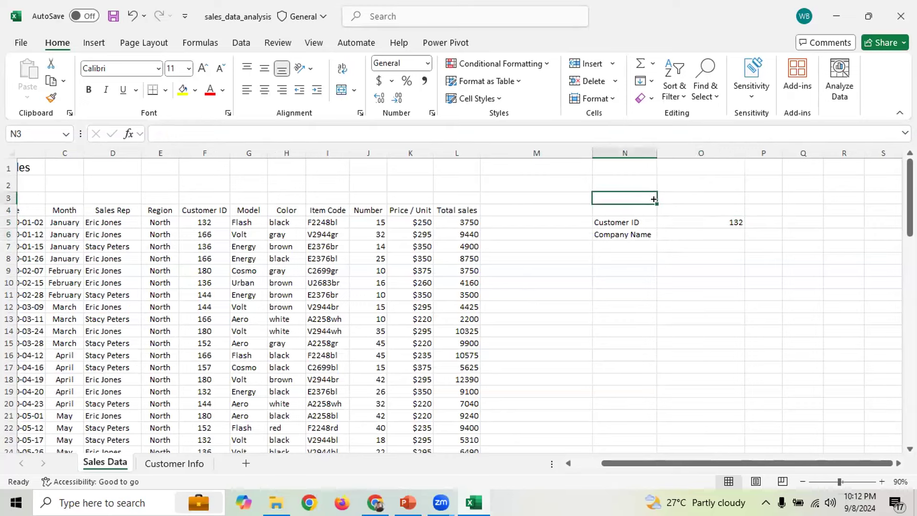
left_click(620, 167)
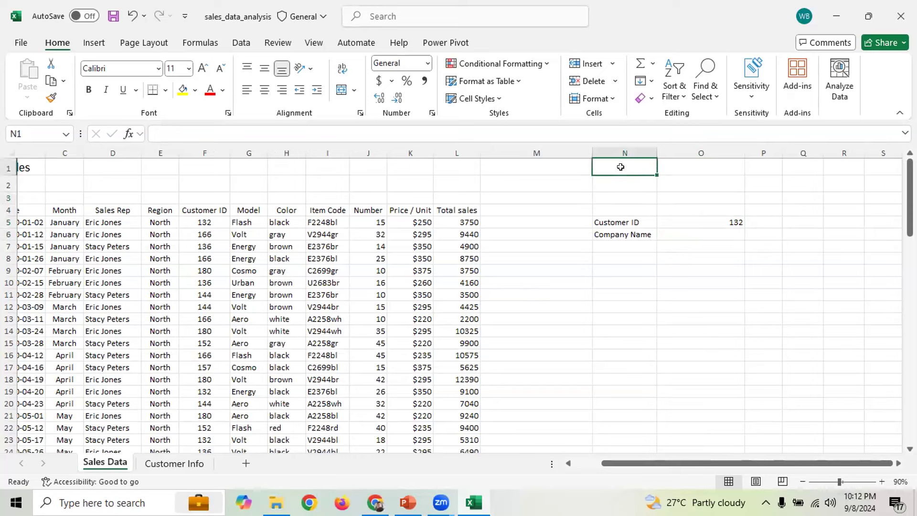
left_click(637, 187)
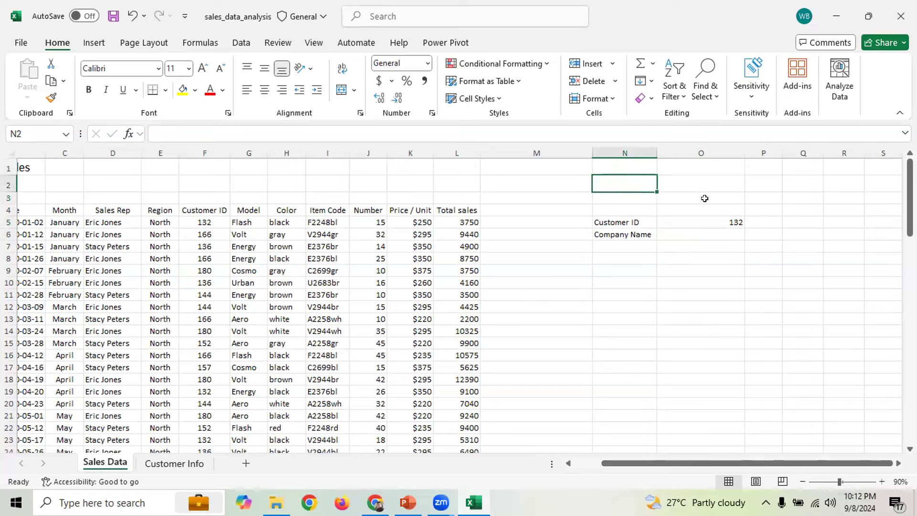
key("Down")
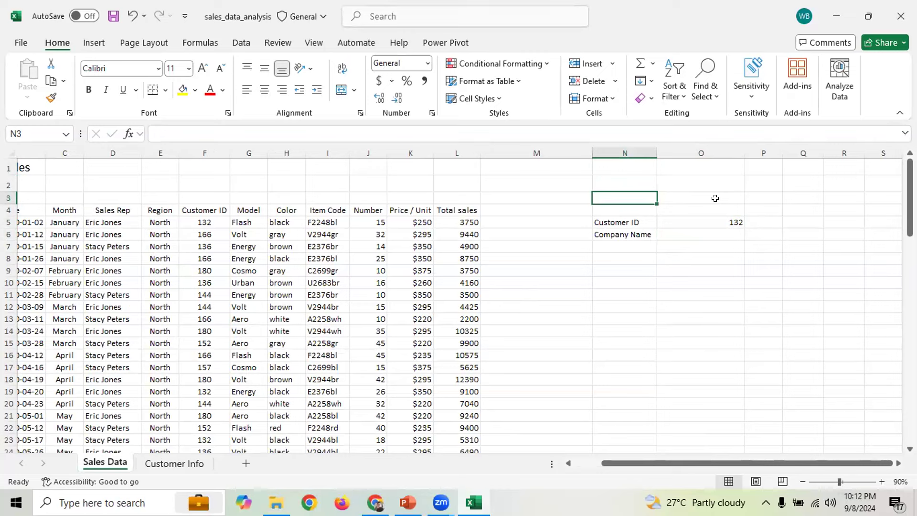
key("Down")
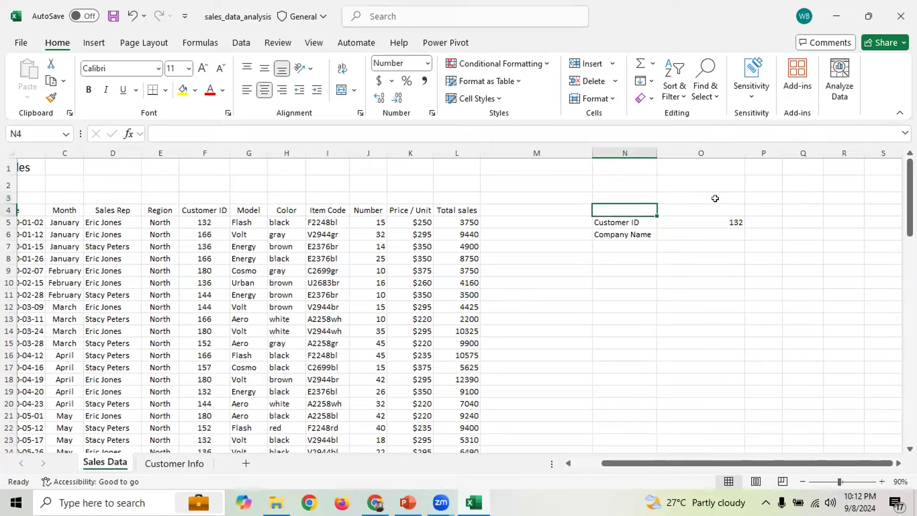
Type the Vlookup heading in N4 and merge-and-centre it across N4:O4
type("Vll")
key("BackSpace")
type("ookup")
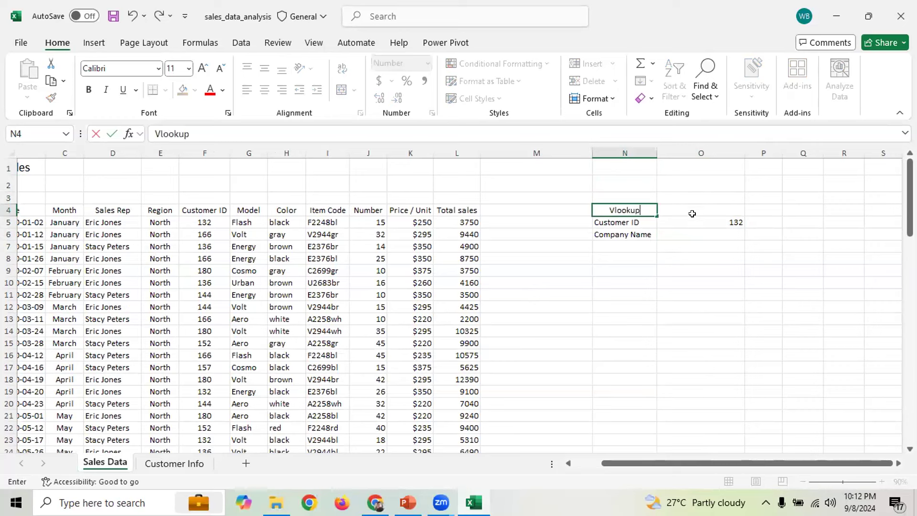
left_click(642, 269)
left_click_drag(648, 205, 717, 206)
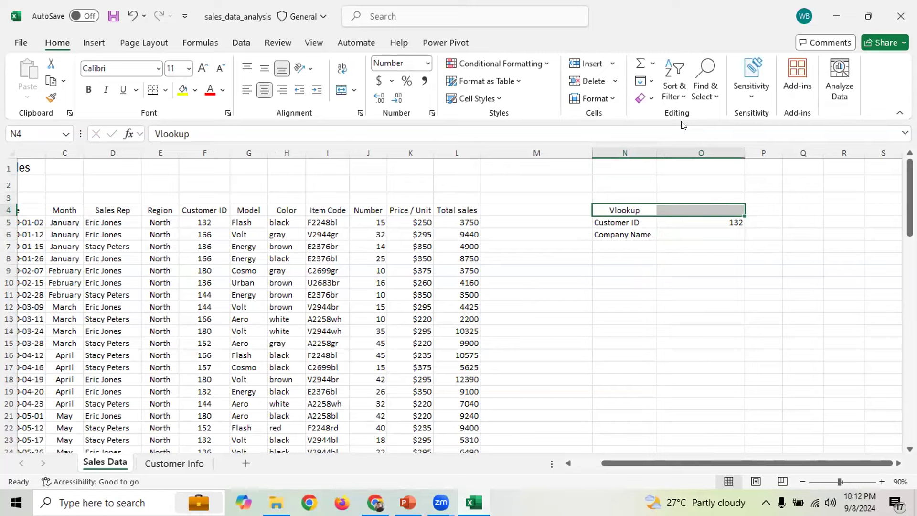
left_click(342, 91)
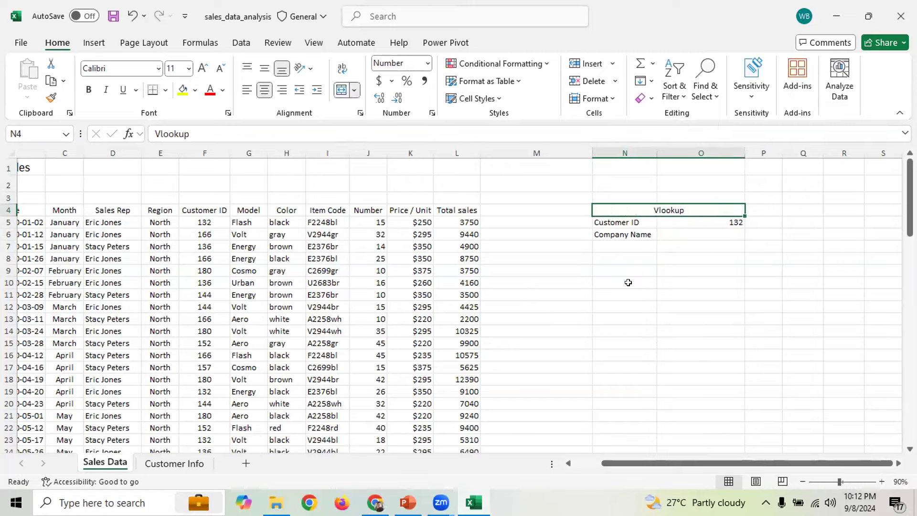
left_click(637, 288)
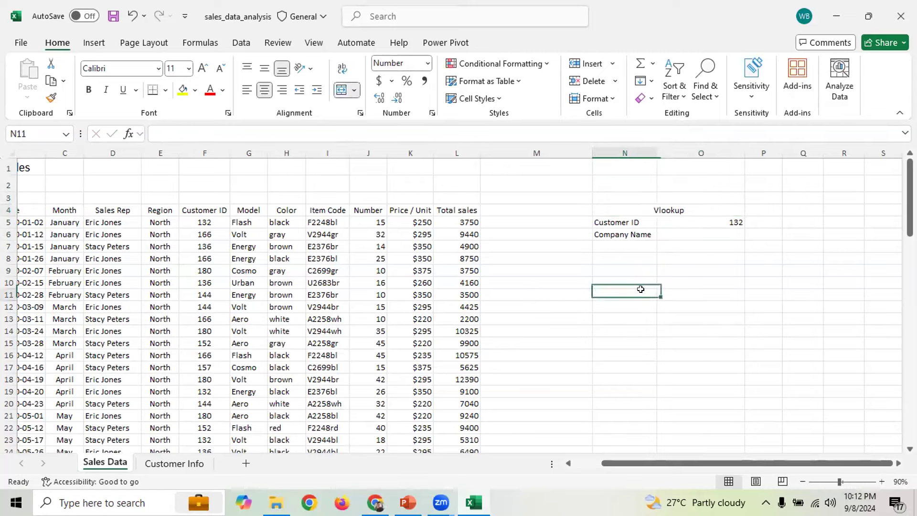
Make the Customer ID and Company Name labels bold
left_click(630, 209)
left_click(616, 221)
left_click(89, 93)
left_click(611, 234)
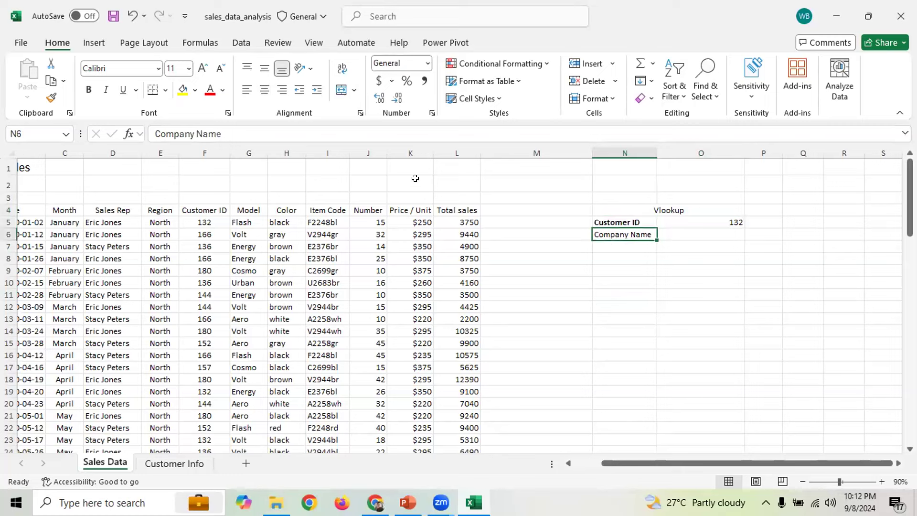
left_click(89, 90)
left_click(694, 293)
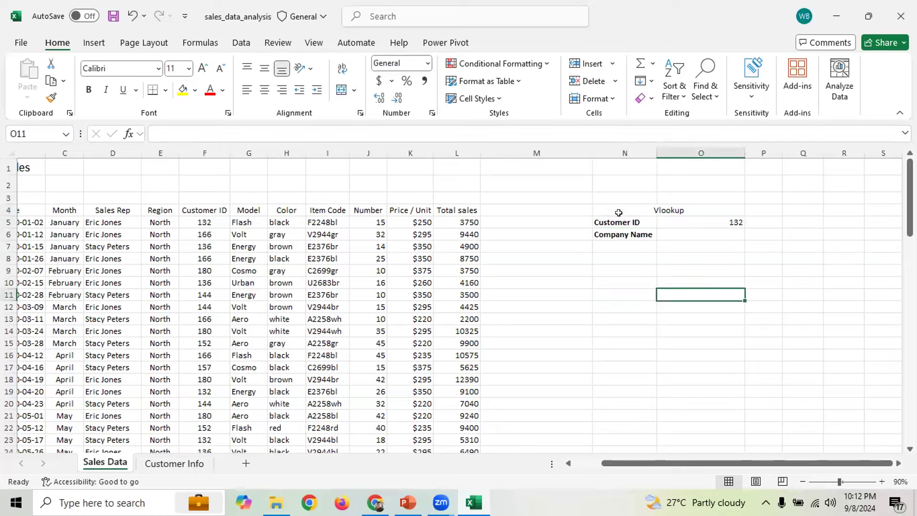
Apply All Borders to the lookup box N4:O6 and review it
mouse_move(618, 203)
left_mouse_down()
mouse_move(664, 245)
mouse_move(675, 235)
left_mouse_up()
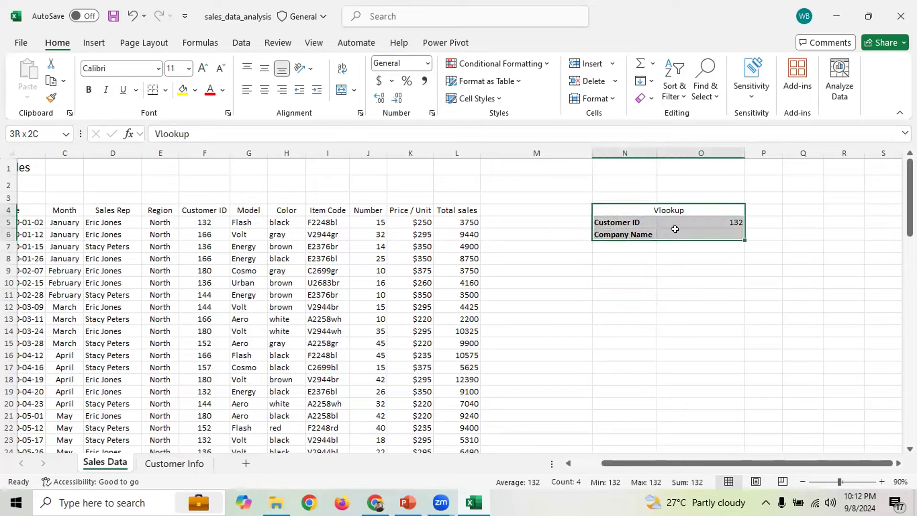
left_click(165, 90)
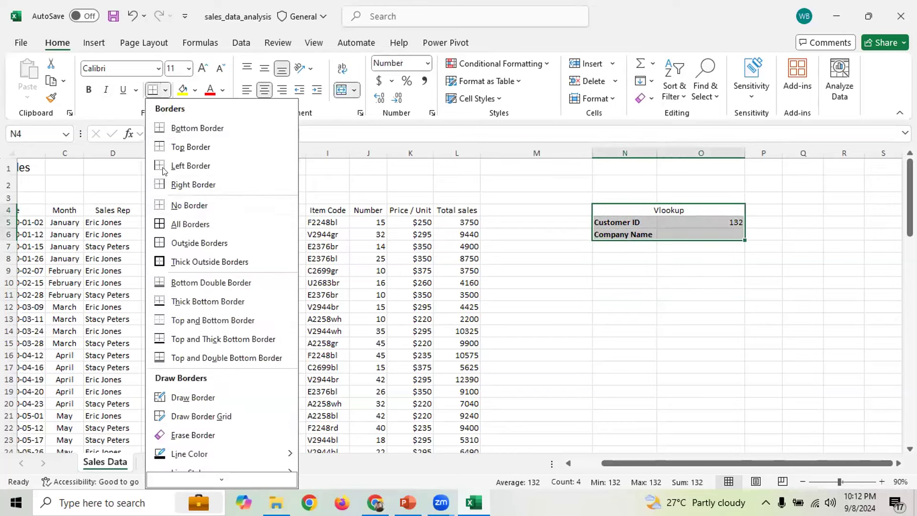
left_click(188, 223)
left_click(604, 282)
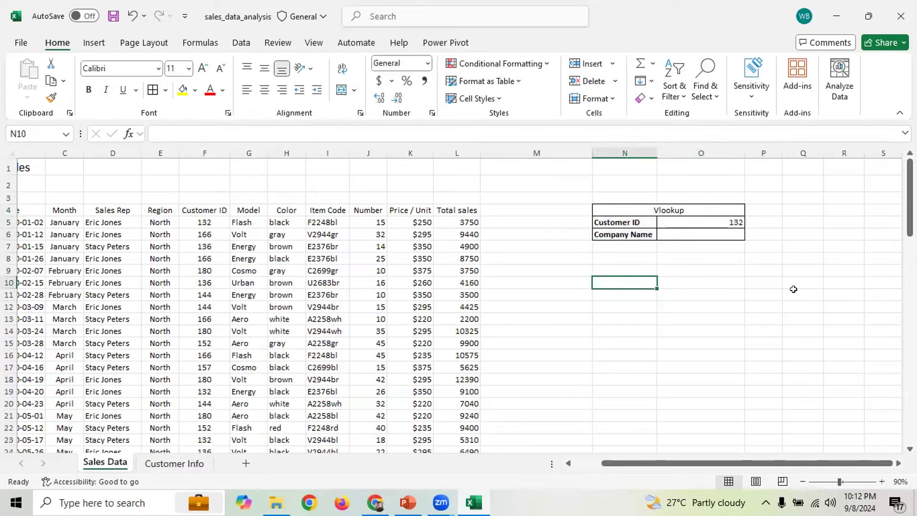
left_click(789, 282)
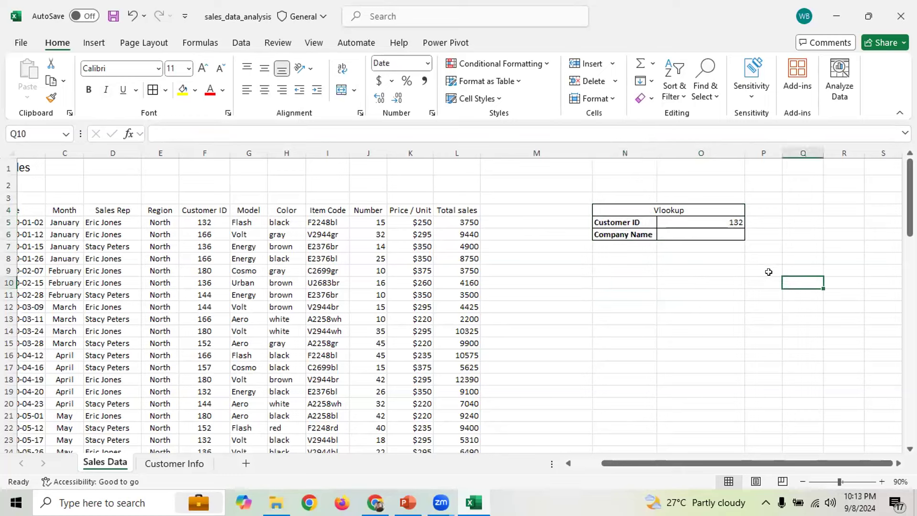
left_click(717, 222)
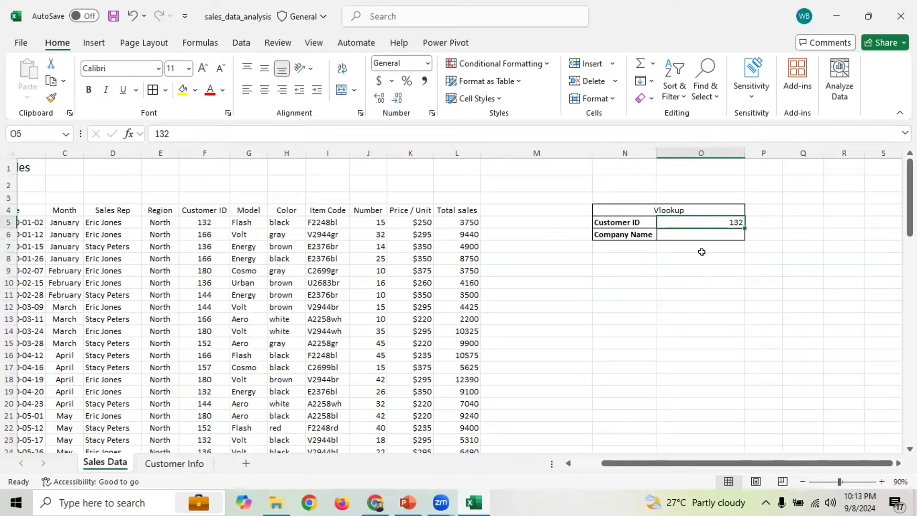
left_click(686, 236)
left_click(704, 267)
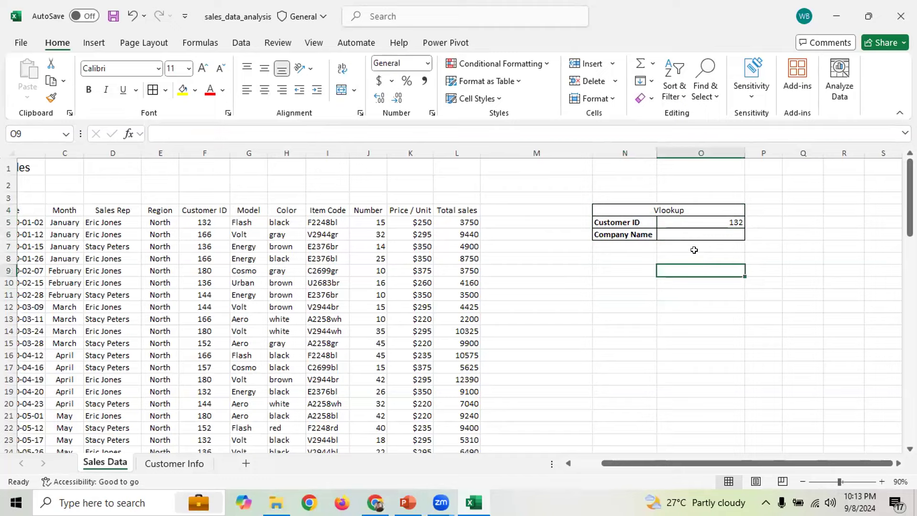
left_click(687, 257)
left_click(686, 271)
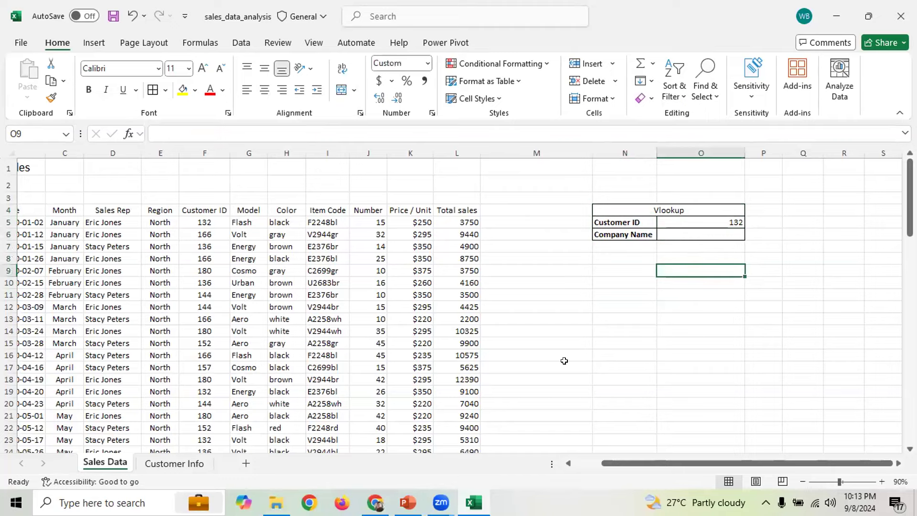
left_click(408, 502)
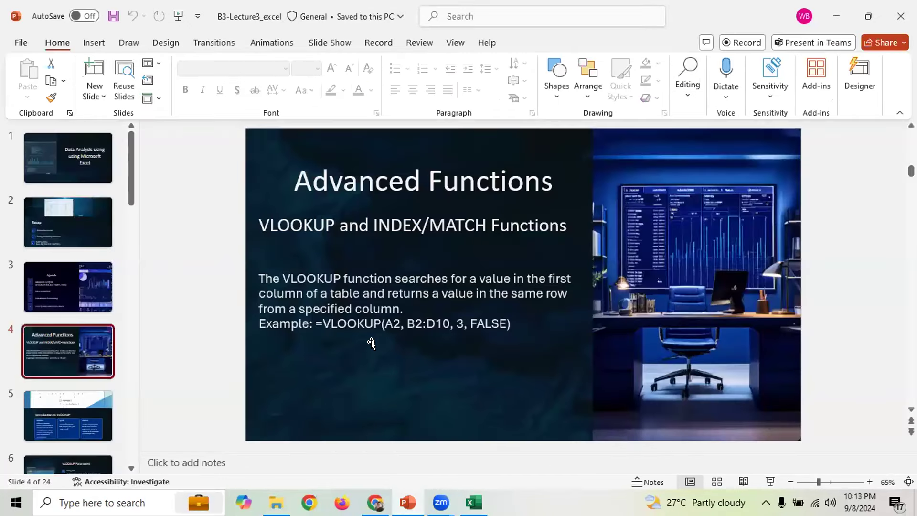
left_click(302, 323)
left_click_drag(338, 319, 512, 324)
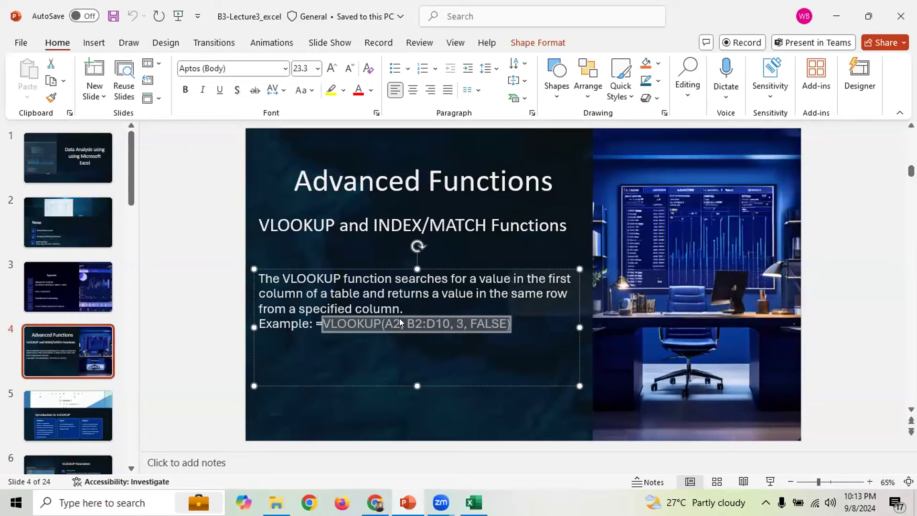
left_click(398, 318)
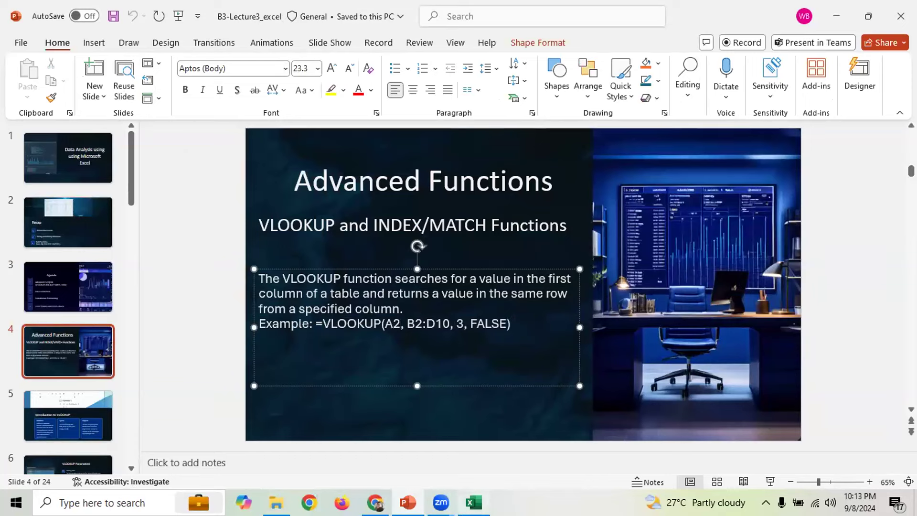
key("alt+Tab")
left_click(676, 234)
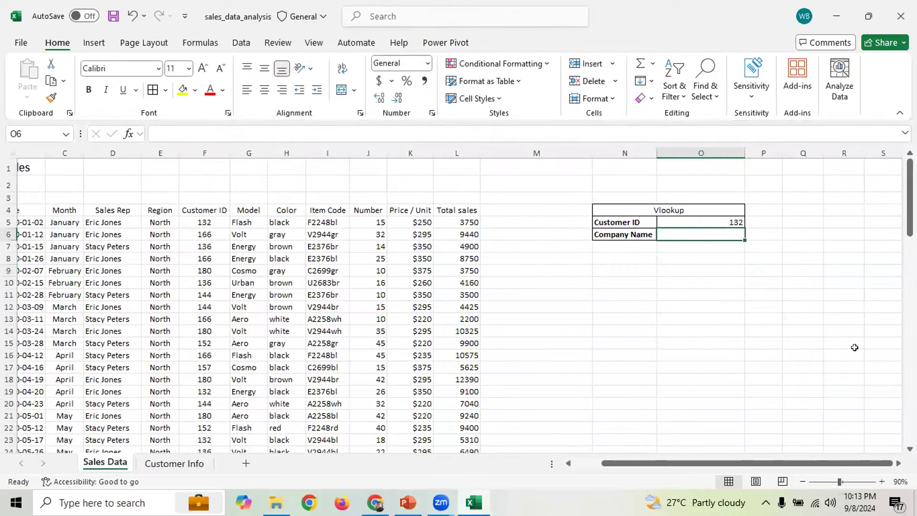
Start =VLOOKUP( in O6 using O5 (Customer ID 132) as the lookup value
key("F2")
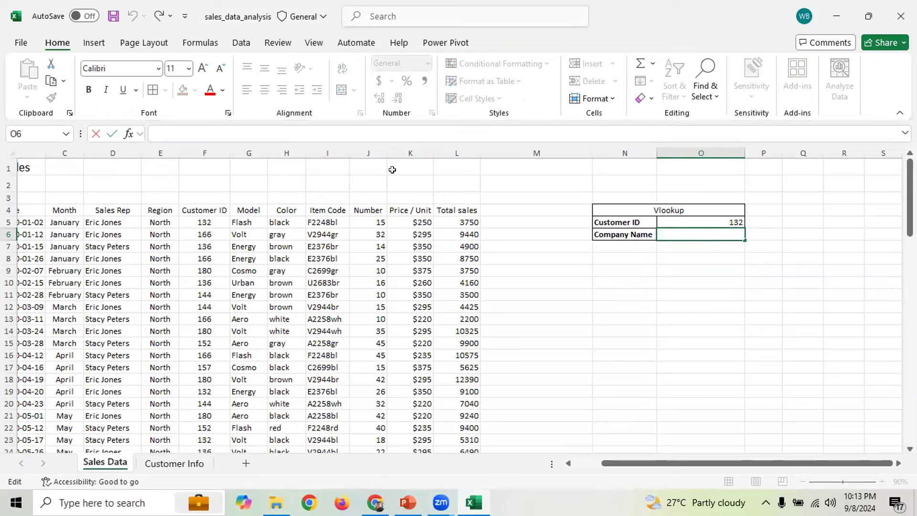
left_click(693, 233)
type("=")
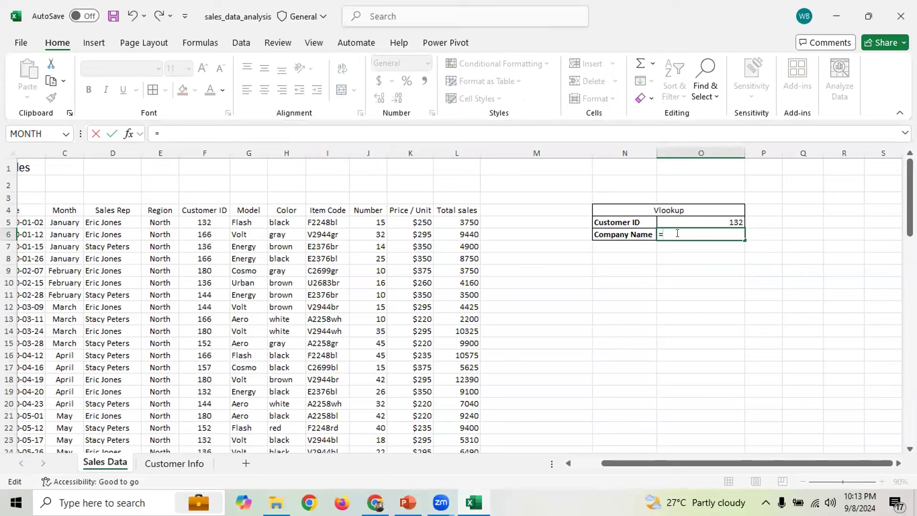
type("vlo")
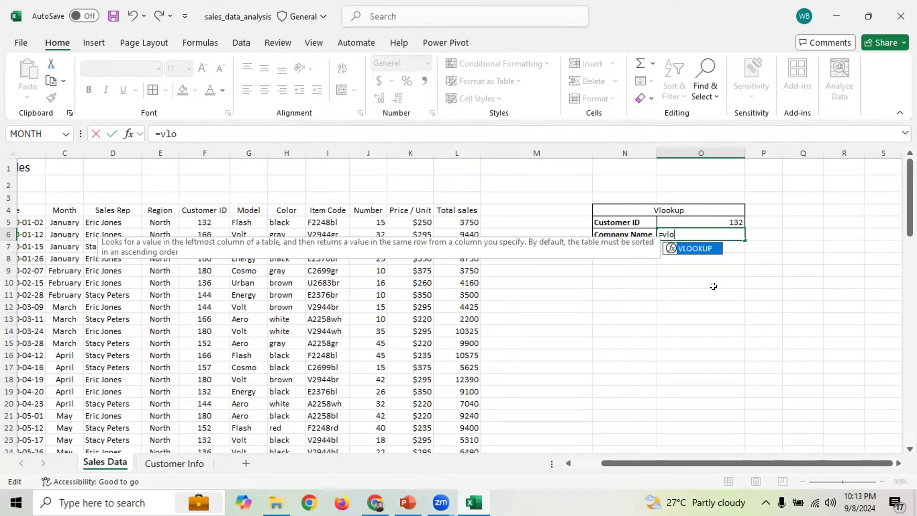
key("Tab")
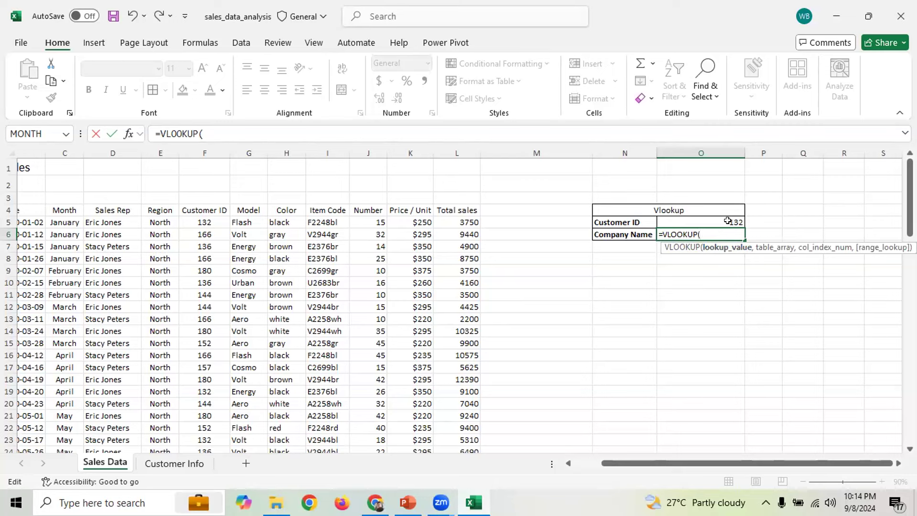
left_click(692, 219)
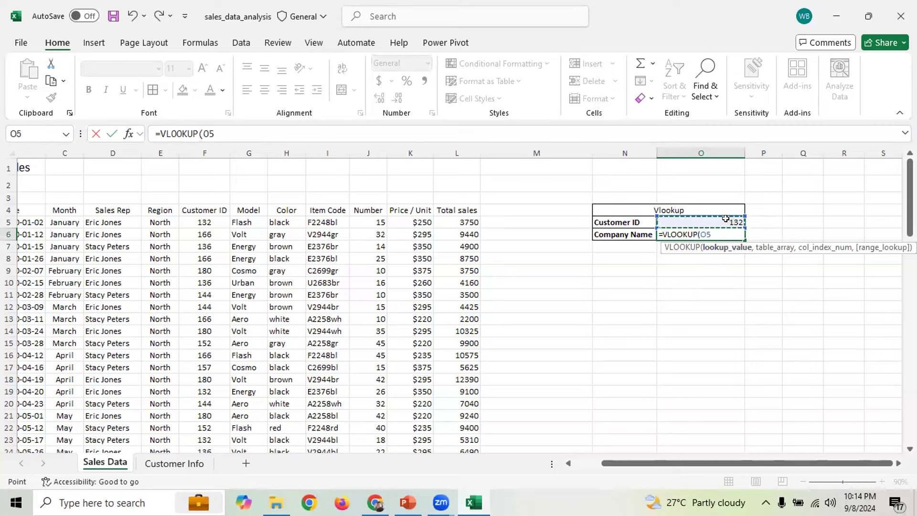
type(",")
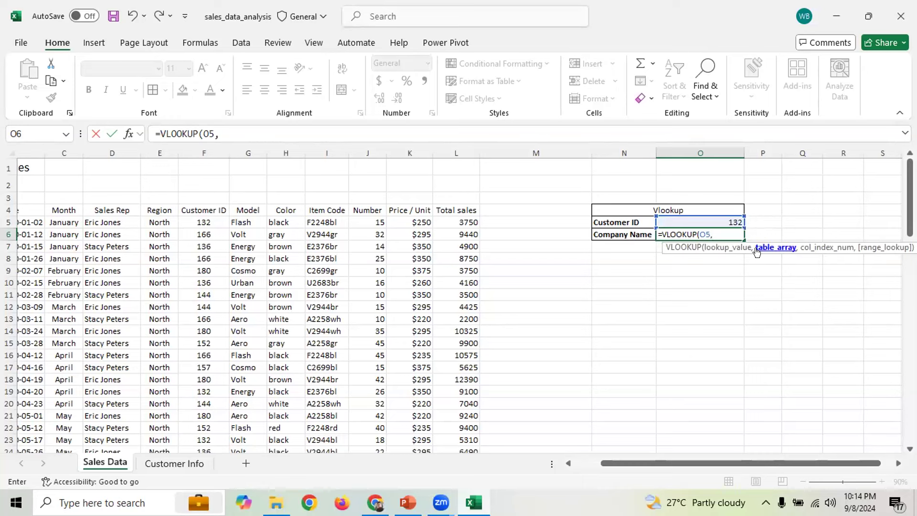
Complete the formula with 'Customer Info'!A4:C12, column 2 and FALSE, returning Bankia
left_click(174, 462)
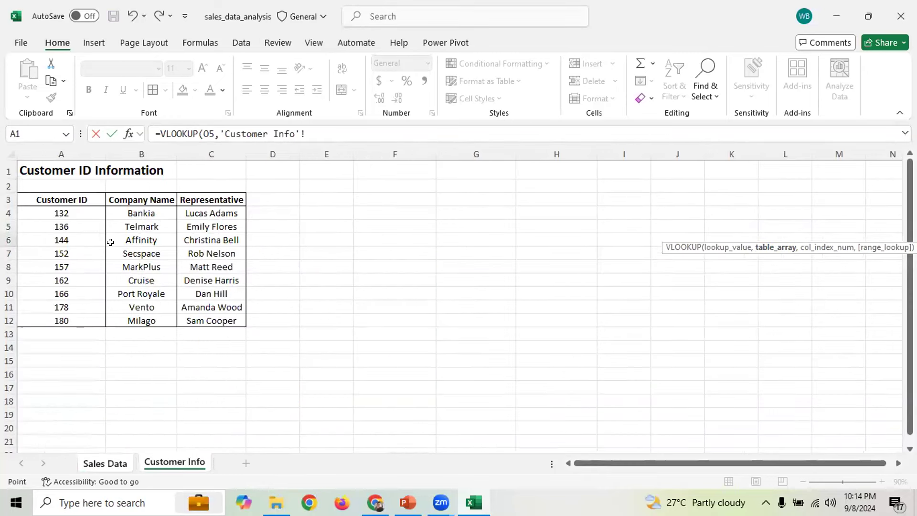
left_click_drag(59, 208, 208, 320)
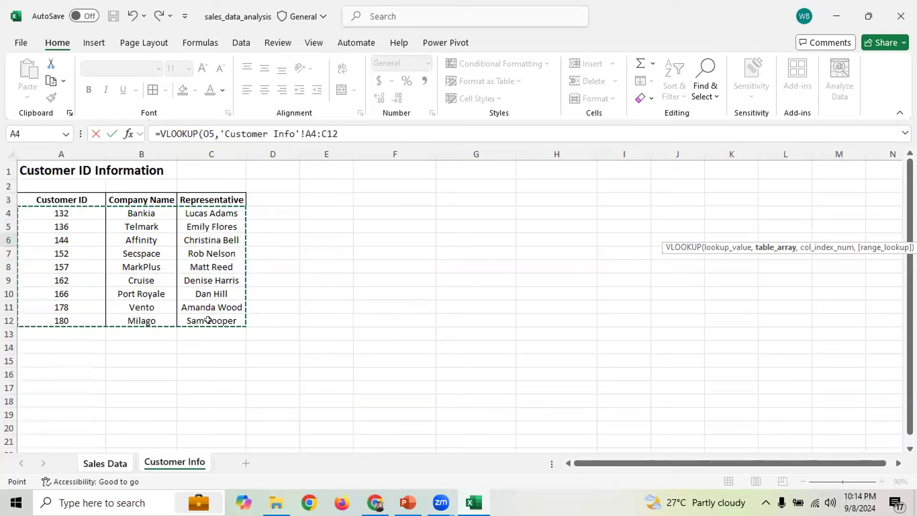
left_click(343, 135)
type(",2")
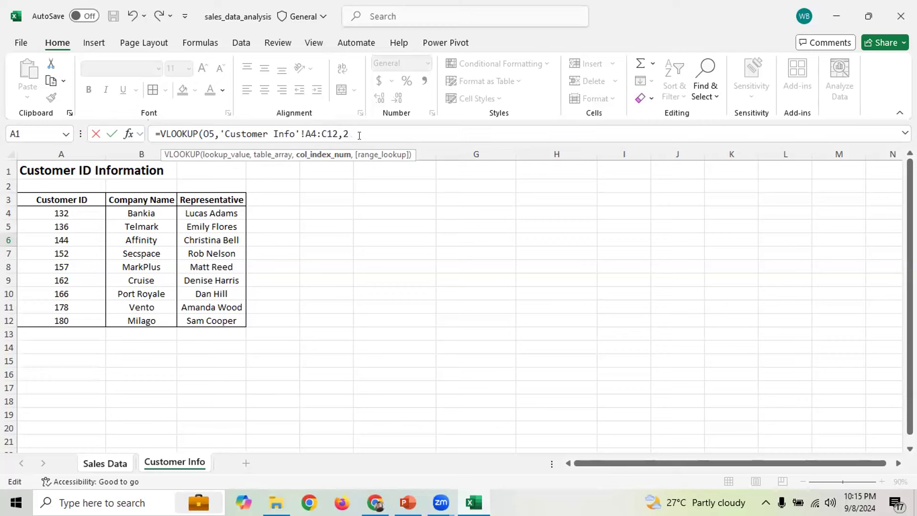
type(",")
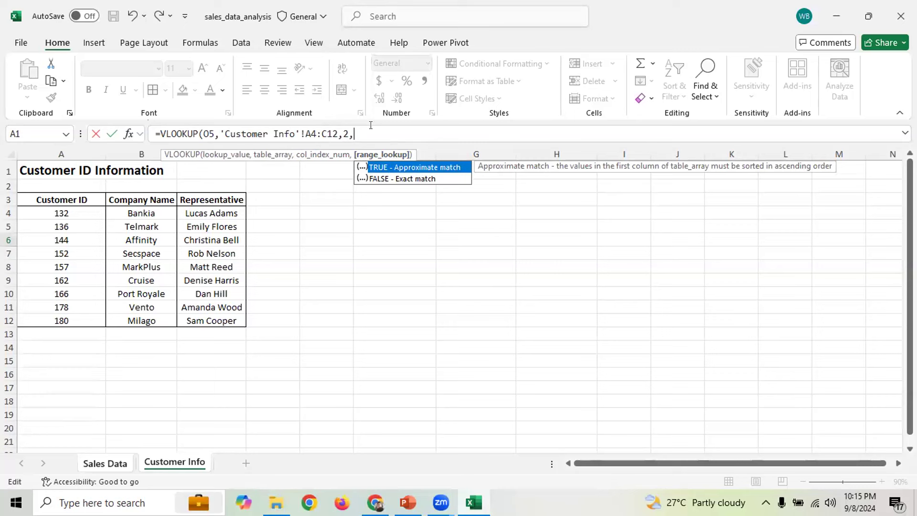
type("LS")
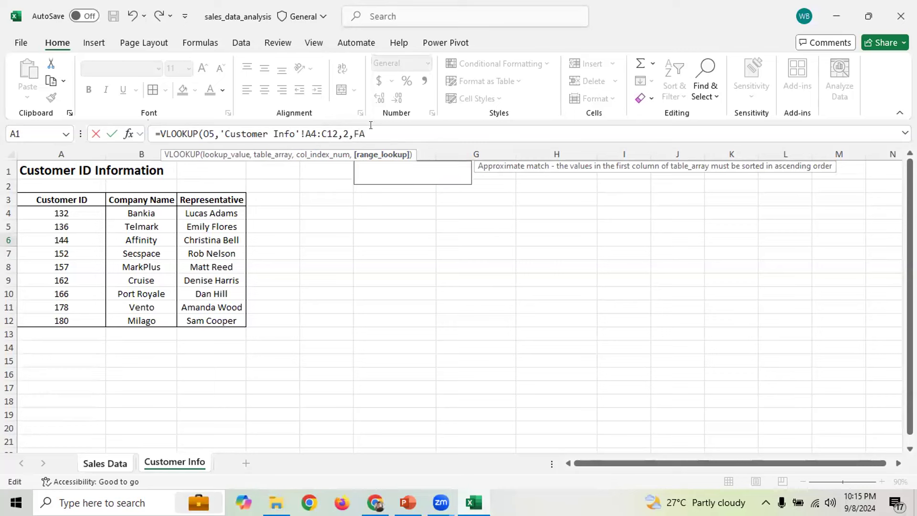
type("E")
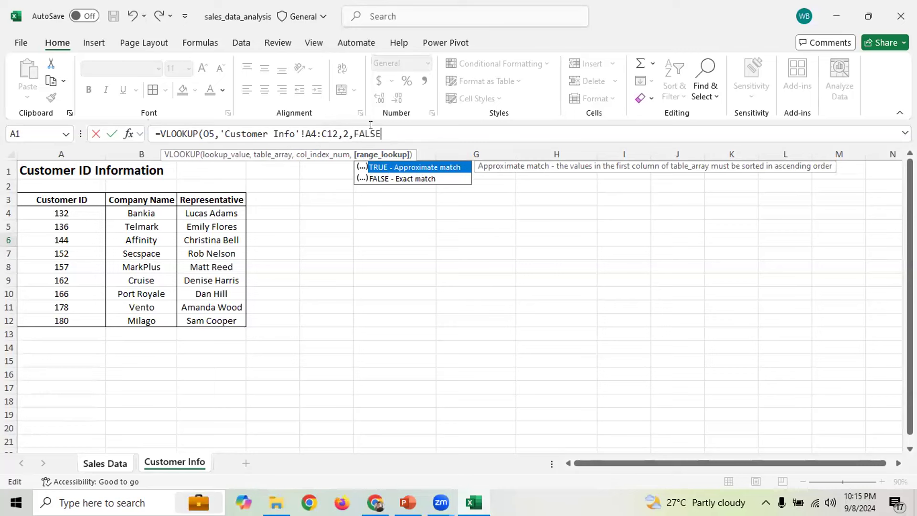
type(")")
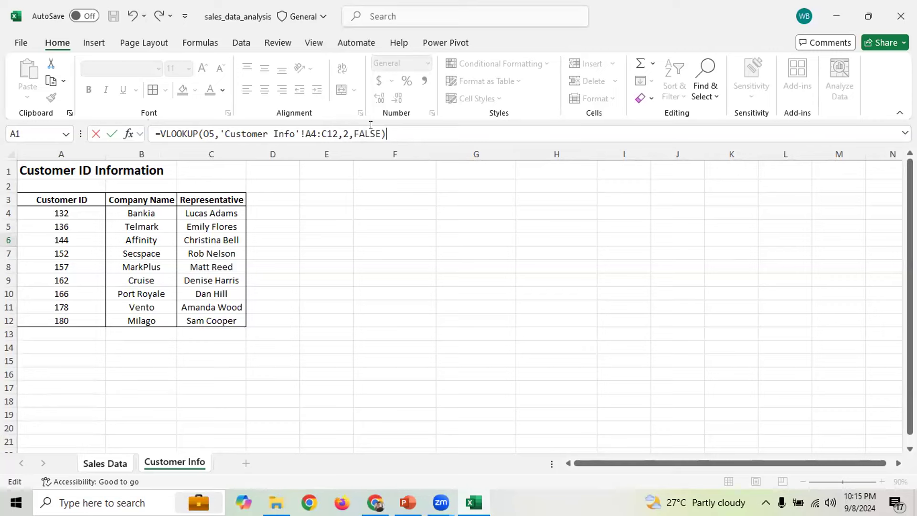
key("Return")
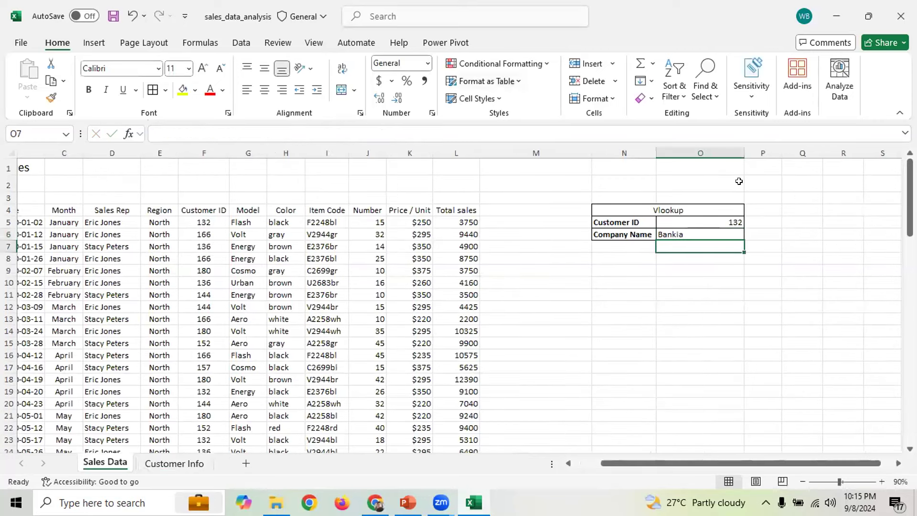
Review the finished VLOOKUP formula in O6 without changing it
left_click(714, 220)
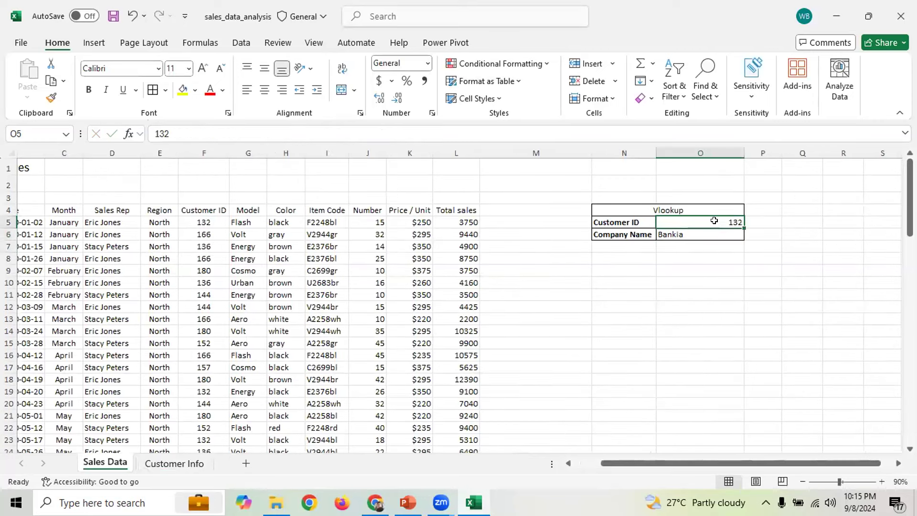
left_click(681, 233)
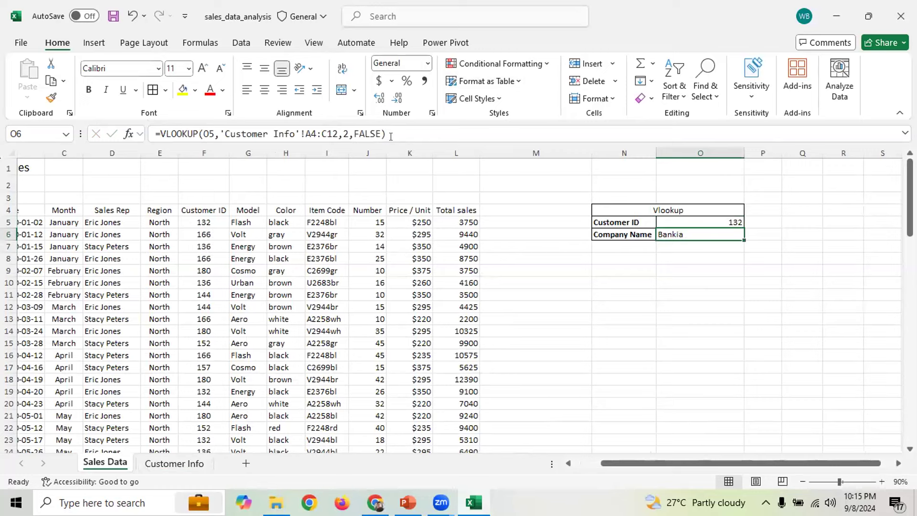
left_click_drag(386, 134, 155, 135)
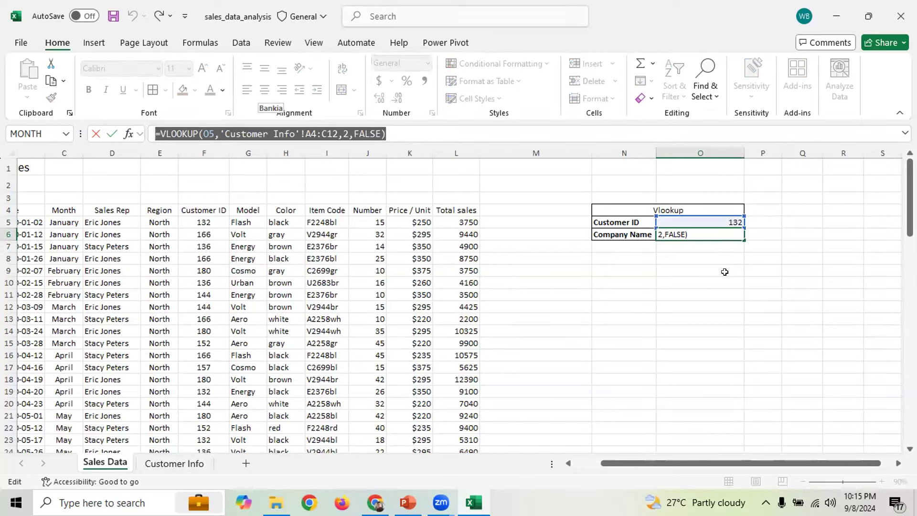
key("Escape")
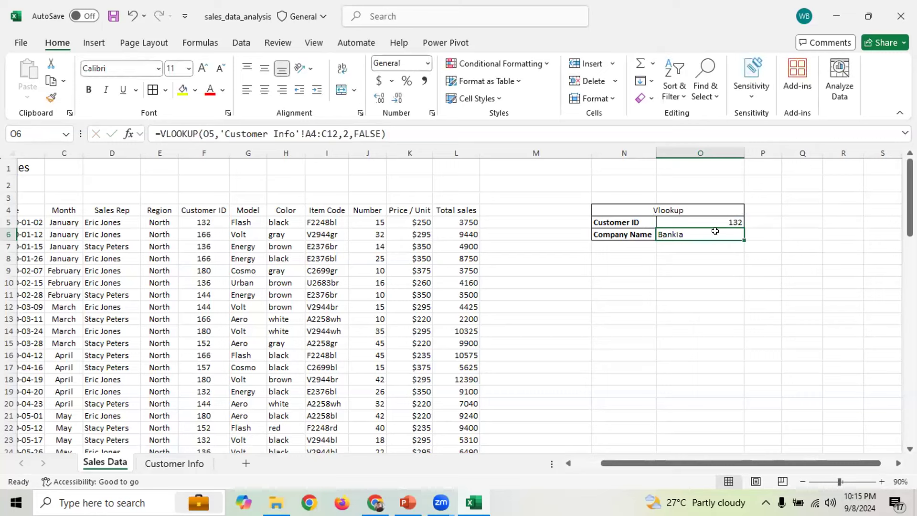
left_click(727, 221)
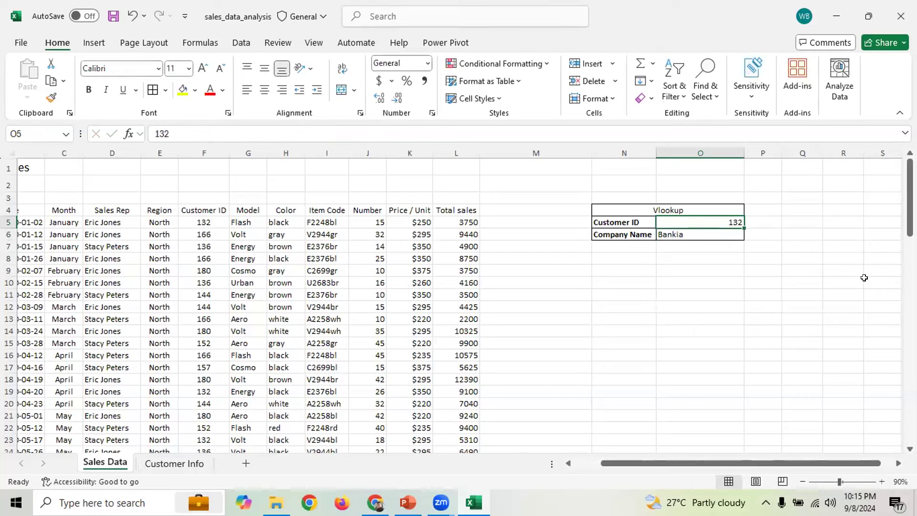
Change the Customer ID in O5 to 136 to test the lookup
type("136")
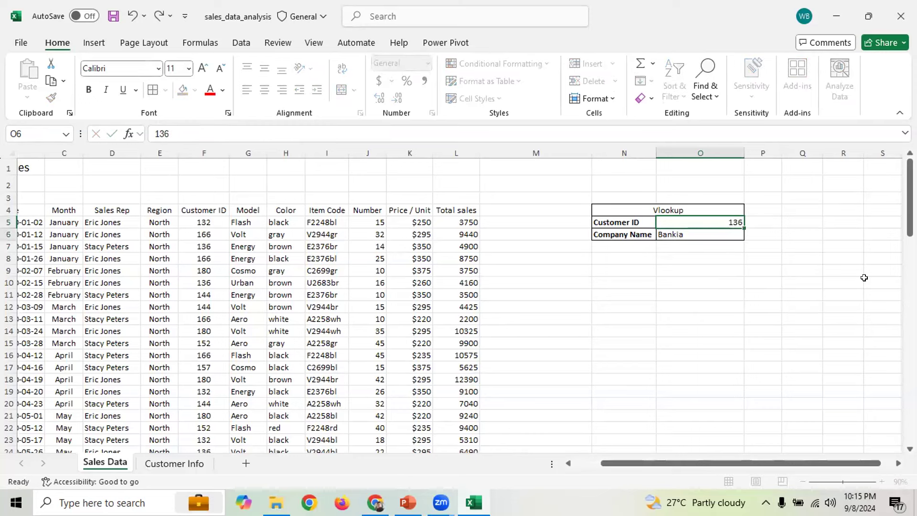
key("Return")
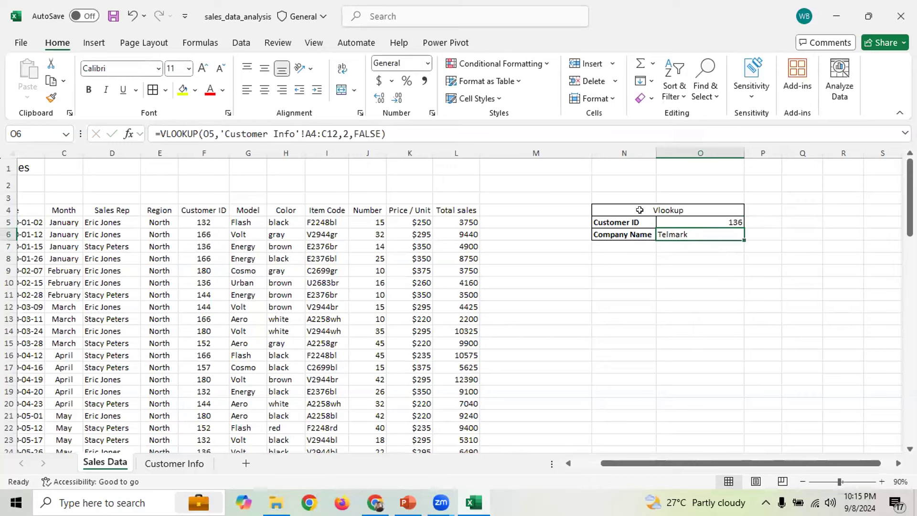
left_click(695, 220)
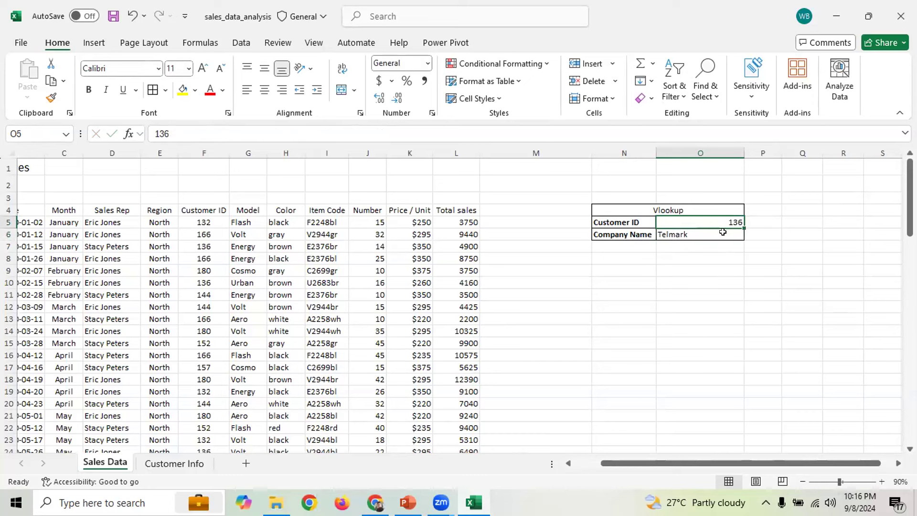
left_click(716, 276)
left_click(713, 219)
left_click(714, 272)
left_click(716, 220)
left_click(703, 294)
left_click(697, 219)
Inspect O6's formula reference to O5 and locate Customer ID 144 in the sales data
left_click(702, 232)
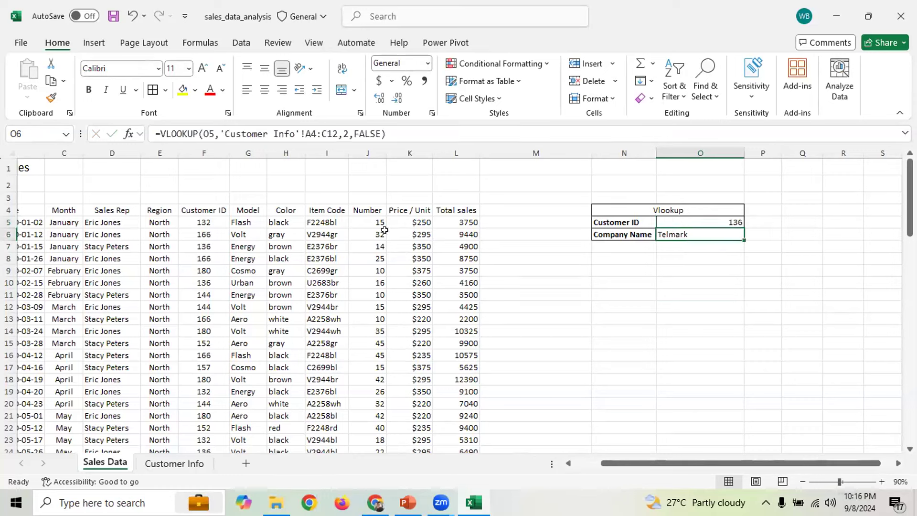
double_click(207, 133)
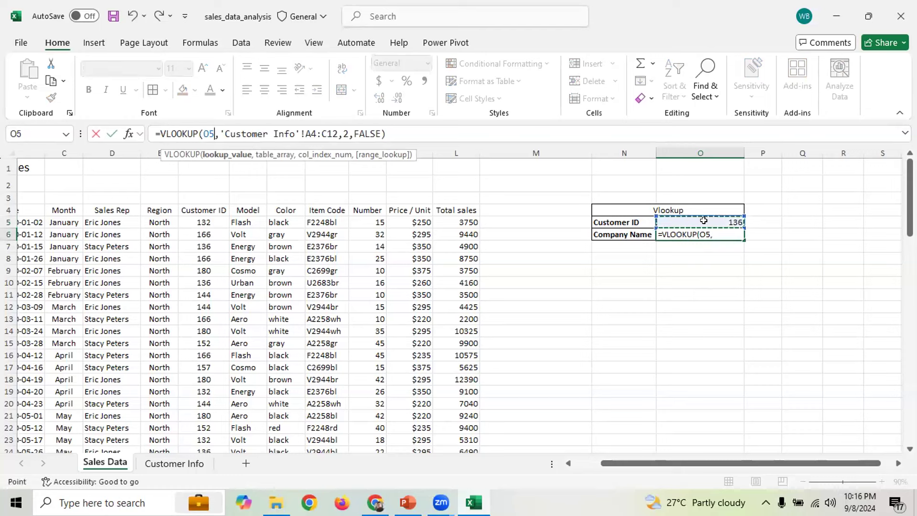
key("ctrl+Return")
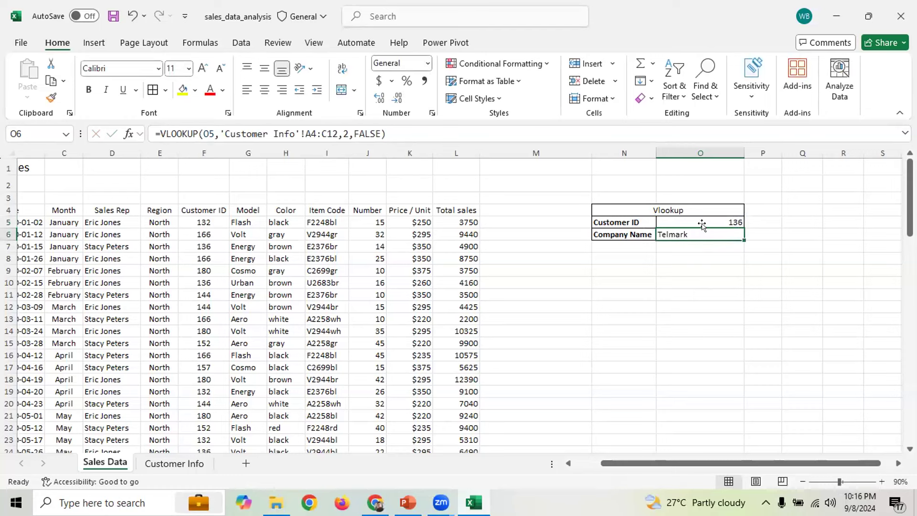
left_click(703, 221)
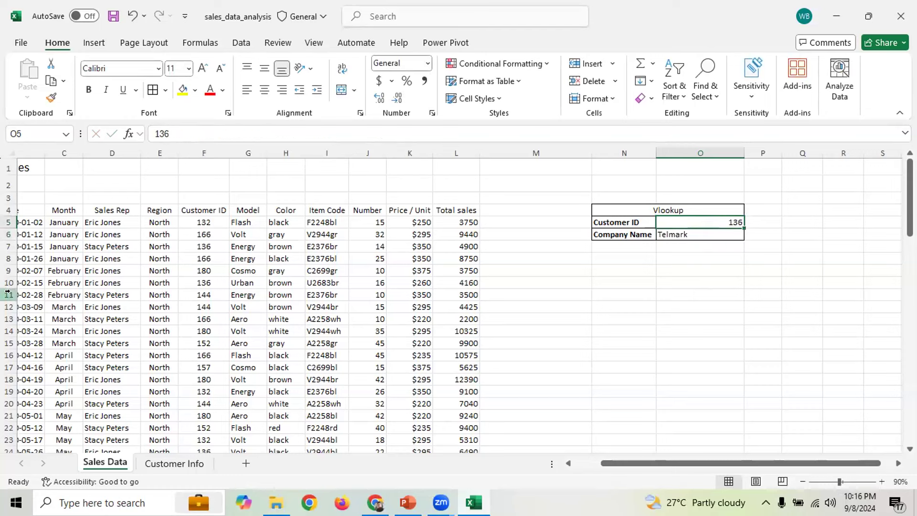
scroll(198, 245, "down", 2)
scroll(198, 245, "up", 2)
scroll(206, 258, "down", 1)
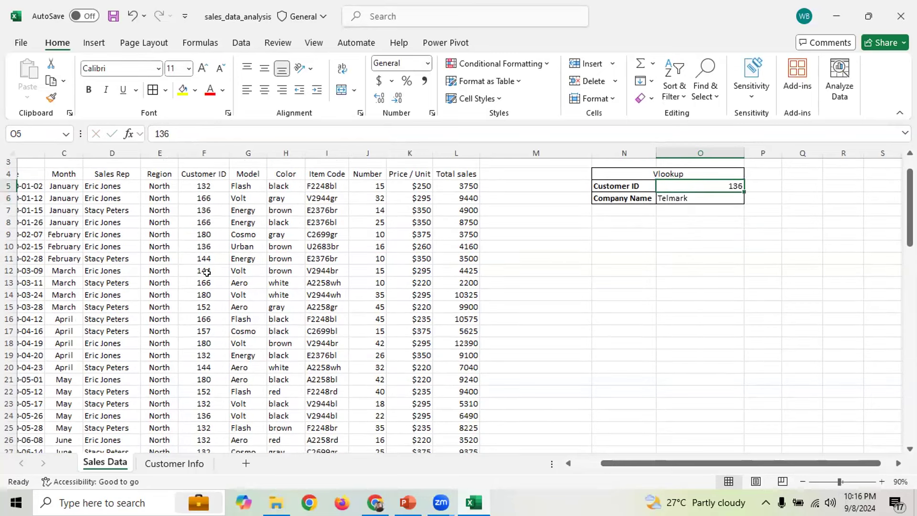
left_click(201, 267)
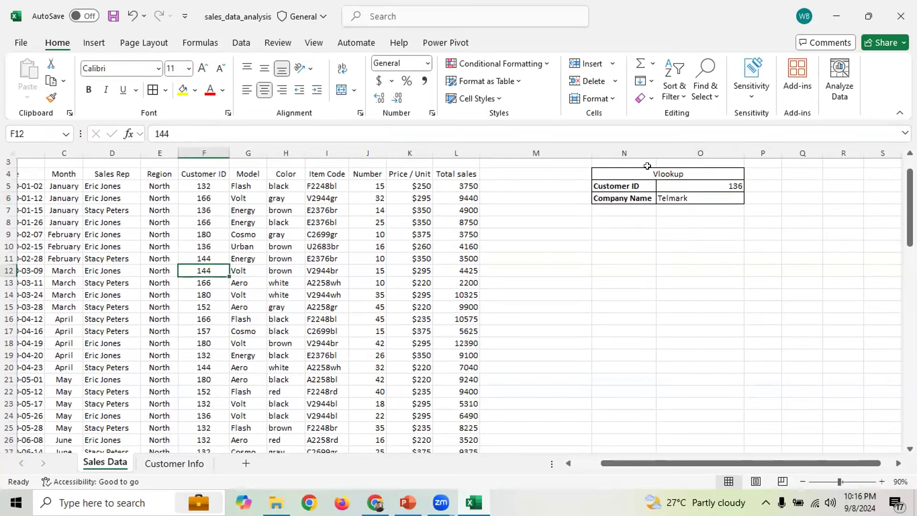
Set the Customer ID to 144 and confirm Affinity against the Customer Info table
left_click(727, 186)
type("144")
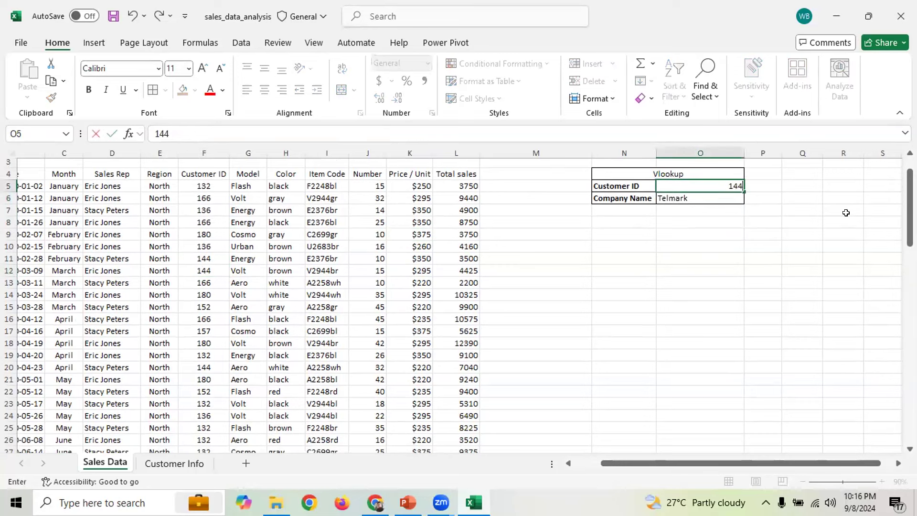
key("Return")
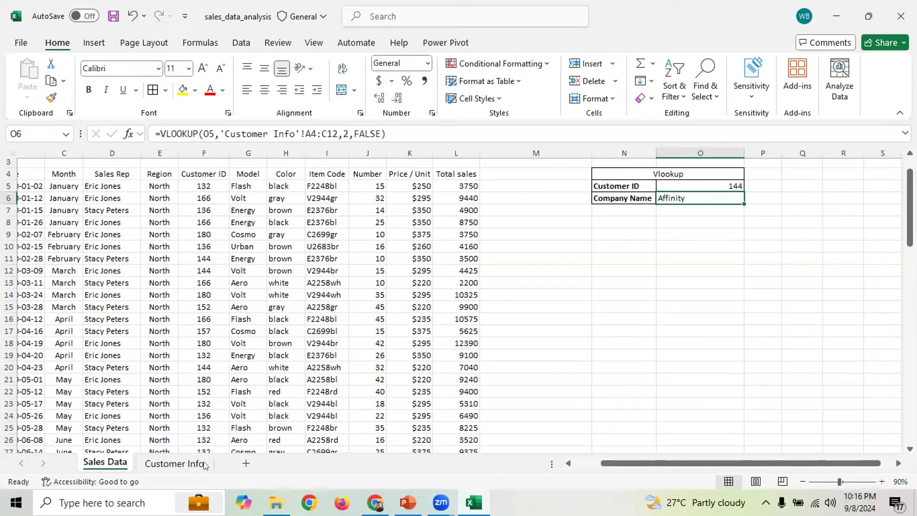
left_click(177, 462)
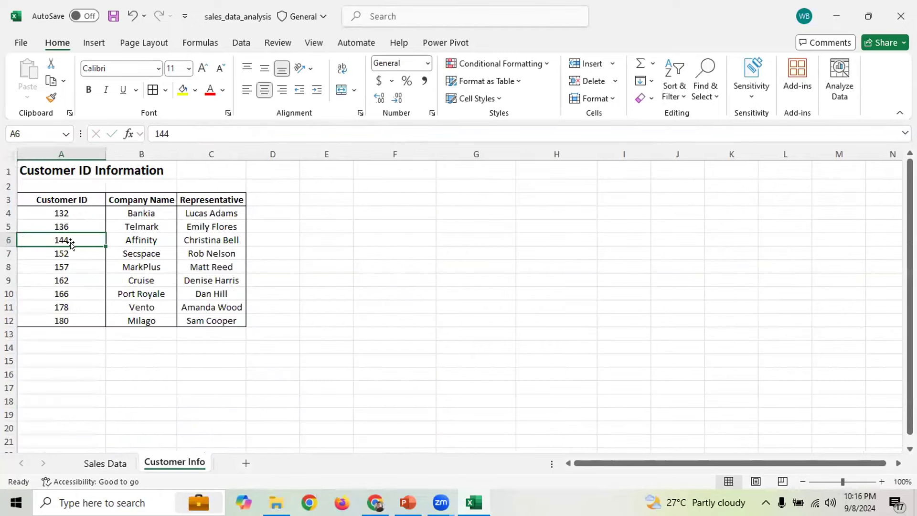
left_click(146, 244)
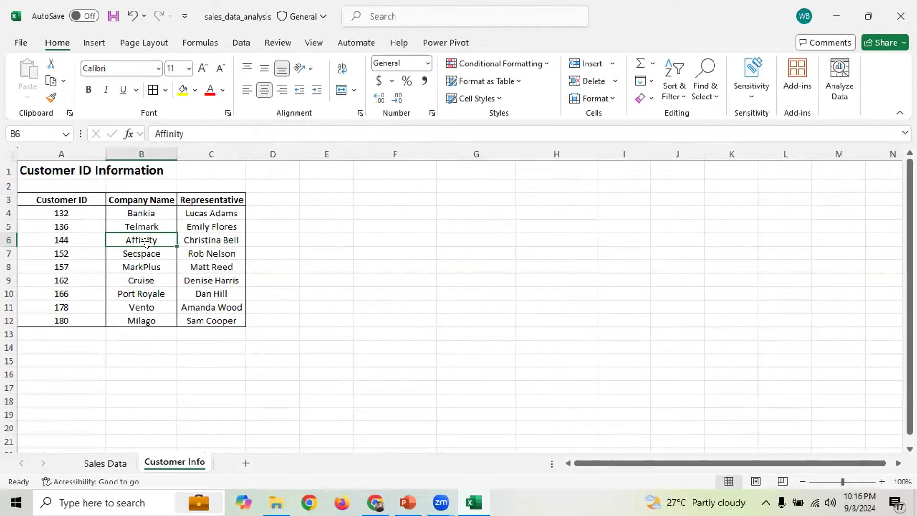
left_click(105, 463)
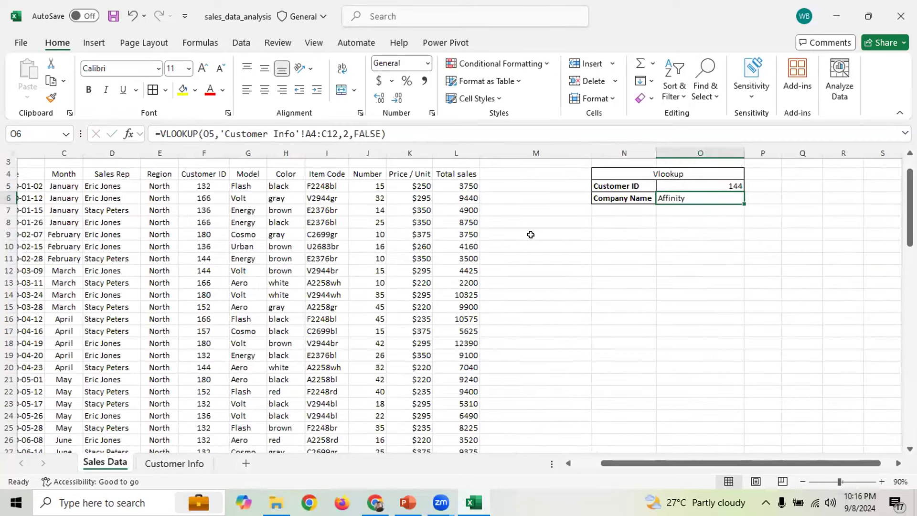
scroll(600, 253, "up", 1)
Highlight the Vlookup box cells around N2:O7, then deselect them
left_click_drag(575, 185, 688, 243)
left_click(682, 306)
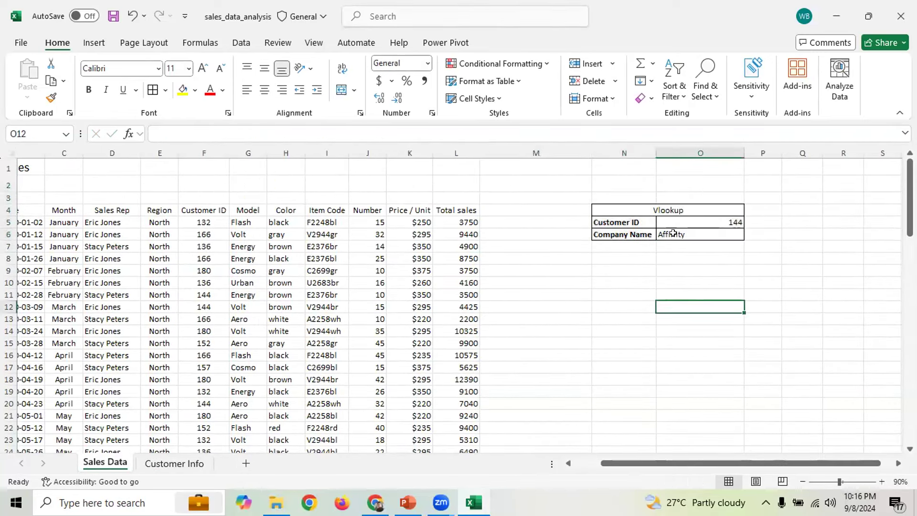
left_click_drag(608, 187, 677, 245)
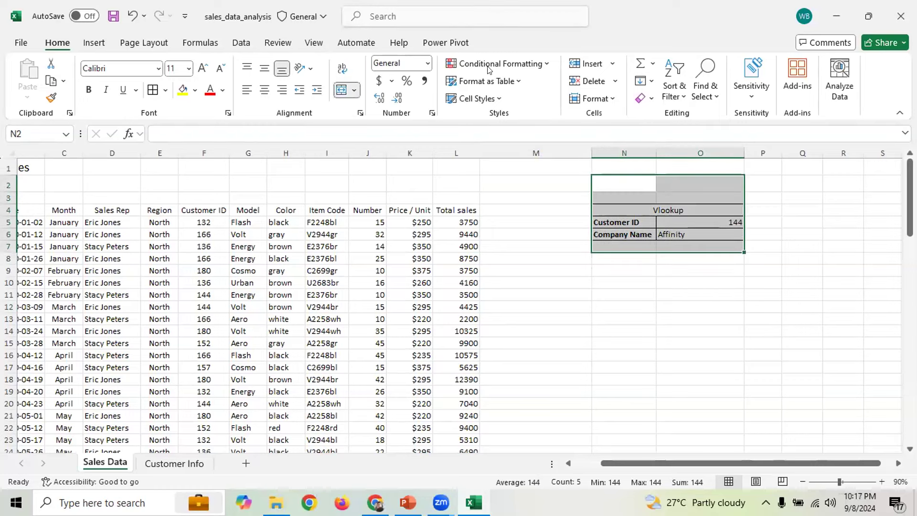
left_click(593, 93)
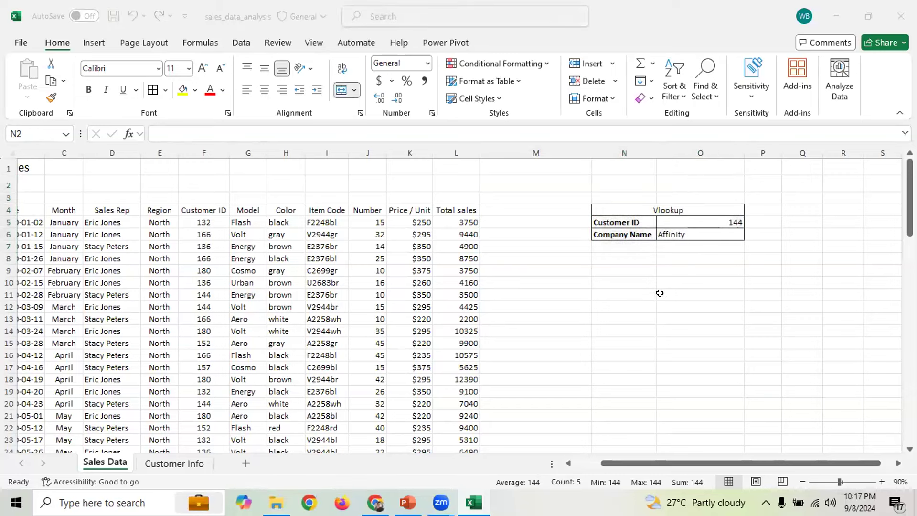
left_click(737, 294)
Delete the VLOOKUP formula from Company Name cell O6, leaving it empty
left_click(703, 236)
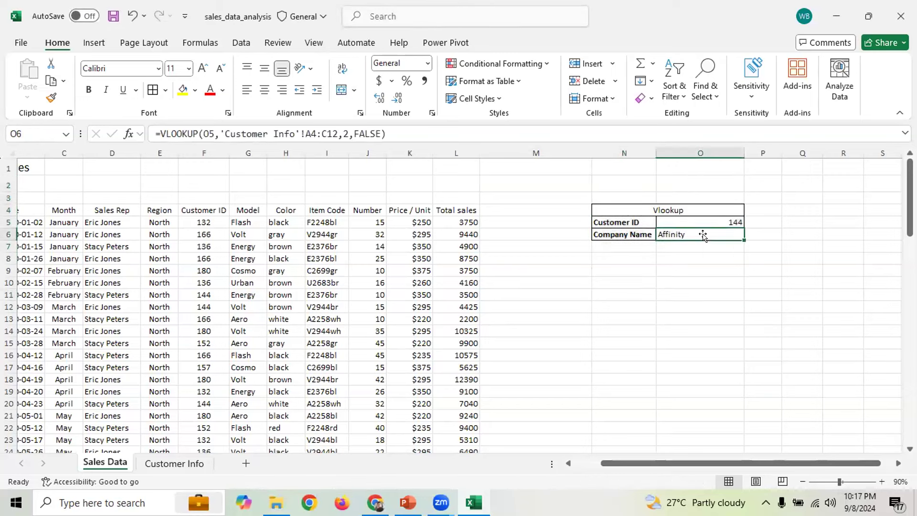
key("BackSpace")
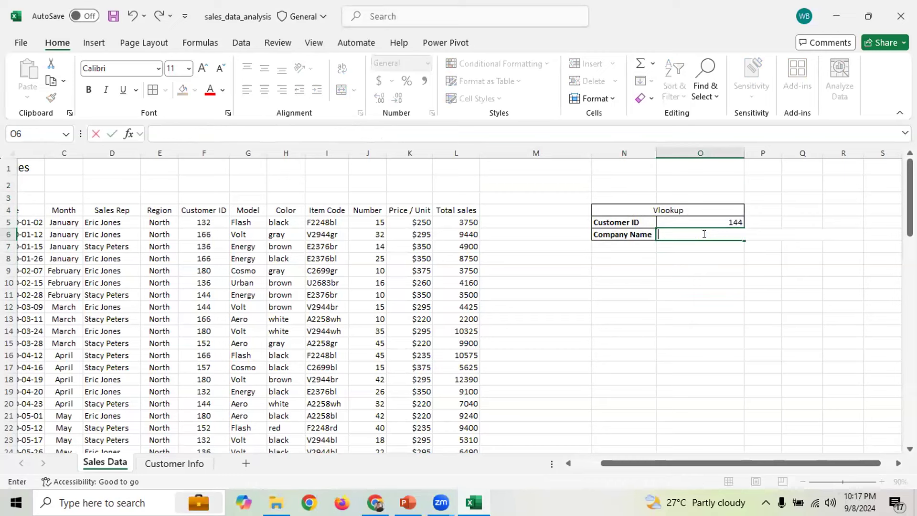
left_click(687, 309)
left_click(690, 235)
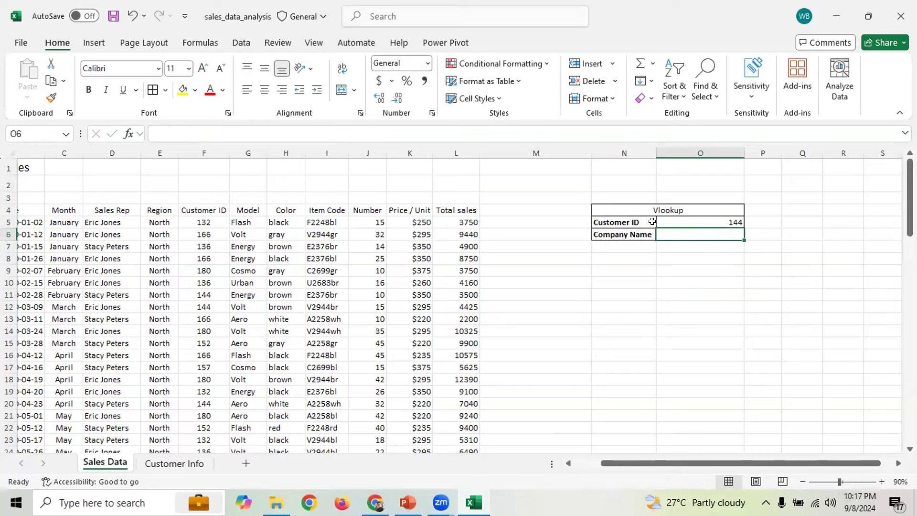
left_click(693, 220)
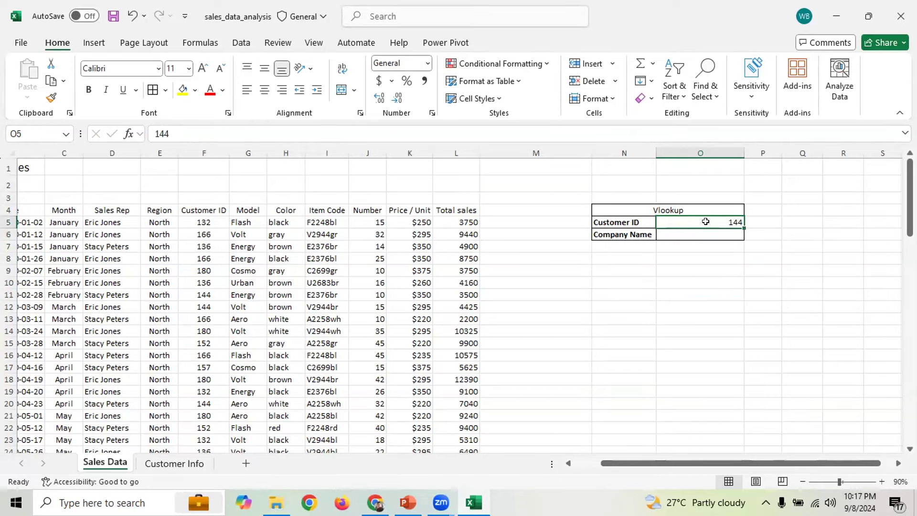
Review the Customer IDs and company names on Customer Info, then return to empty O6
left_click(167, 464)
left_click_drag(134, 213, 132, 319)
left_click_drag(71, 211, 61, 320)
left_click_drag(132, 213, 139, 308)
left_click(105, 464)
left_click(712, 255)
left_click(714, 234)
left_click(718, 219)
left_click(701, 234)
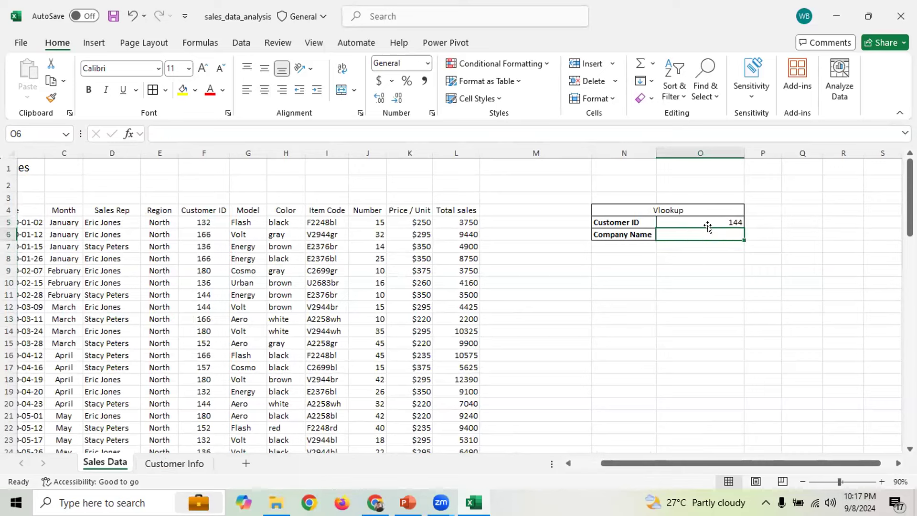
left_click(684, 219)
left_click(686, 233)
Enter =VLOOKUP(O5,'Customer Info'!A4:C12,3,FALSE) in O6 to look up Customer ID 144
type("=")
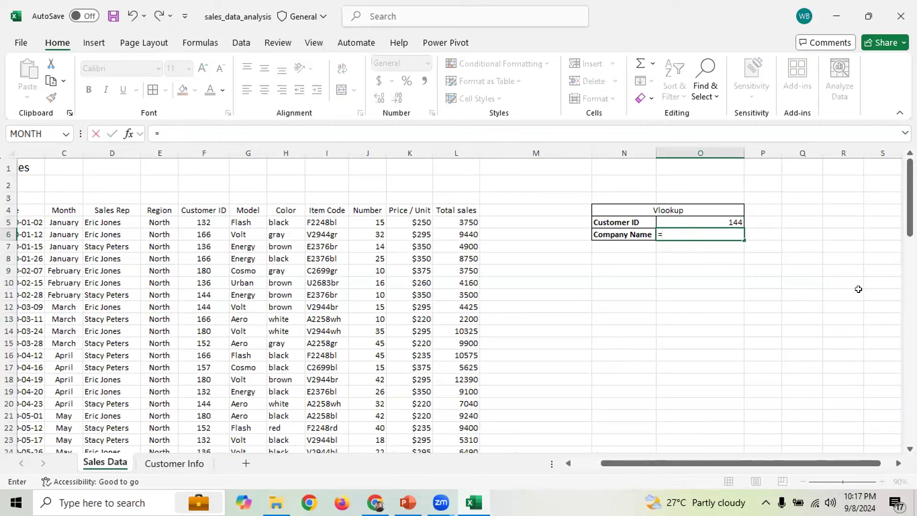
type("vl")
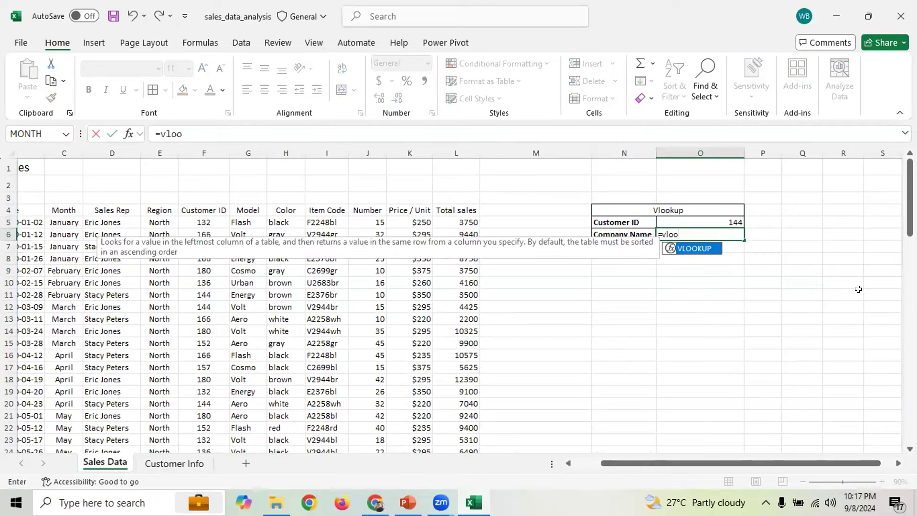
type("oo")
key("Tab")
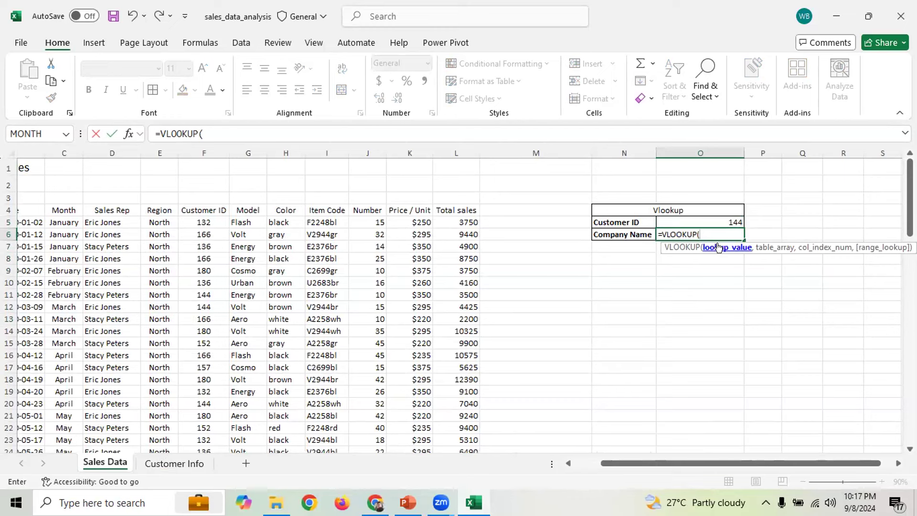
left_click(713, 219)
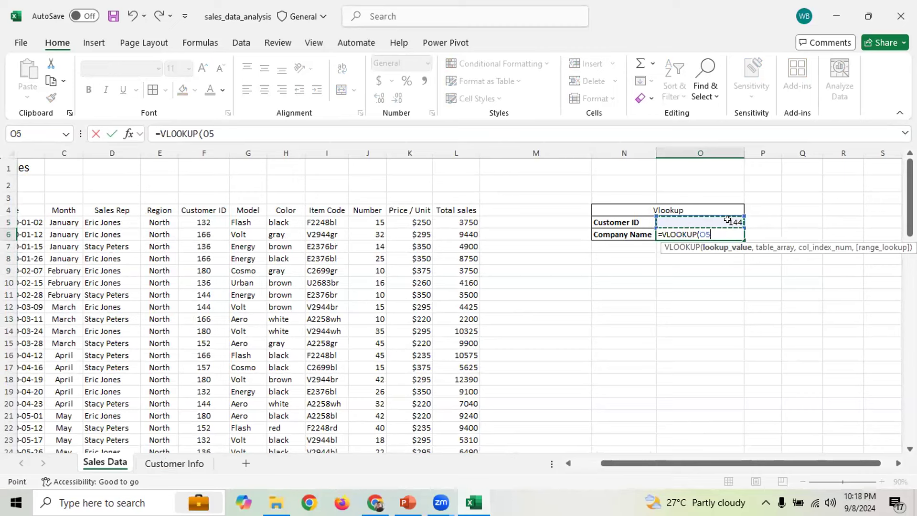
type(",")
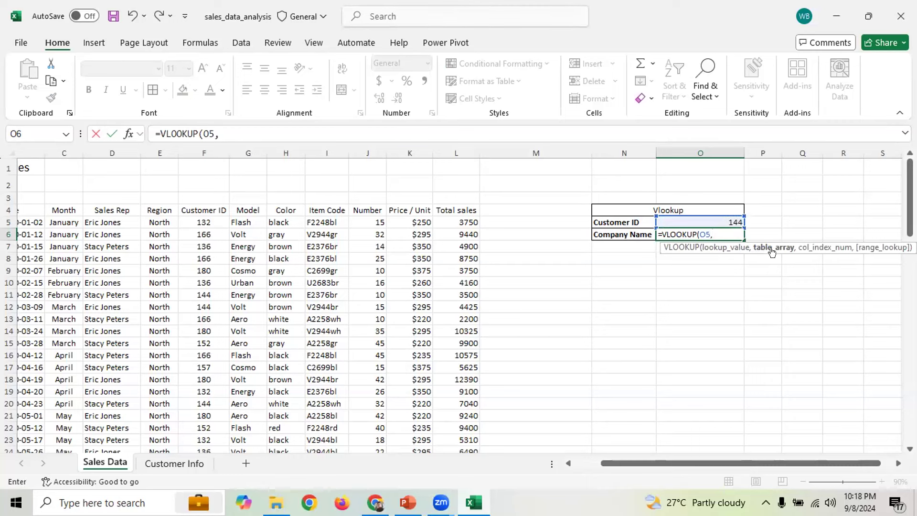
left_click(164, 467)
left_click_drag(52, 208, 219, 319)
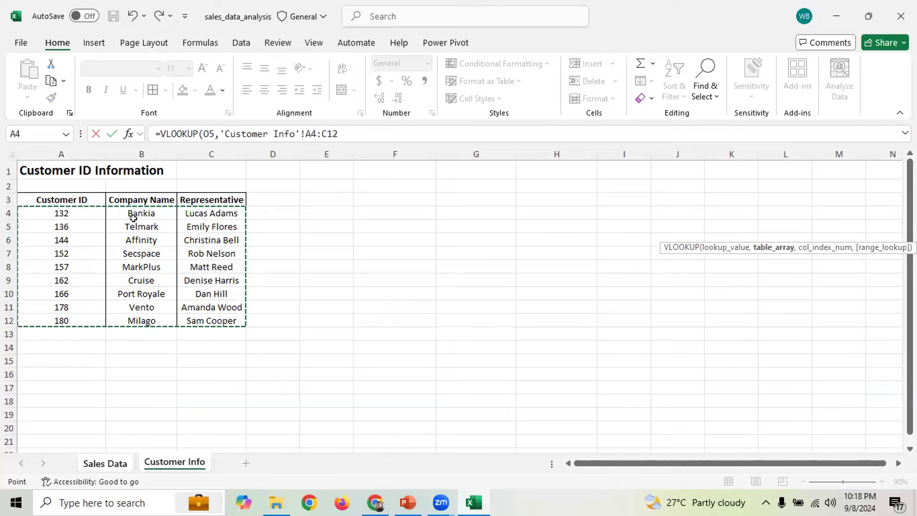
type(",")
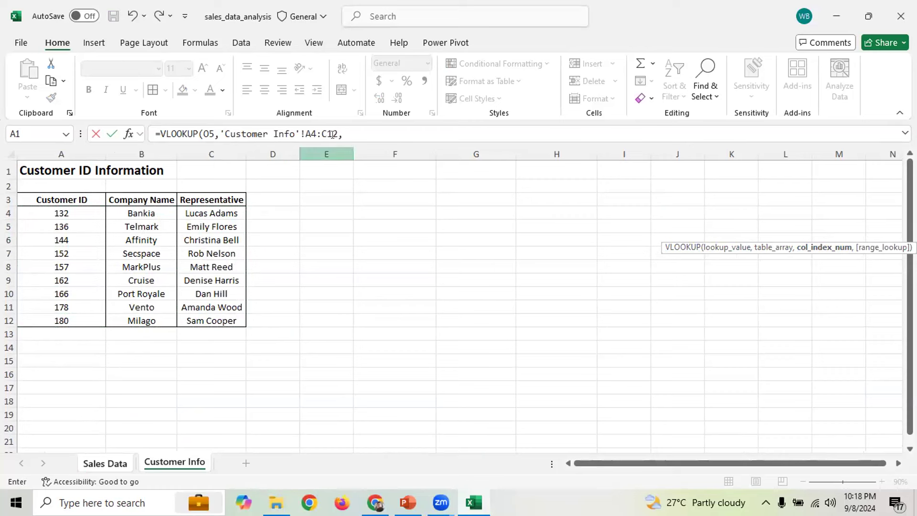
left_click(349, 125)
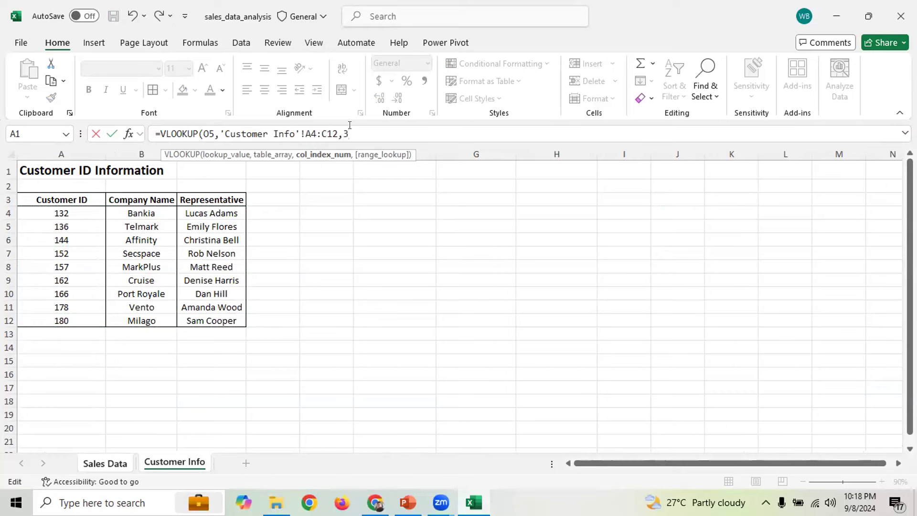
type(",")
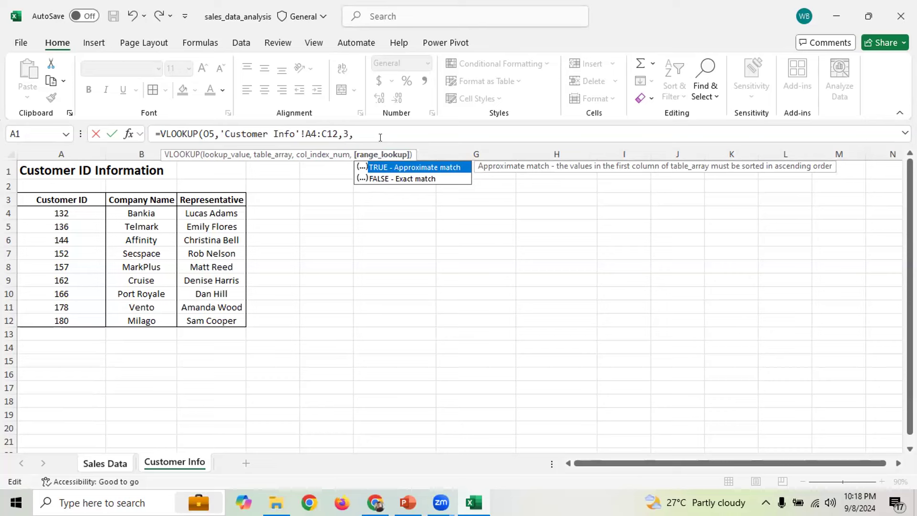
type("FaLSE)")
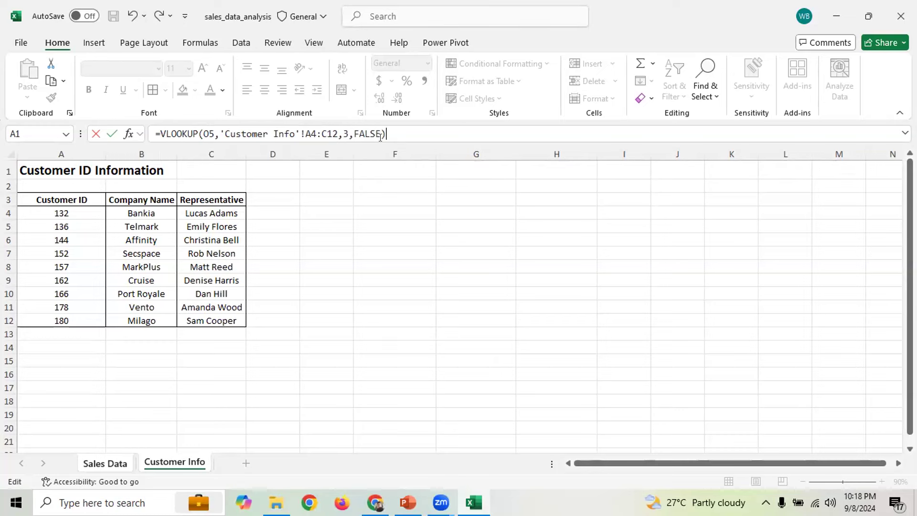
key("Return")
left_click(704, 222)
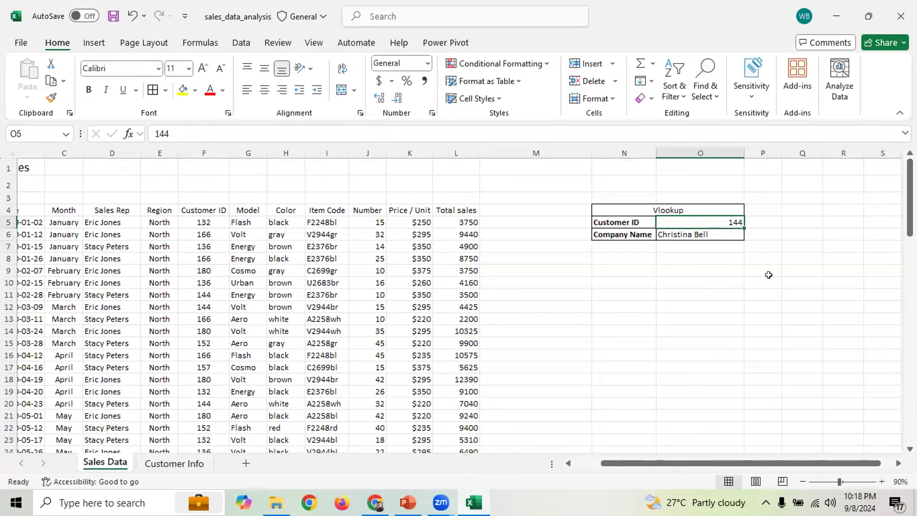
Try pointing O6's column argument at Customer Info Representative cells, then cancel the edit
left_click(705, 235)
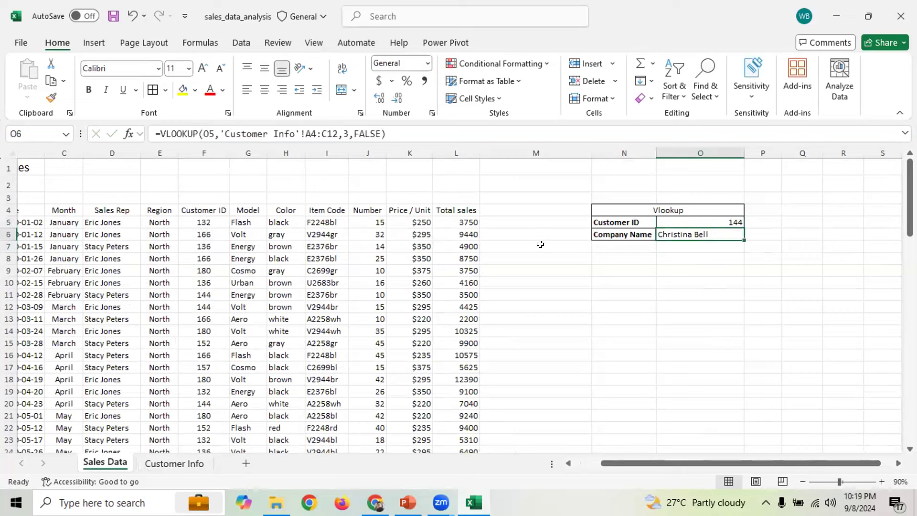
left_click(344, 134)
double_click(346, 133)
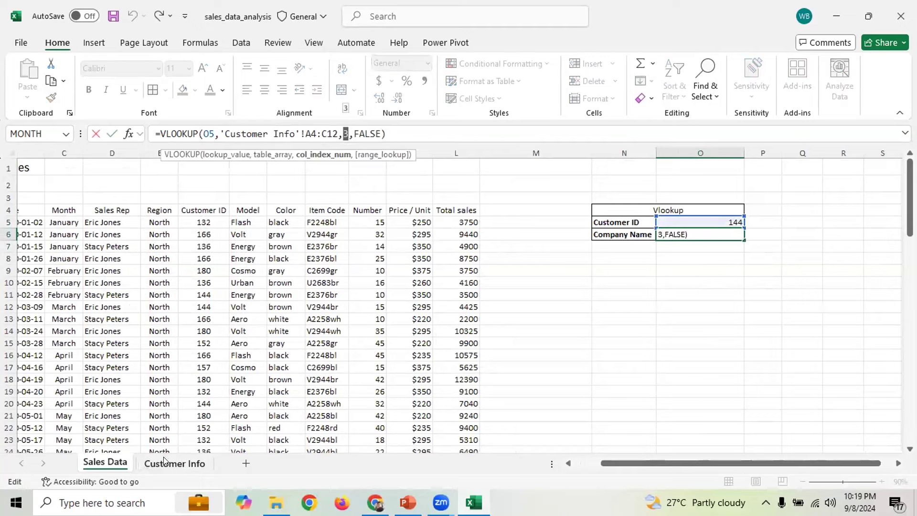
left_click(174, 463)
left_click(210, 213)
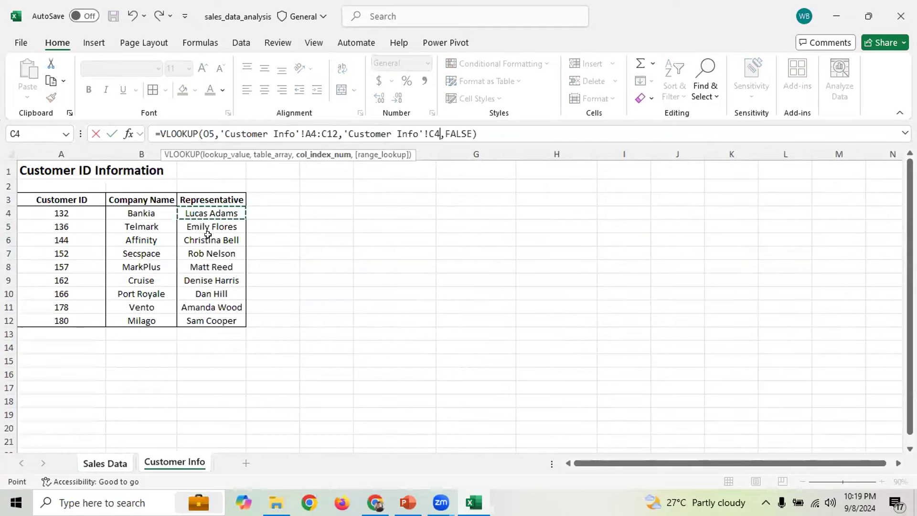
left_click(208, 240)
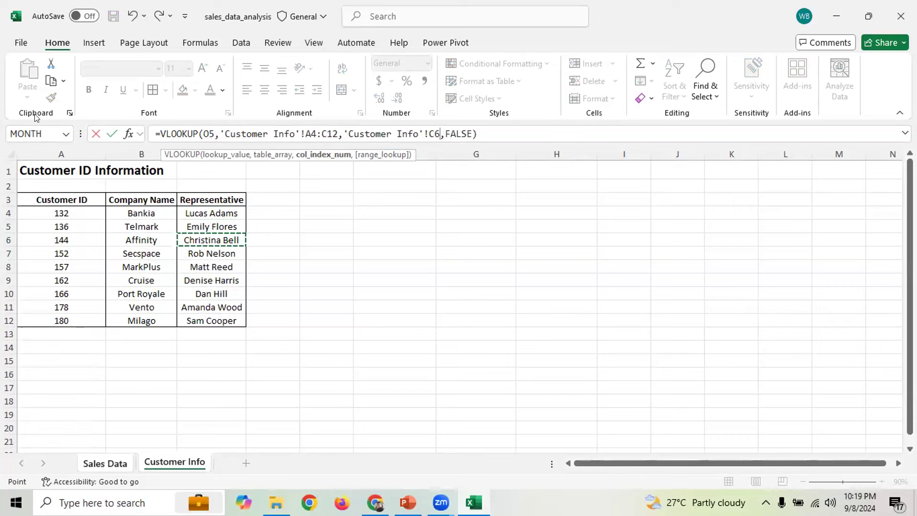
left_click(119, 461)
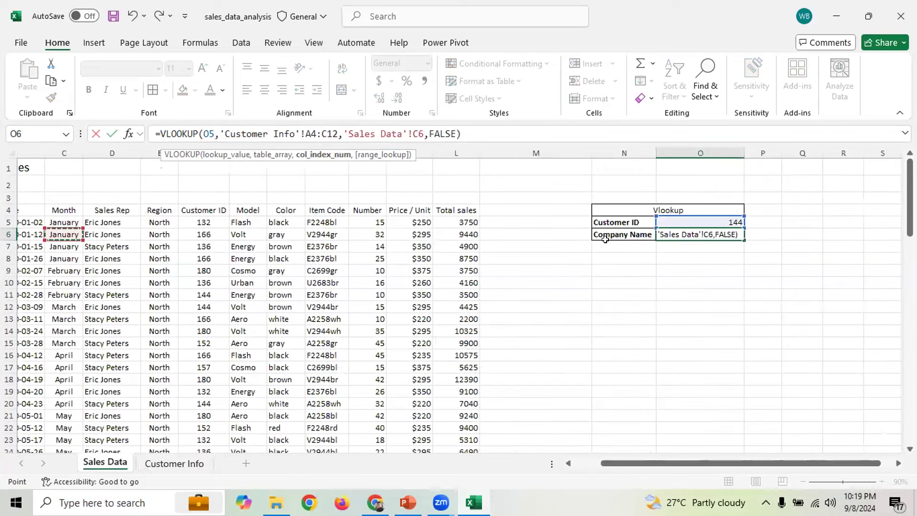
key("Escape")
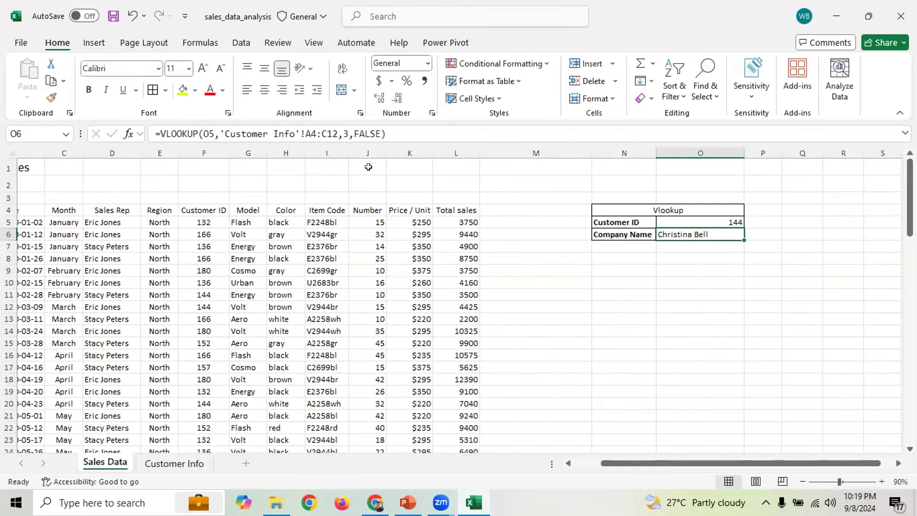
Change O6's column index from 3 to 2 so it returns Affinity
left_click(348, 134)
key("BackSpace")
type("2")
key("Return")
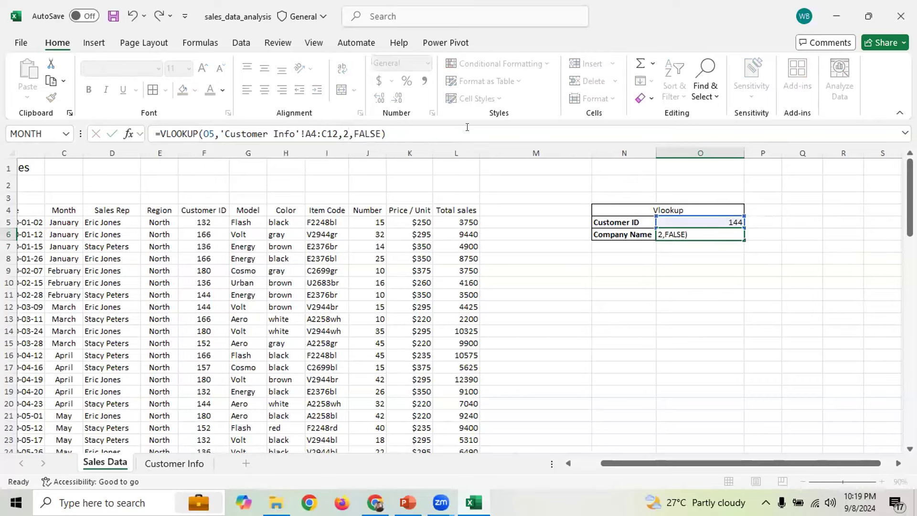
left_click(688, 234)
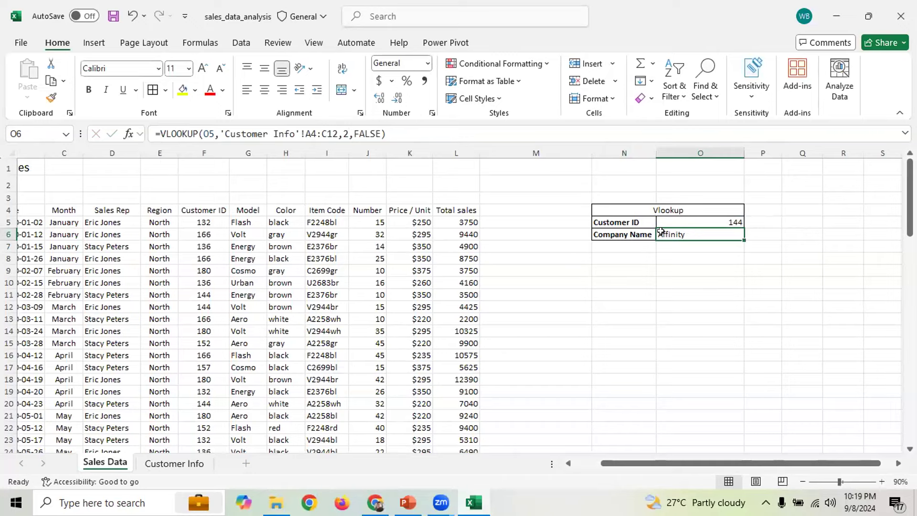
Check ID 178 on Customer Info and enter 178 as the Customer ID in O5
left_click(156, 464)
left_click(100, 241)
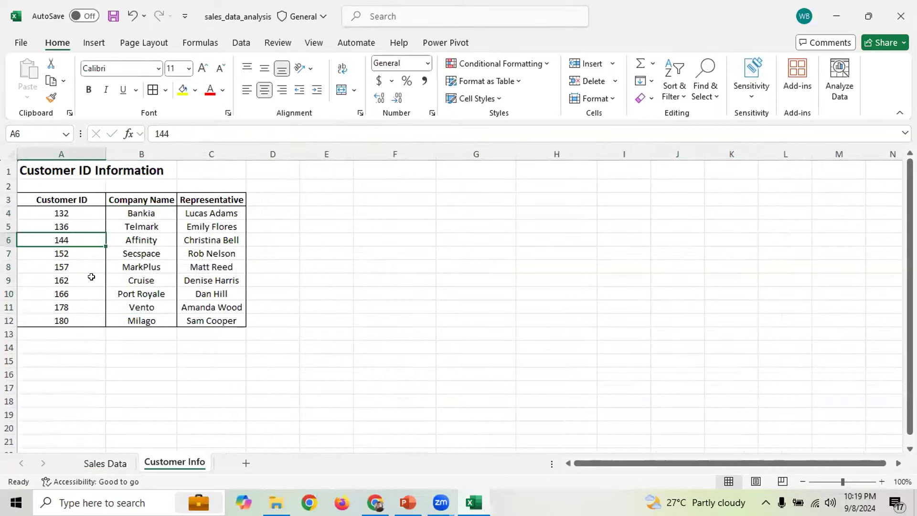
left_click(75, 309)
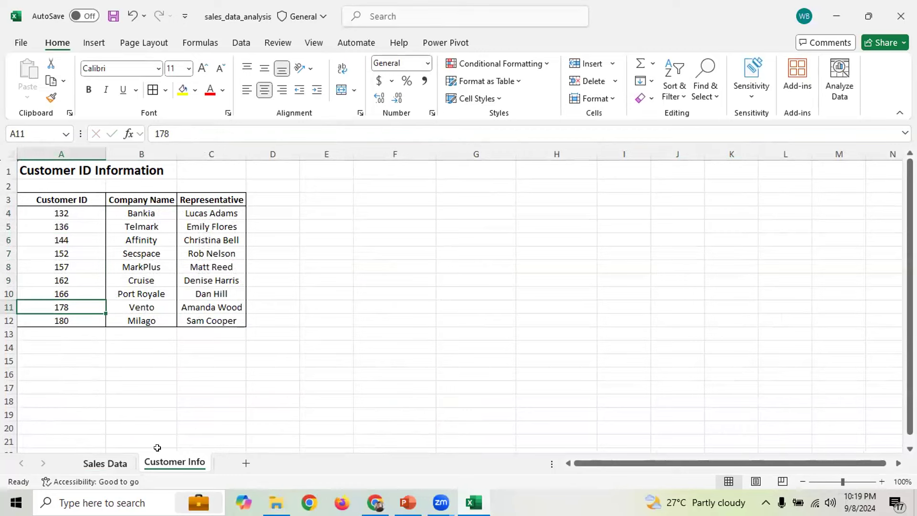
left_click(105, 464)
left_click(735, 221)
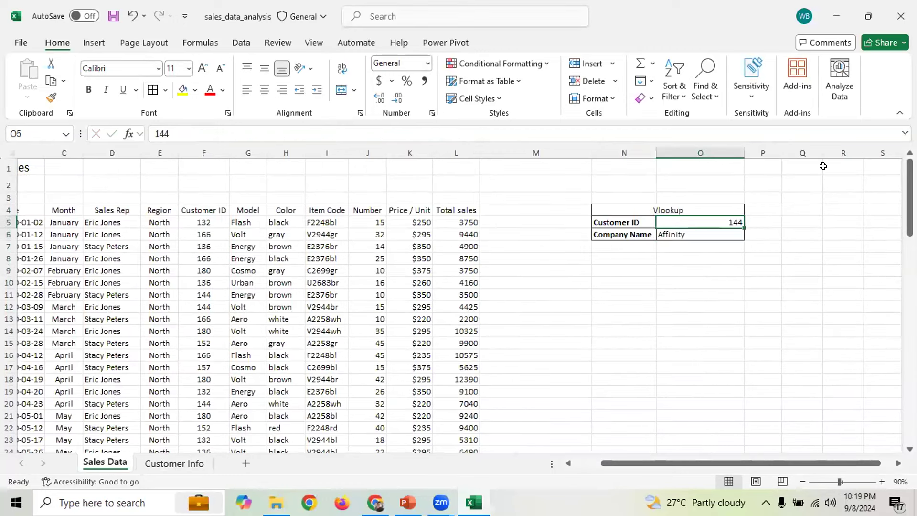
type("178")
key("Return")
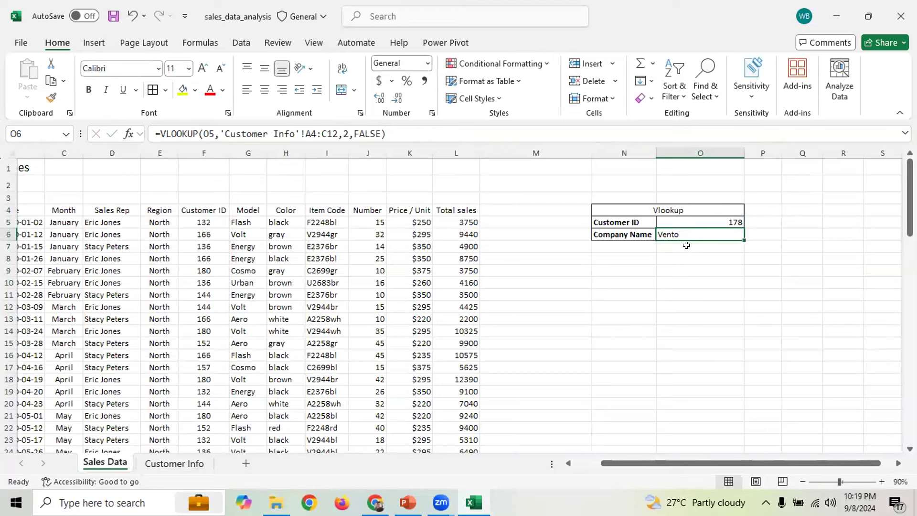
Switch from the workbook to the PowerPoint lecture slides
left_click_drag(600, 191, 745, 243)
left_click(704, 233)
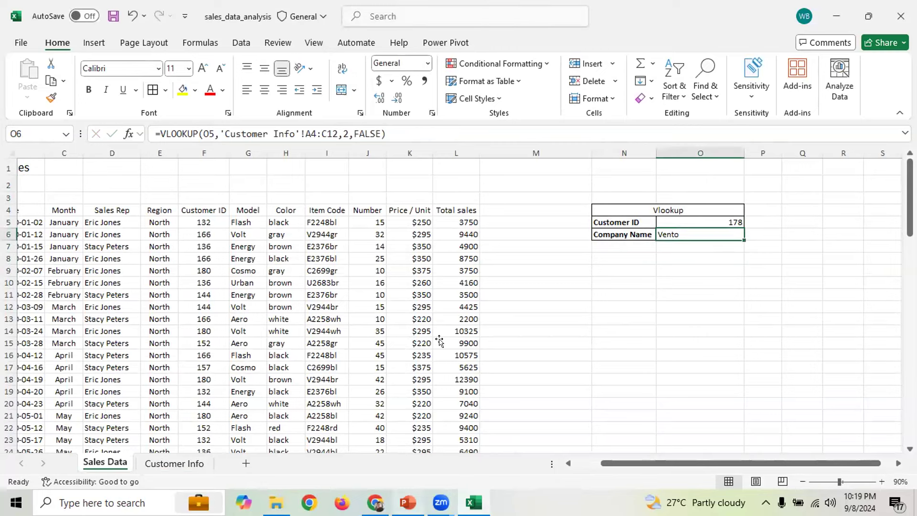
key("alt+Tab")
Review the Introduction to VLOOKUP slide, highlighting the lookup_value syntax and Purpose card
left_click(68, 409)
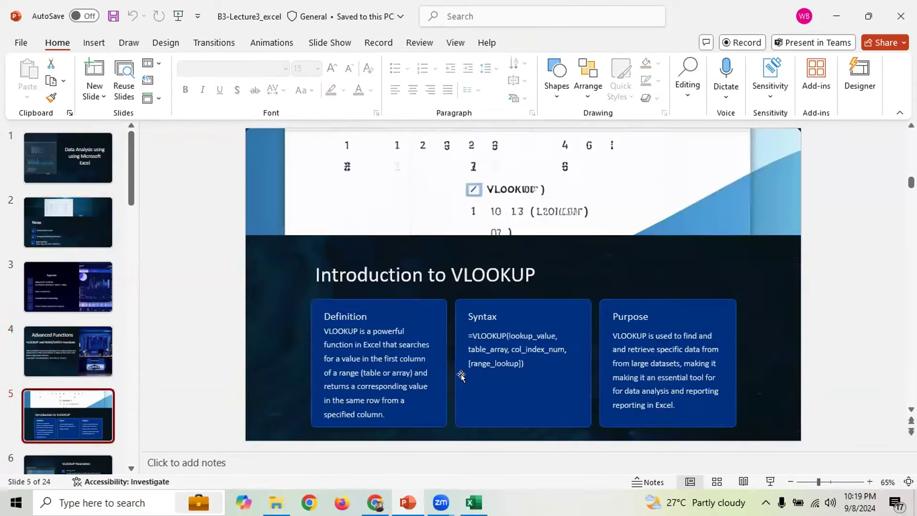
key("Up")
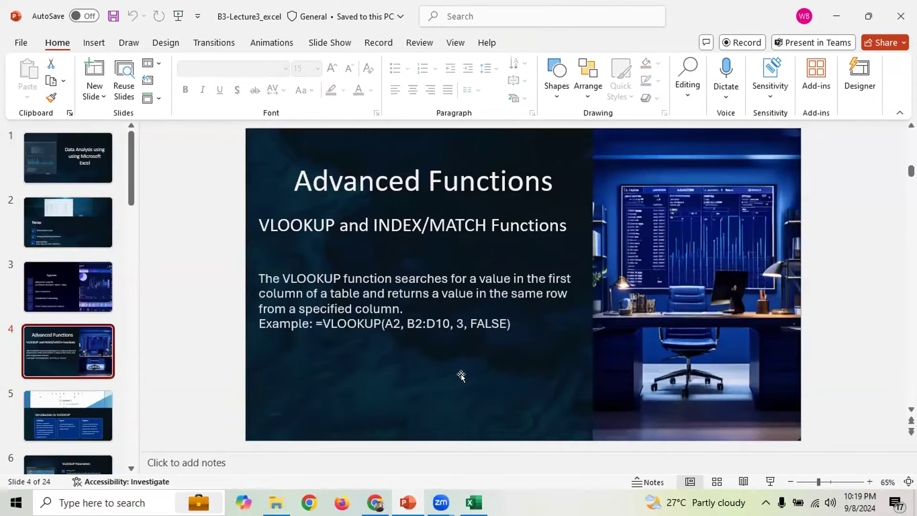
key("Down")
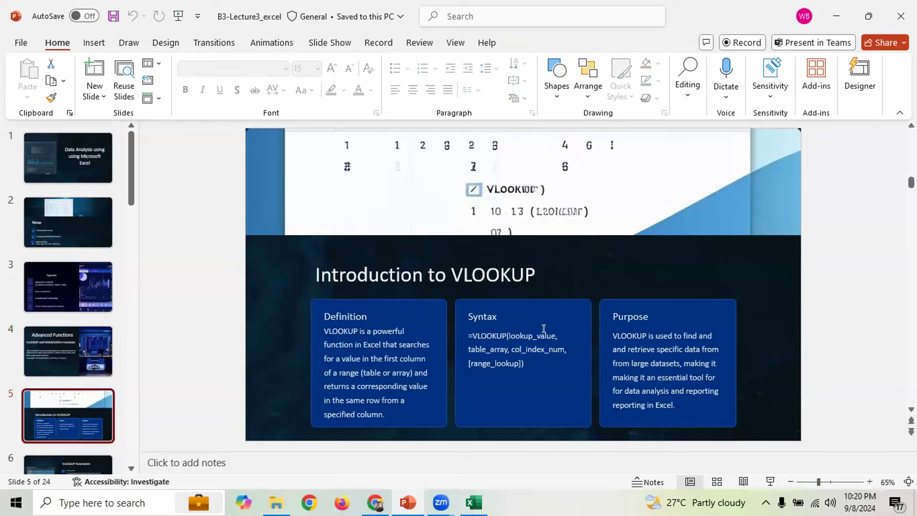
double_click(516, 332)
left_click_drag(484, 351, 563, 352)
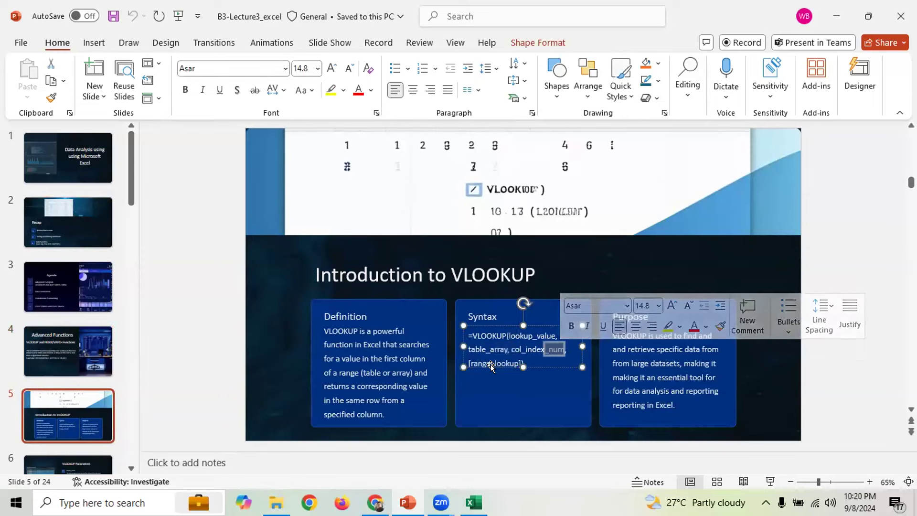
left_click(599, 386)
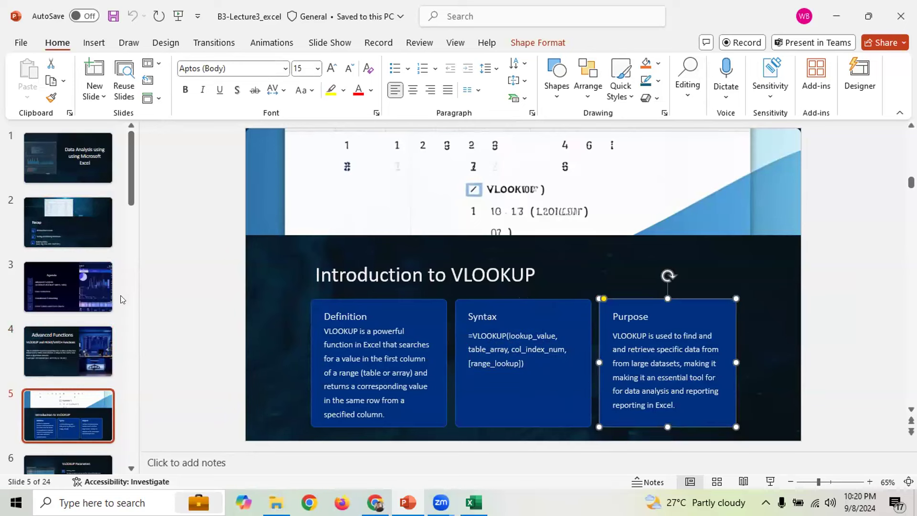
Highlight the example VLOOKUP formula text on the Advanced Functions slide
left_click(58, 296)
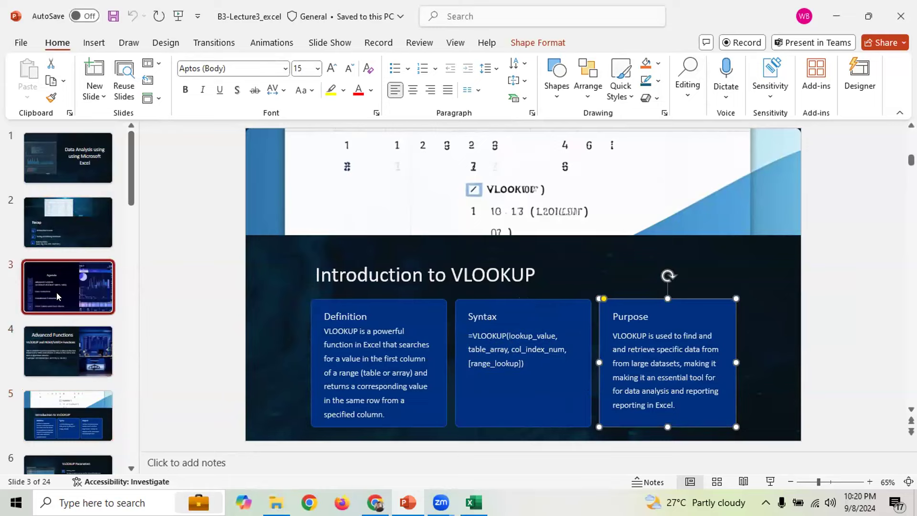
left_click(75, 355)
scroll(90, 373, "down", 1)
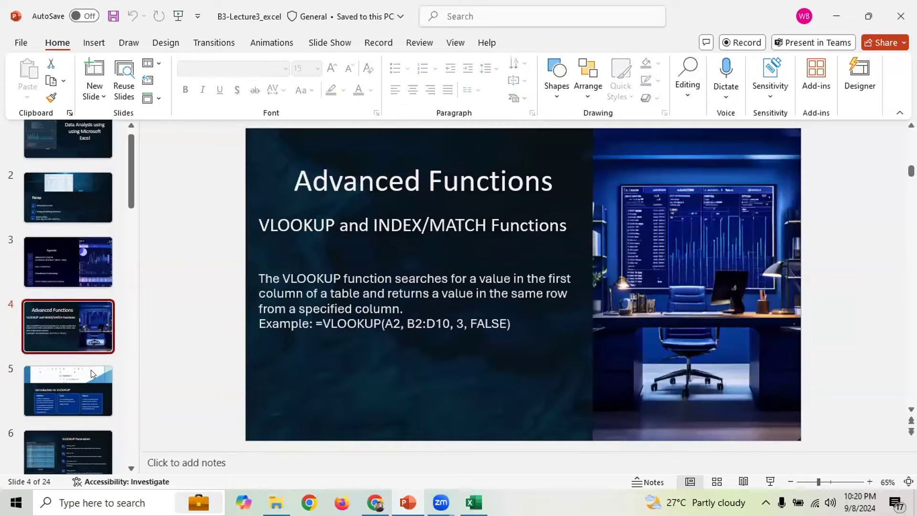
left_click(361, 323)
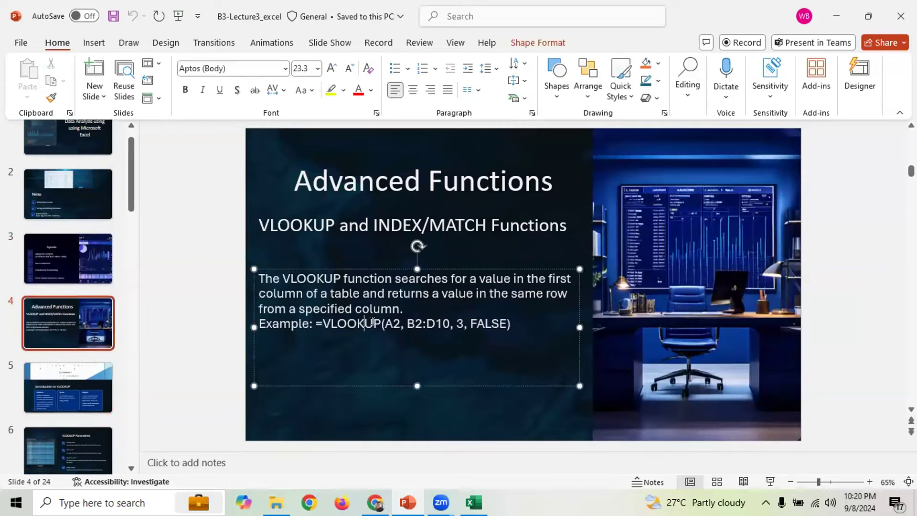
key("ctrl+shift+Left")
key("ctrl+shift+Left")
key("ctrl+shift+Left")
key("ctrl+shift+Left")
key("ctrl+shift+Left")
key("ctrl+shift+Left")
key("ctrl+shift+Left")
key("ctrl+shift+Left")
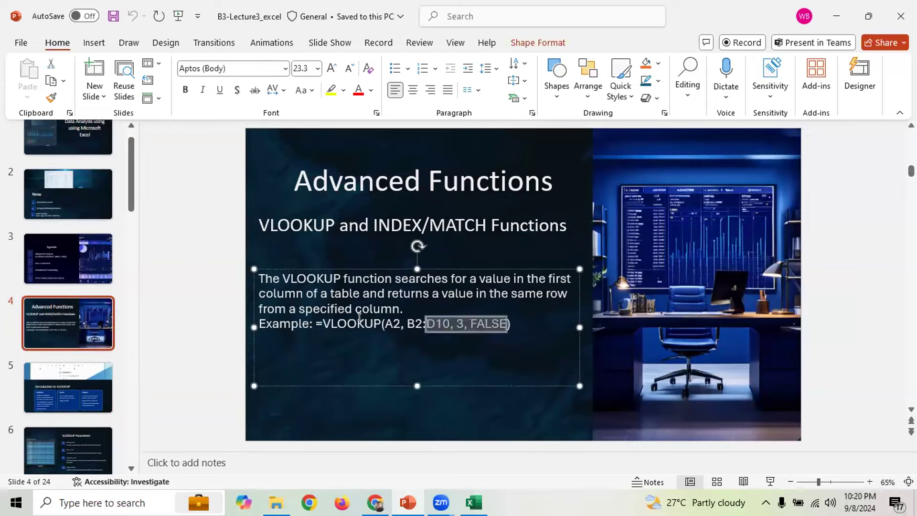
Move on to the VLOOKUP Parameters slide, then return to Excel
left_click(75, 399)
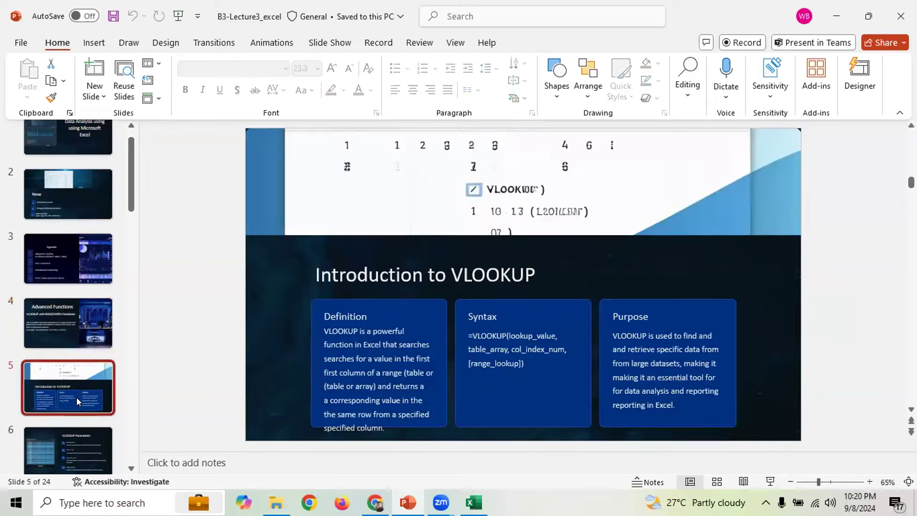
left_click_drag(131, 198, 122, 262)
scroll(57, 189, "down", 2)
left_click(56, 188)
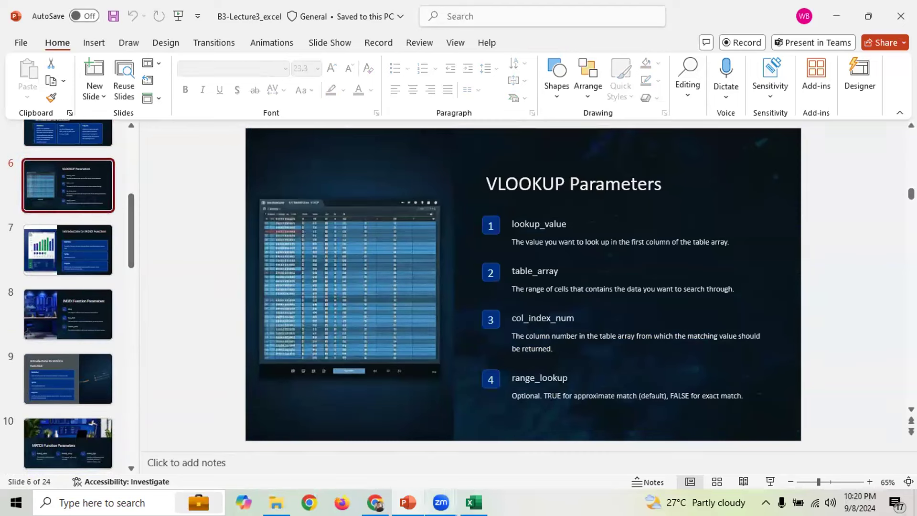
key("alt+Tab")
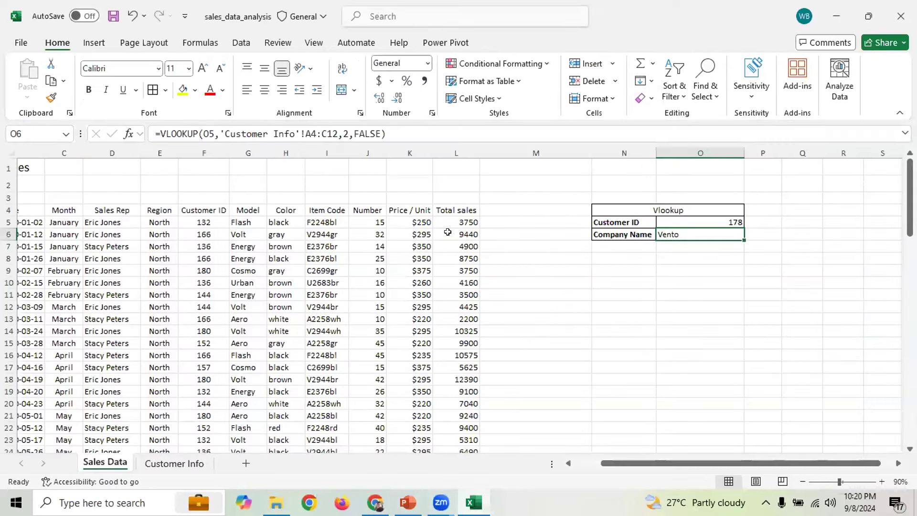
left_click_drag(214, 134, 202, 134)
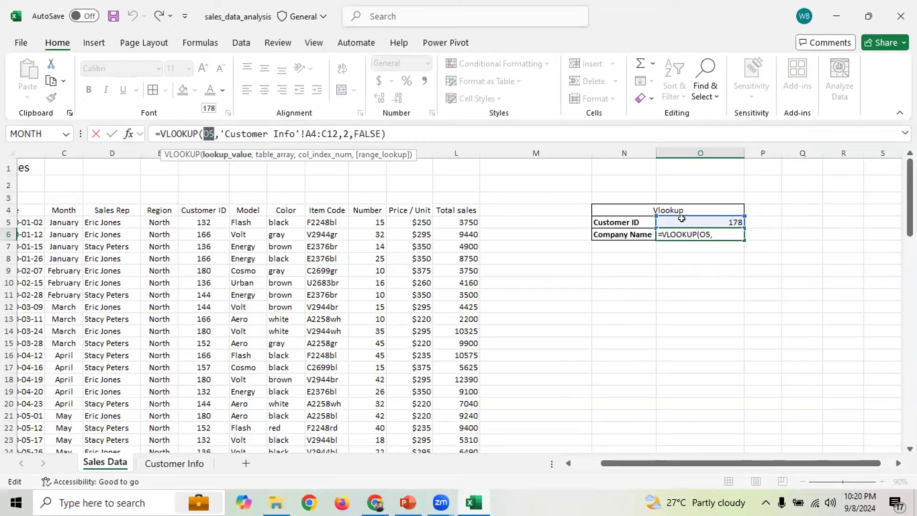
left_click(407, 503)
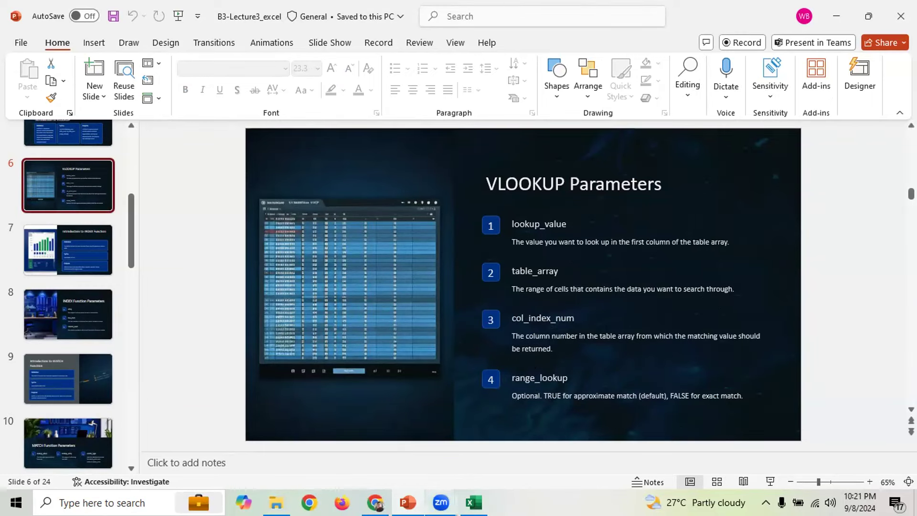
key("alt+Tab")
left_click(557, 261)
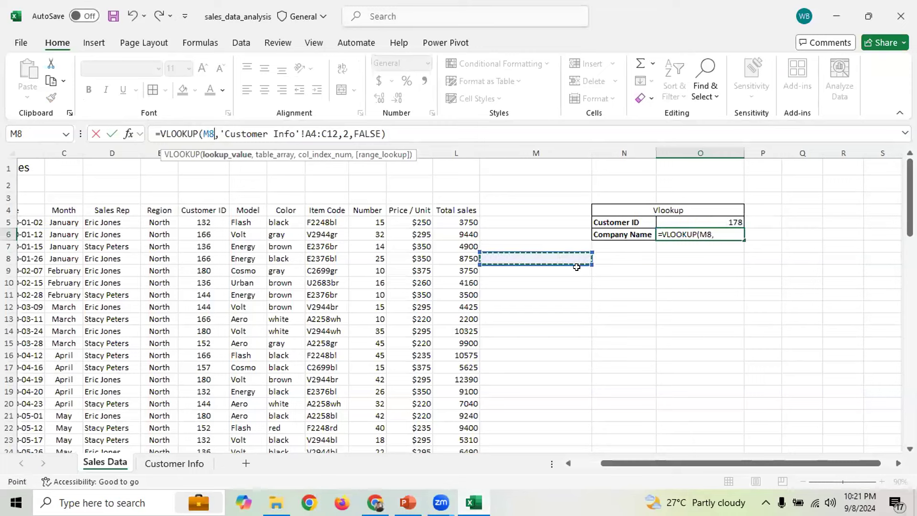
key("Escape")
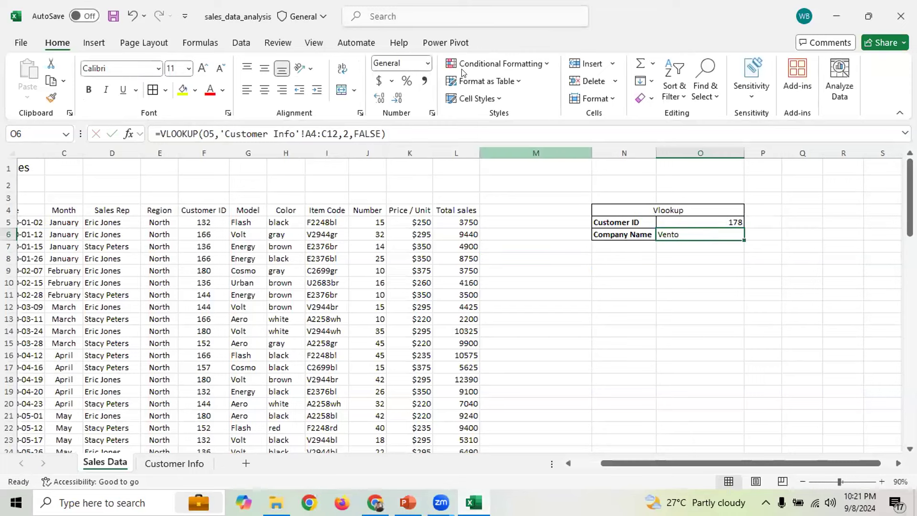
key("alt+Tab")
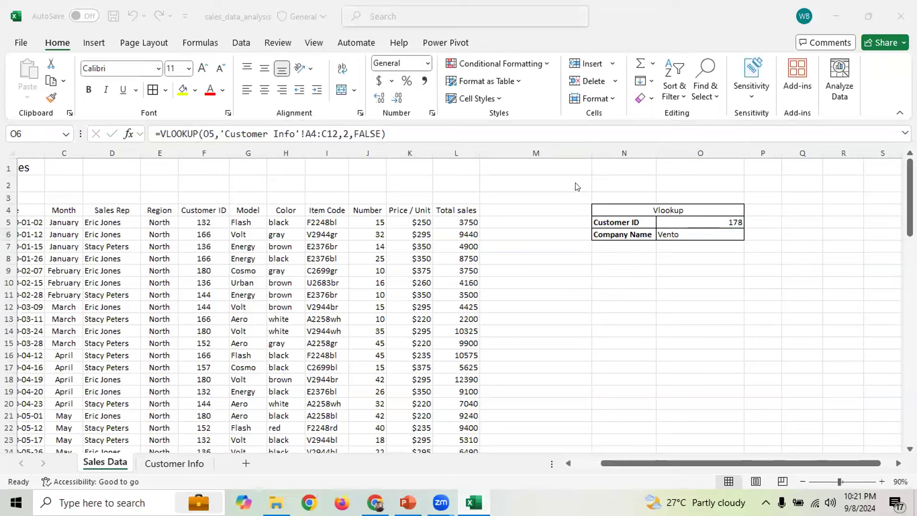
key("alt+Tab")
left_click_drag(557, 182, 680, 245)
left_click(643, 318)
left_click_drag(586, 188, 627, 246)
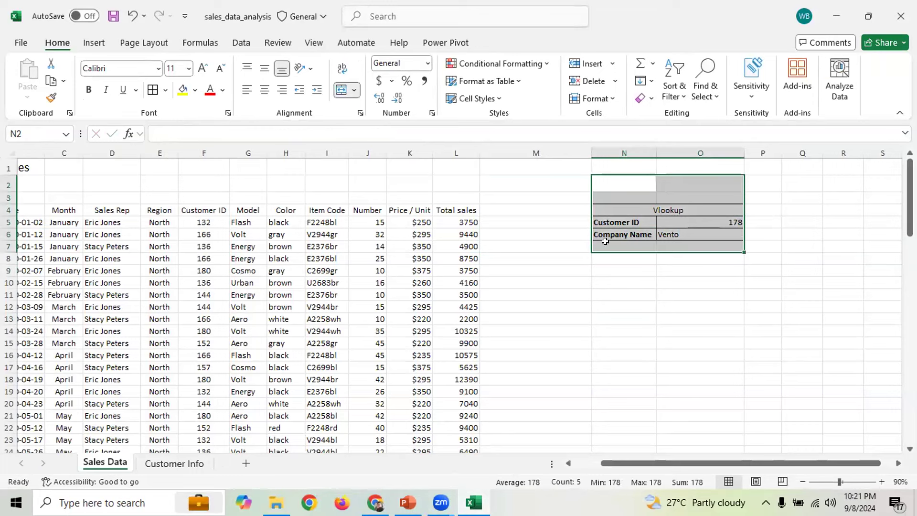
left_click_drag(575, 186, 696, 241)
key("ctrl+shift+5")
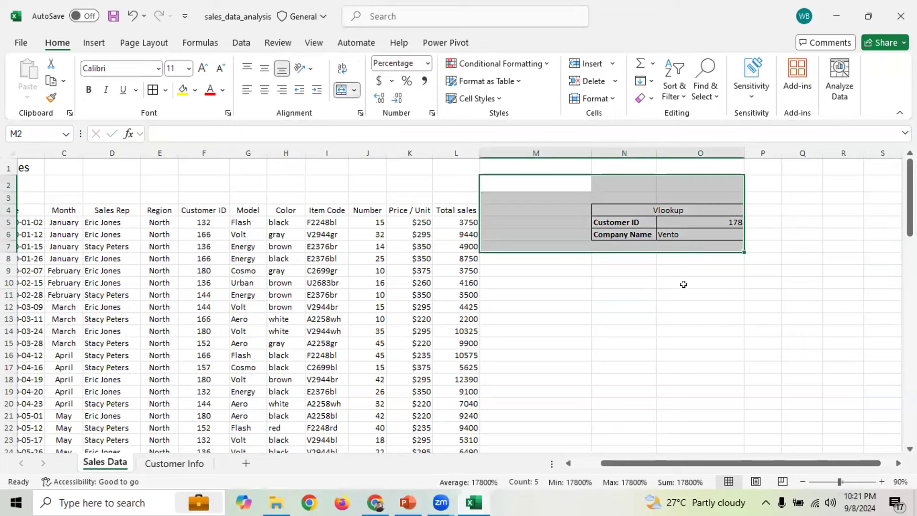
left_click(684, 284)
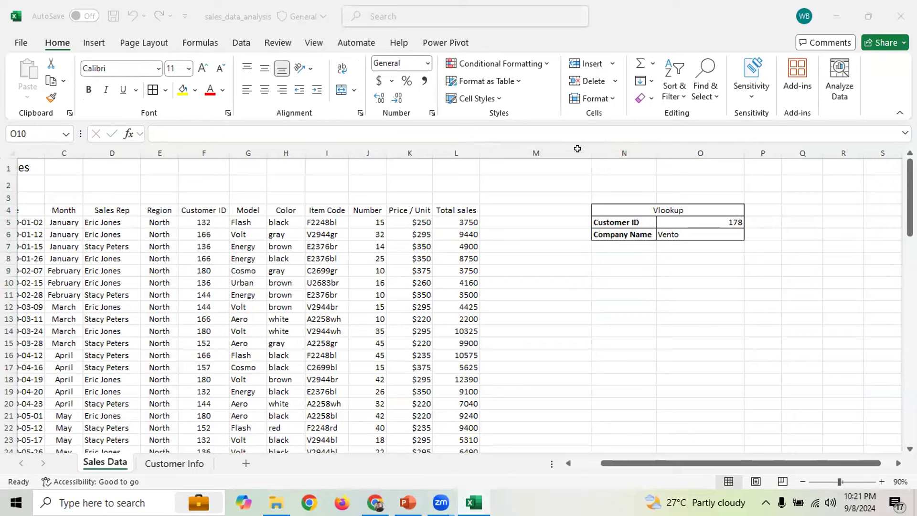
left_click_drag(603, 197, 711, 236)
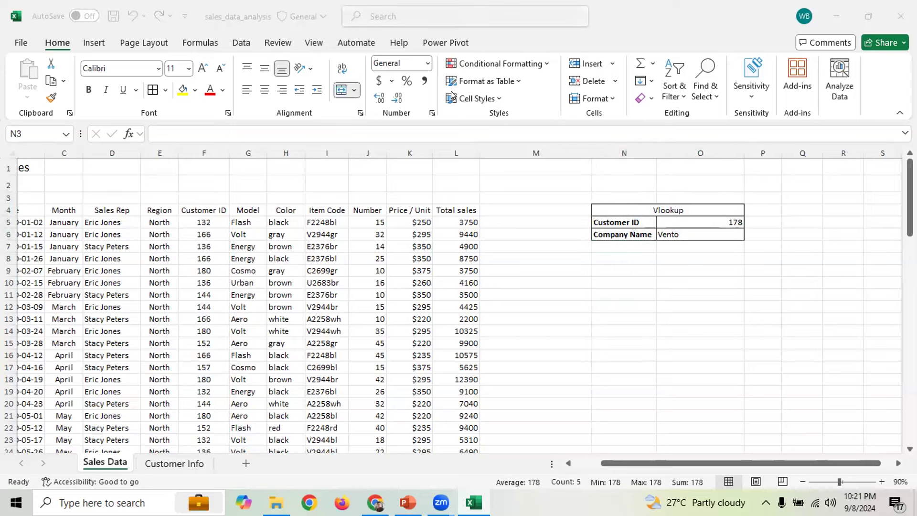
left_click(600, 294)
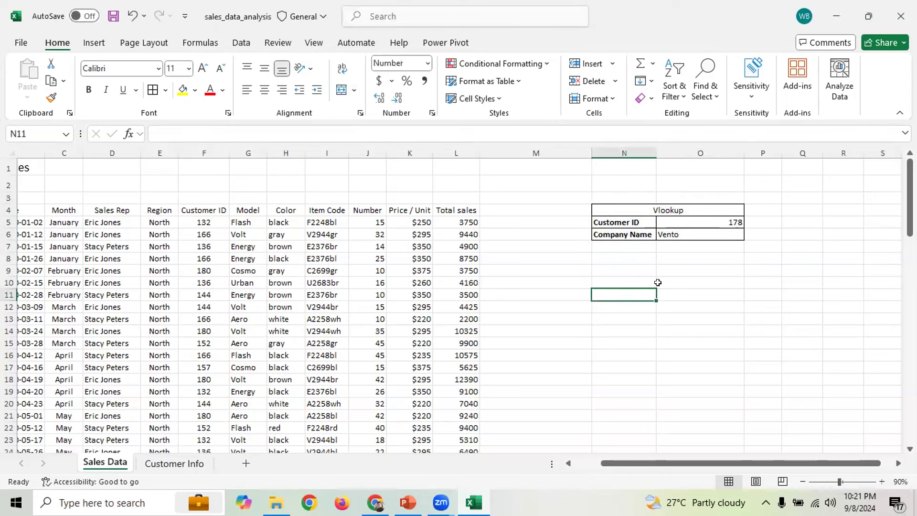
left_click(489, 207)
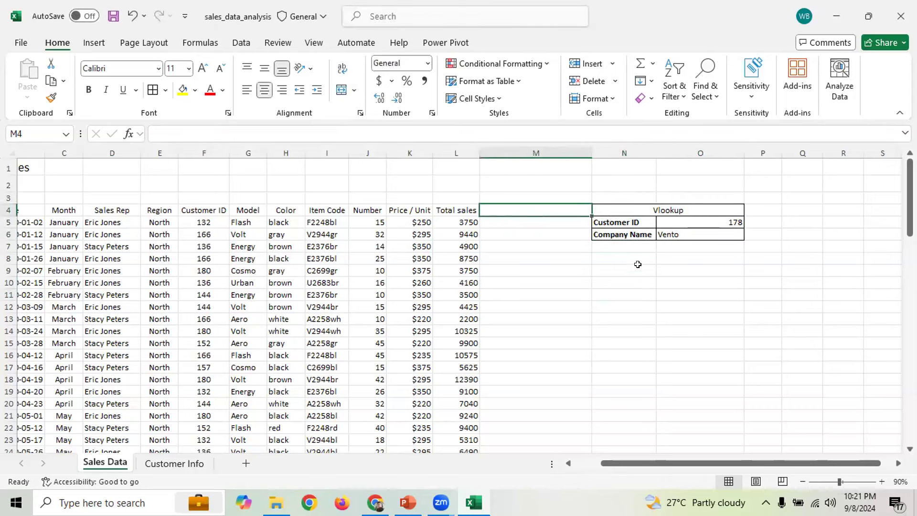
left_click_drag(502, 224, 533, 440)
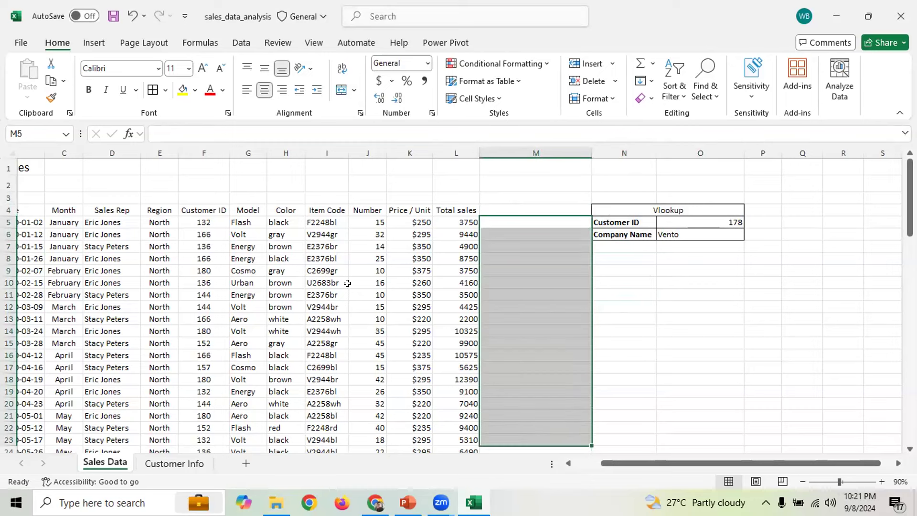
left_click(501, 203)
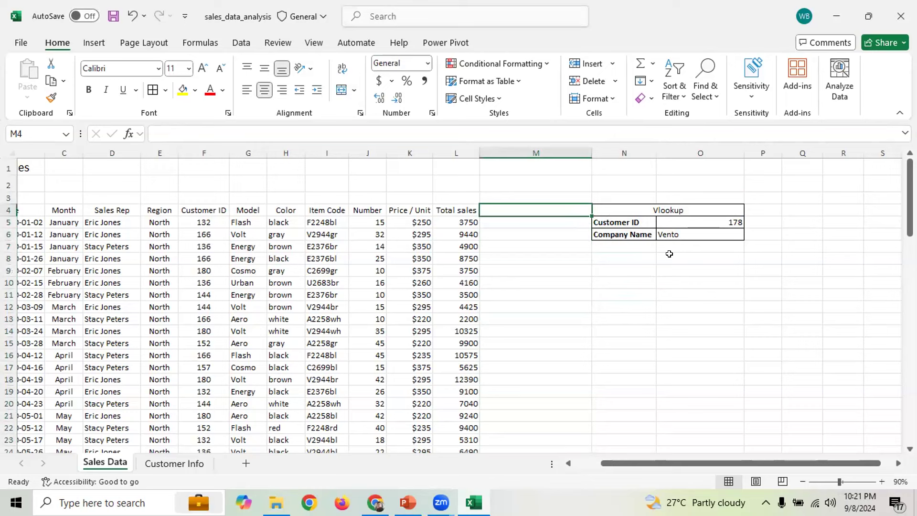
left_click(643, 295)
Enter the heading 'Company Names' in cell M4
left_click(532, 209)
type("Company")
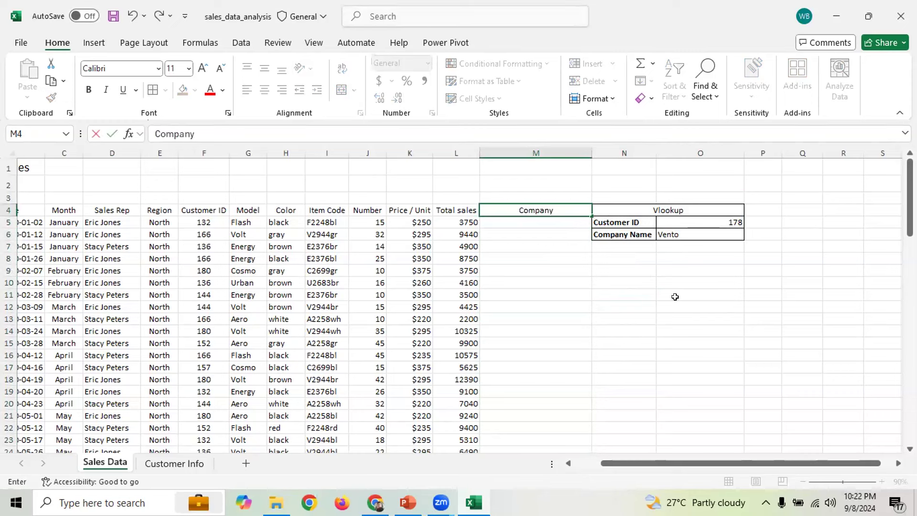
type(" Names")
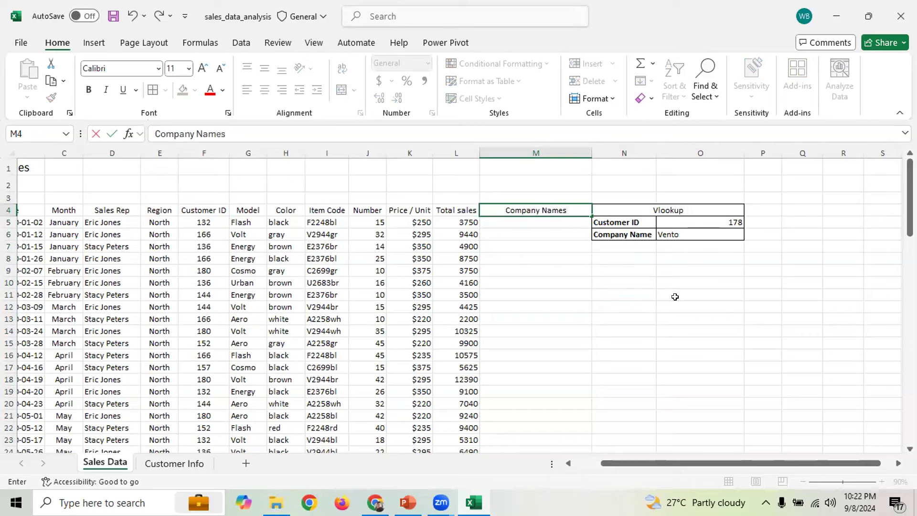
key("Return")
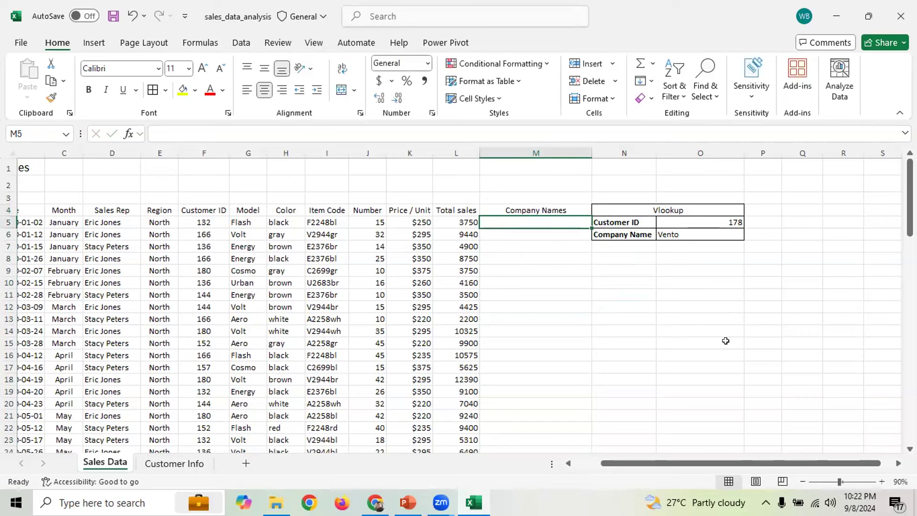
Enter =VLOOKUP(F5,'Customer Info'!A4:C12,2,FALSE) in M5, returning Bankia for ID 132
type("=vlo")
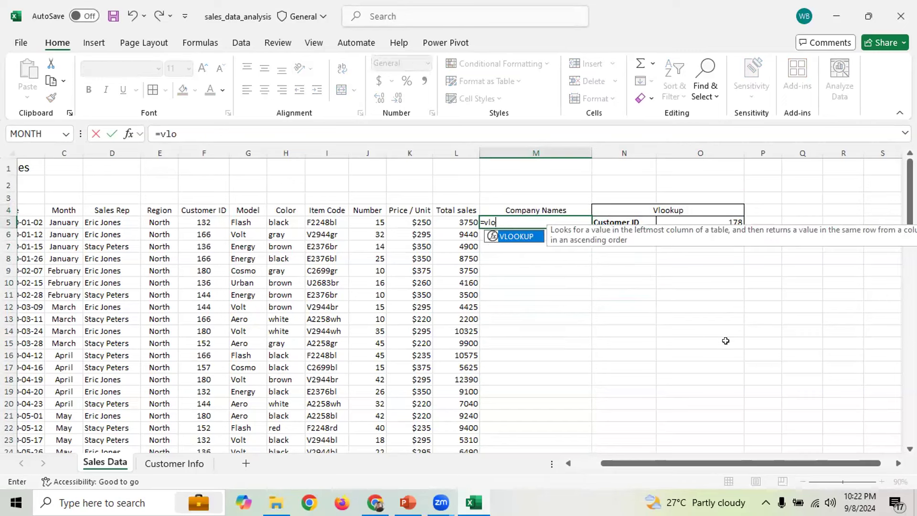
key("Tab")
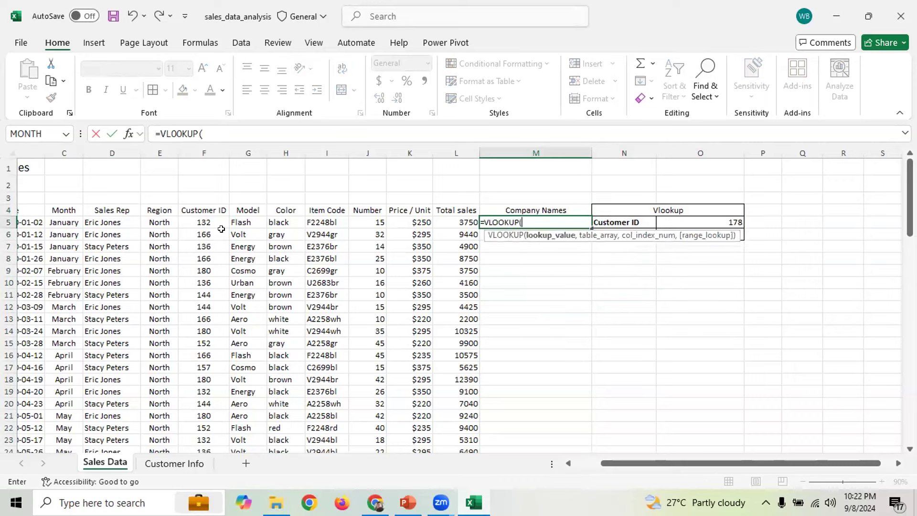
left_click(196, 221)
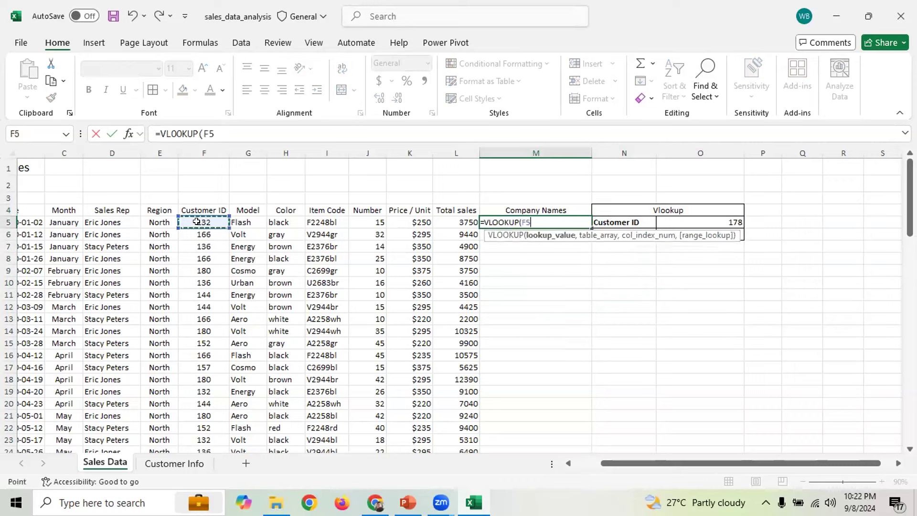
type(",")
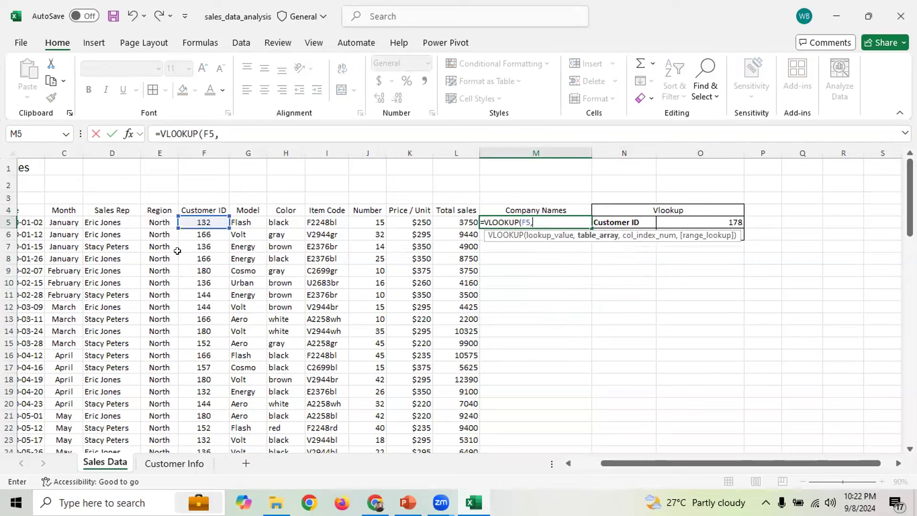
left_click(162, 463)
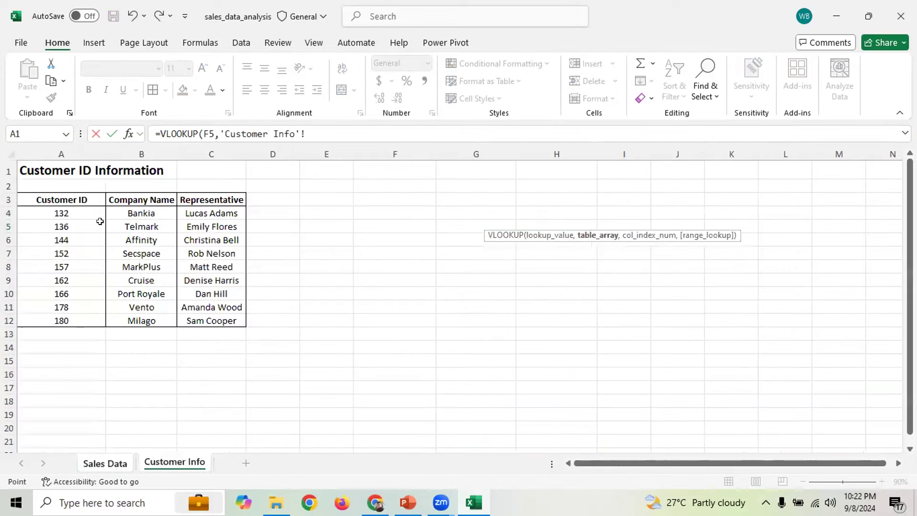
left_click_drag(51, 213, 202, 318)
type(",")
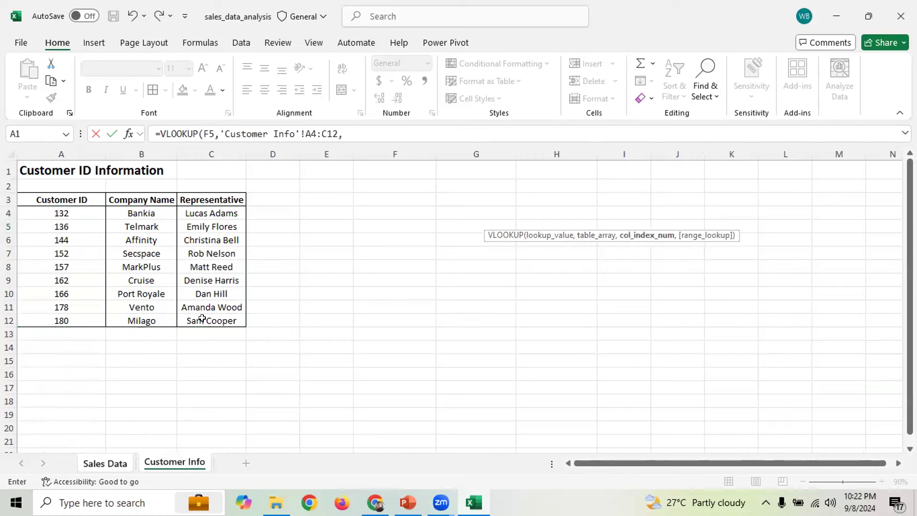
type("2,")
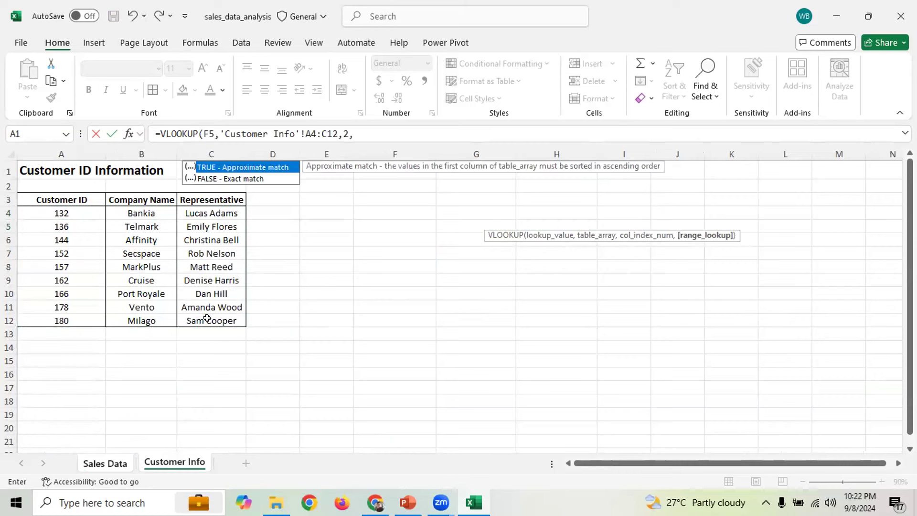
type("FALSE)")
key("Return")
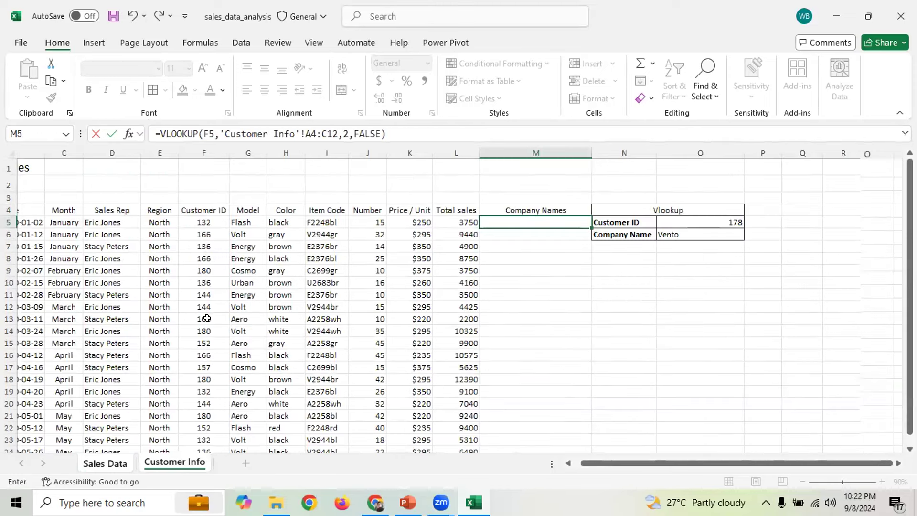
left_click(553, 219)
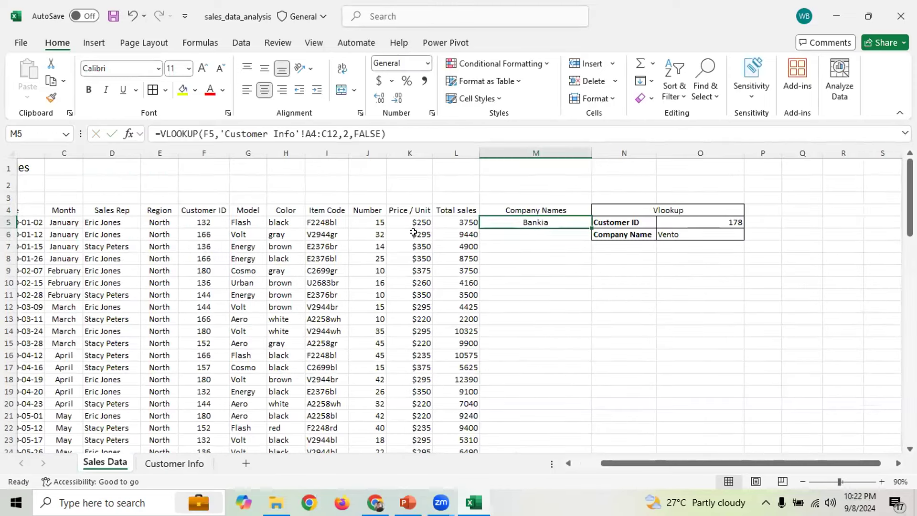
left_click(196, 220)
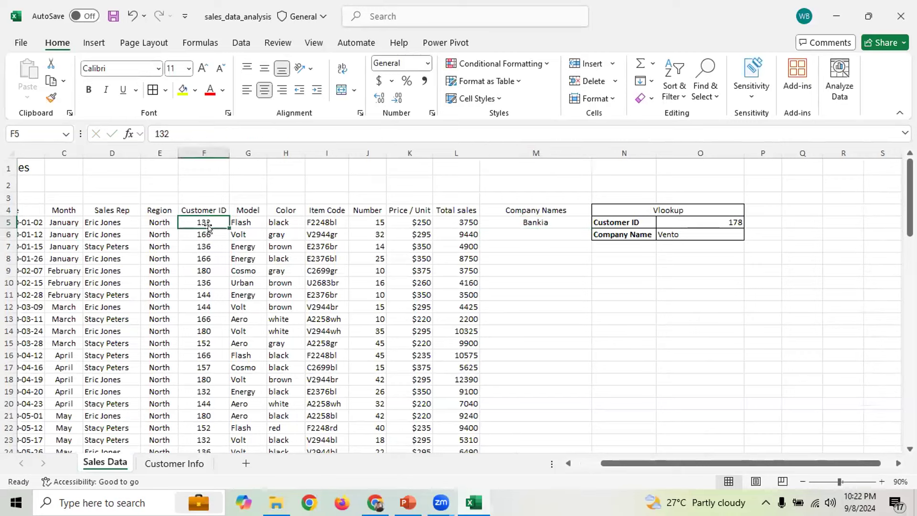
Fill M5's VLOOKUP formula down the whole Company Names column
left_click(544, 222)
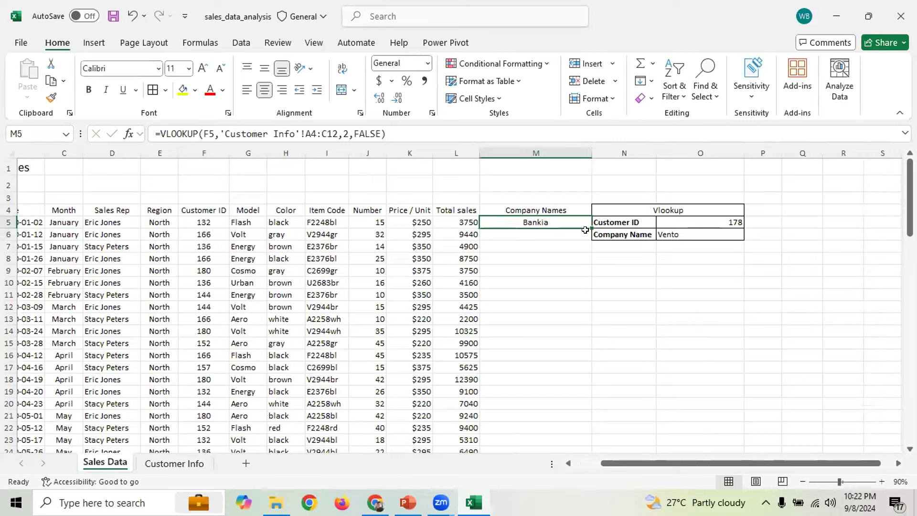
double_click(587, 225)
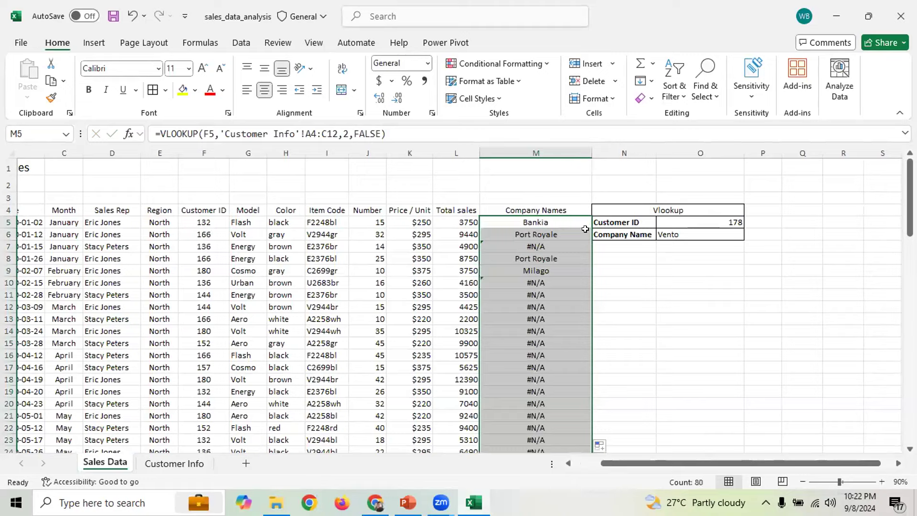
scroll(551, 277, "down", 2)
Inspect the copied formulas in M7, M11 and M29 behind the #N/A results
left_click(548, 261)
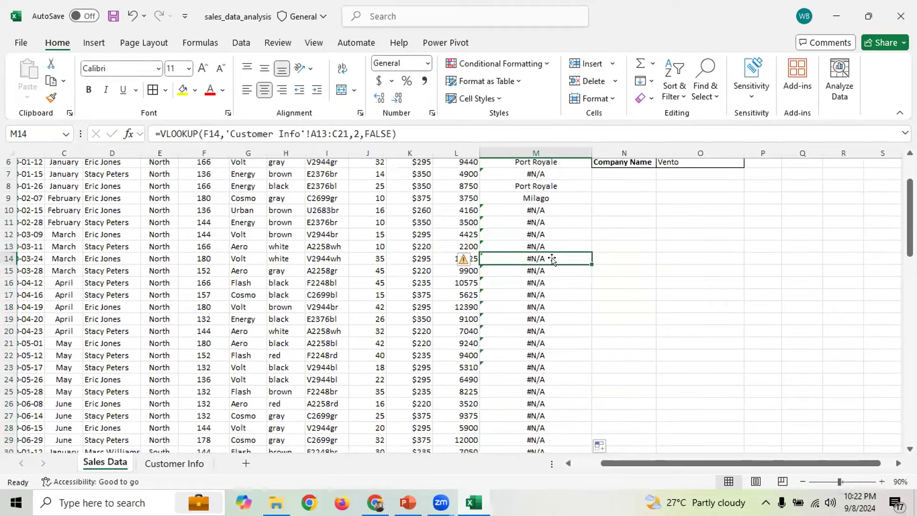
left_click(543, 294)
left_click(545, 271)
left_click(550, 258)
left_click(554, 220)
scroll(553, 214, "up", 2)
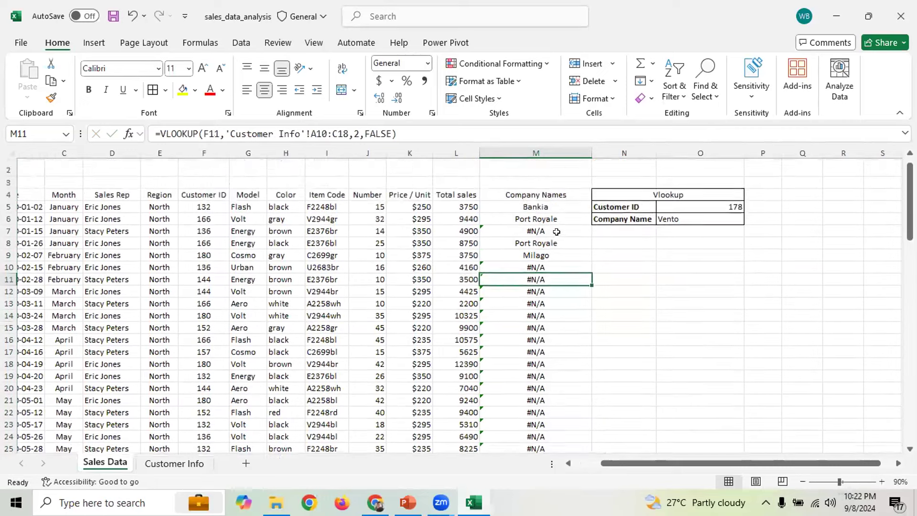
left_click(553, 220)
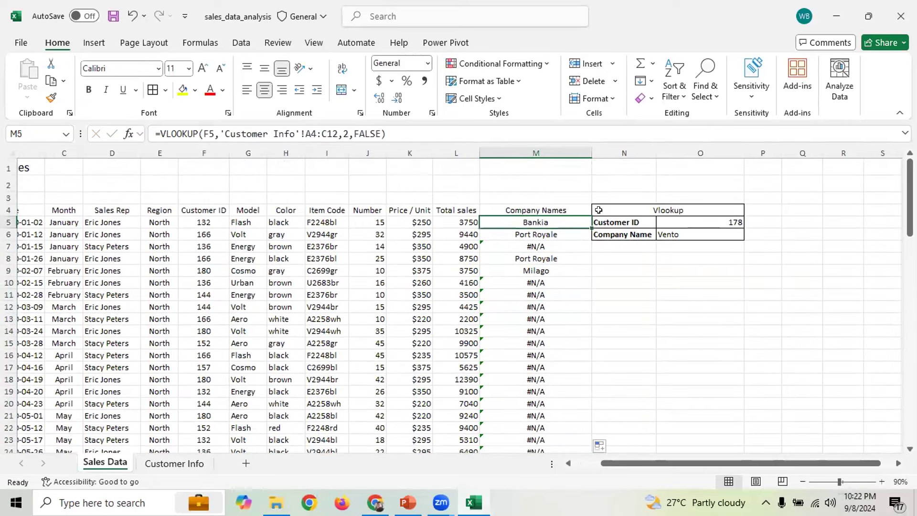
left_click(565, 247)
scroll(557, 335, "down", 4)
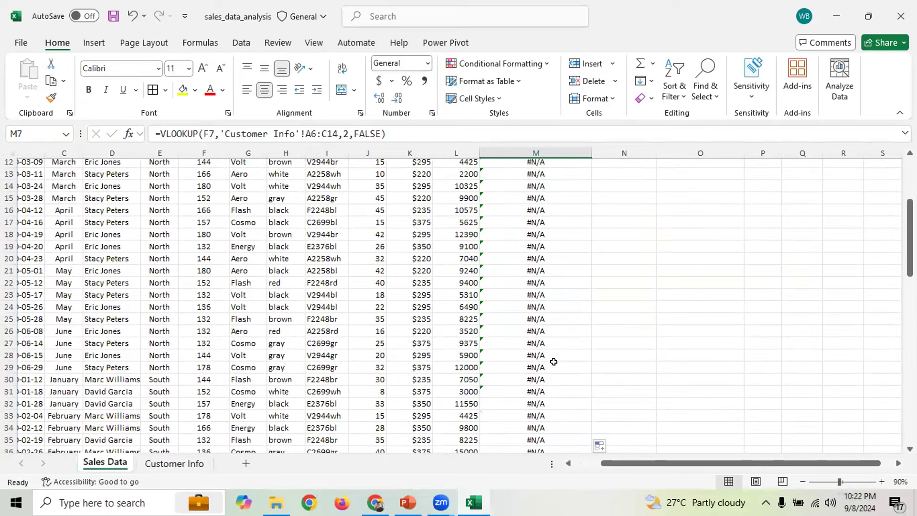
left_click(553, 363)
scroll(553, 363, "down", 5)
scroll(553, 363, "down", 15)
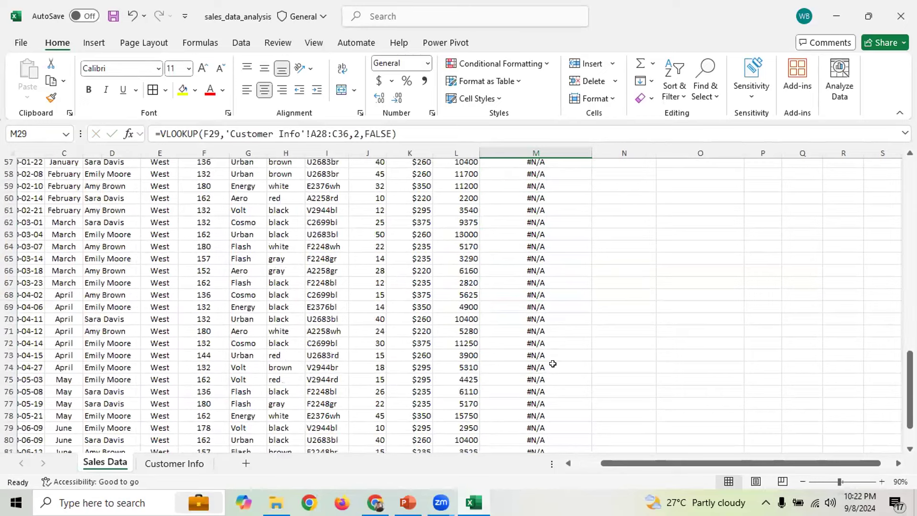
scroll(553, 363, "up", 4)
scroll(552, 364, "up", 18)
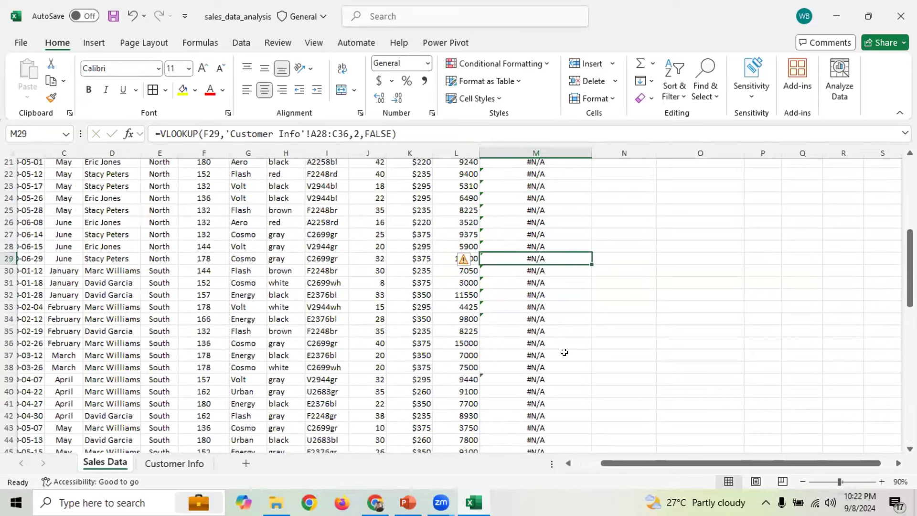
Edit M29's lookup range, trying B13:B20 and absolute M5 and C36 references
double_click(318, 133)
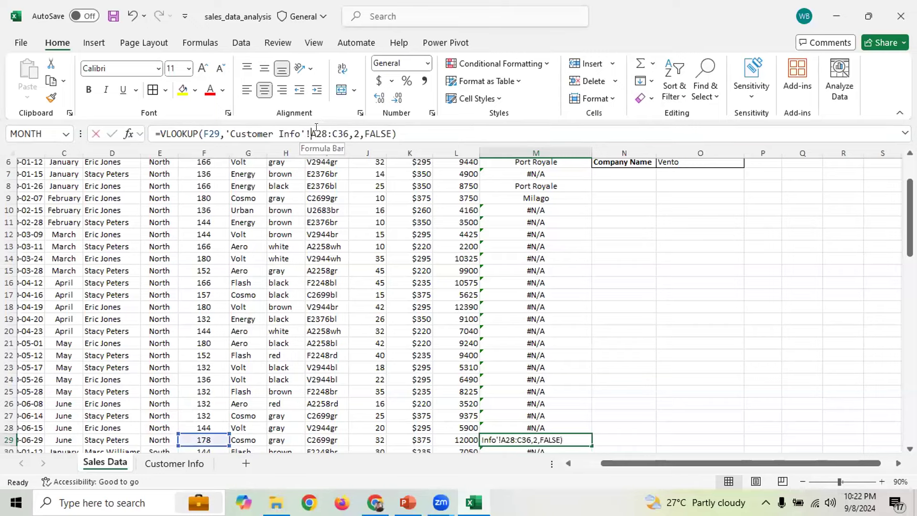
left_click(174, 463)
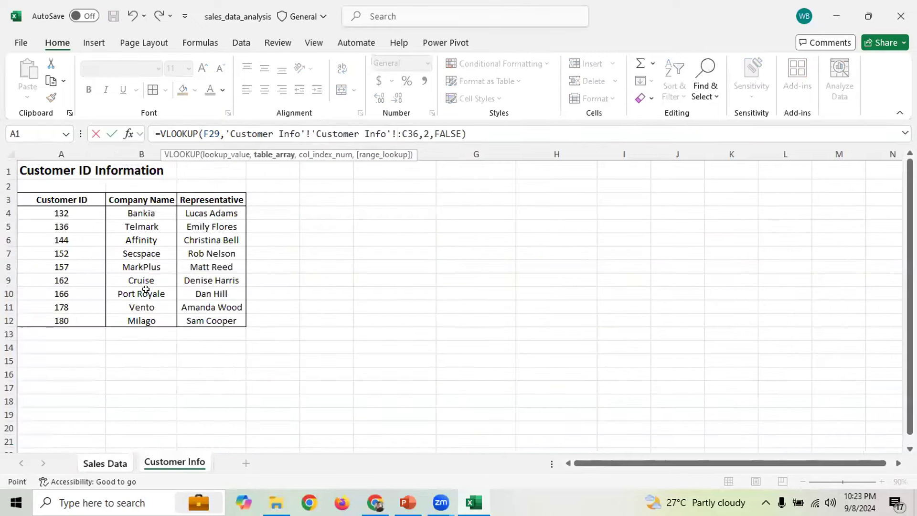
left_click_drag(138, 341, 137, 432)
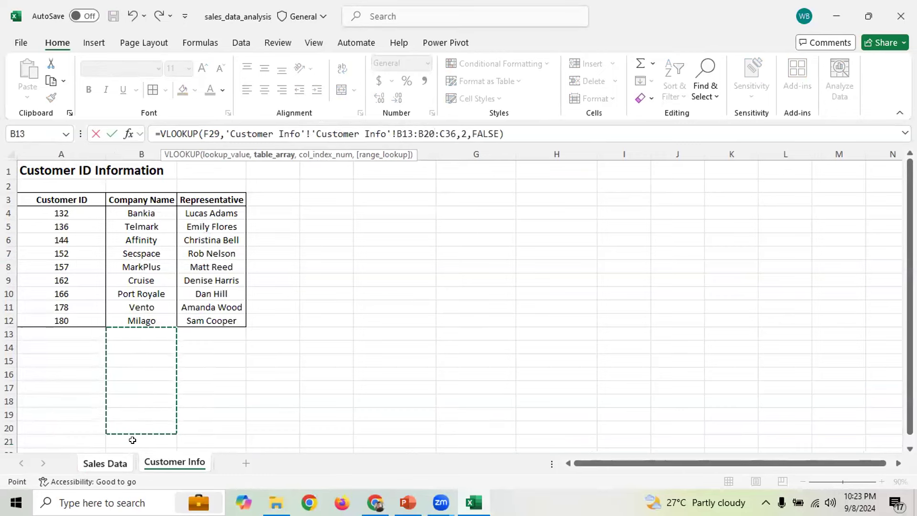
left_click(104, 463)
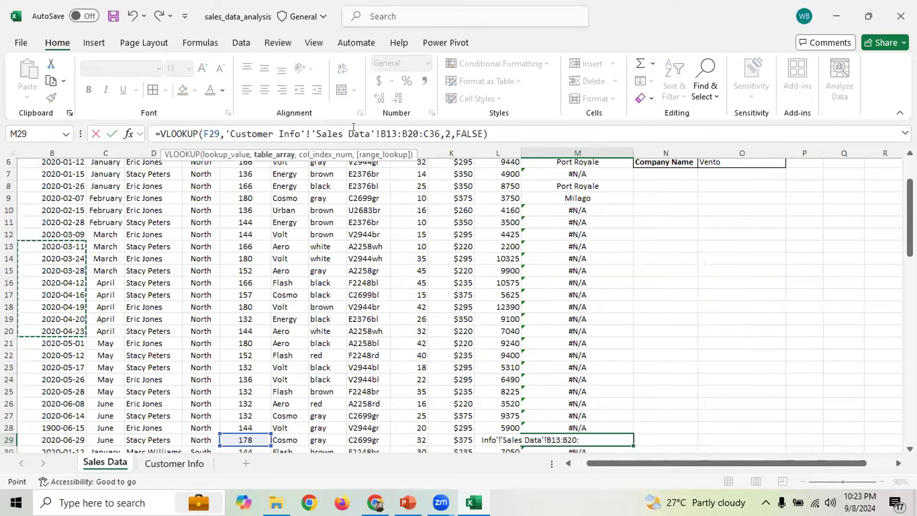
left_click(740, 256)
left_click_drag(910, 218, 910, 197)
left_click(579, 220)
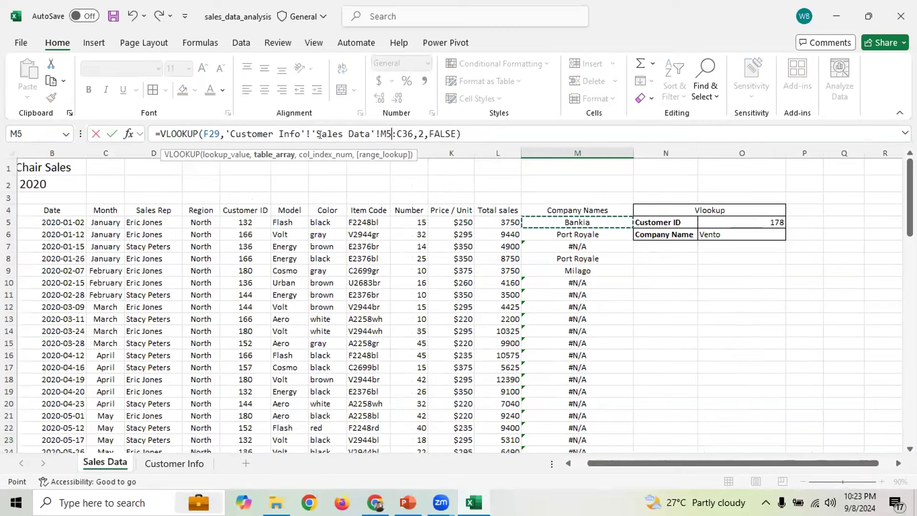
left_click(385, 129)
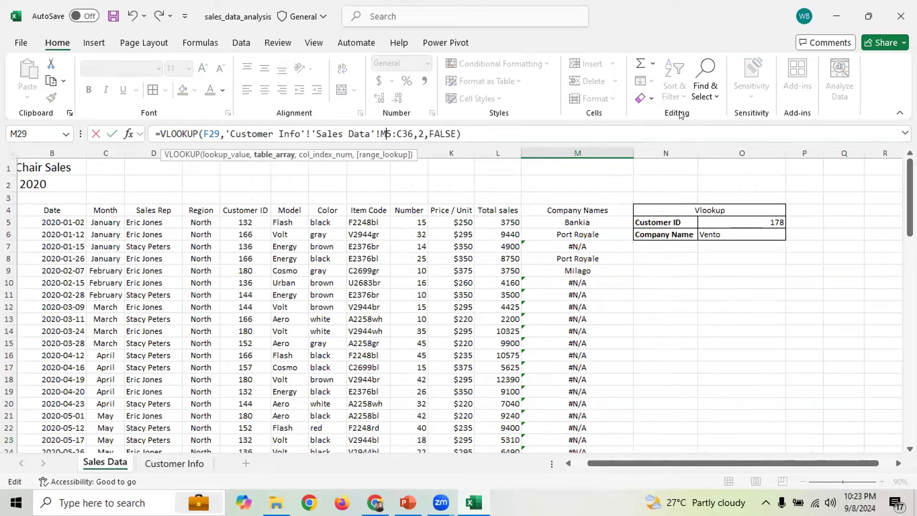
key("F4")
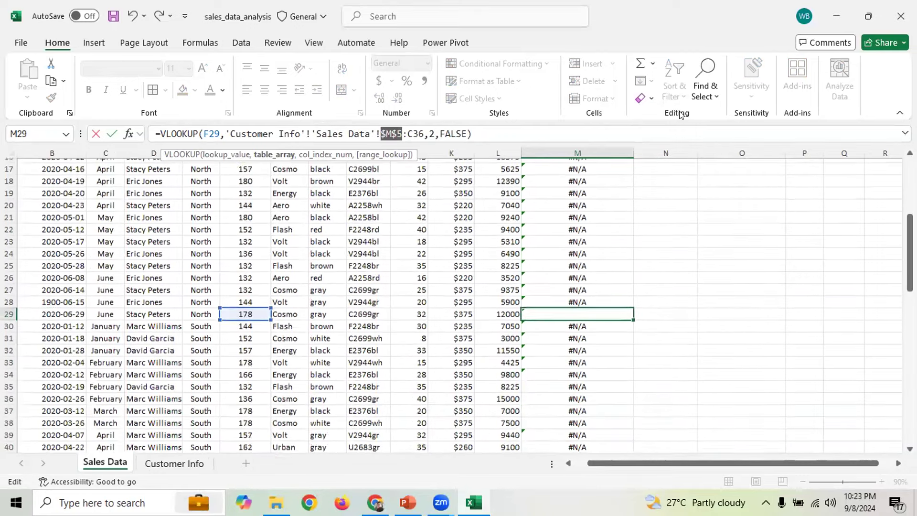
left_click(414, 127)
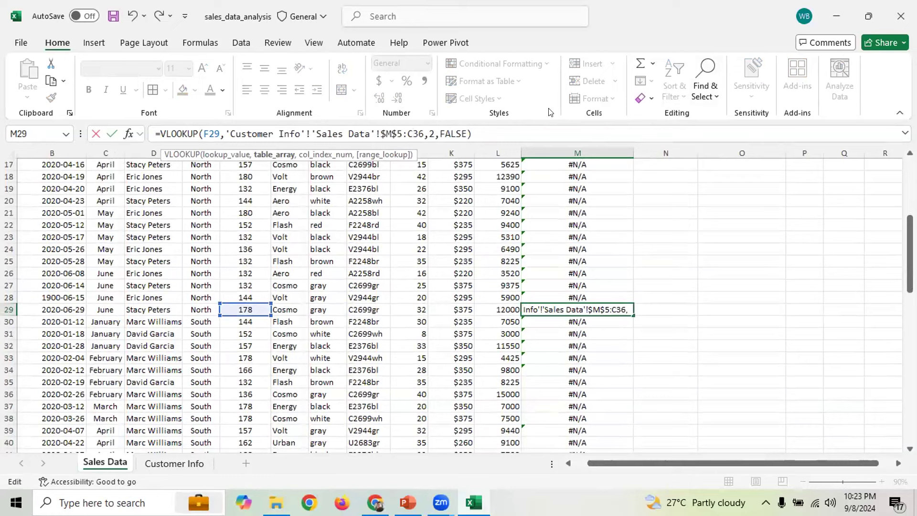
key("F4")
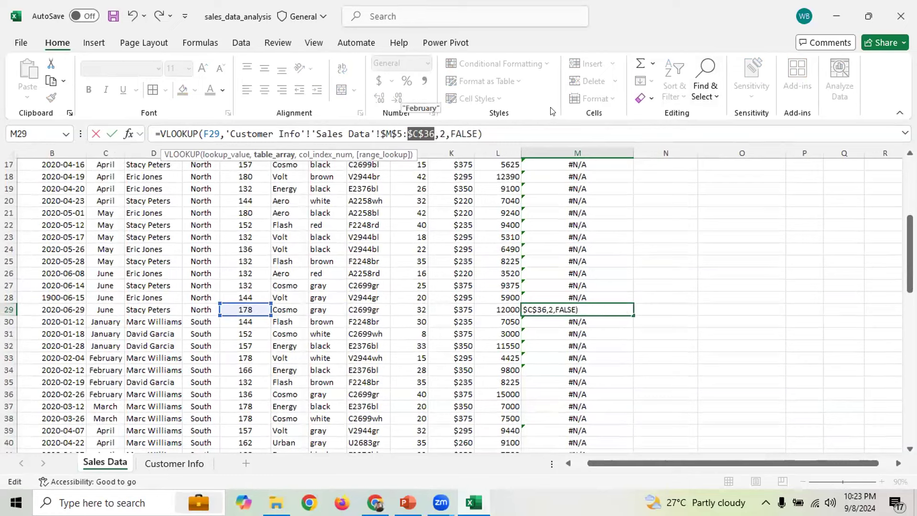
key("Return")
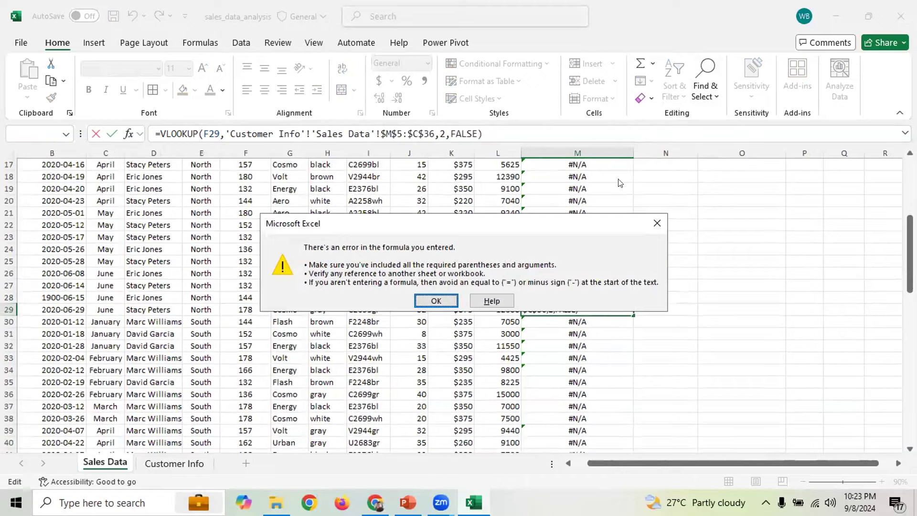
left_click(657, 224)
Make the M5 reference absolute again, then delete M29's whole broken formula
left_click_drag(910, 253, 910, 197)
left_click(573, 222)
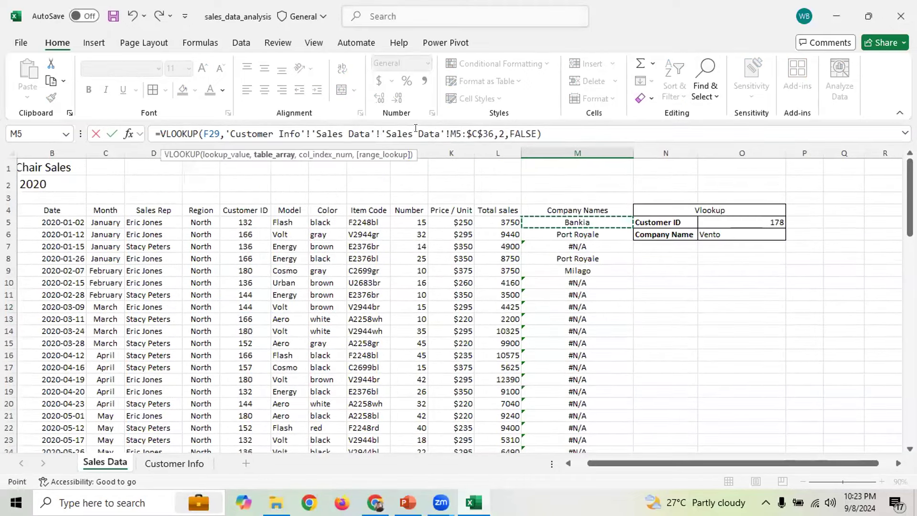
key("F2")
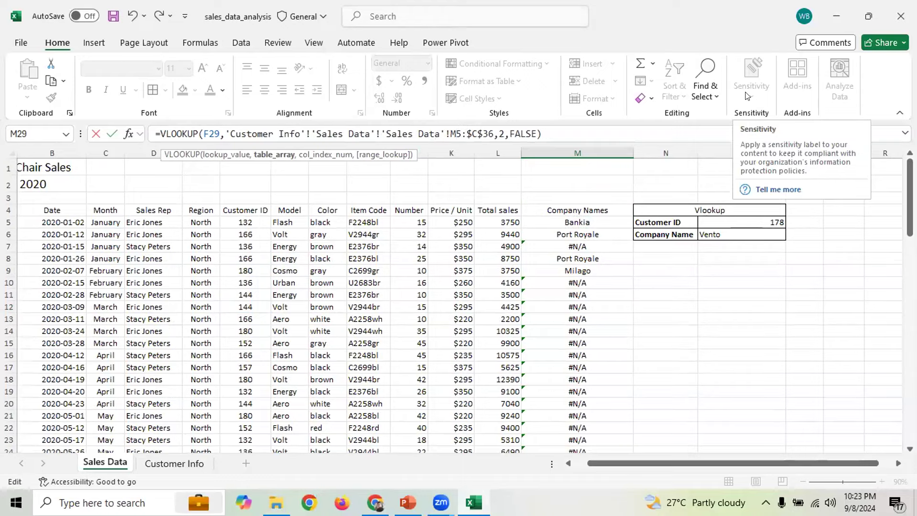
key("F4")
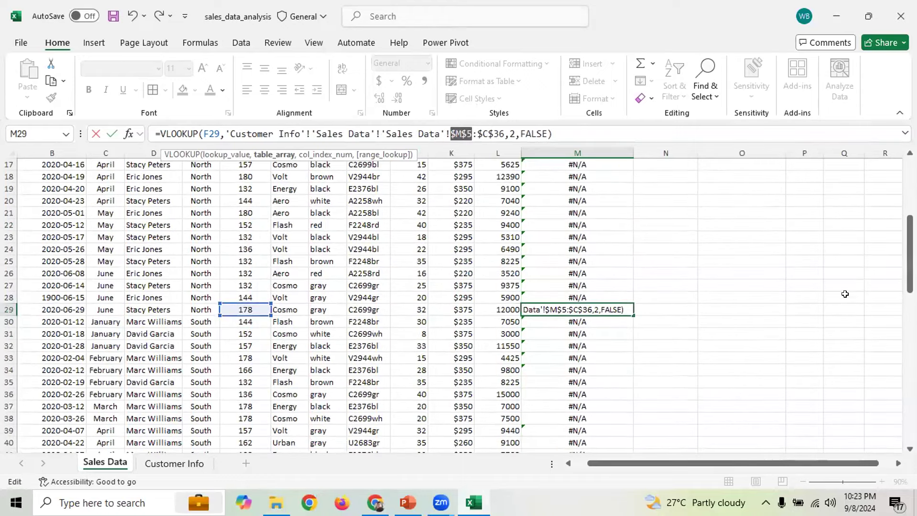
left_click_drag(910, 253, 910, 196)
left_click(565, 222)
left_click_drag(611, 134, 125, 137)
key("BackSpace")
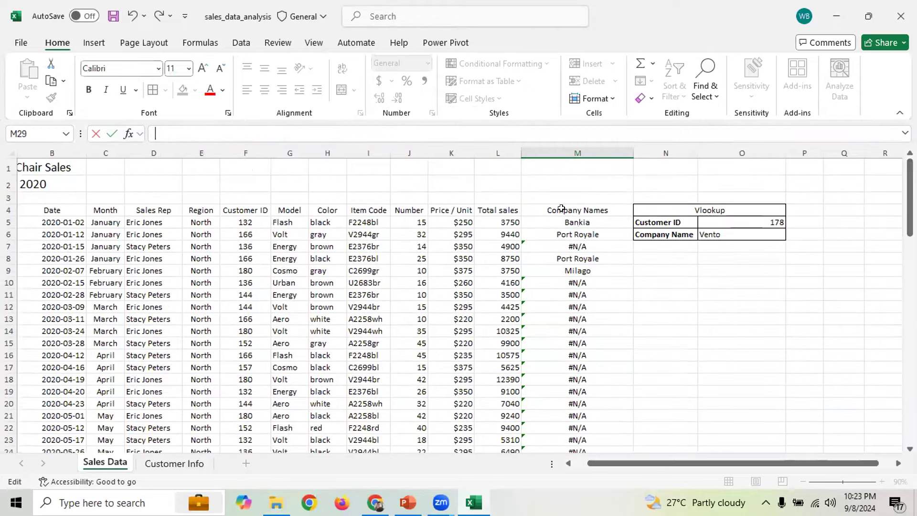
Add $ signs so M5's range becomes 'Customer Info'!$A$4:$C$12, and confirm
left_click(590, 219)
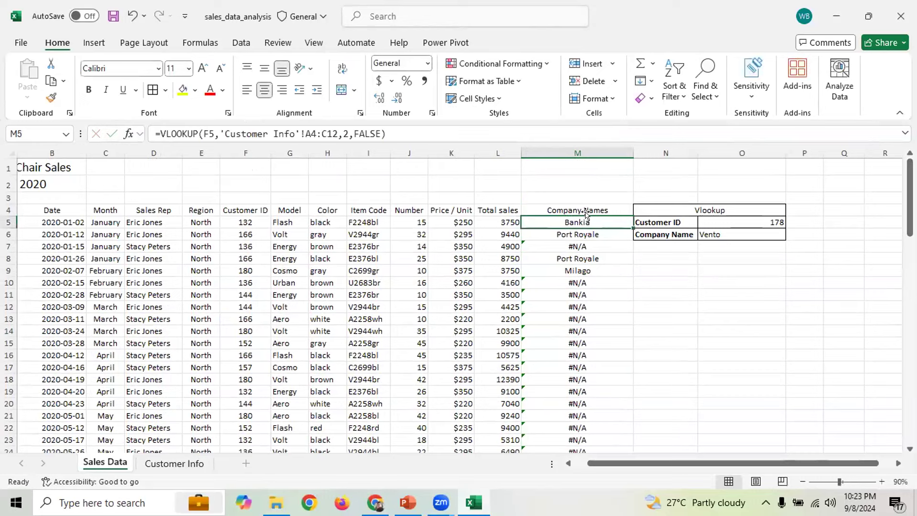
left_click(355, 126)
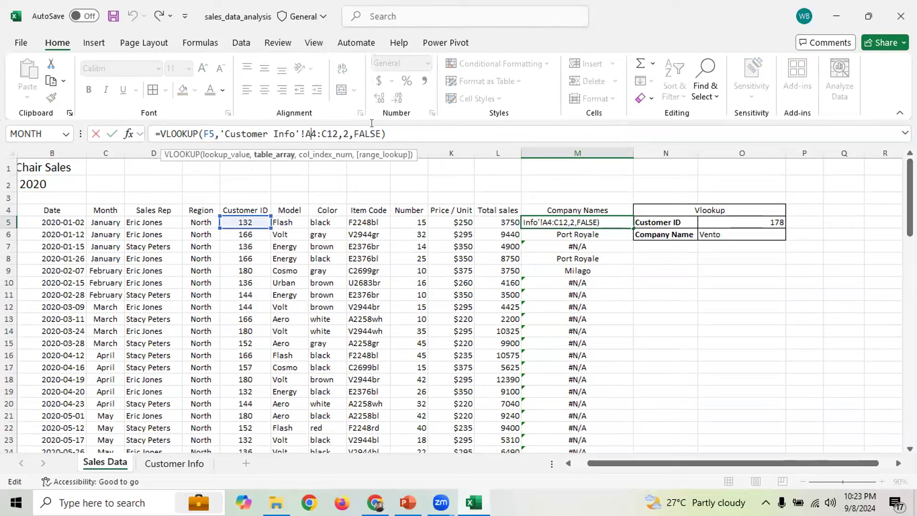
type("$")
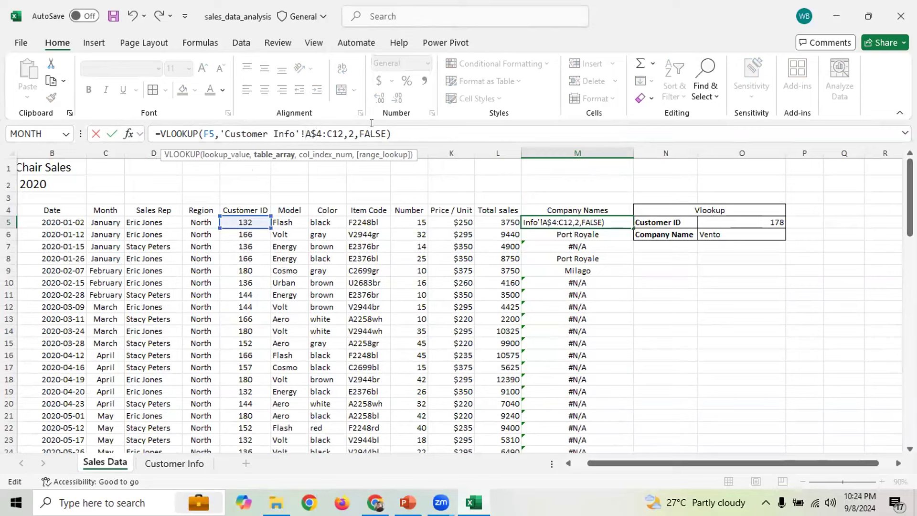
type("$")
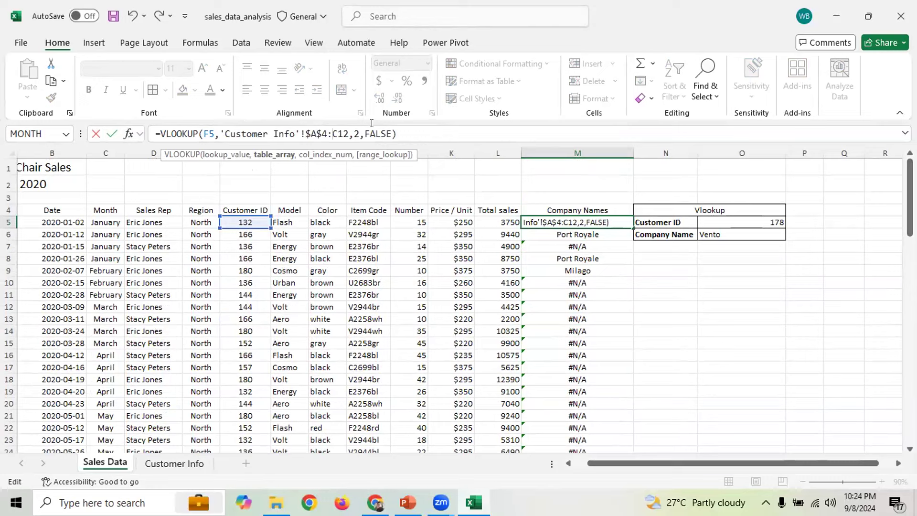
type("$A")
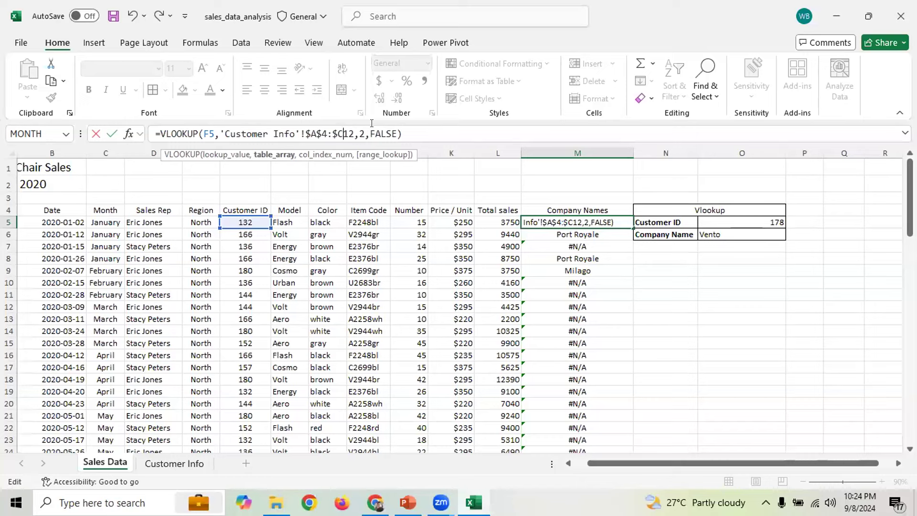
type("$")
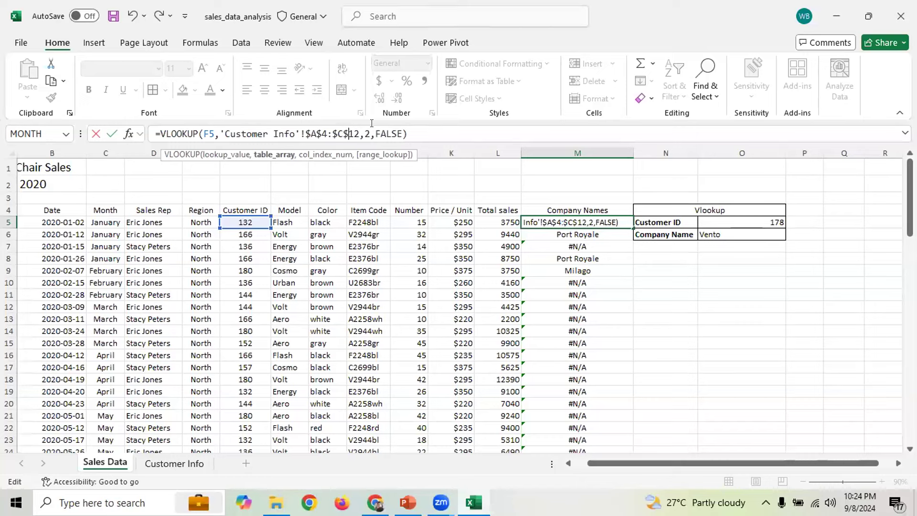
key("Return")
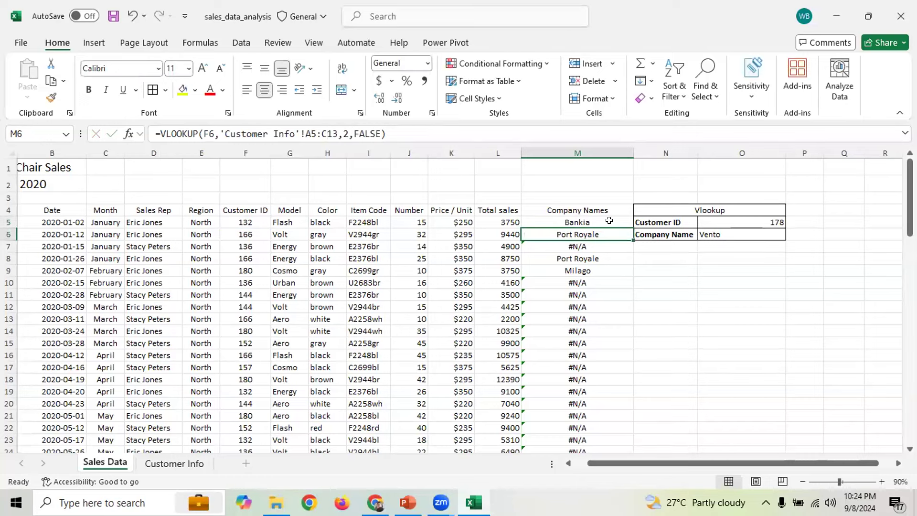
Fill M5's formula down to row 84, then review M5's absolute range reference
left_click(609, 221)
left_click_drag(630, 277, 622, 340)
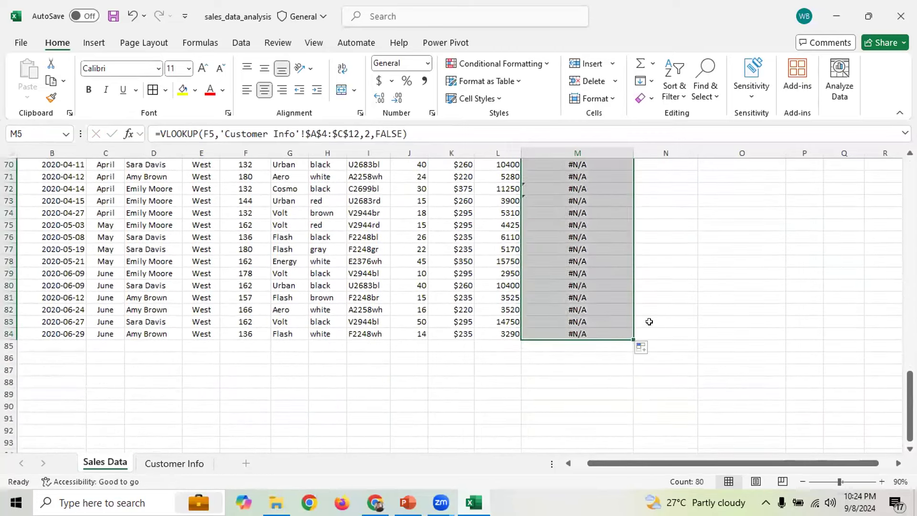
left_click_drag(910, 406, 907, 154)
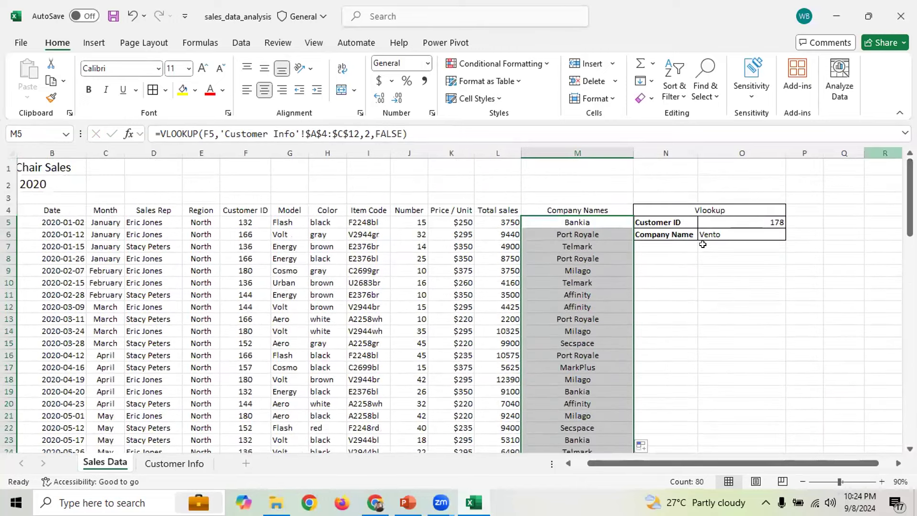
left_click(664, 271)
left_click(576, 220)
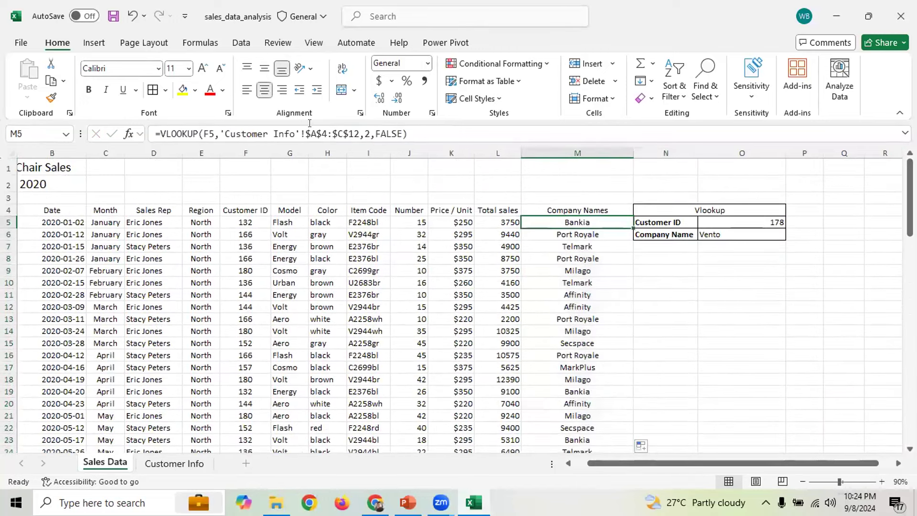
left_click_drag(338, 134, 355, 134)
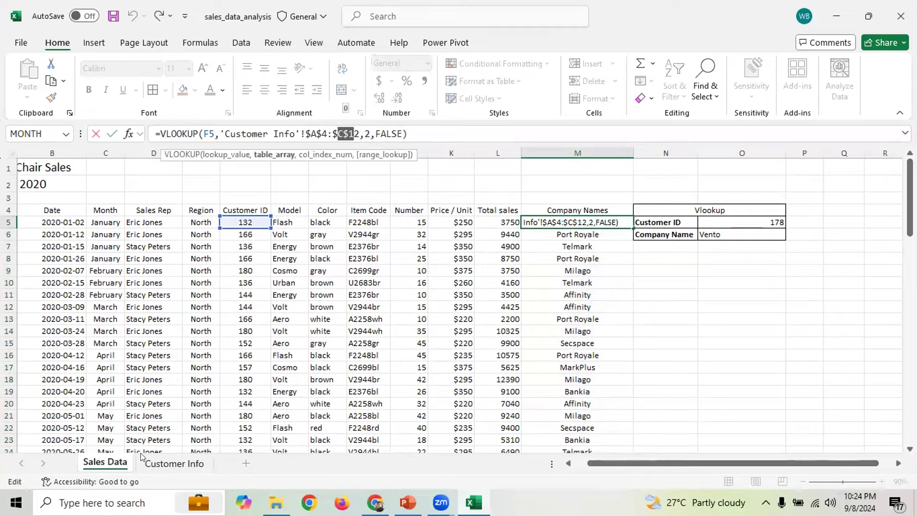
key("Escape")
left_click(151, 466)
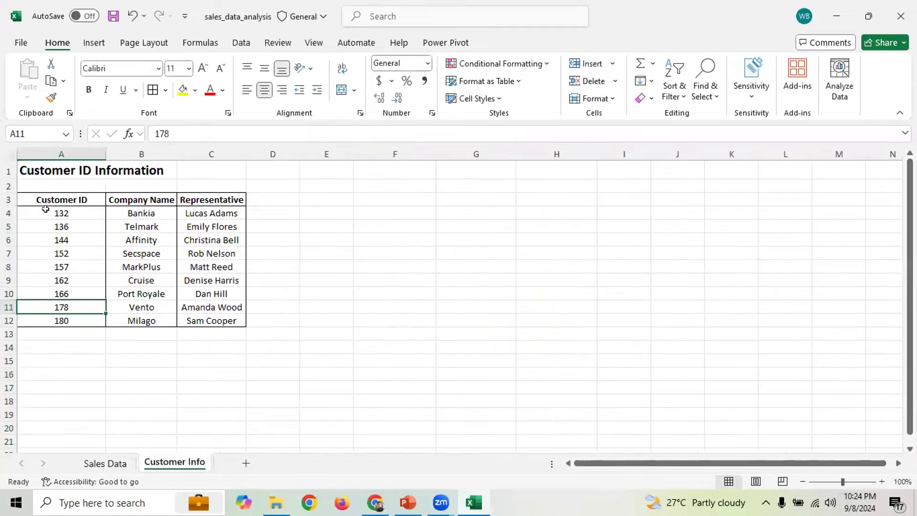
left_click_drag(49, 208, 210, 319)
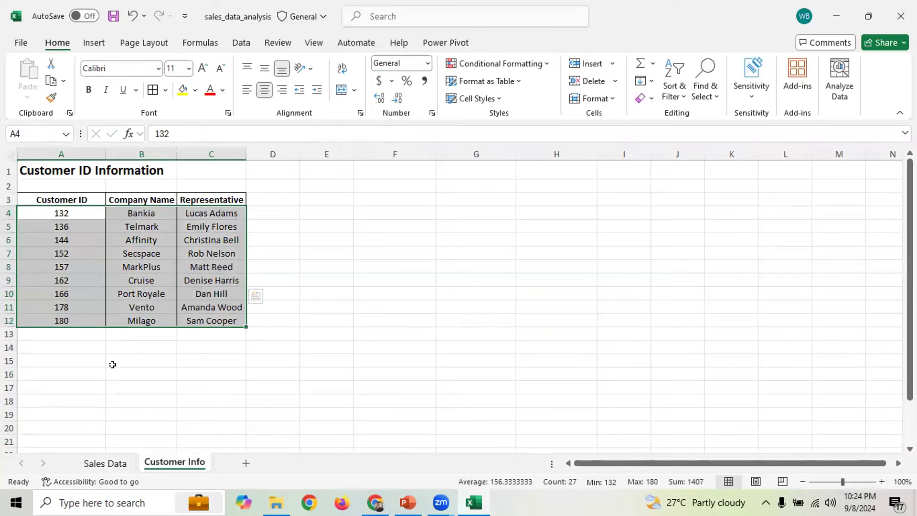
scroll(91, 266, "down", 2)
left_click_drag(86, 258, 92, 411)
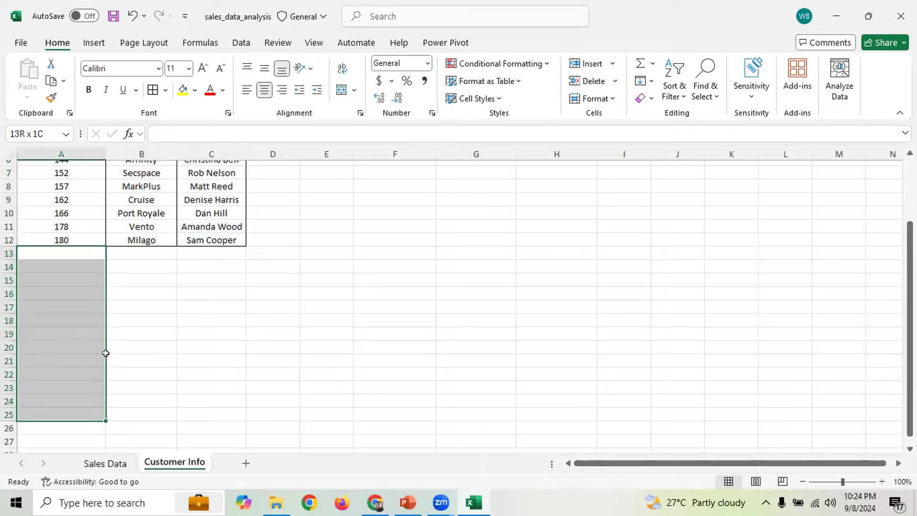
scroll(138, 315, "up", 2)
left_click(98, 463)
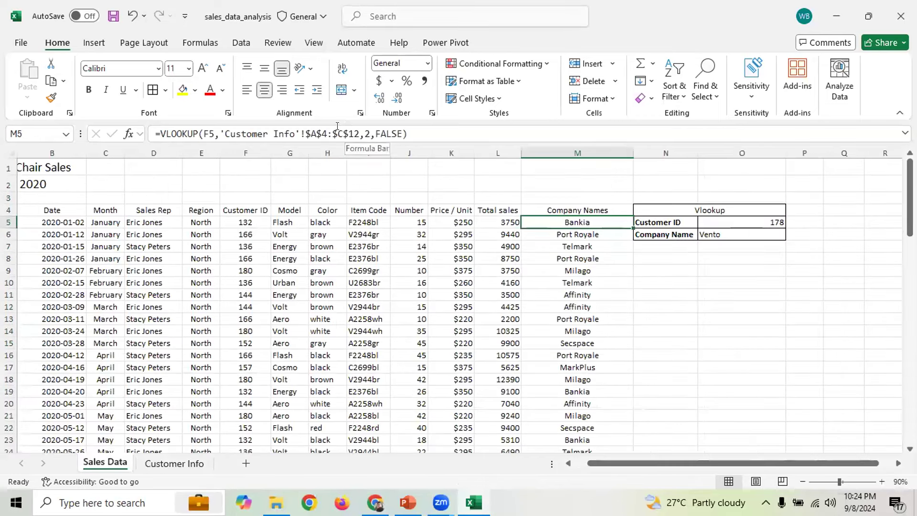
left_click_drag(359, 133, 300, 134)
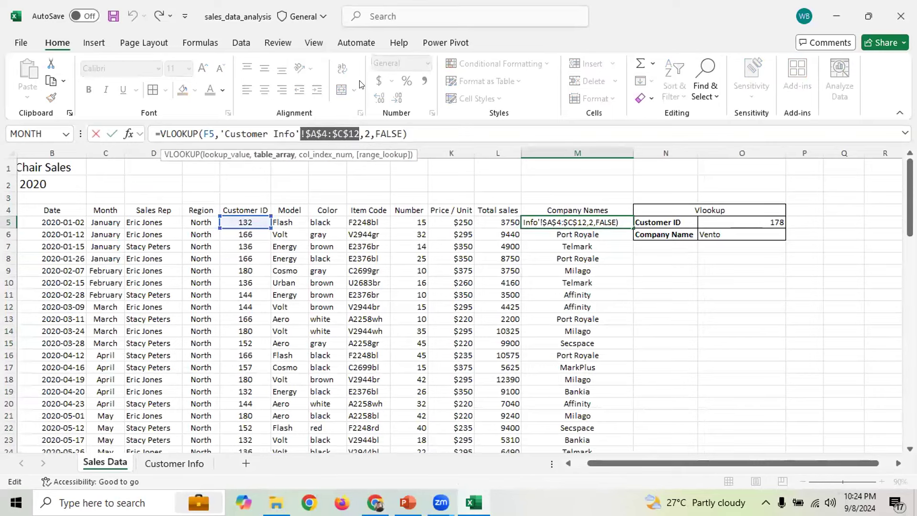
left_click(571, 276)
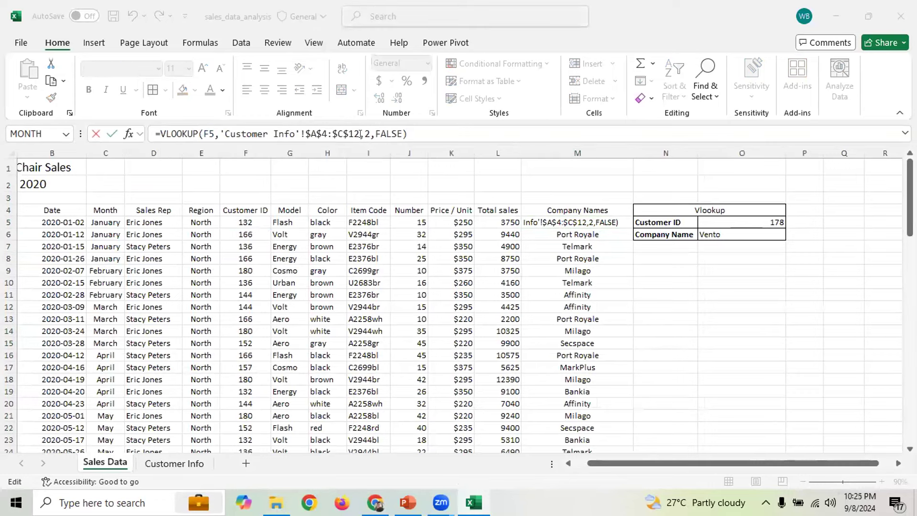
left_click(339, 128)
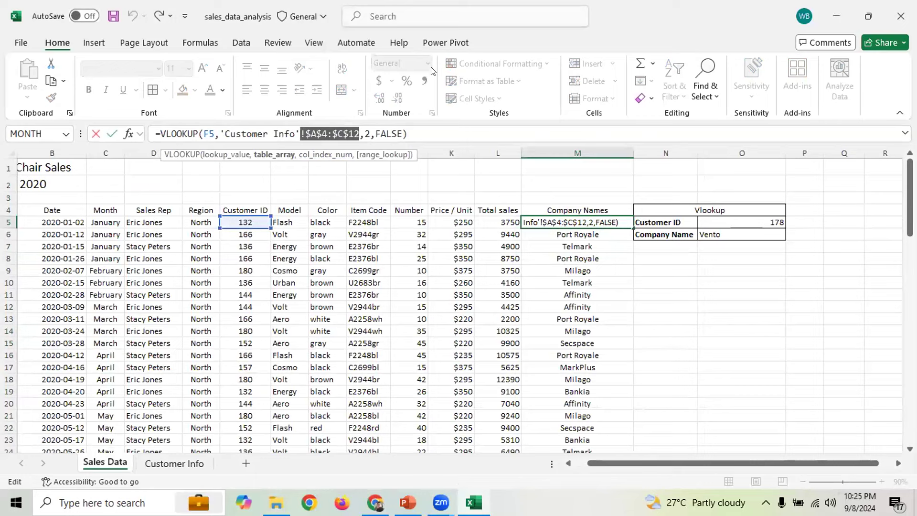
left_click(295, 156)
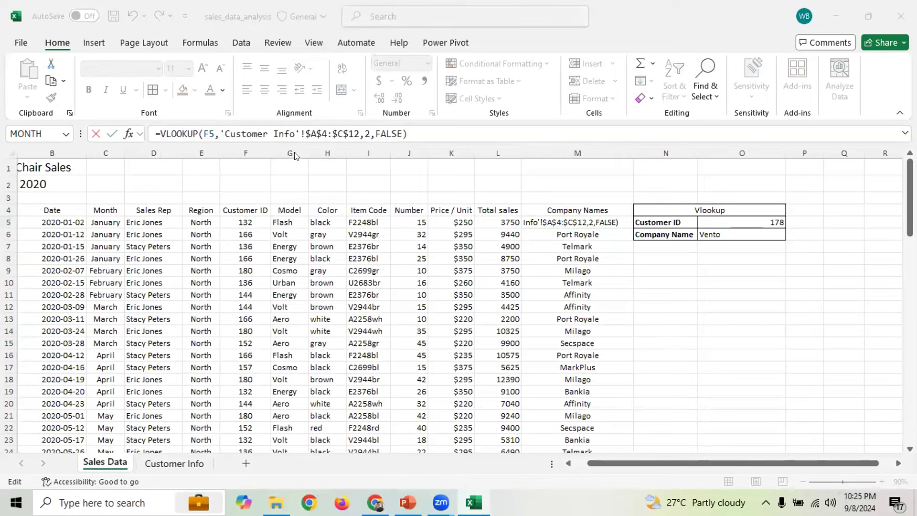
left_click(337, 126)
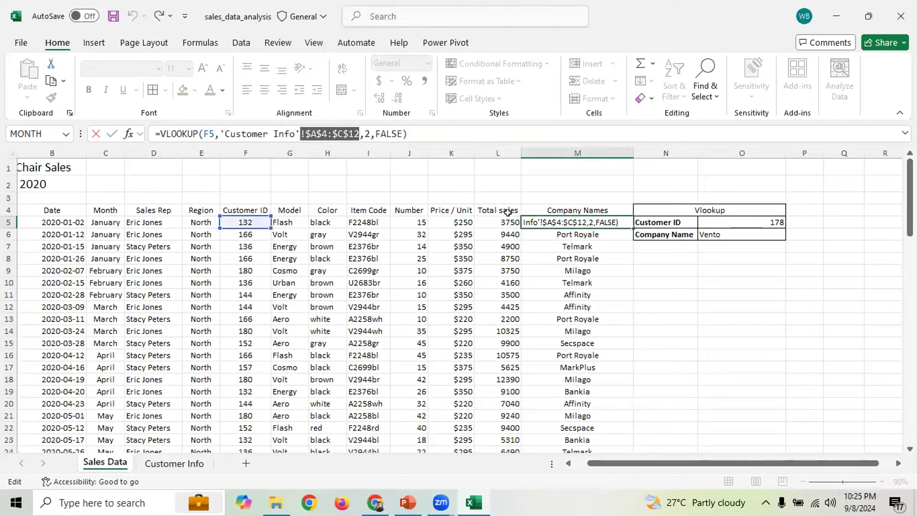
left_click(174, 461)
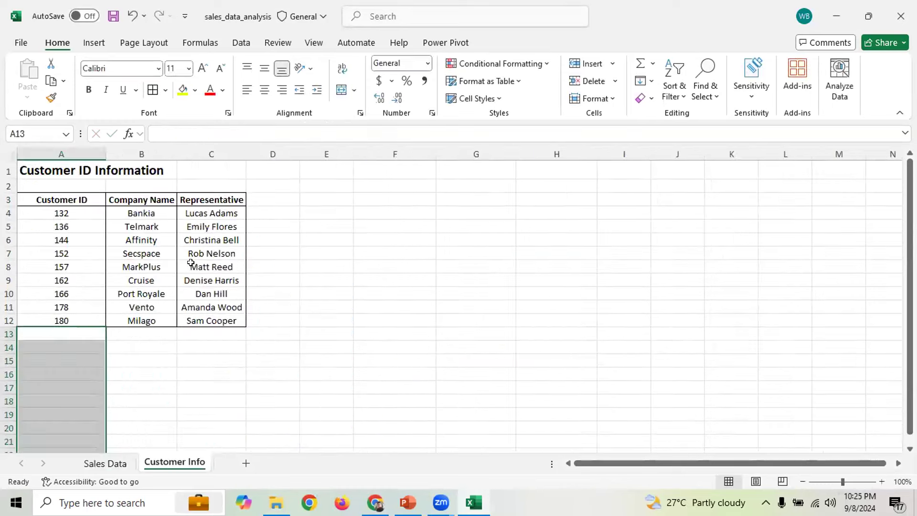
left_click_drag(65, 213, 201, 319)
scroll(132, 352, "down", 1)
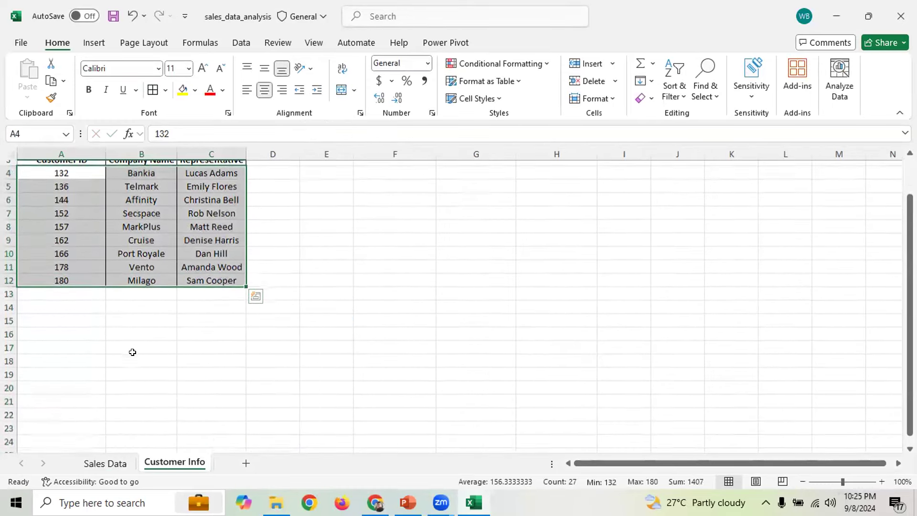
left_click(106, 463)
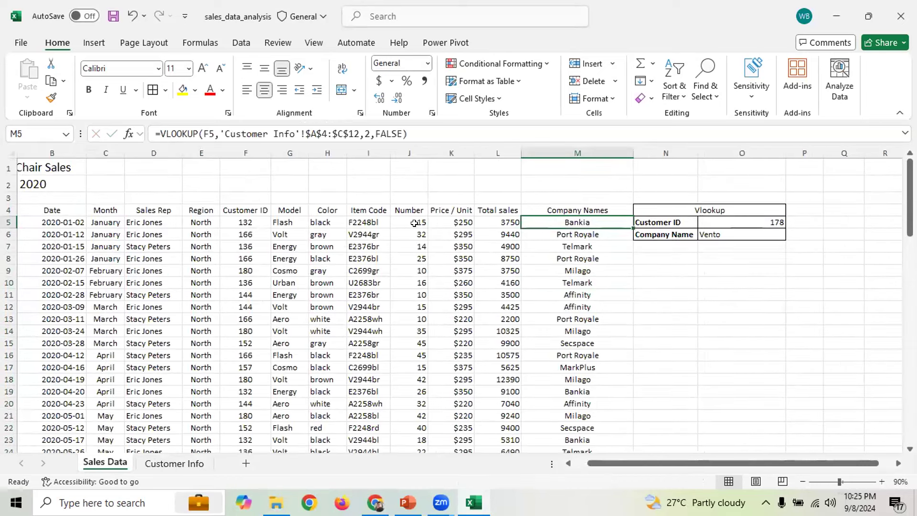
left_click(245, 222)
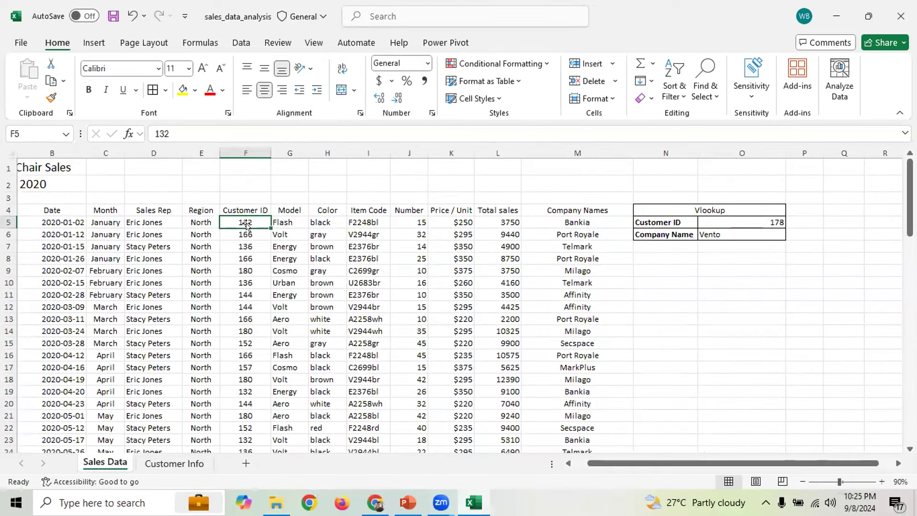
left_click(575, 222)
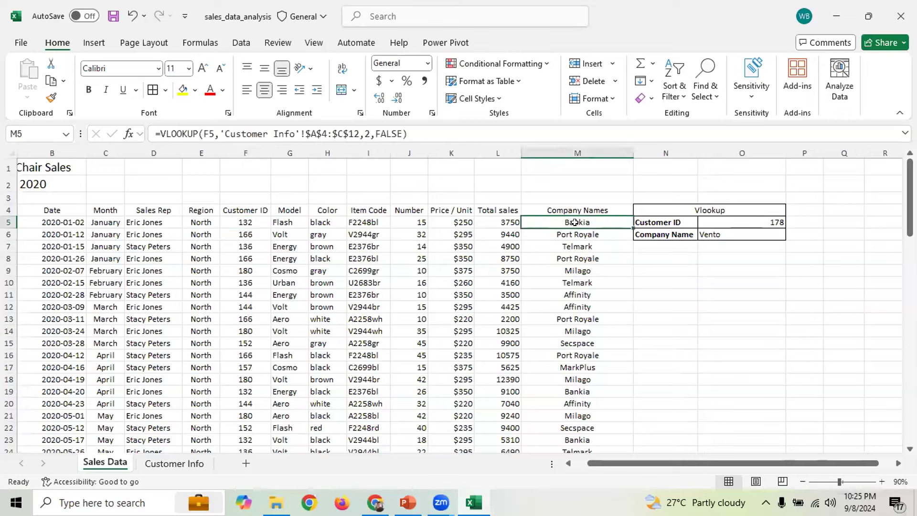
left_click(247, 234)
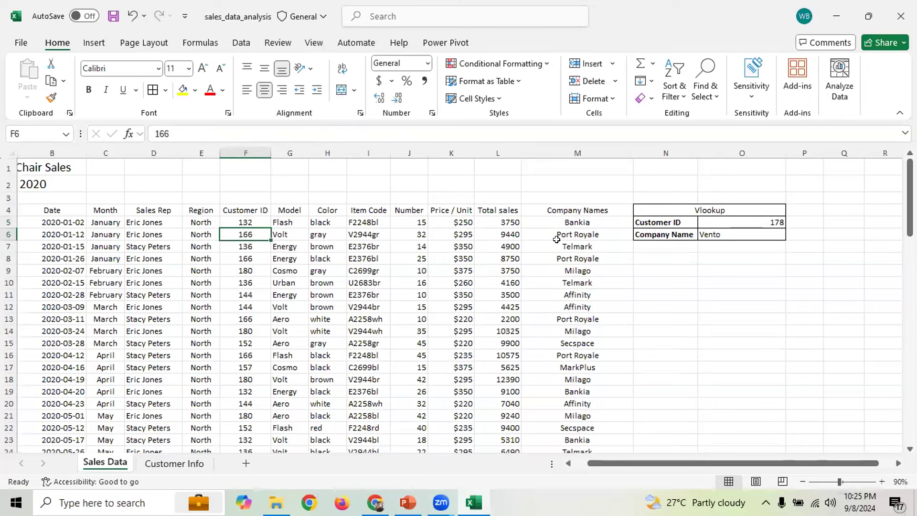
left_click(600, 234)
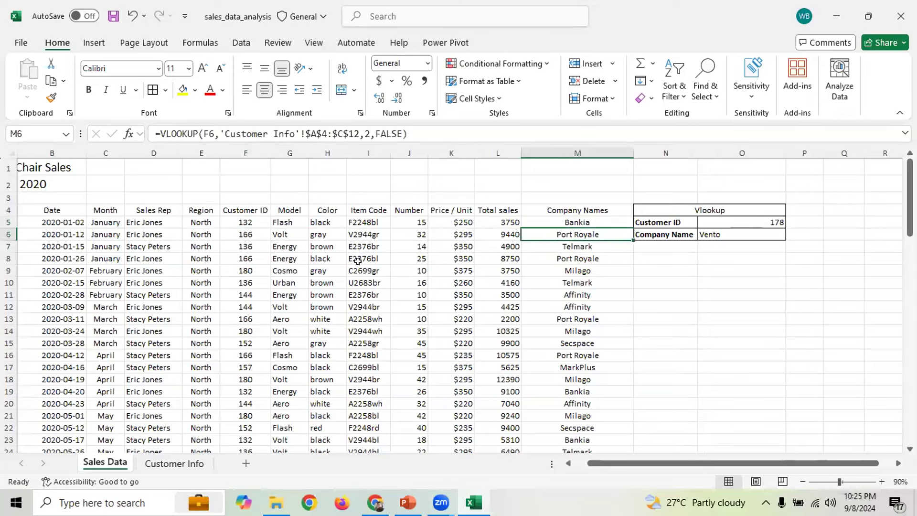
left_click(248, 246)
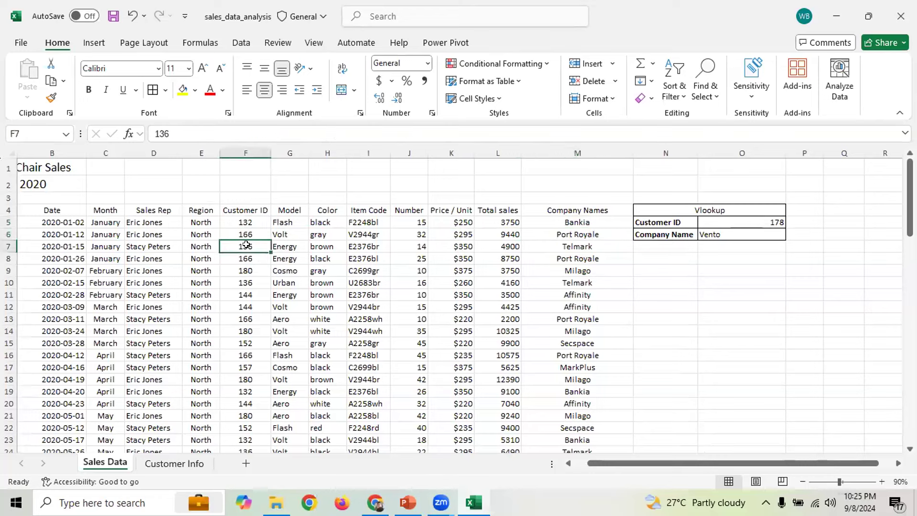
left_click(567, 245)
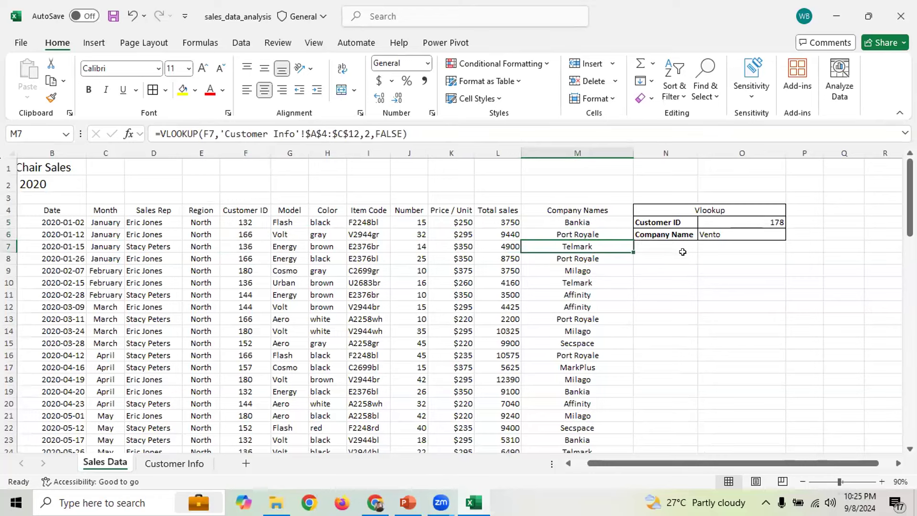
left_click_drag(583, 224, 583, 392)
left_click(393, 134)
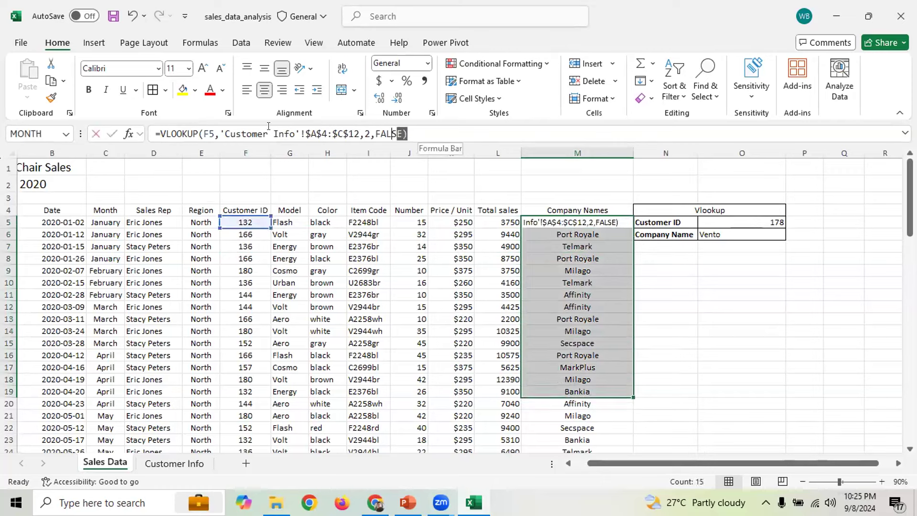
left_click_drag(268, 126, 159, 134)
left_click(770, 280)
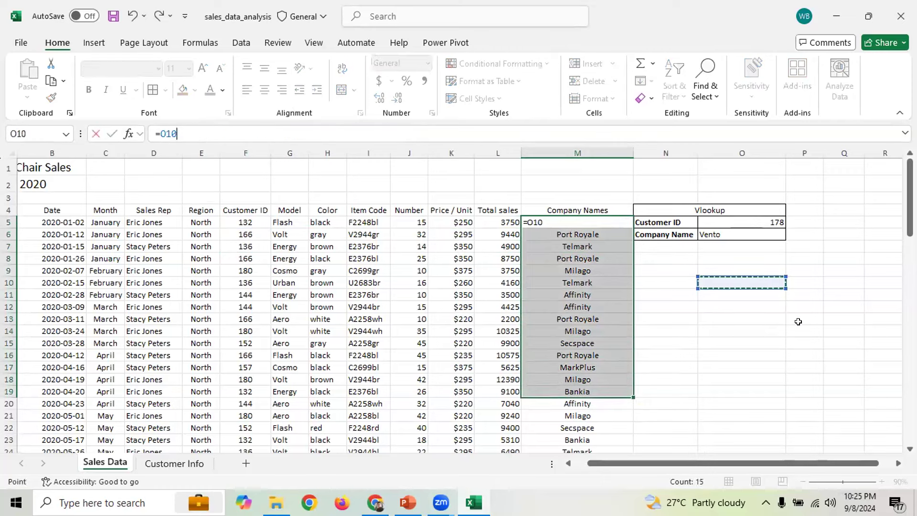
key("Escape")
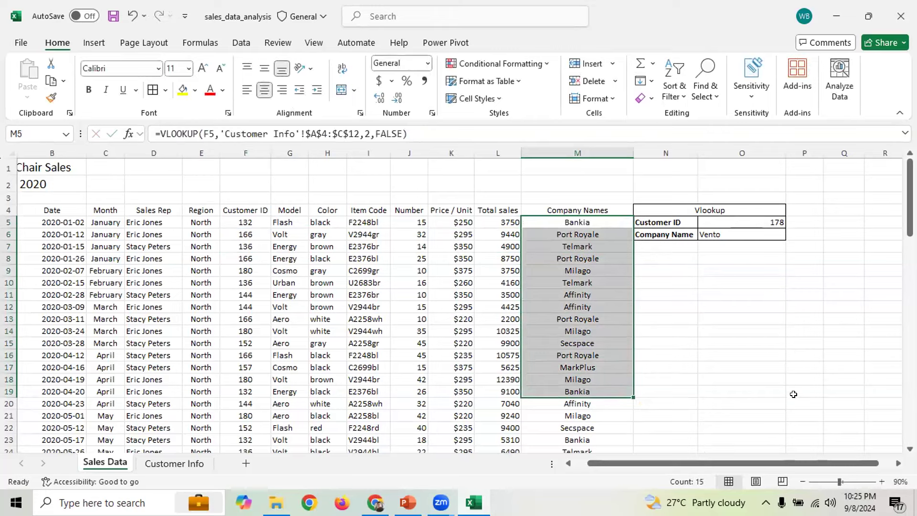
left_click(794, 394)
left_click(746, 284)
scroll(780, 320, "down", 3)
scroll(780, 320, "up", 3)
left_click(681, 293)
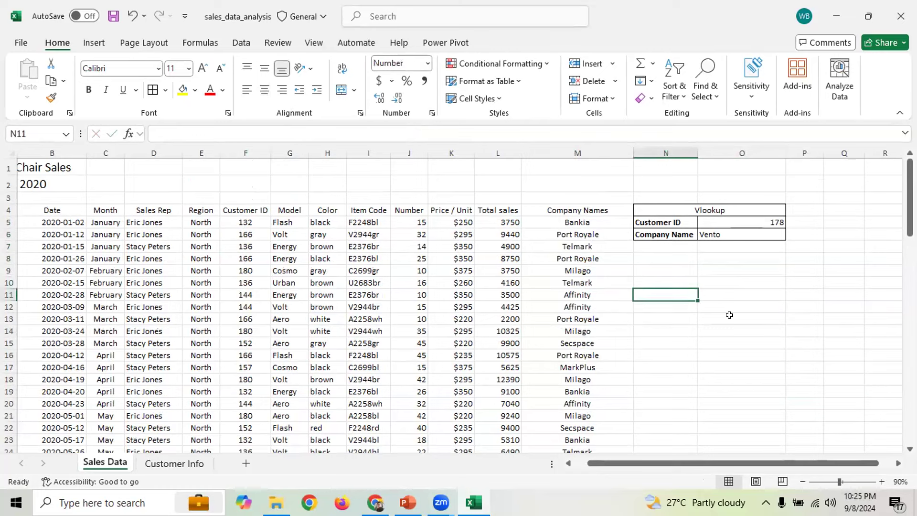
Enter the heading 'Xlookup' in N11, then the labels 'Customer ID' in N12 and 'Company Name' in N13
type("Xlookup")
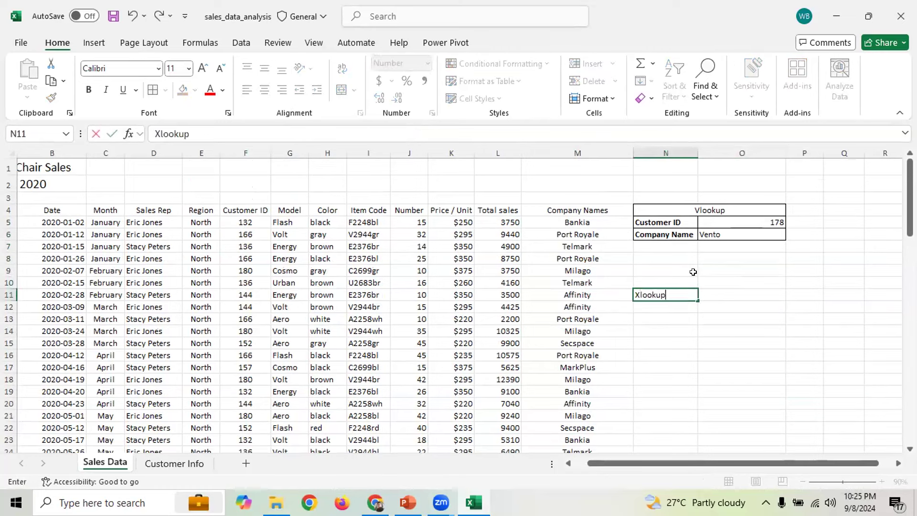
left_click(702, 304)
left_click(661, 306)
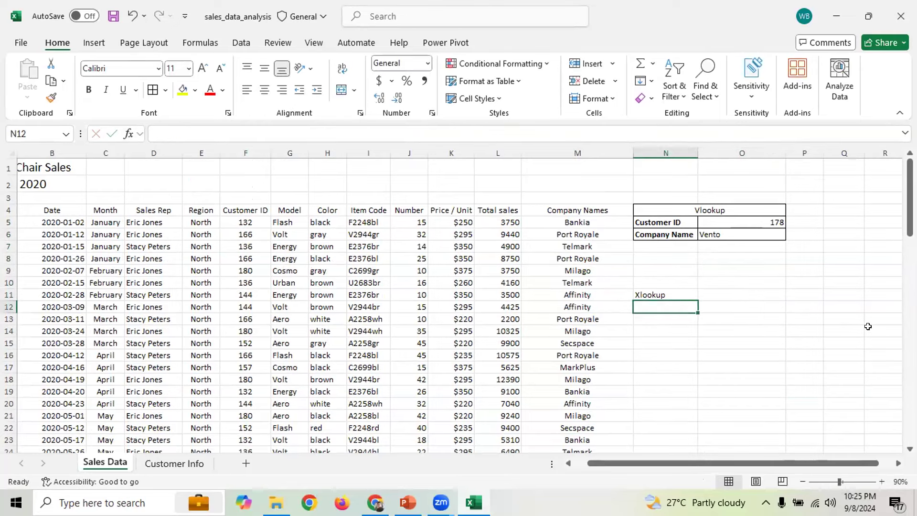
type("Custom")
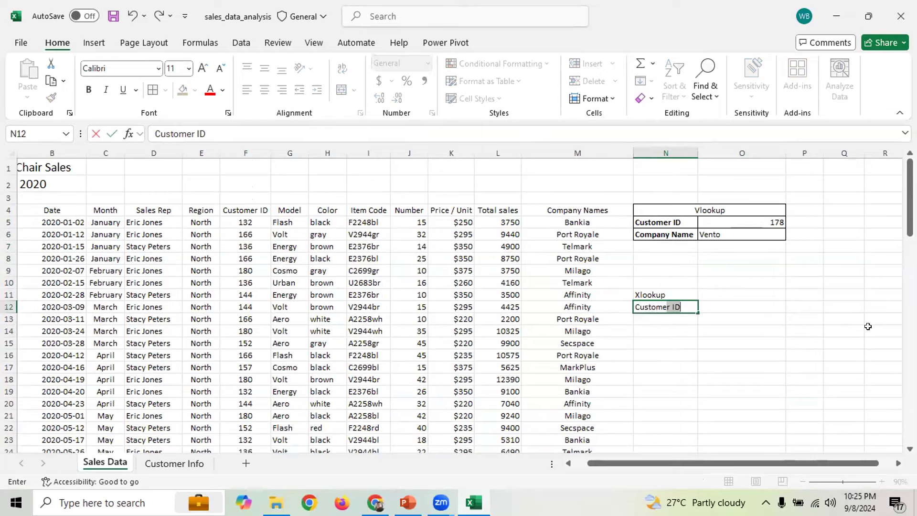
type("er")
key("Return")
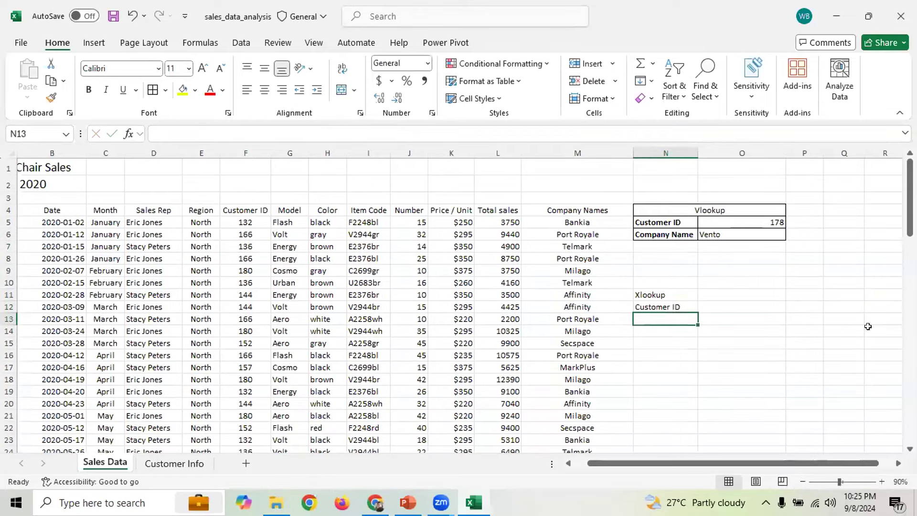
type("Company Name")
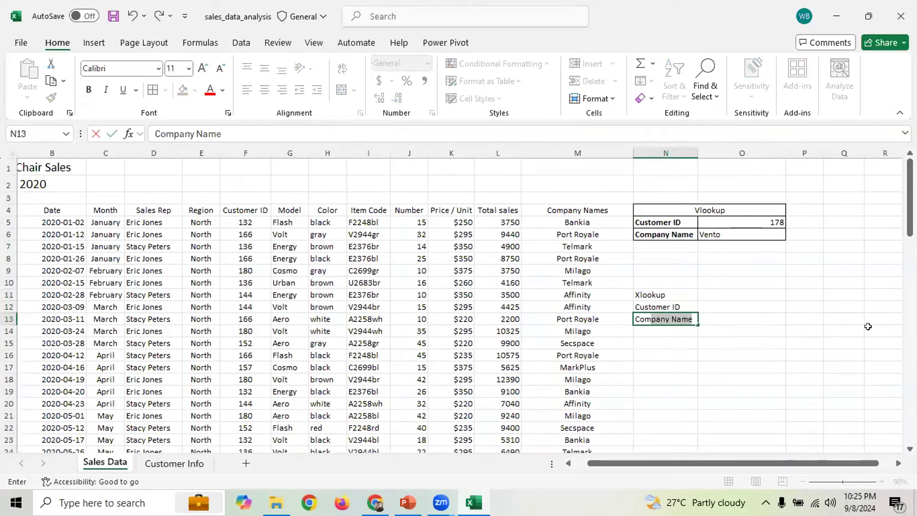
key("Tab")
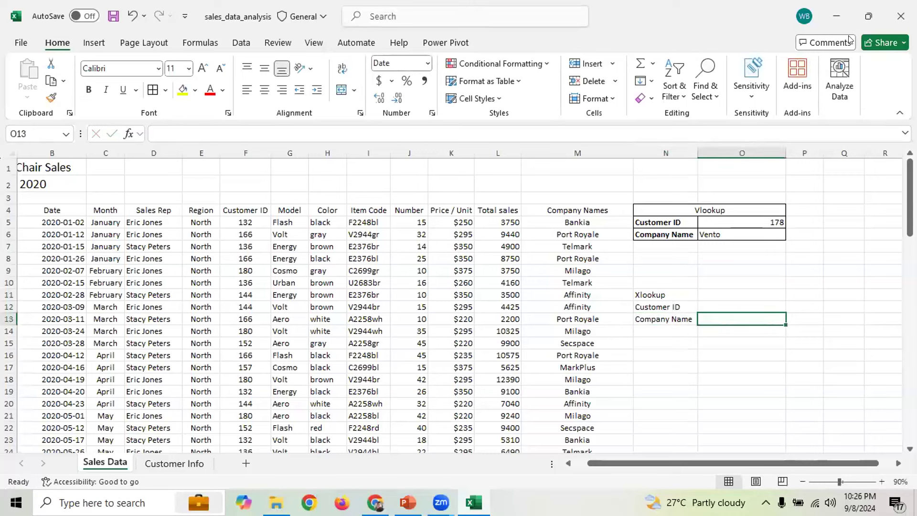
left_click(850, 40)
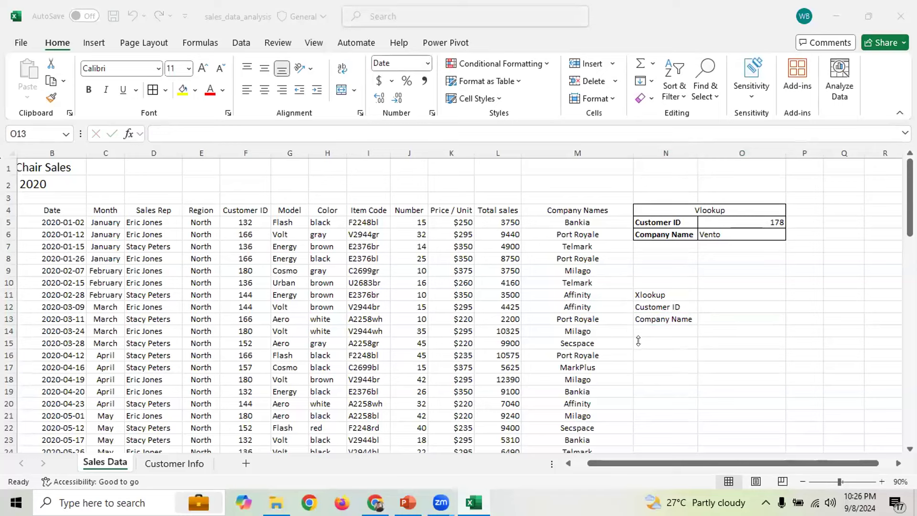
left_click(701, 319)
left_click(705, 306)
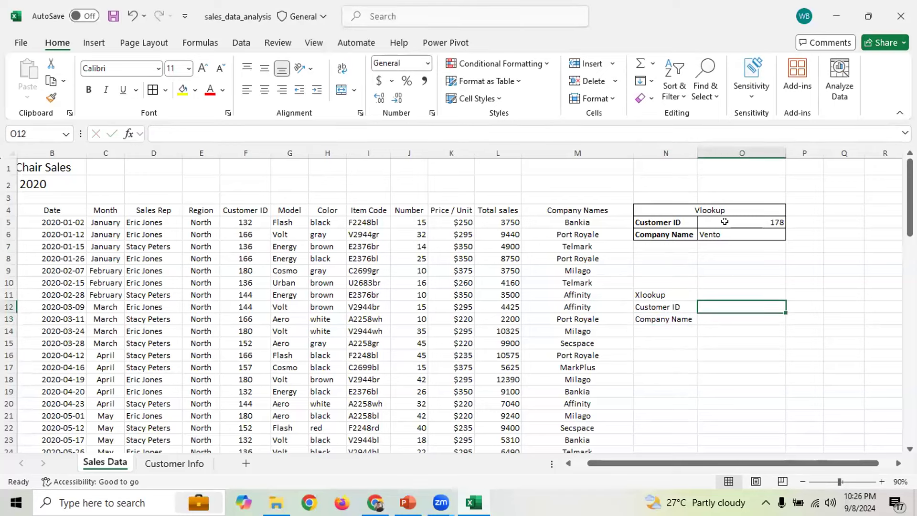
left_click(737, 235)
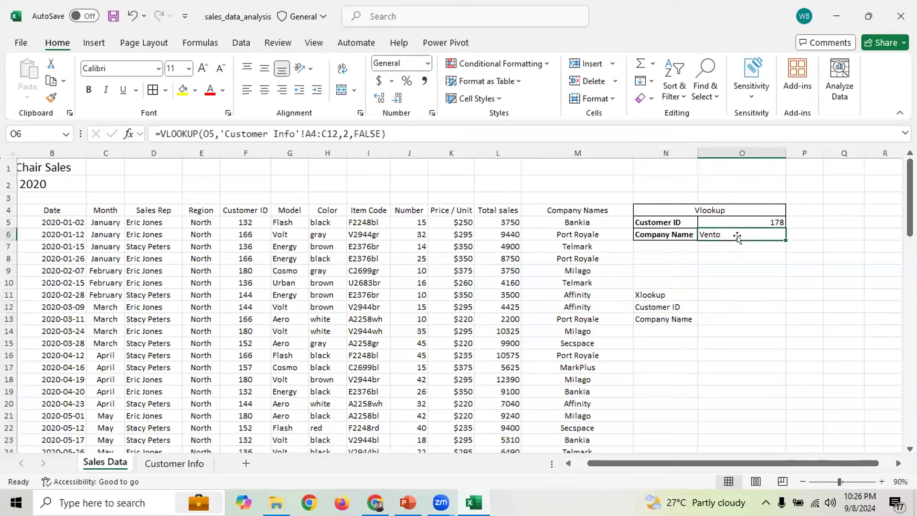
double_click(370, 134)
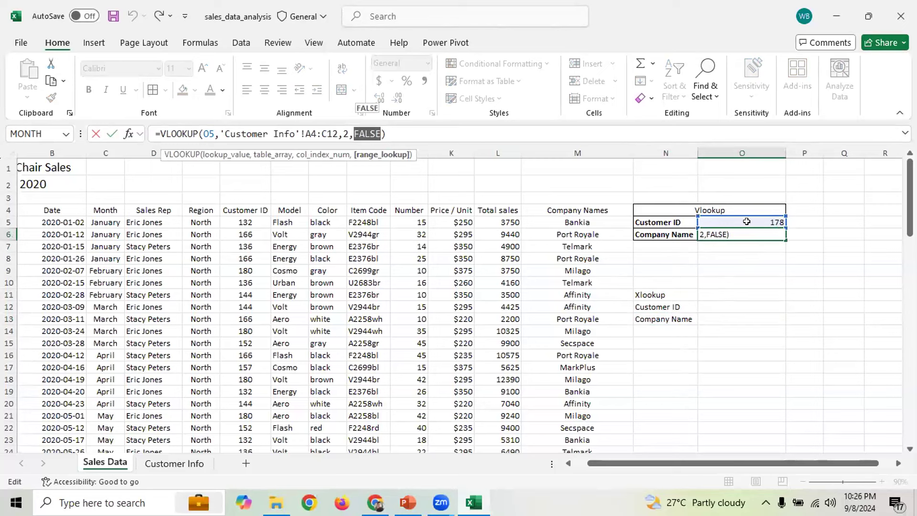
left_click(174, 463)
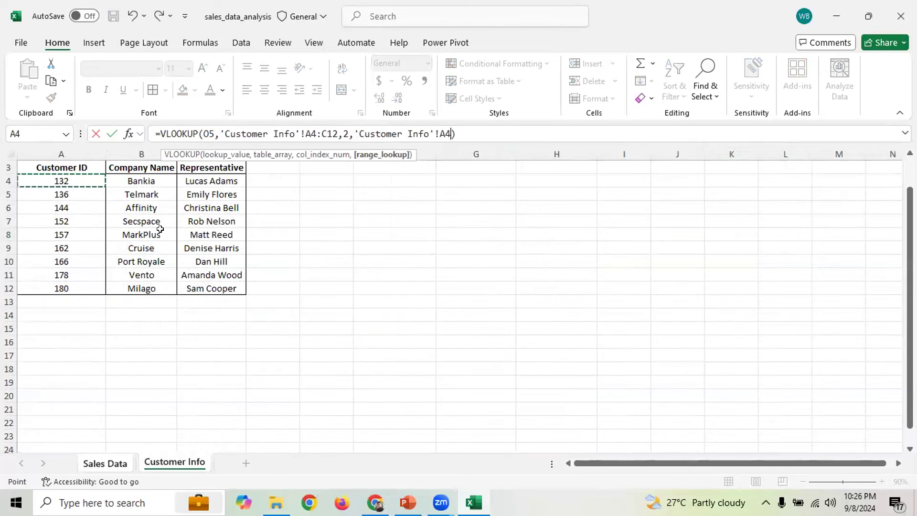
left_click(138, 181)
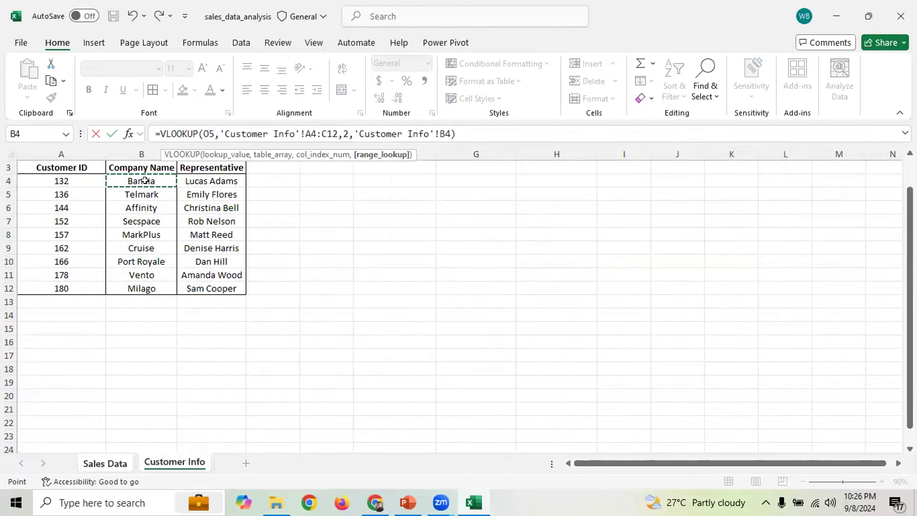
left_click(80, 197)
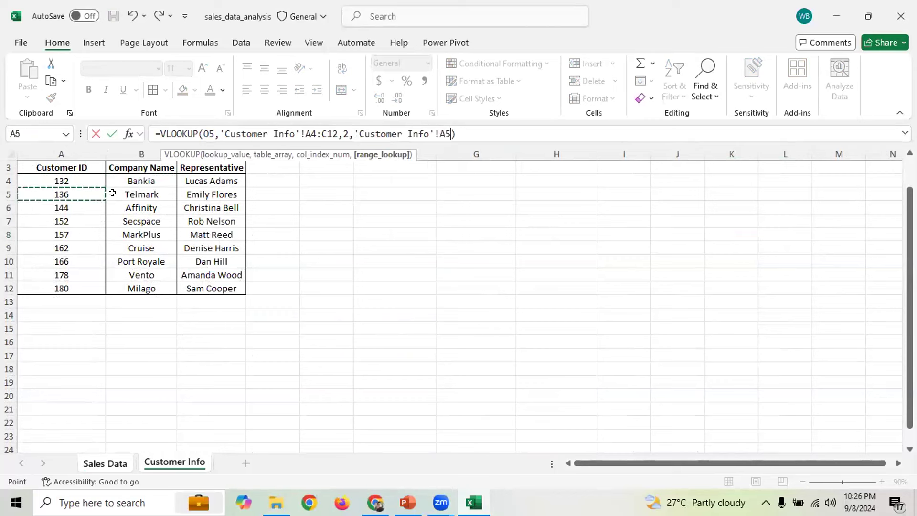
left_click(128, 192)
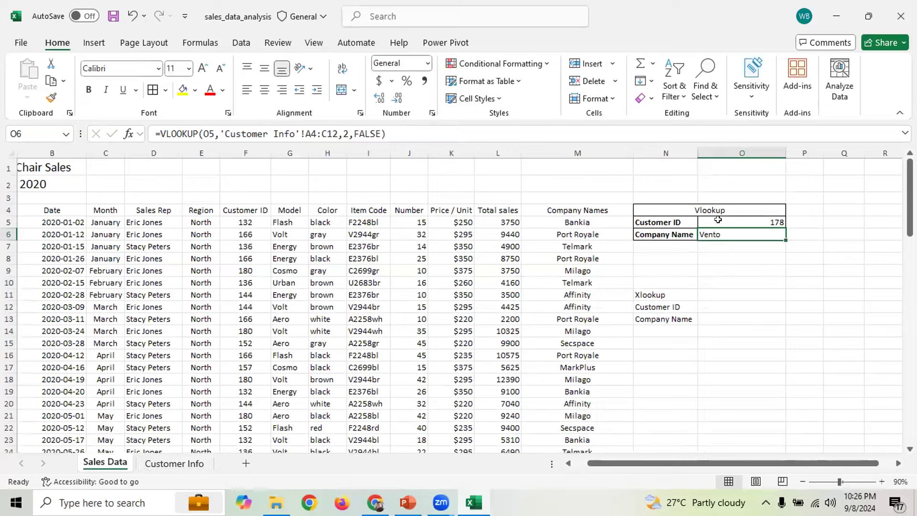
double_click(364, 130)
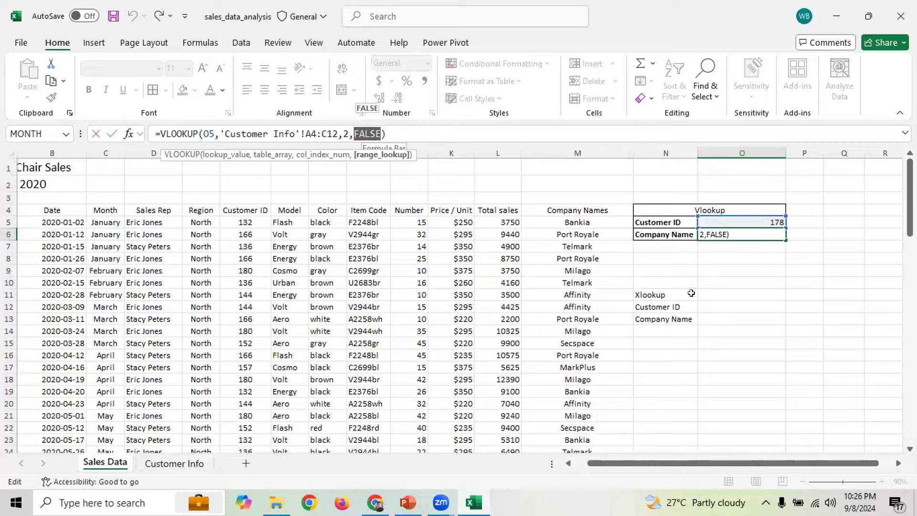
left_click(736, 268)
left_click(746, 337)
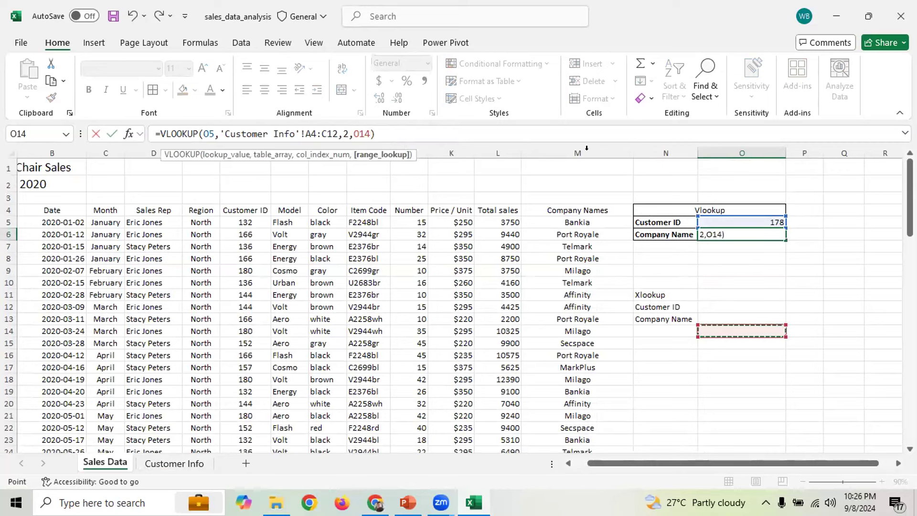
left_click(702, 307)
left_click(755, 391)
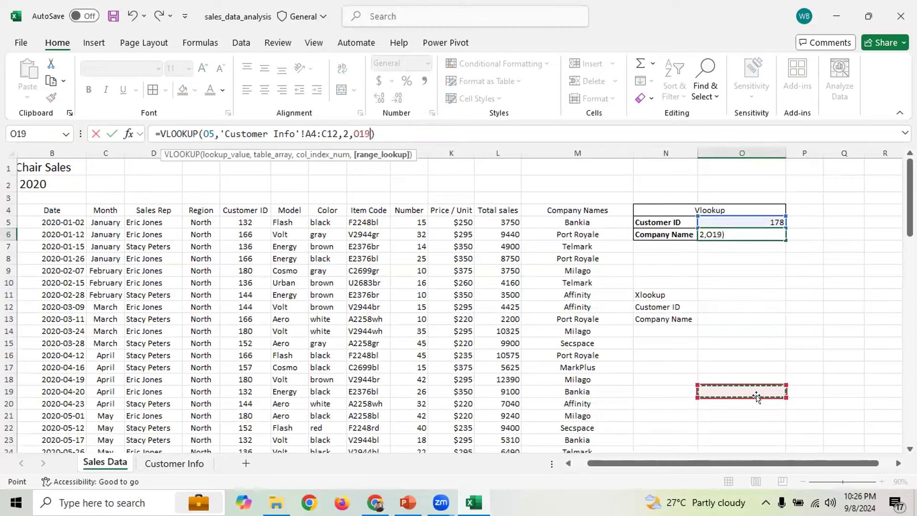
left_click(757, 319)
left_click(826, 282)
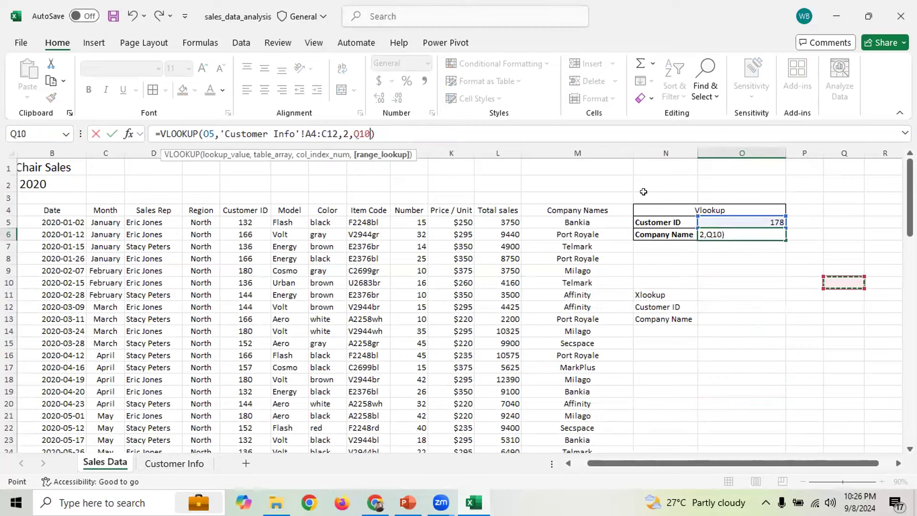
left_click(488, 180)
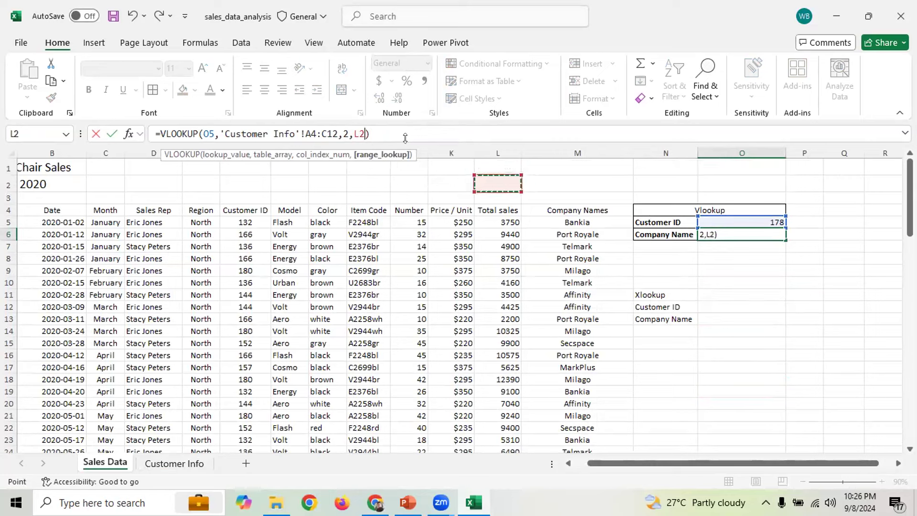
key("Escape")
left_click(797, 269)
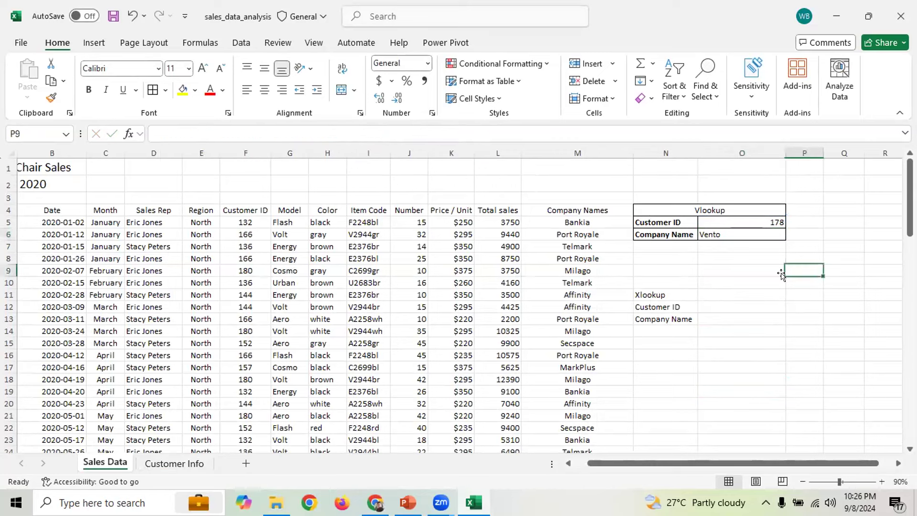
Merge and center the Xlookup heading across N11:O11
left_click(693, 293)
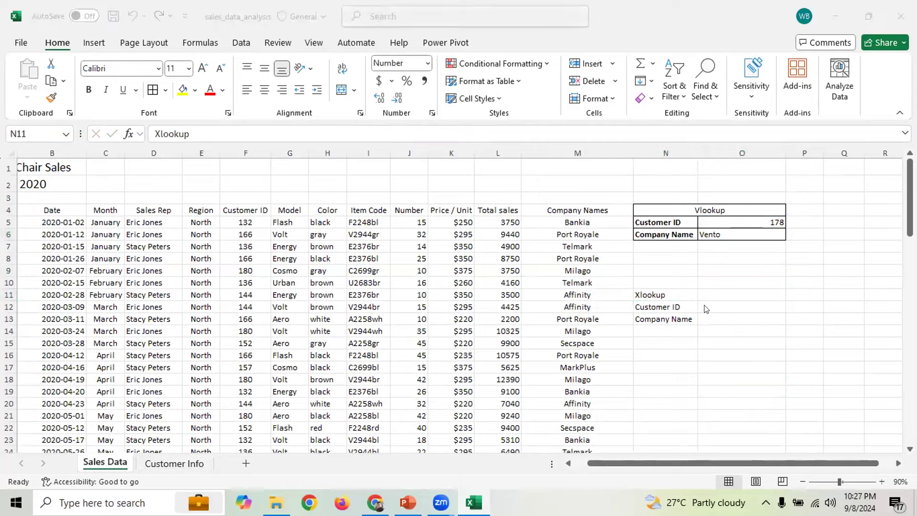
left_click_drag(670, 288, 738, 315)
left_click(751, 341)
left_click_drag(671, 294, 731, 294)
left_click(343, 92)
Apply All Borders to the Xlookup table N11:O13
left_click_drag(648, 289, 692, 316)
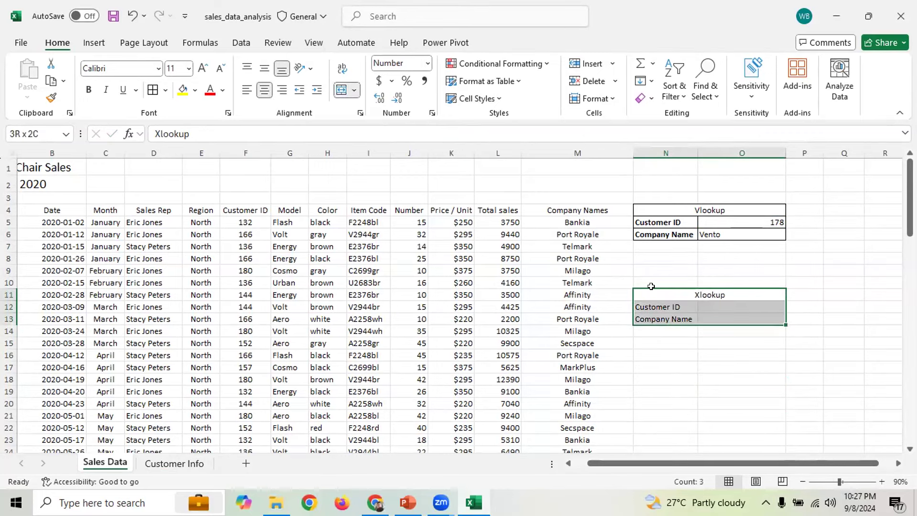
left_click(153, 90)
left_click(700, 345)
Start a formula with = in O13 for the Company Name lookup
left_click(724, 308)
left_click(706, 318)
type("=xl")
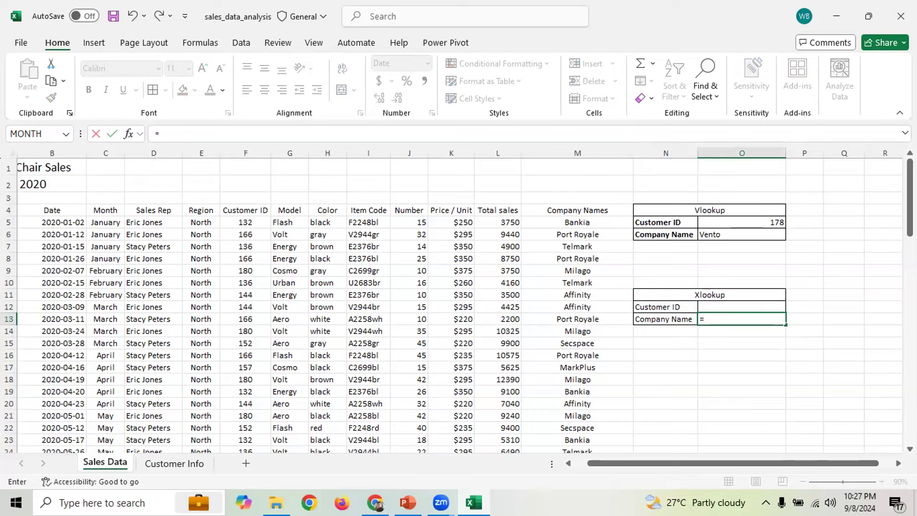
Start an XLOOKUP in O13 that uses the customer ID in O12 as its lookup value
type("xl")
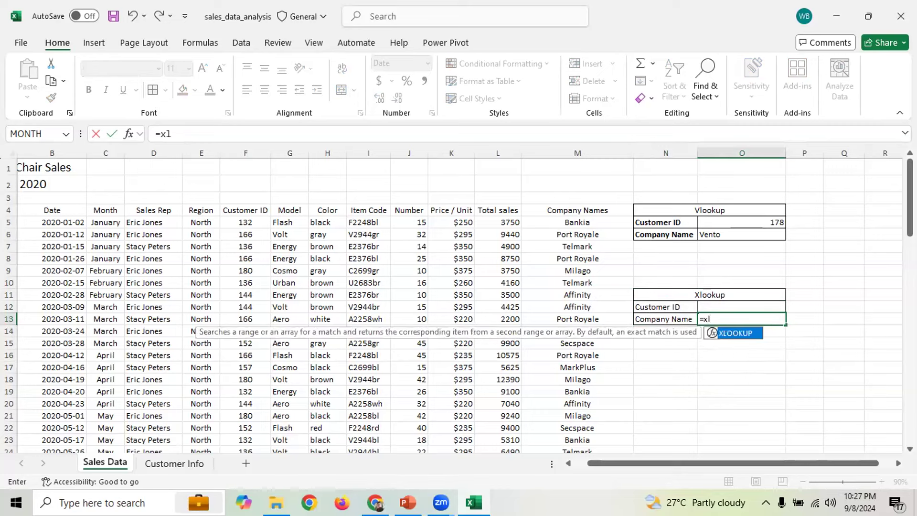
key("Tab")
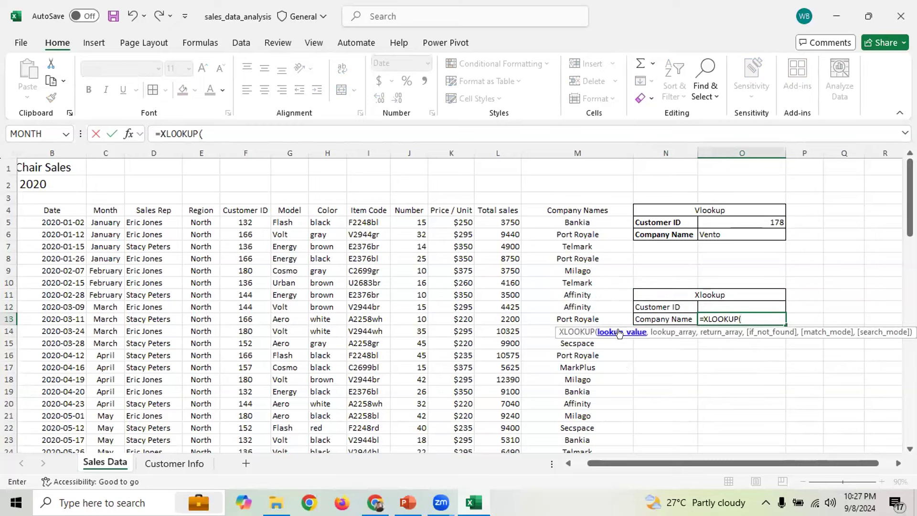
left_click(717, 306)
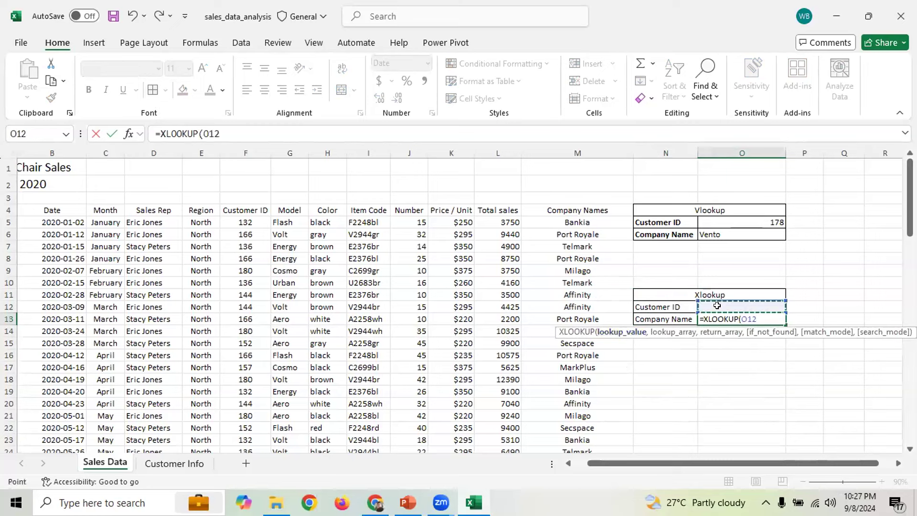
type(",'Customer Info'!")
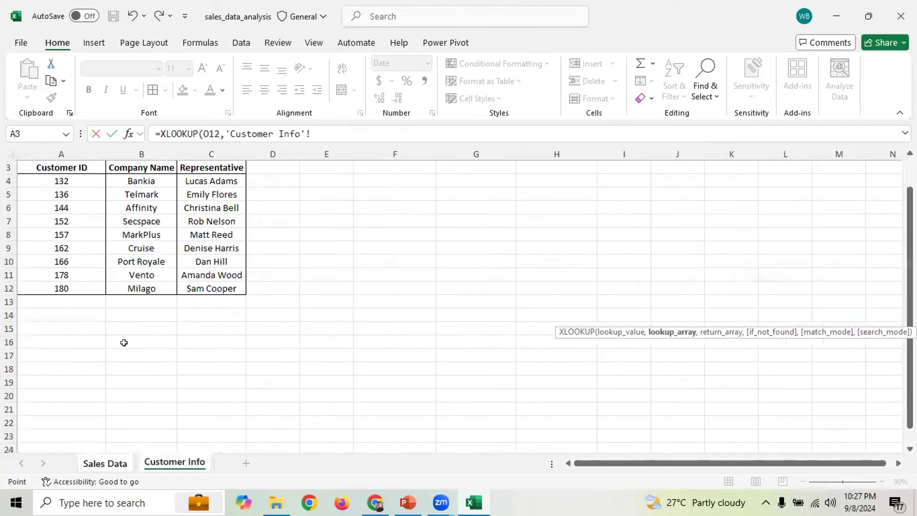
Add Customer Info A4:A12 as lookup array, B4:B12 as return array, and "Not Found" fallback
left_click(174, 463)
left_click_drag(69, 181, 62, 289)
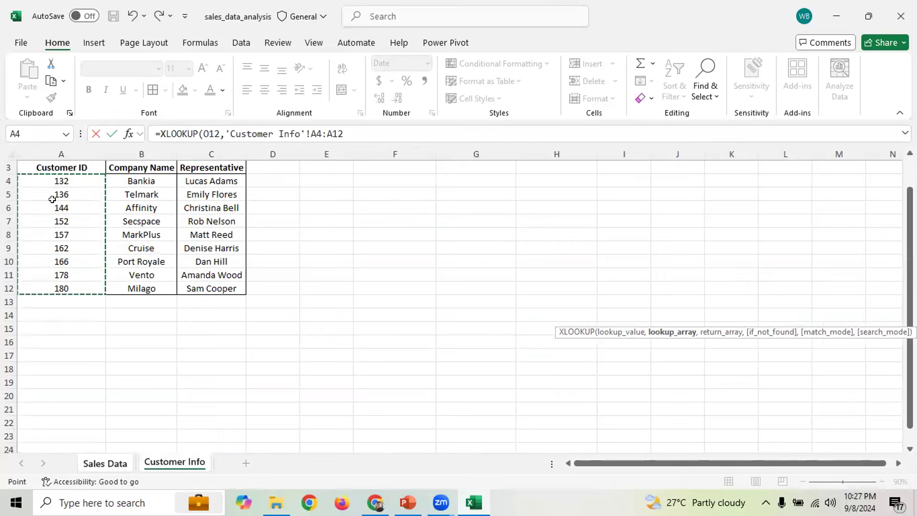
type(",")
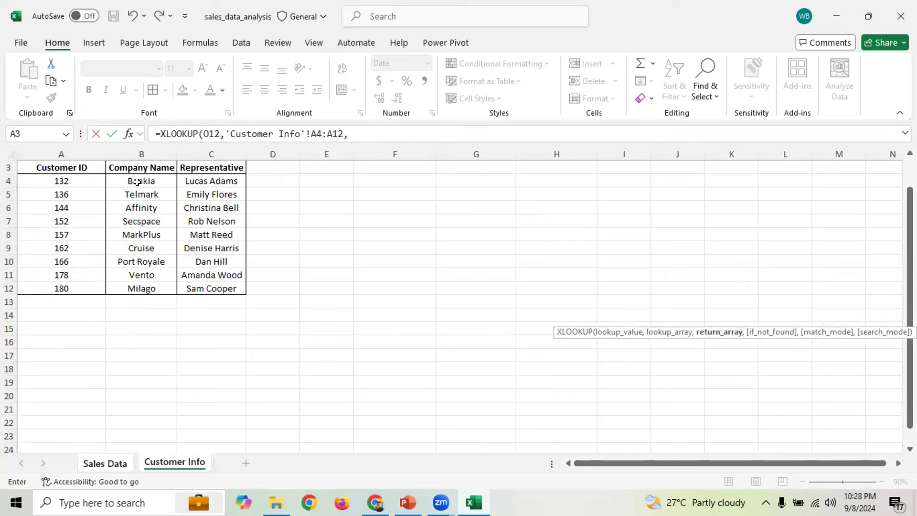
left_click_drag(146, 179, 146, 285)
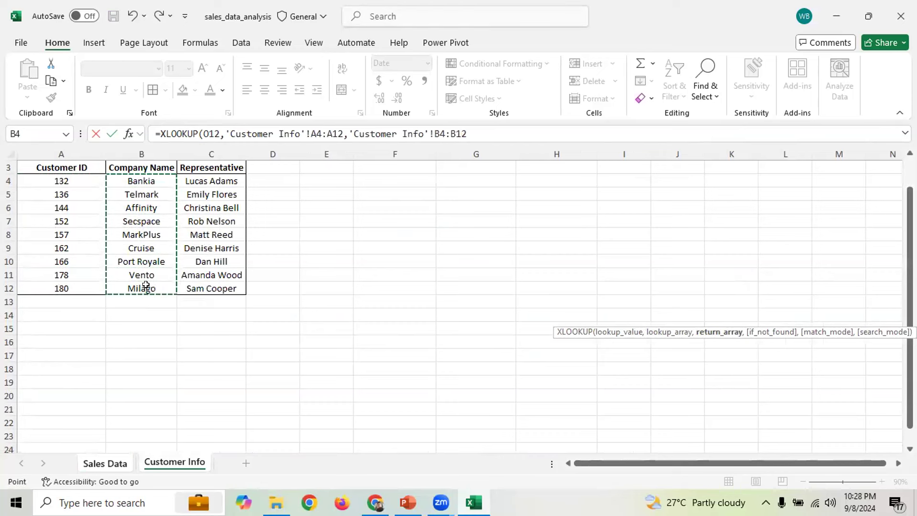
type(",")
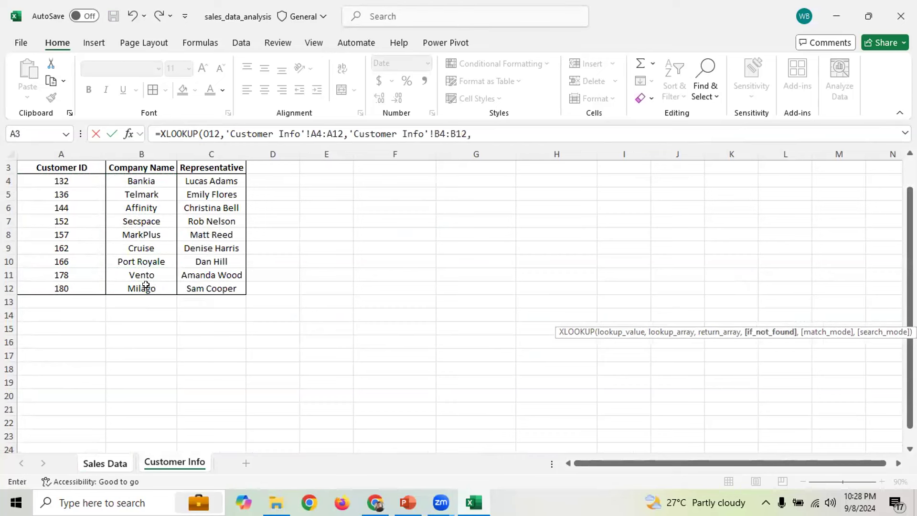
left_click(489, 137)
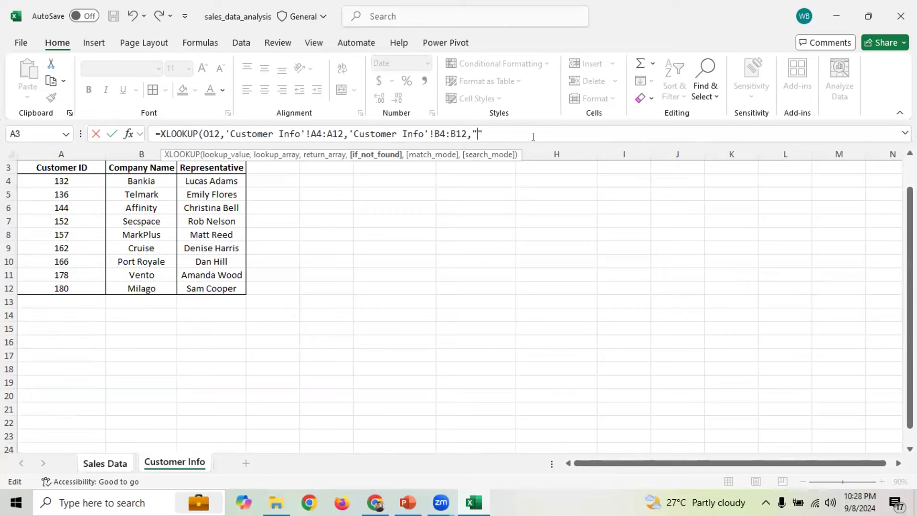
type("Not Found\")")
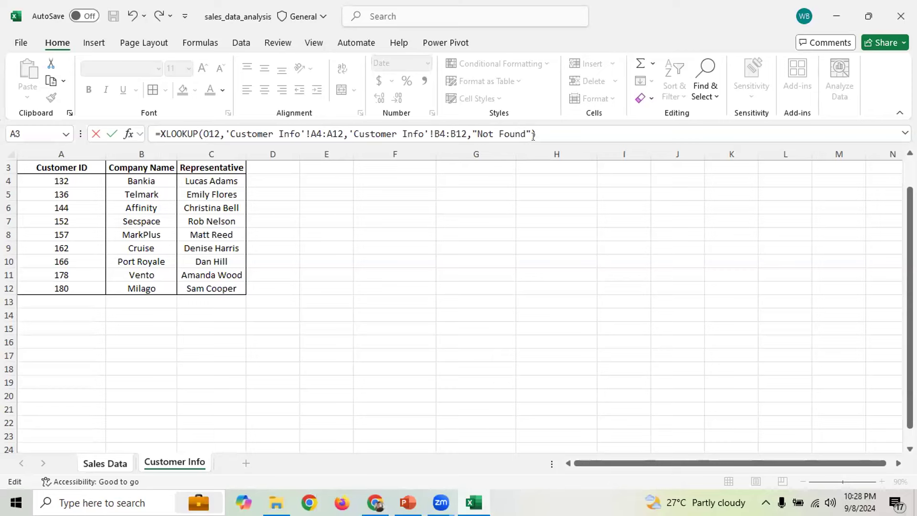
Commit the XLOOKUP and enter customer ID 178 in O12 so O13 returns Vento
key("Return")
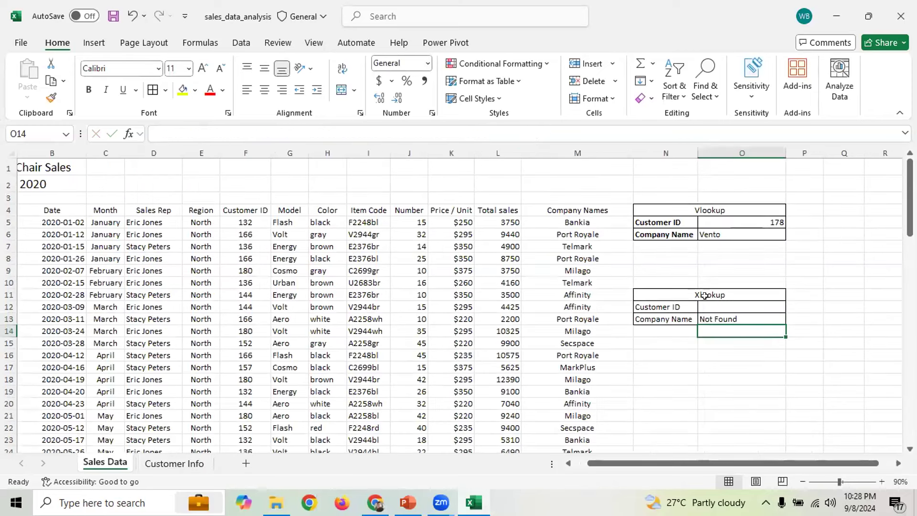
left_click(716, 319)
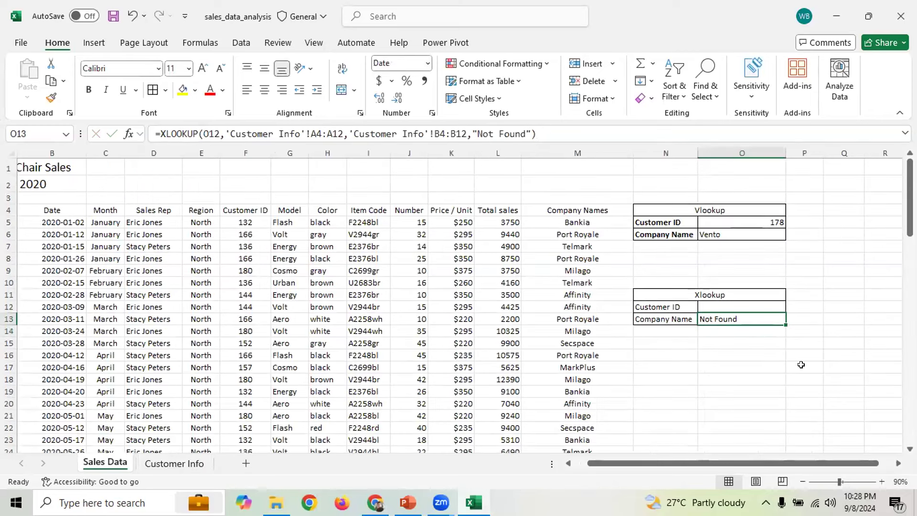
left_click(713, 305)
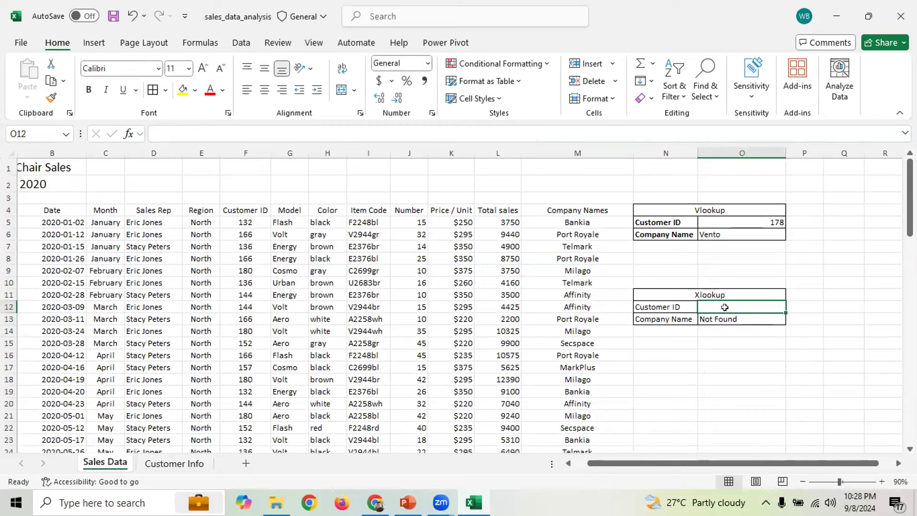
type("178")
key("Return")
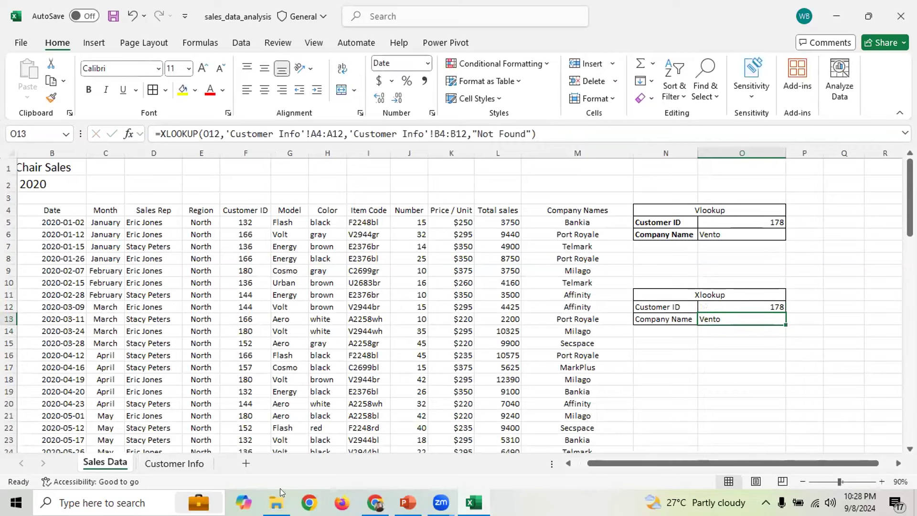
Check the Customer Info list, then clear the Vlookup ID in O5 and edit O6's formula
left_click(181, 463)
left_click(129, 266)
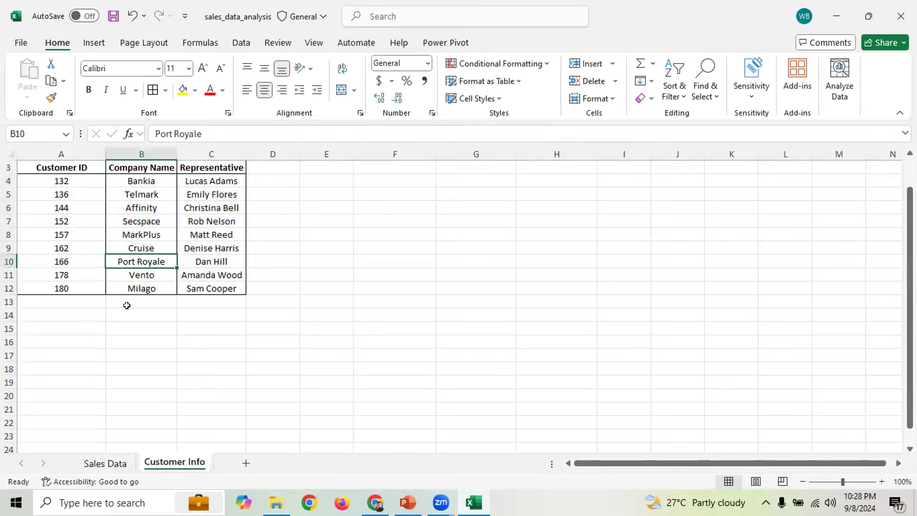
left_click(105, 463)
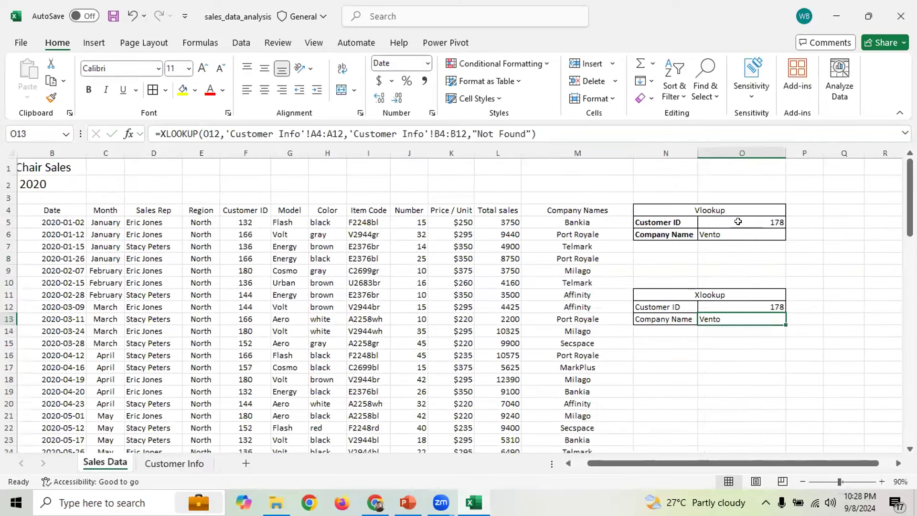
left_click(742, 223)
key("Delete")
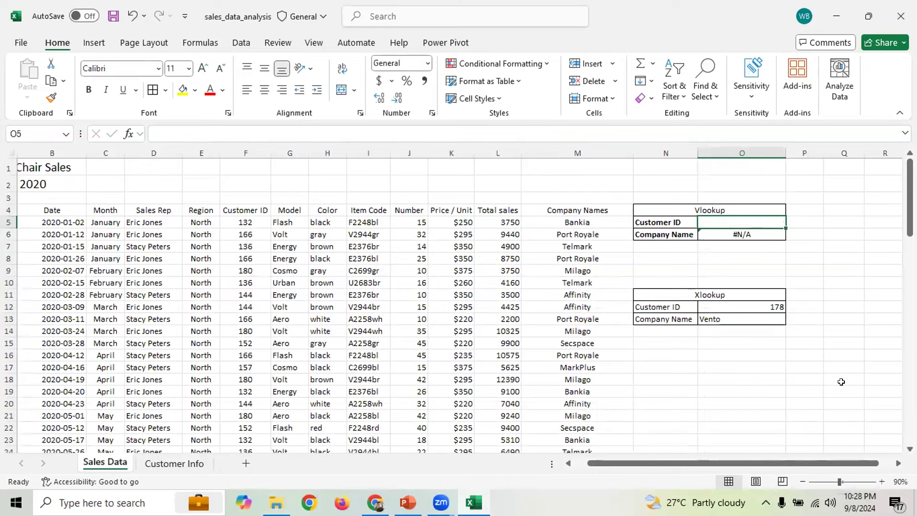
left_click(756, 232)
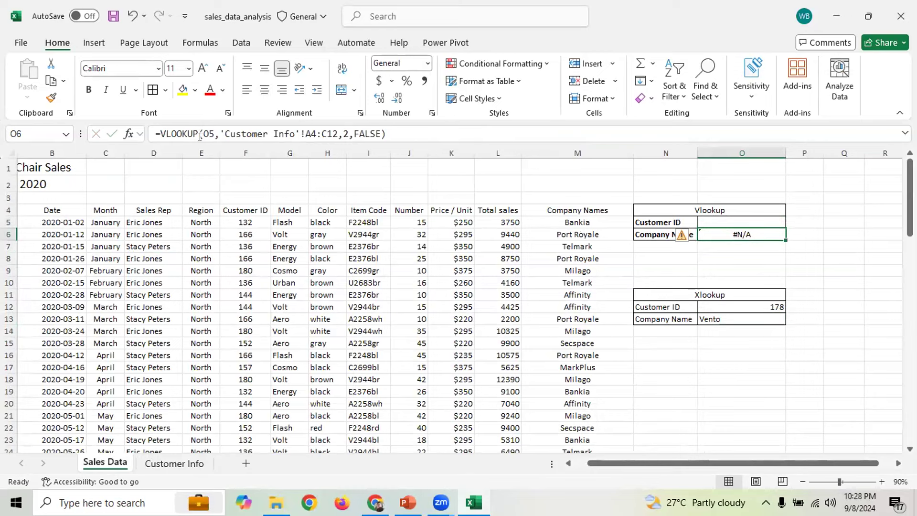
left_click(160, 134)
Wrap O6's VLOOKUP in IFERROR, correcting the mistyped function name
type("if")
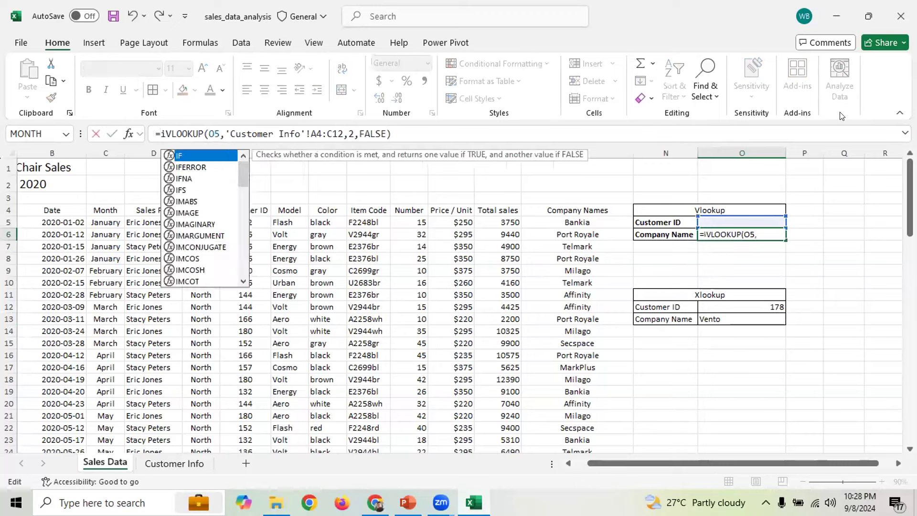
type("ee")
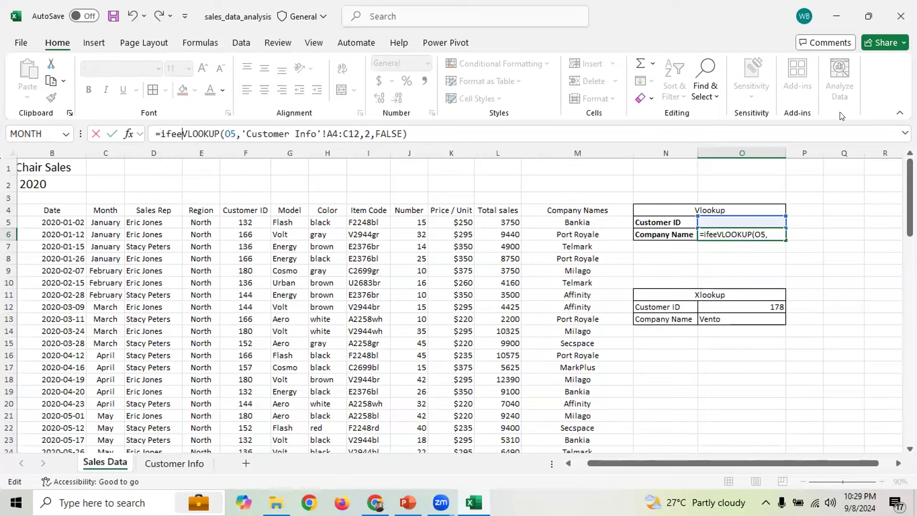
key("BackSpace")
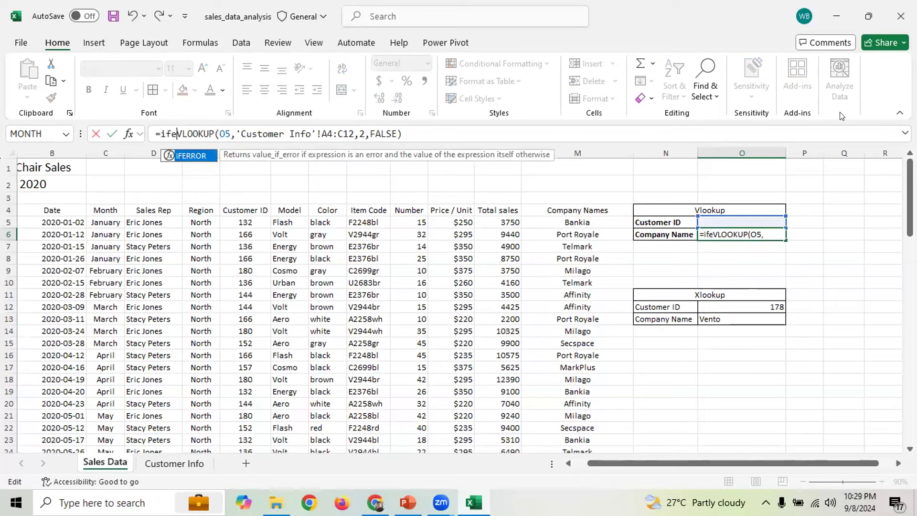
key("Return")
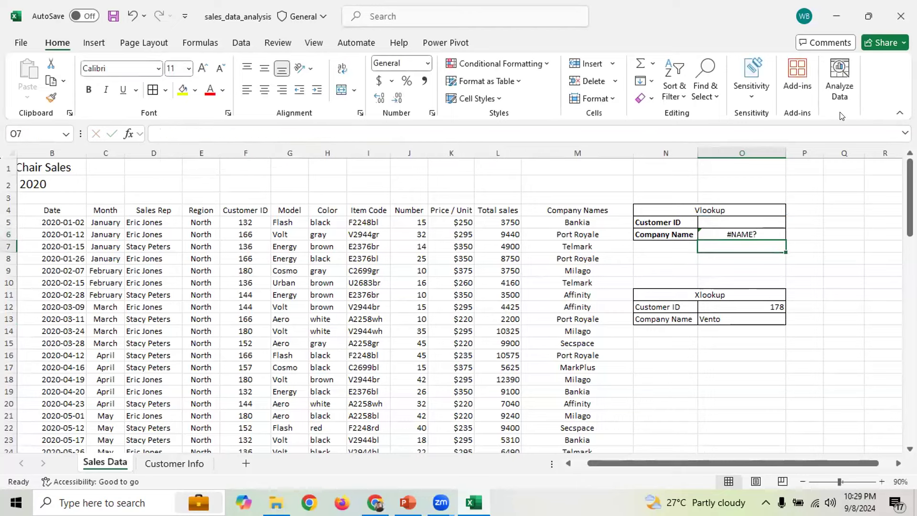
left_click(716, 231)
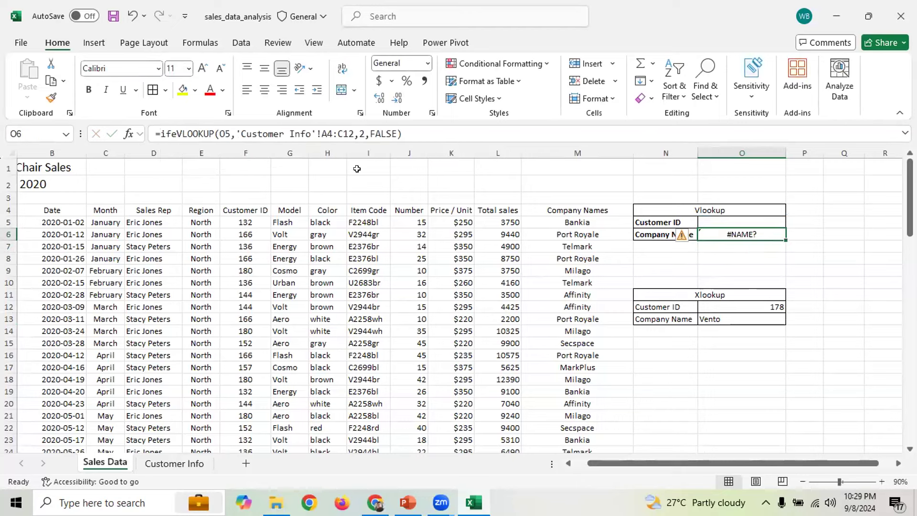
left_click(201, 138)
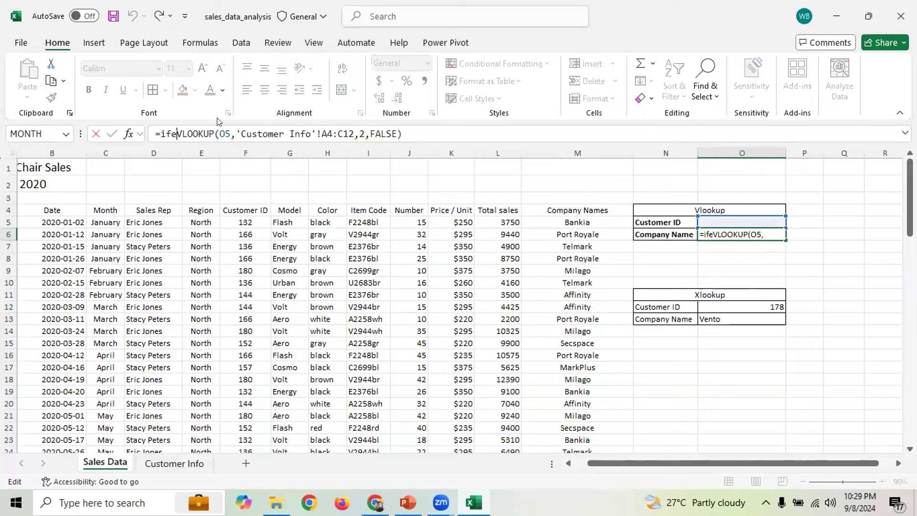
key("BackSpace")
key("Down")
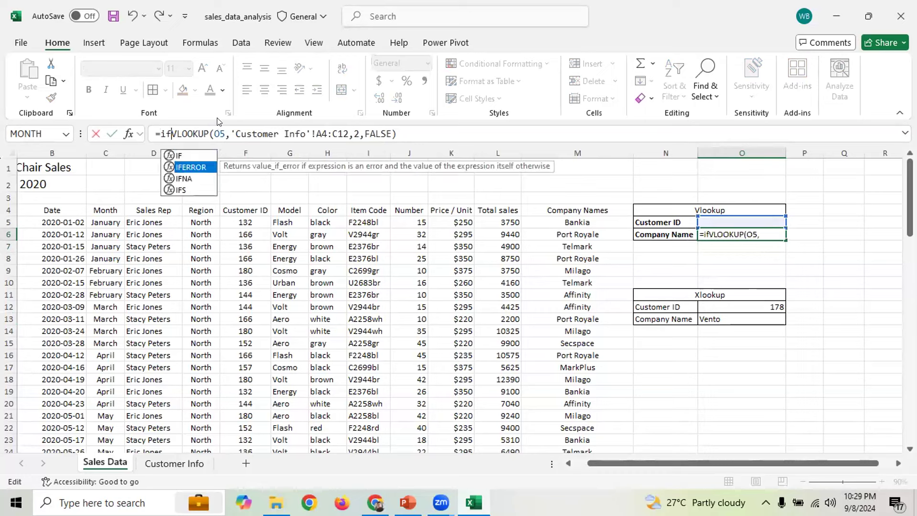
key("Tab")
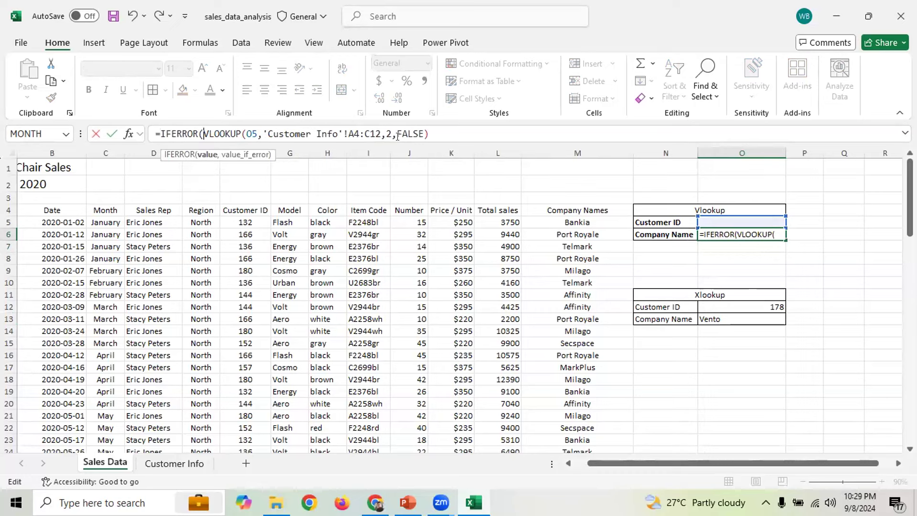
Add "Not found" as the IFERROR fallback and confirm the O6 formula
left_click(429, 134)
type(",")
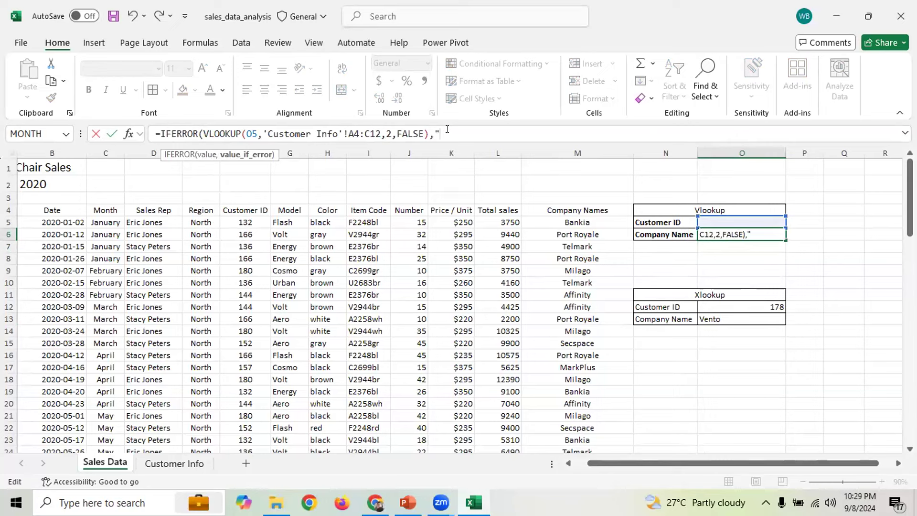
type("\"\"")
key("Left")
type("Not found\"")
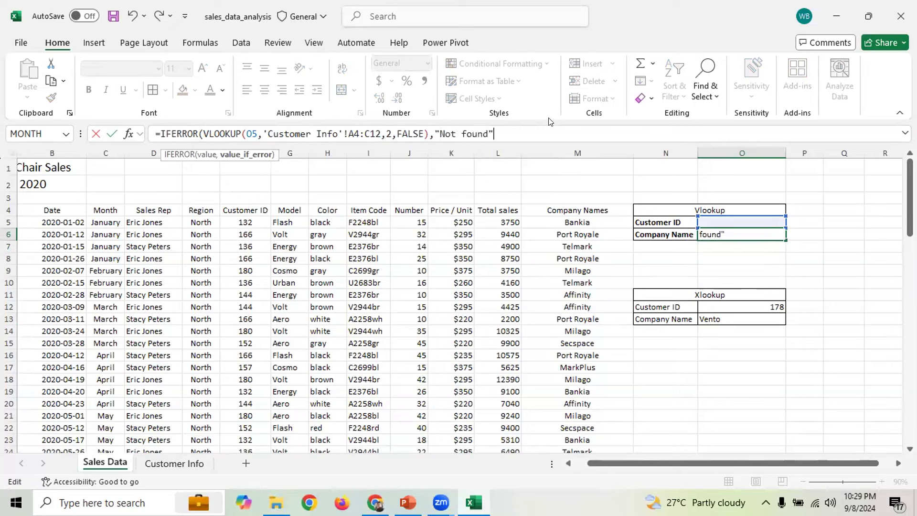
type(")")
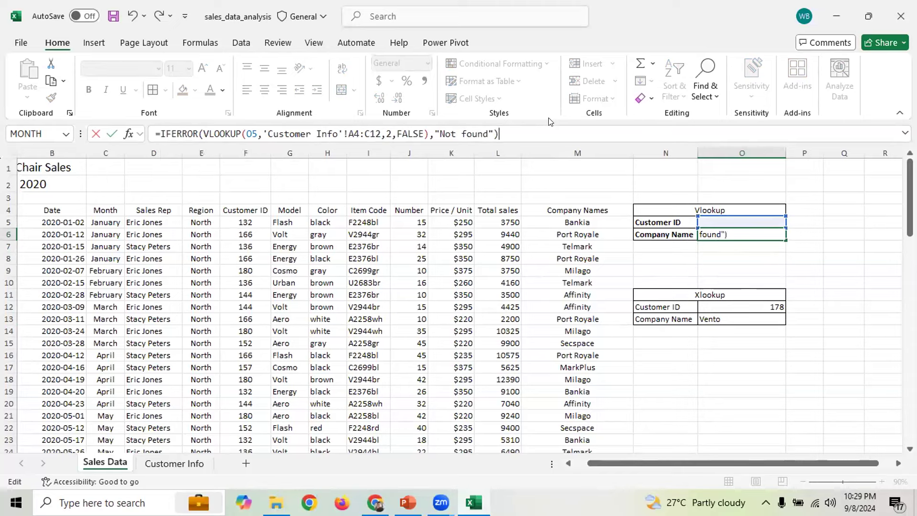
key("Return")
left_click(734, 231)
left_click(733, 219)
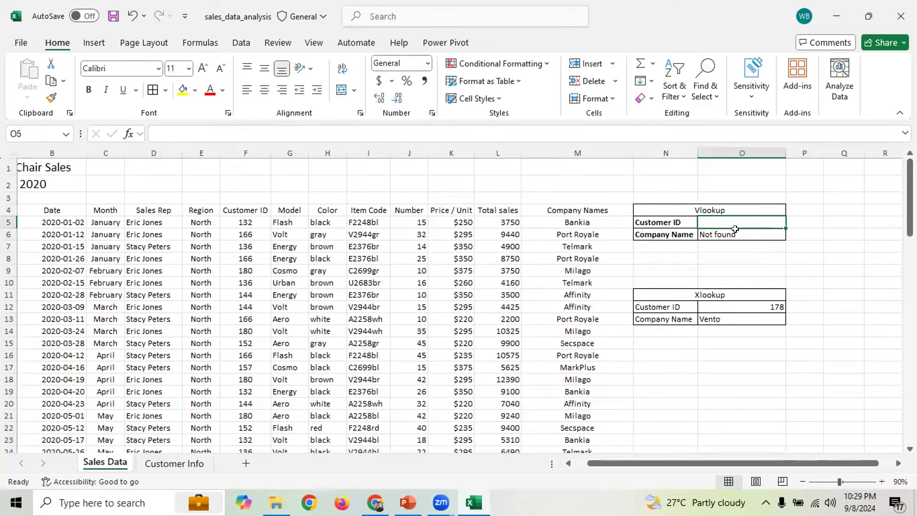
left_click(735, 231)
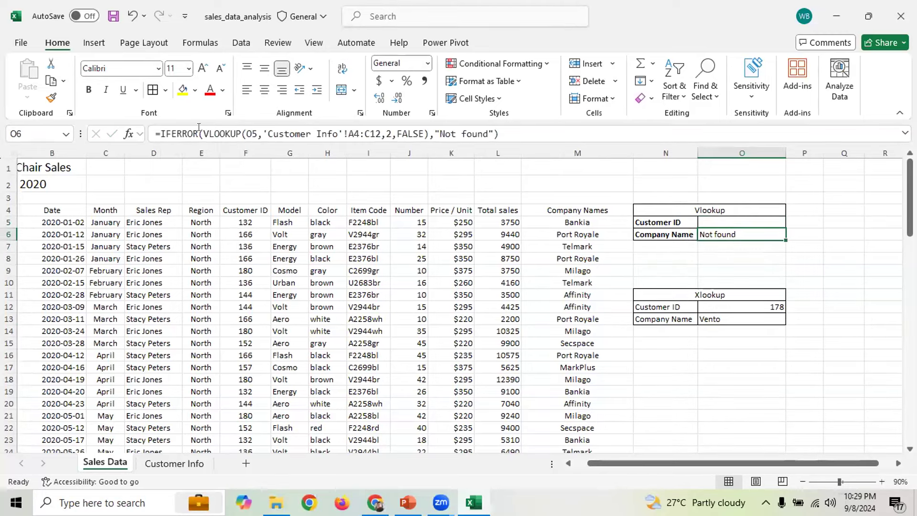
left_click_drag(200, 130, 488, 129)
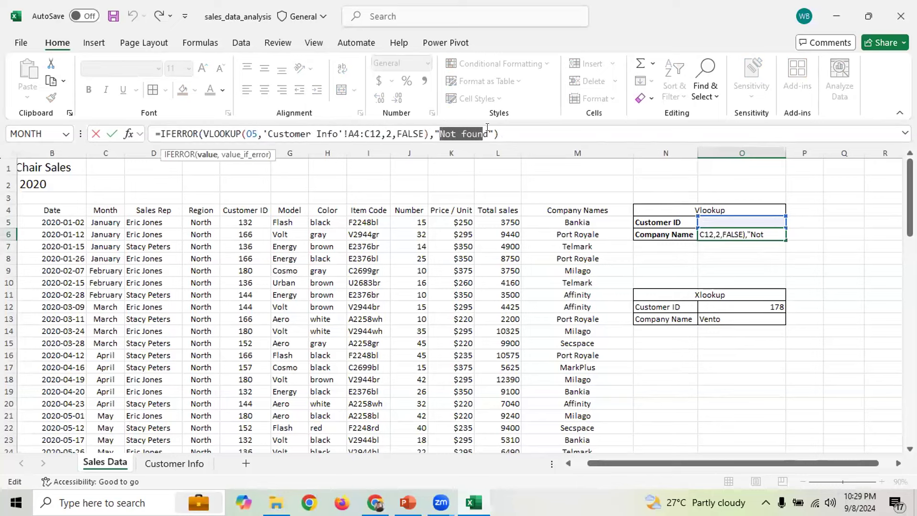
left_click(713, 316)
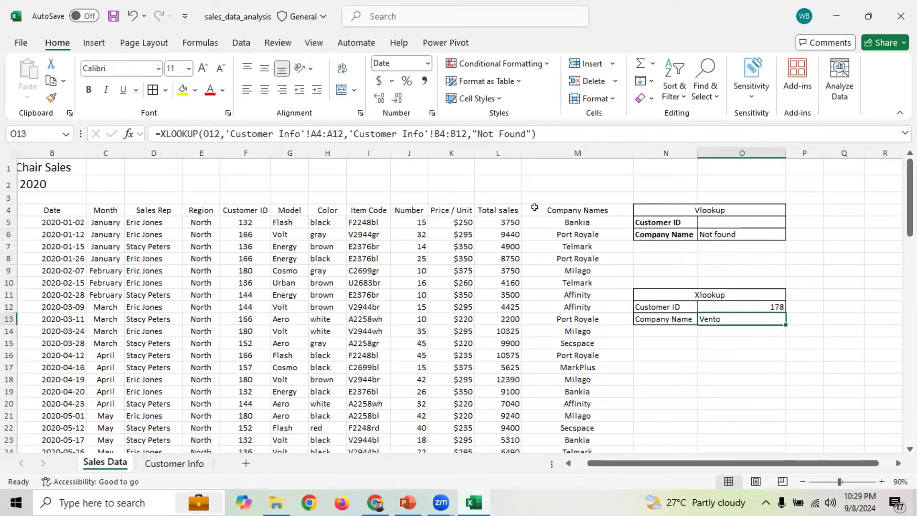
left_click_drag(473, 134, 532, 131)
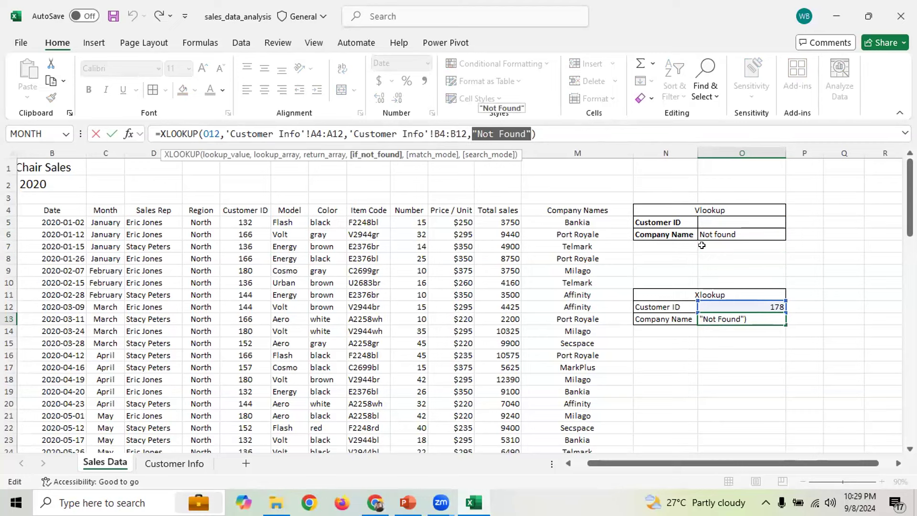
left_click(745, 371)
key("Escape")
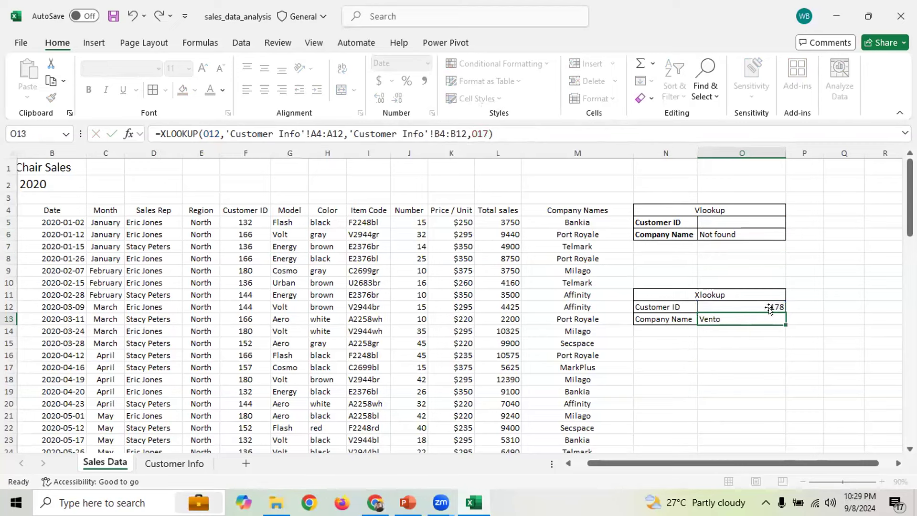
left_click(754, 220)
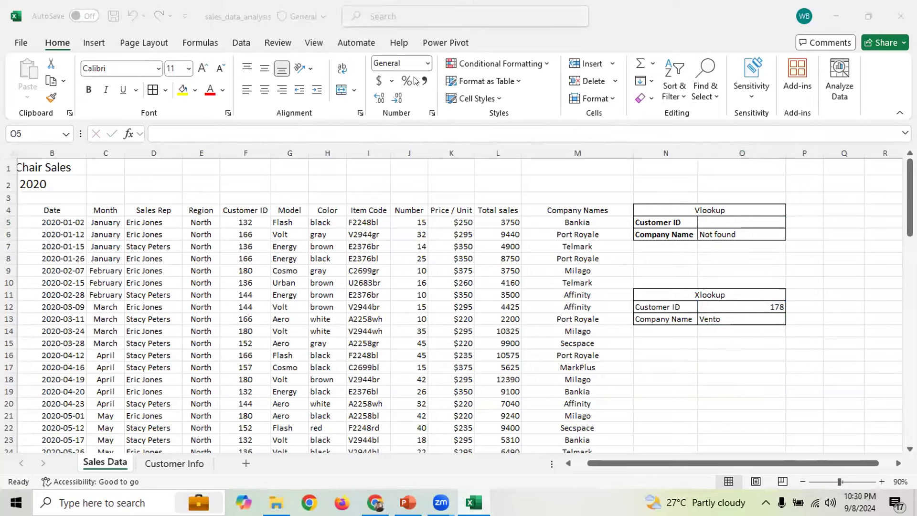
left_click(736, 318)
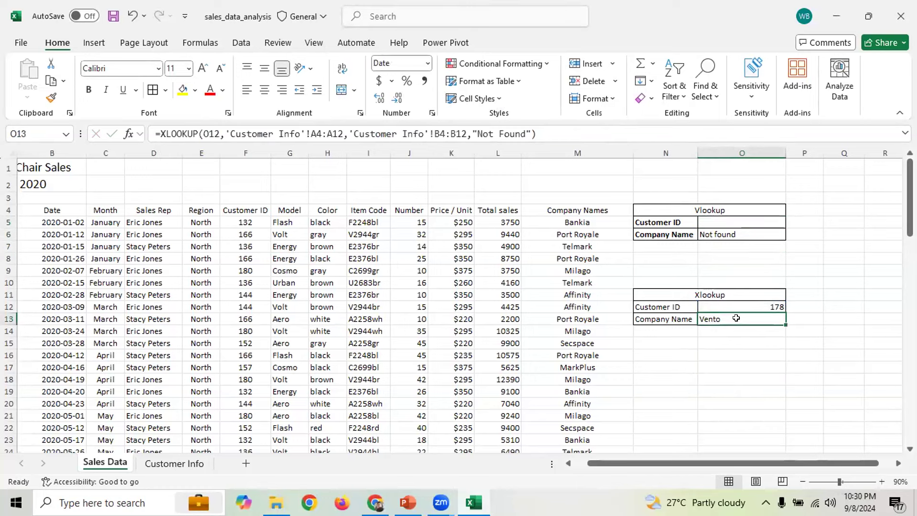
left_click_drag(529, 134, 473, 134)
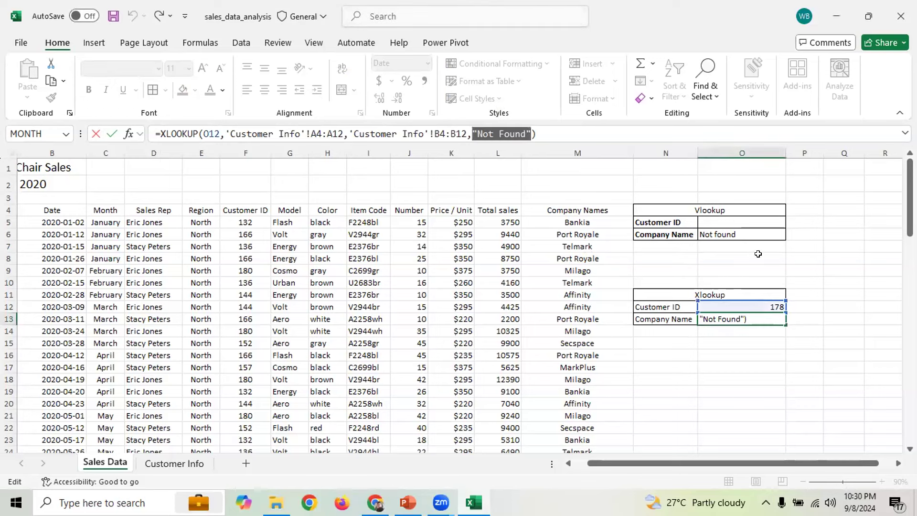
left_click(716, 221)
key("Escape")
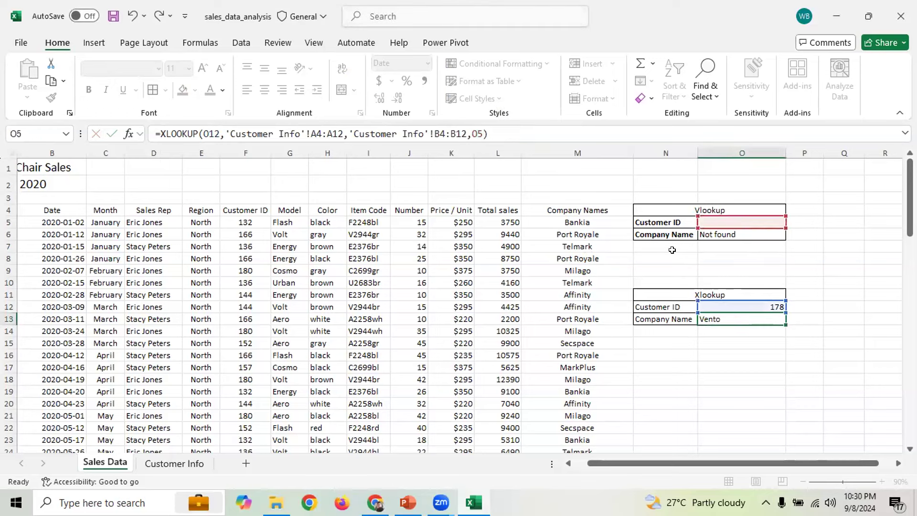
left_click(717, 222)
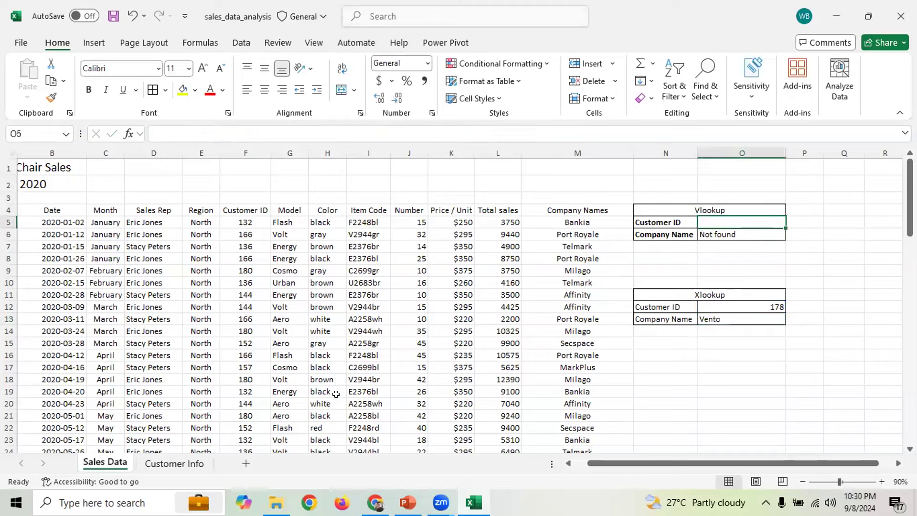
left_click(174, 463)
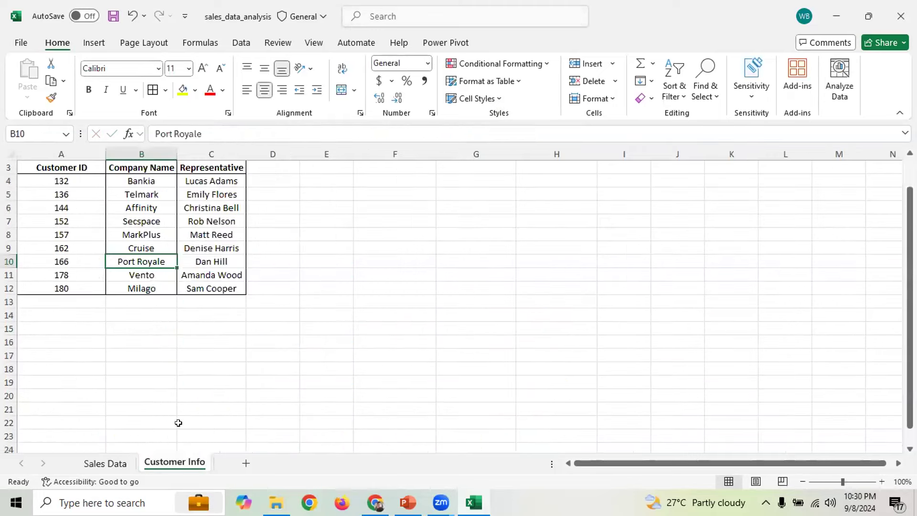
left_click(62, 288)
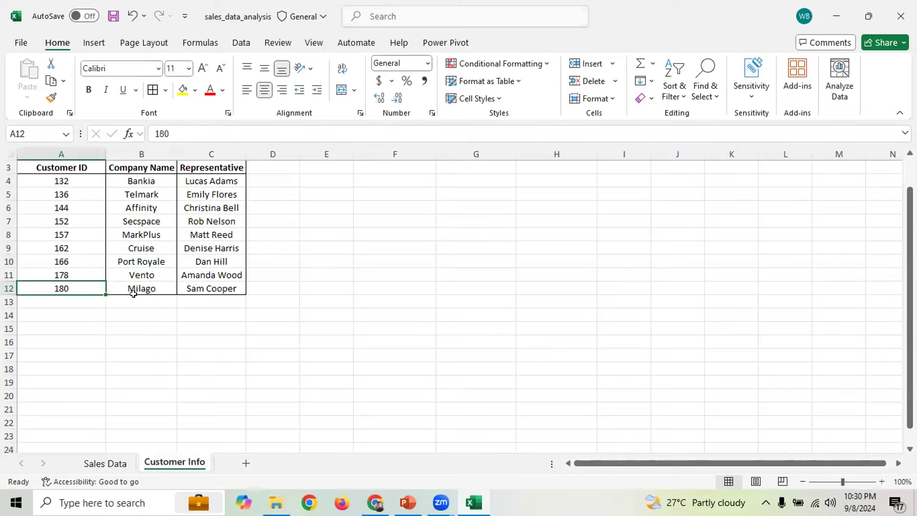
left_click(105, 464)
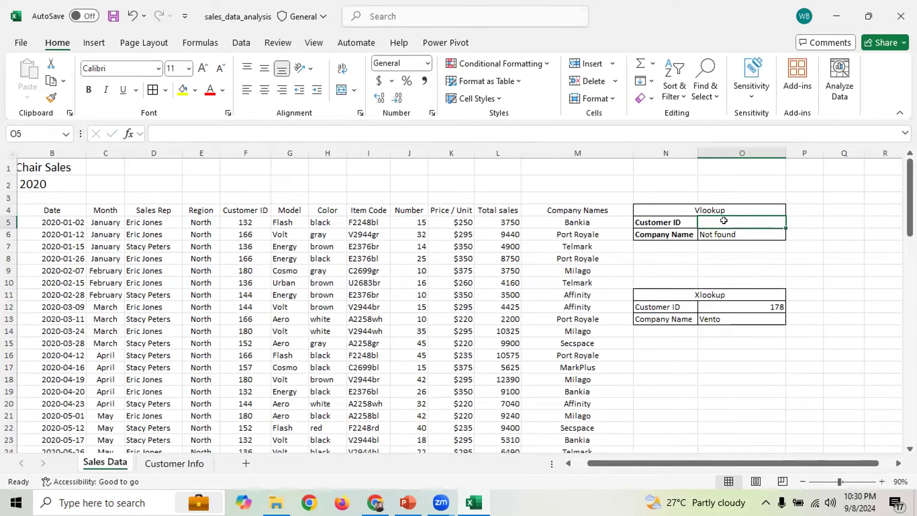
type("180")
Enter customer ID 180 in both O5 and O12 so each block returns Milago
key("Return")
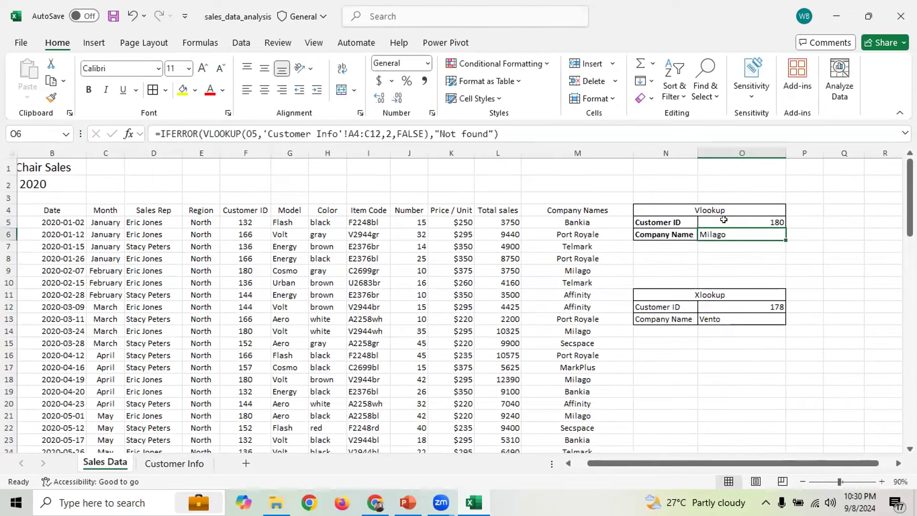
left_click(716, 302)
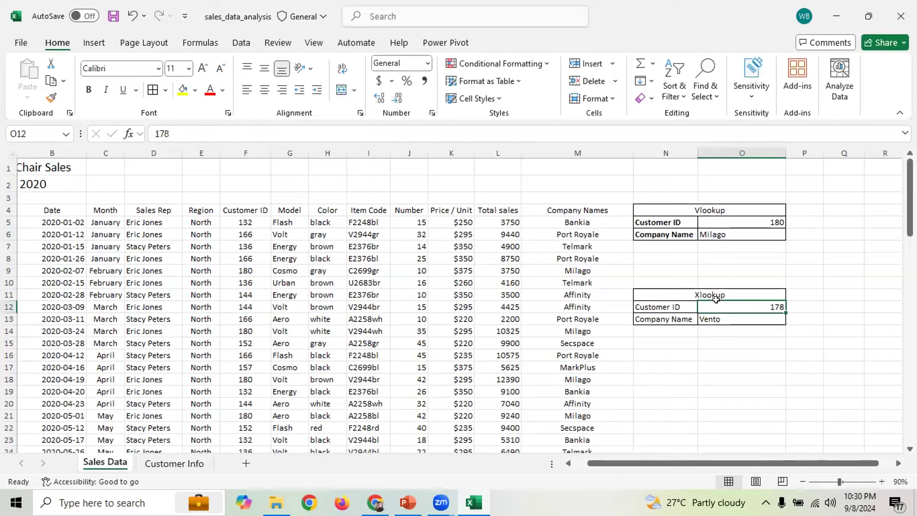
type("180")
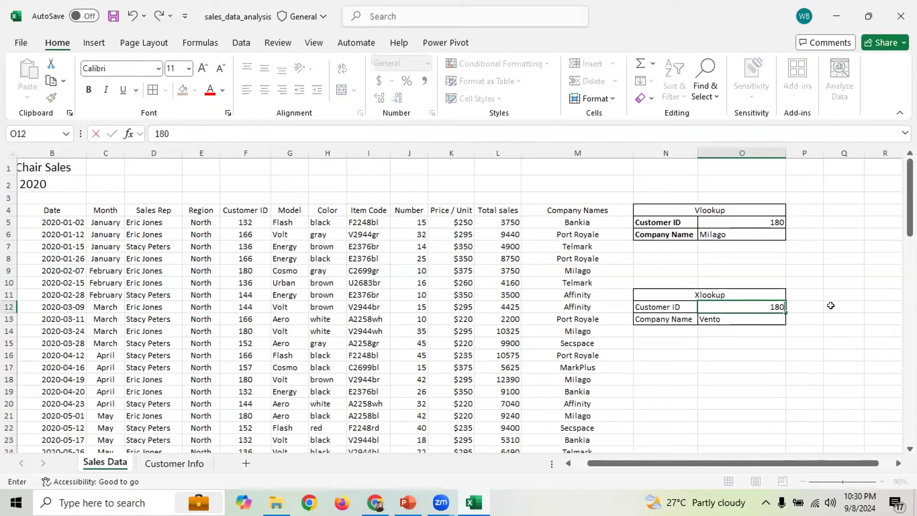
key("Return")
Highlight the Vlookup and Xlookup blocks to compare their Milago results
scroll(831, 306, "down", 1)
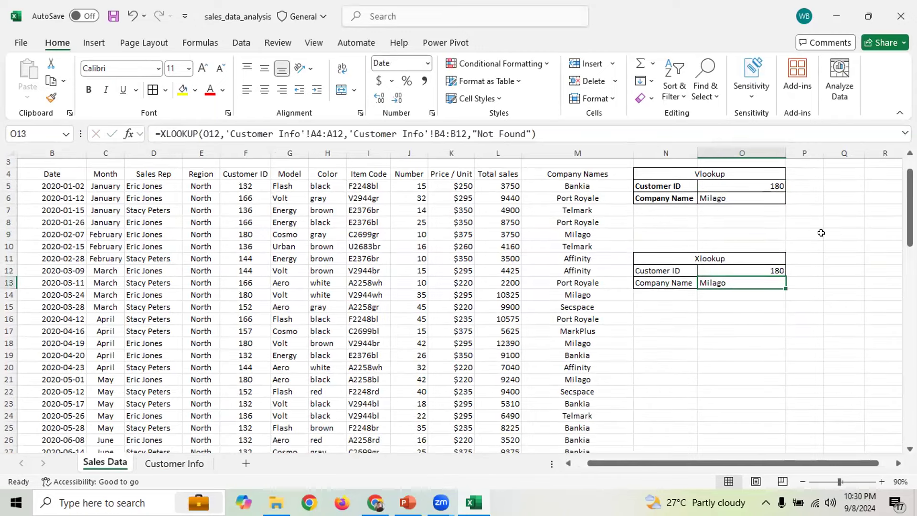
left_click_drag(685, 175, 697, 202)
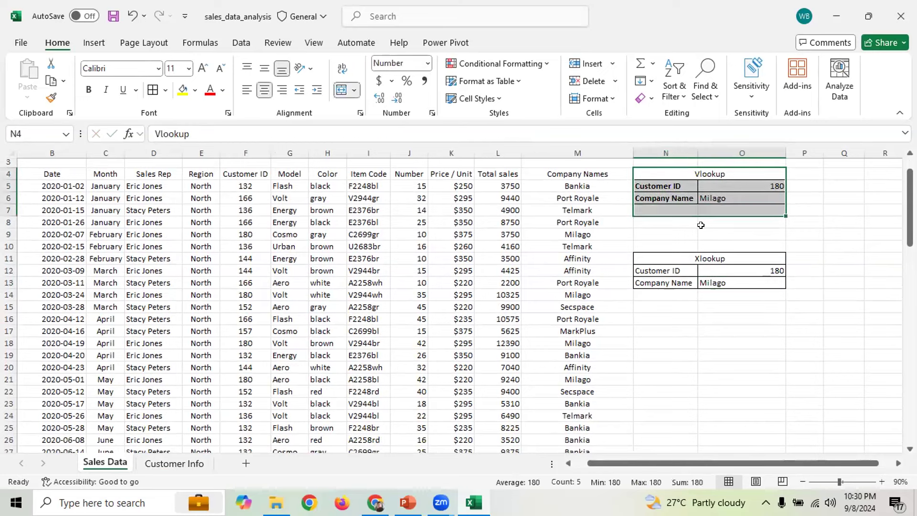
left_click_drag(683, 257, 697, 295)
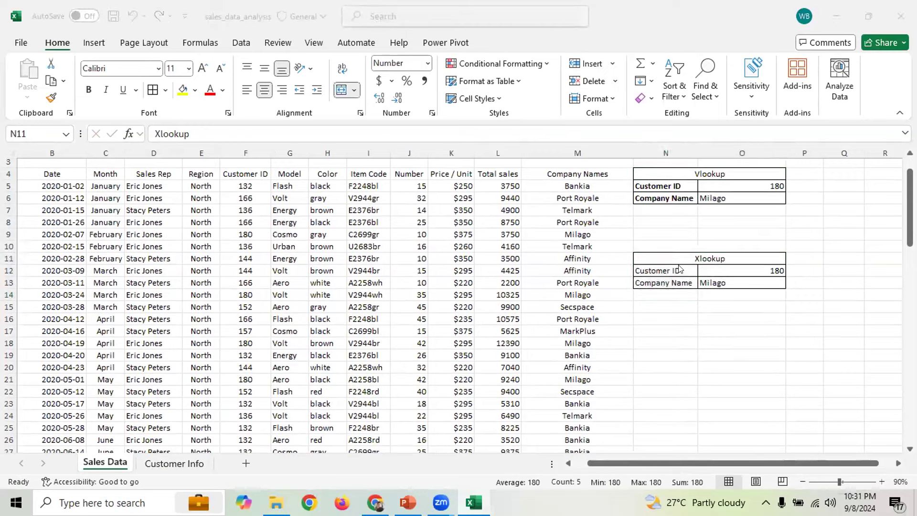
left_click(691, 167)
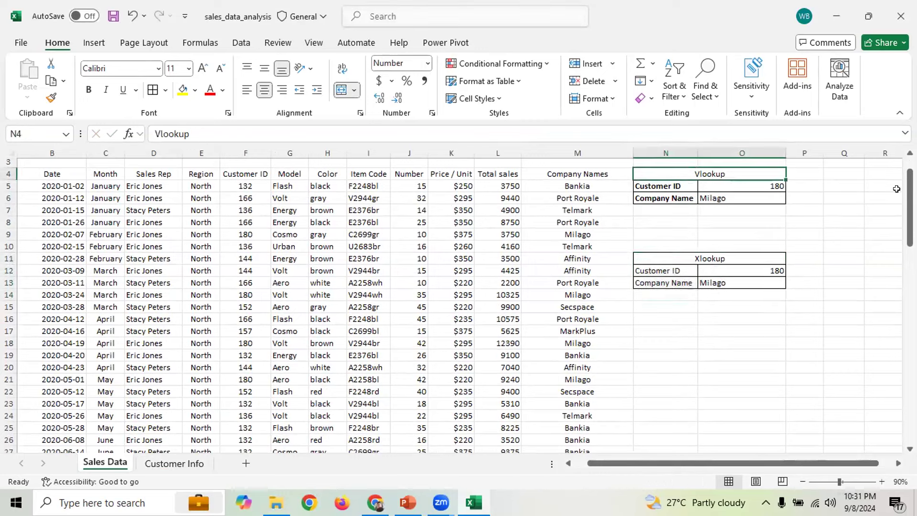
left_click_drag(695, 167, 696, 189)
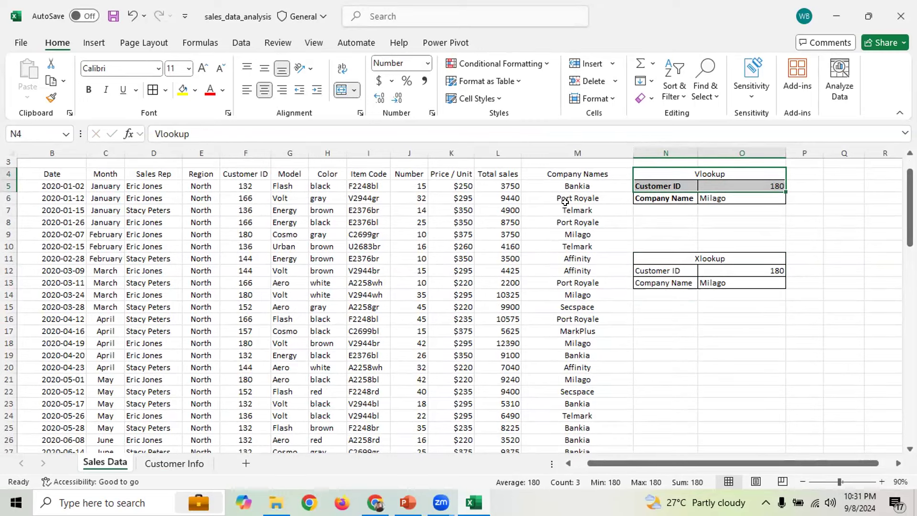
Highlight the Customer Info IDs in column A and company names in column B
left_click(149, 464)
left_click_drag(61, 181, 72, 289)
left_click_drag(142, 180, 148, 297)
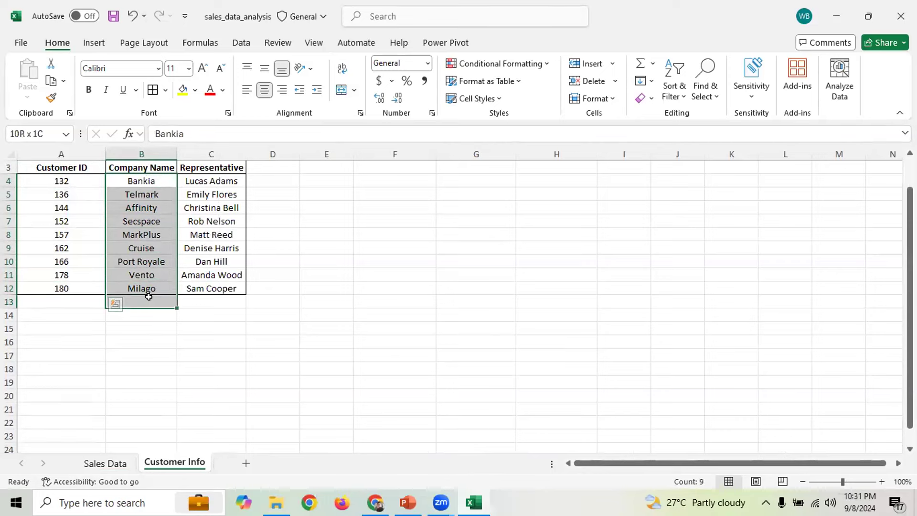
left_click(105, 464)
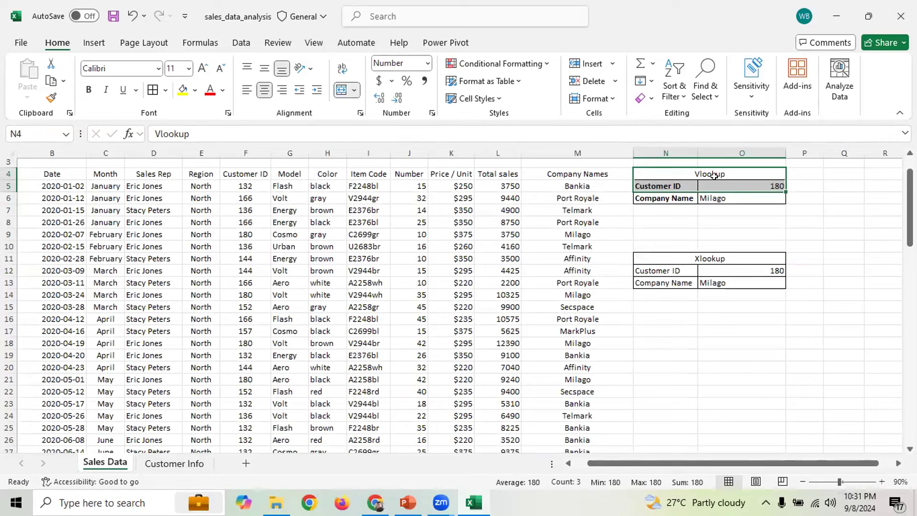
Move to PowerPoint slide 7, Introduction to INDEX Function
scroll(702, 334, "down", 1)
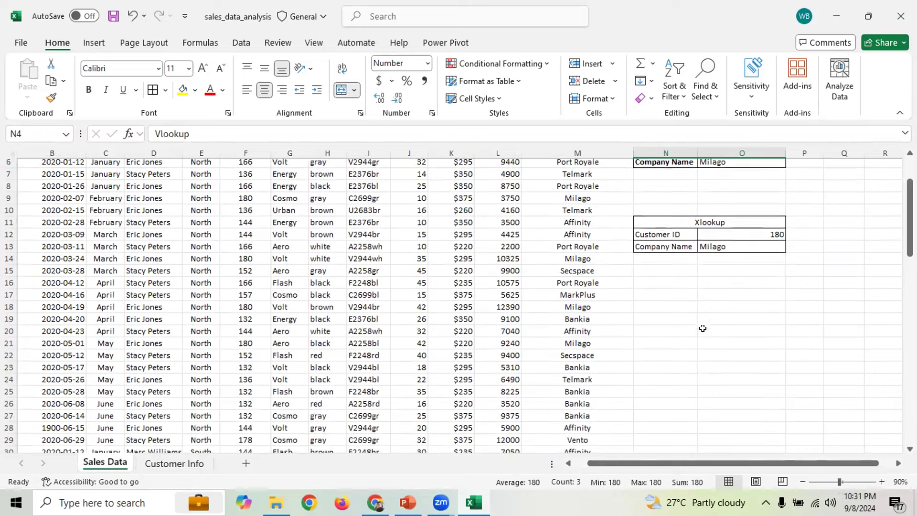
left_click(682, 311)
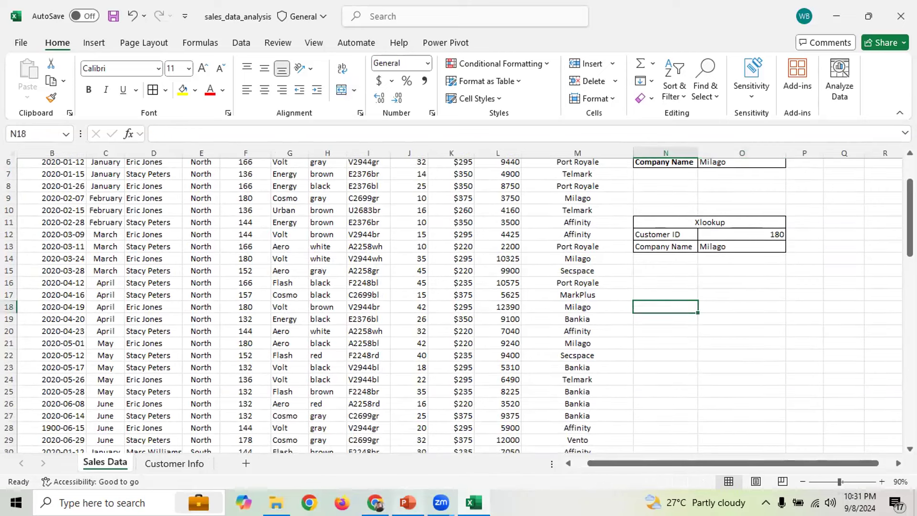
left_click(407, 502)
scroll(402, 343, "down", 1)
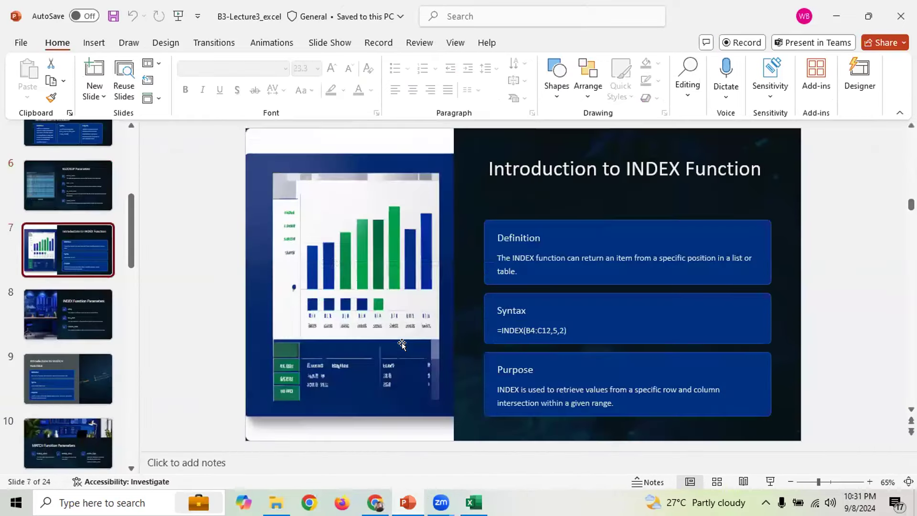
Review slides 8–10, return to slide 8 INDEX Function Parameters, then go back to Excel
scroll(708, 207, "down", 1)
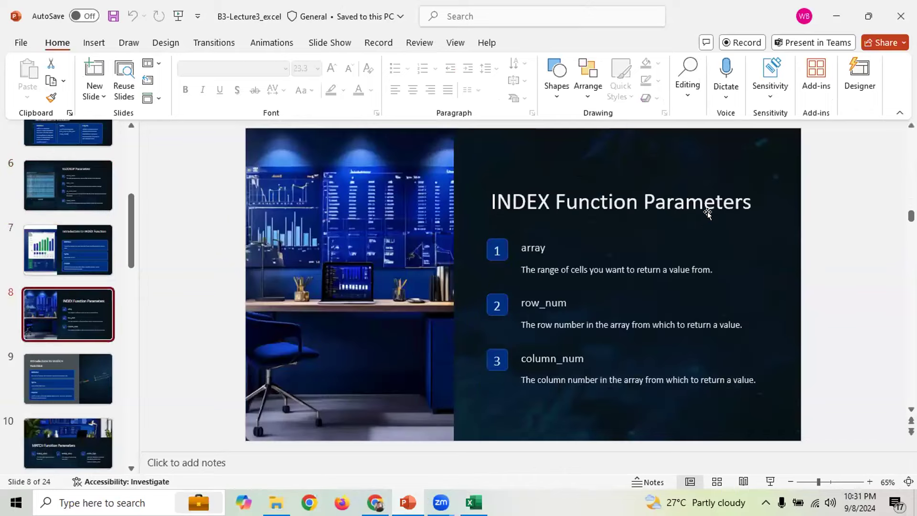
scroll(707, 234, "down", 1)
scroll(707, 234, "down", 1)
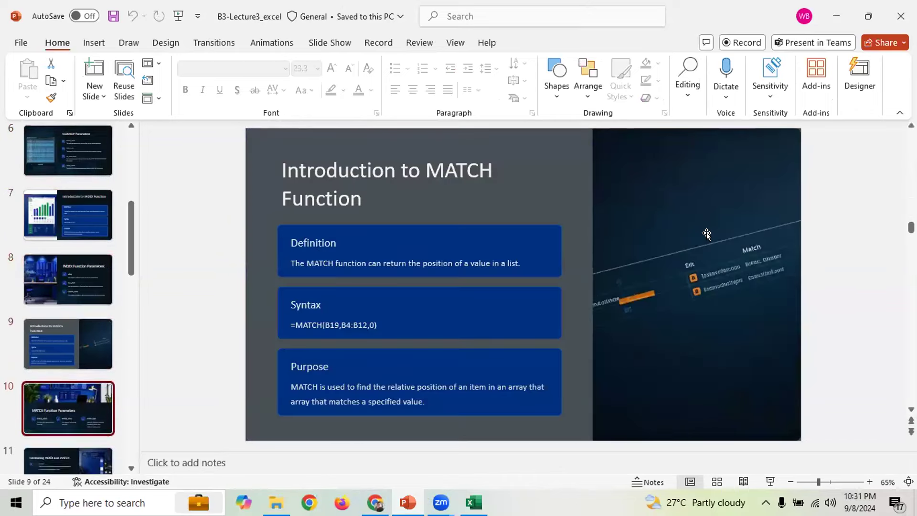
scroll(706, 234, "up", 1)
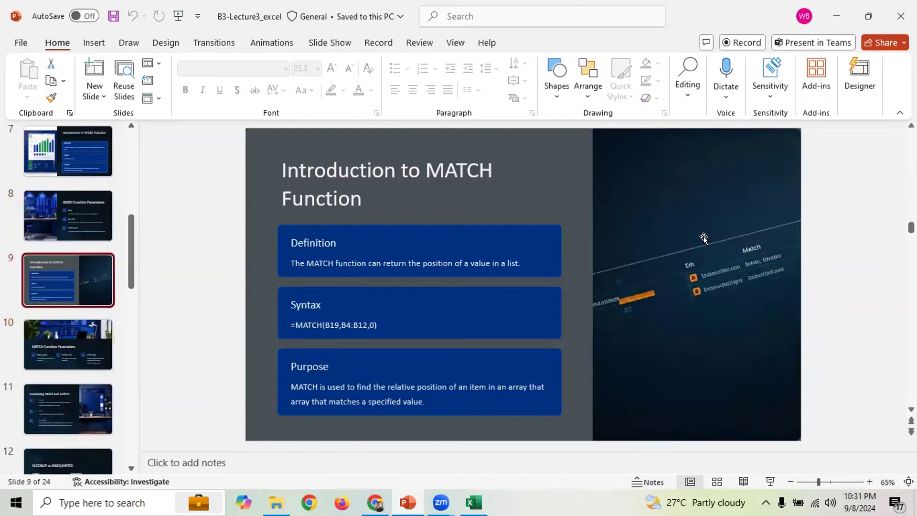
scroll(694, 256, "up", 1)
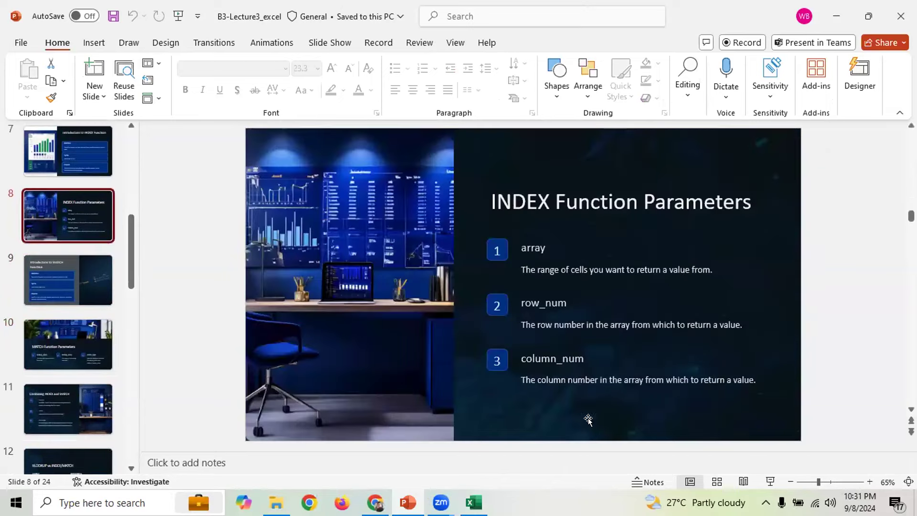
left_click(441, 503)
key("alt+Tab")
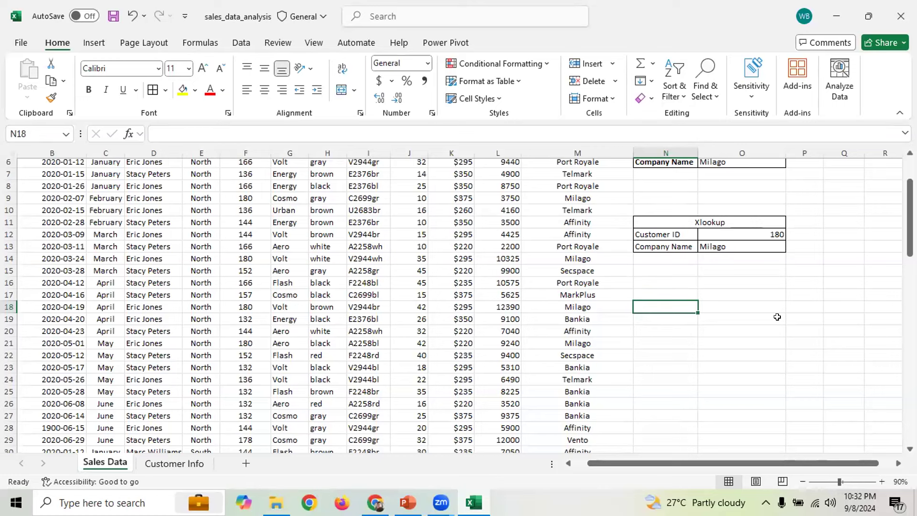
Type the Match label in N18
type("Match")
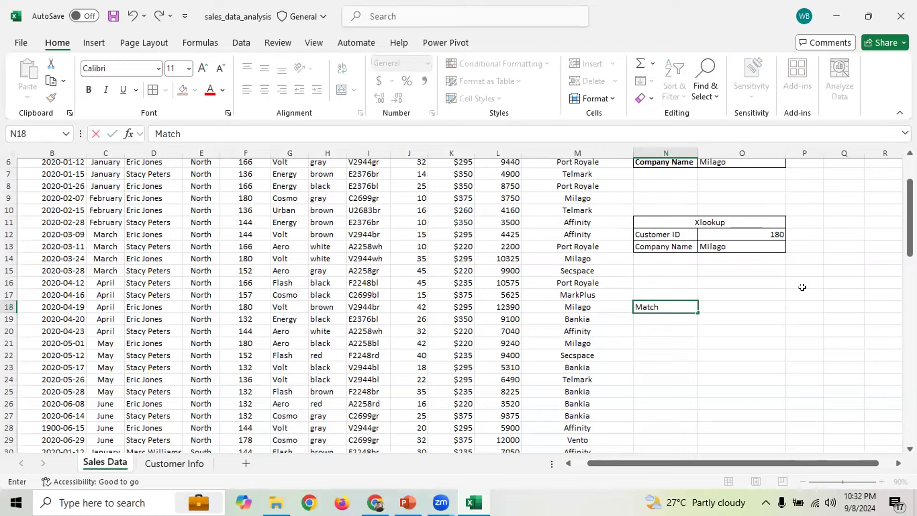
left_click(792, 306)
left_click(653, 302)
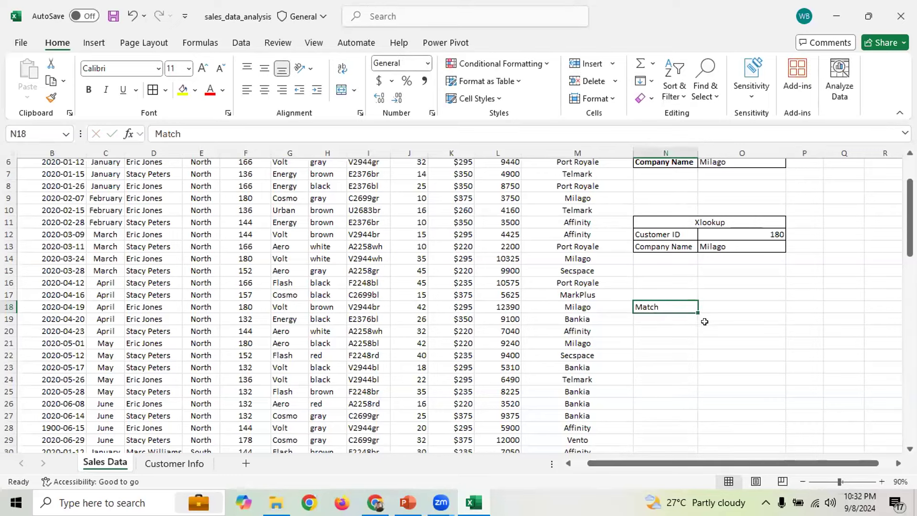
left_click(700, 328)
left_click(662, 318)
left_click(672, 302)
Compare customer ID 180 against the Customer Info ID list A4:A12, then return to Sales Data
left_click(746, 234)
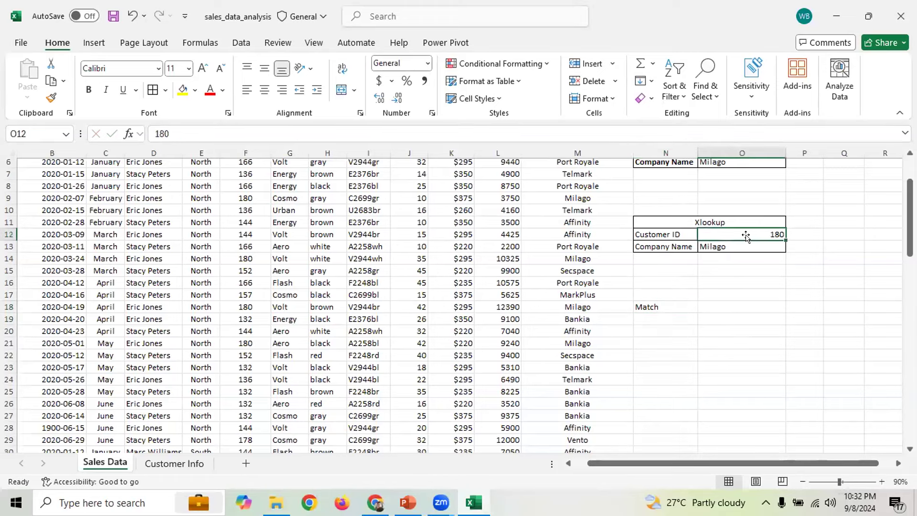
left_click(155, 463)
left_click(67, 188)
left_click(69, 178)
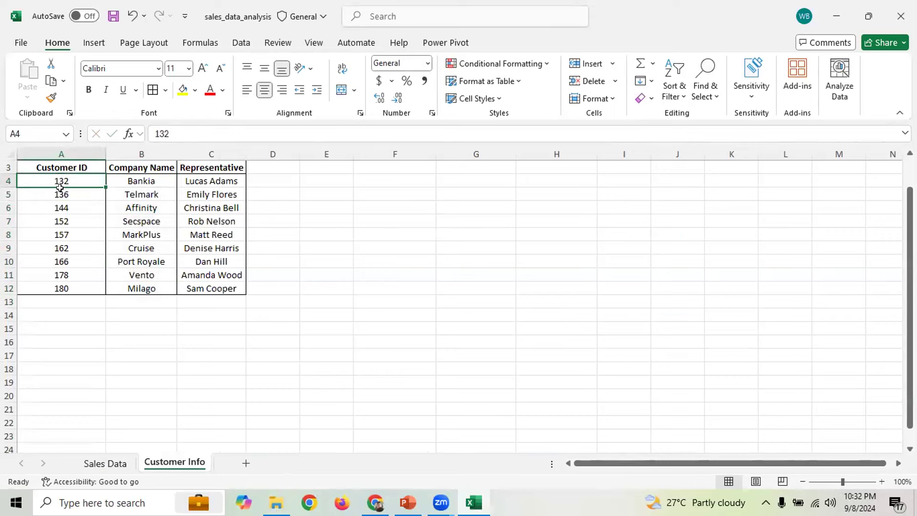
left_click_drag(62, 179, 72, 287)
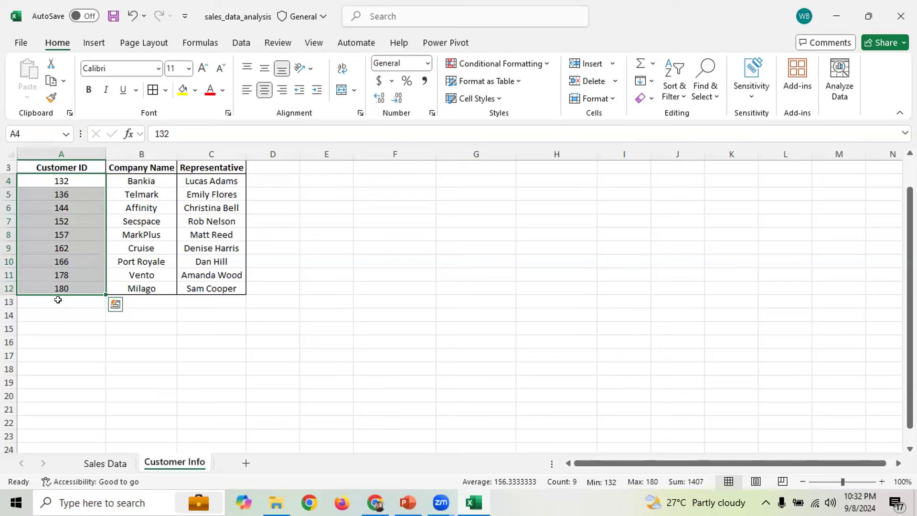
left_click(103, 463)
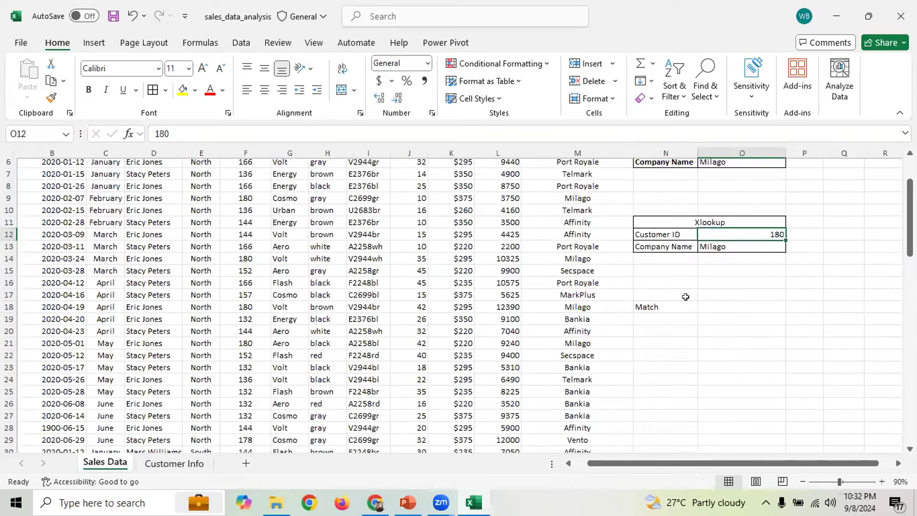
left_click(714, 294)
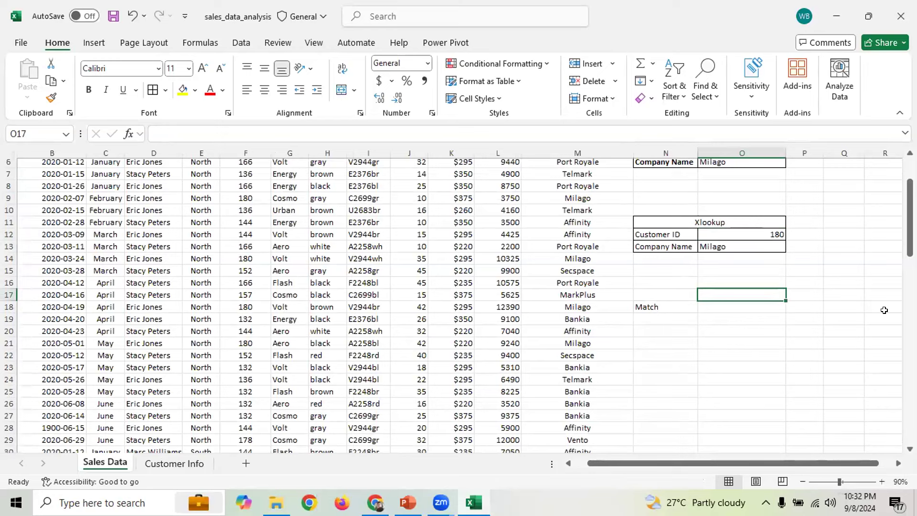
Label N19 Customer ID and N20 Position, and add an Index heading in N23
left_click(674, 295)
left_click(685, 318)
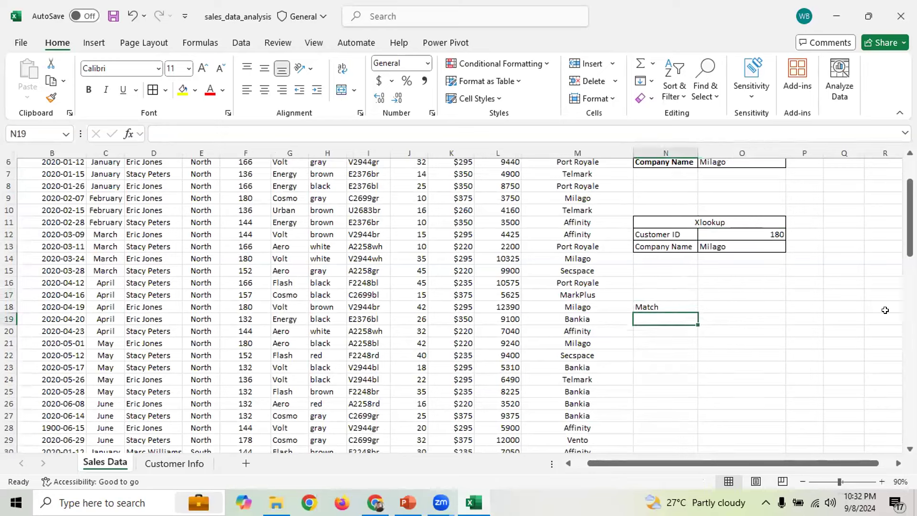
type("Custom")
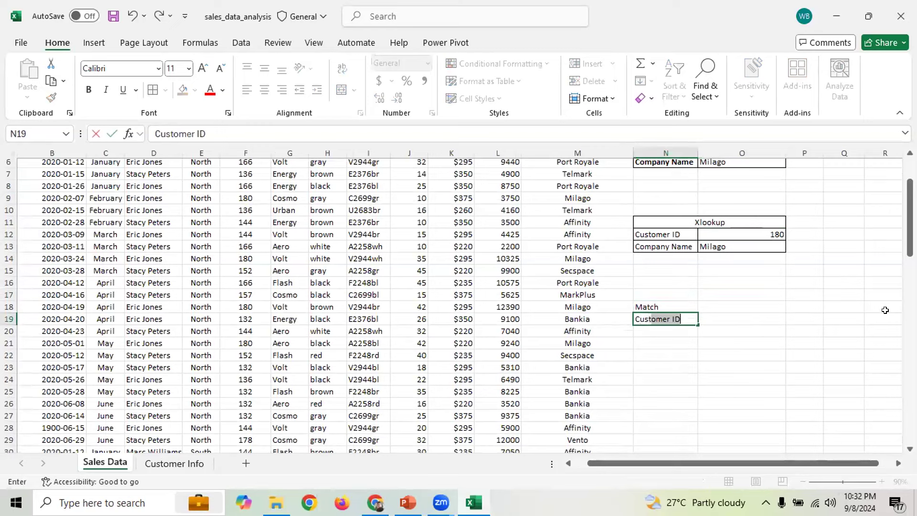
type("er ID")
key("Return")
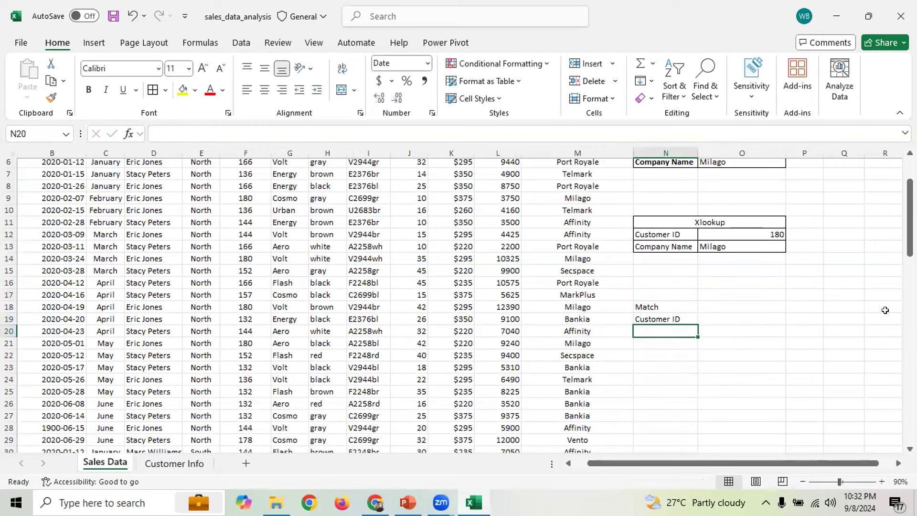
type("Position")
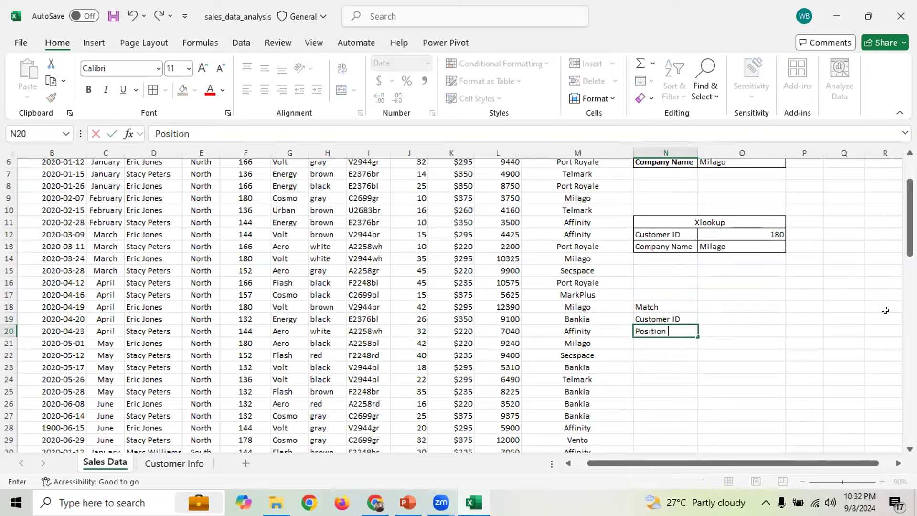
left_click(788, 355)
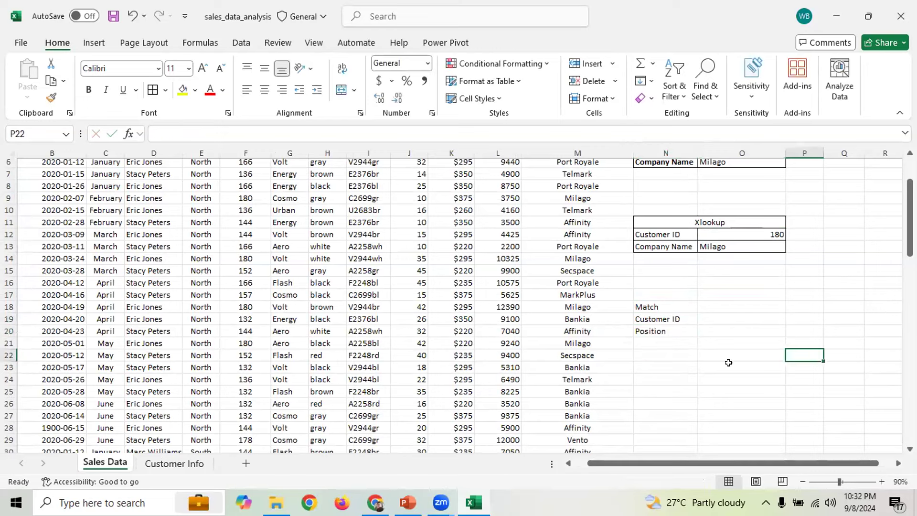
left_click(660, 365)
type("Index")
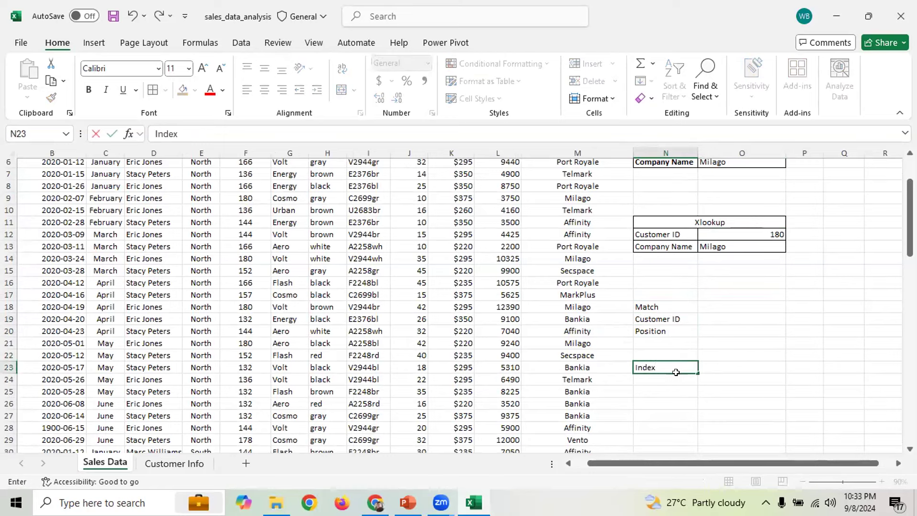
key("Return")
Add Customer ID and Value labels in N24:N25 under the Index heading
left_click_drag(652, 319, 652, 328)
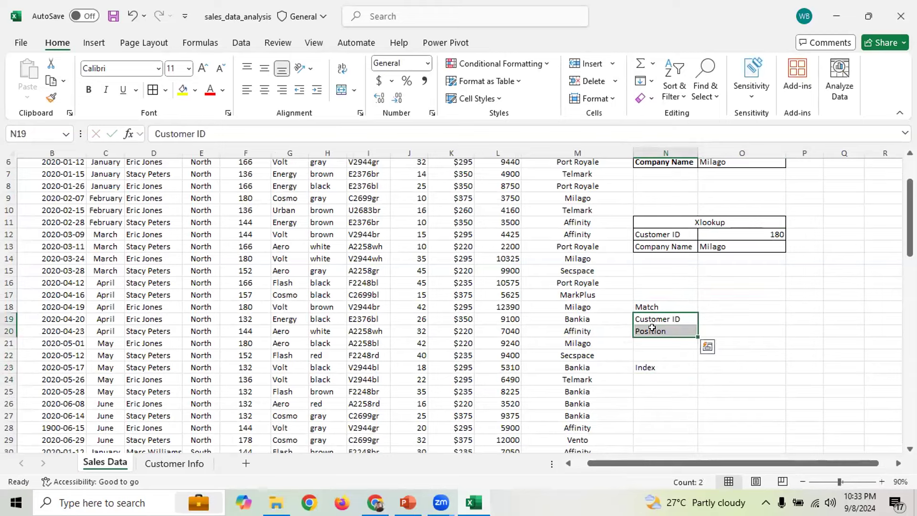
key("ctrl+c")
left_click(652, 380)
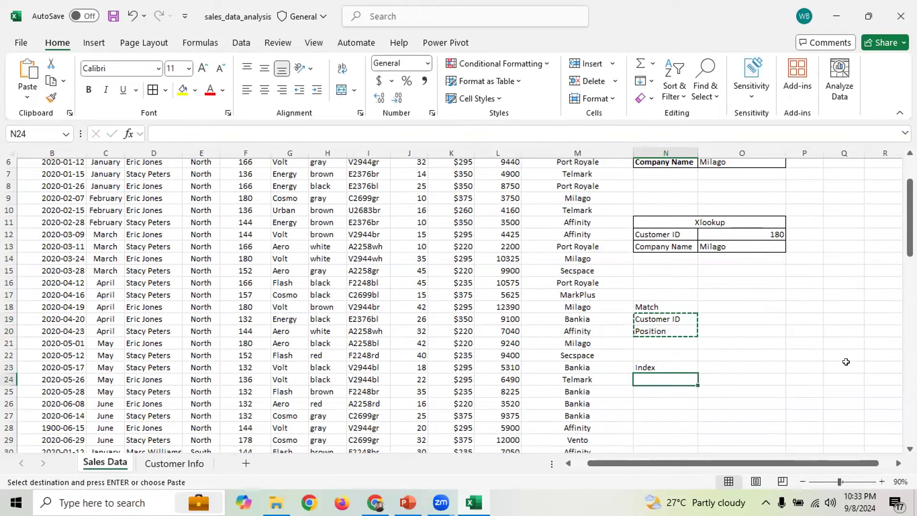
type("Customer ID")
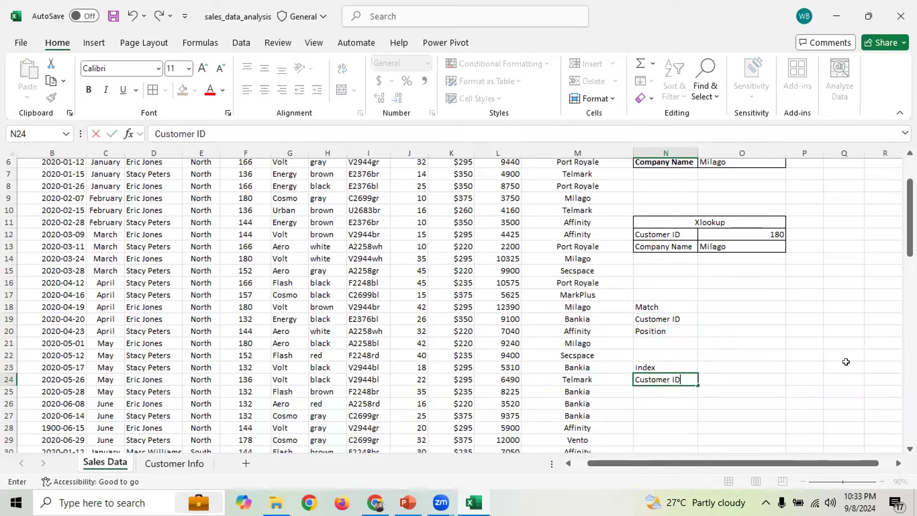
key("Return")
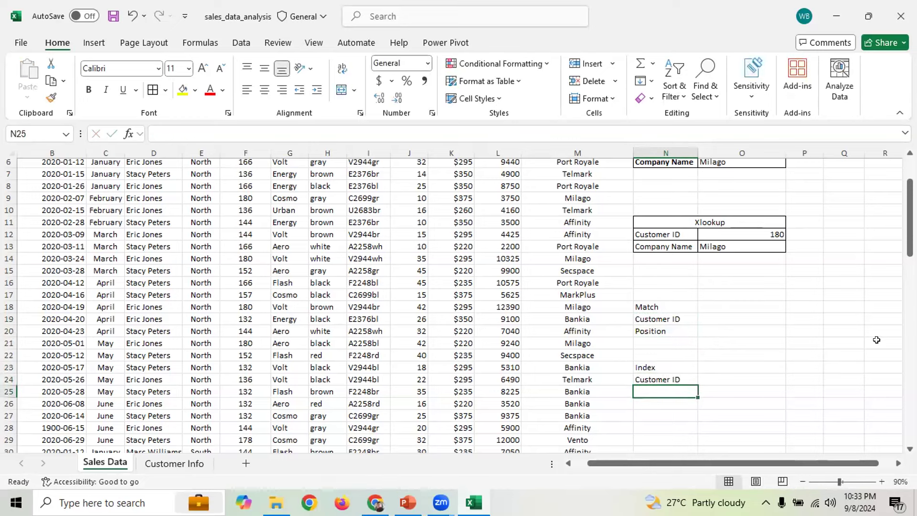
type("Value")
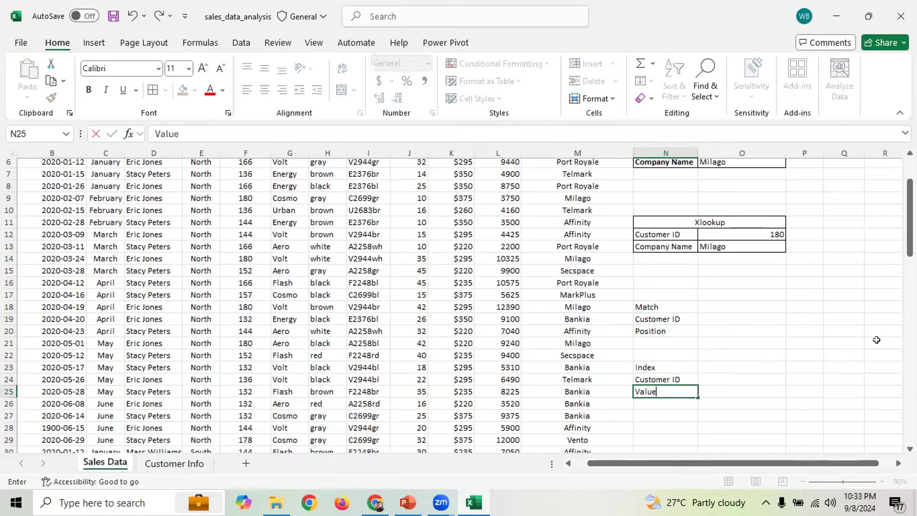
left_click(705, 399)
left_click(684, 327)
left_click(715, 326)
left_click_drag(641, 462, 675, 460)
left_click(684, 304)
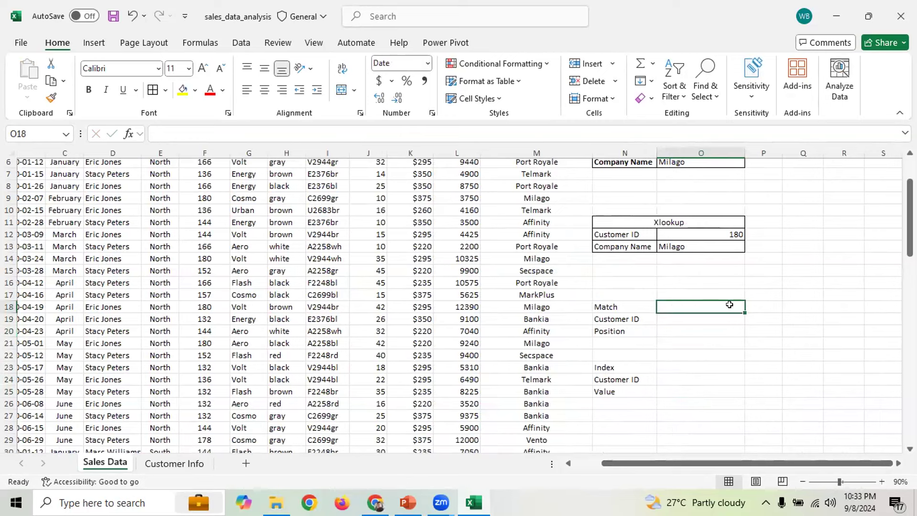
Enter customer ID 132 in O19 and check it on the Customer Info sheet
key("Return")
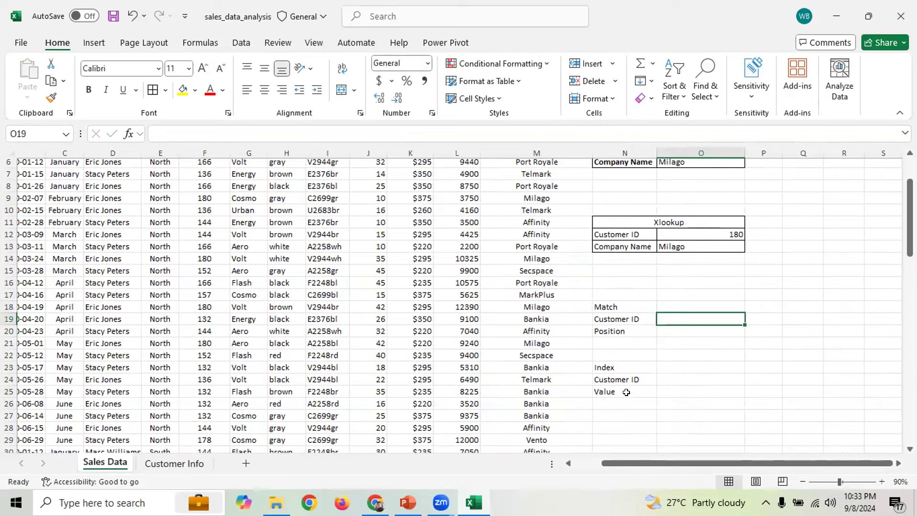
left_click(680, 370)
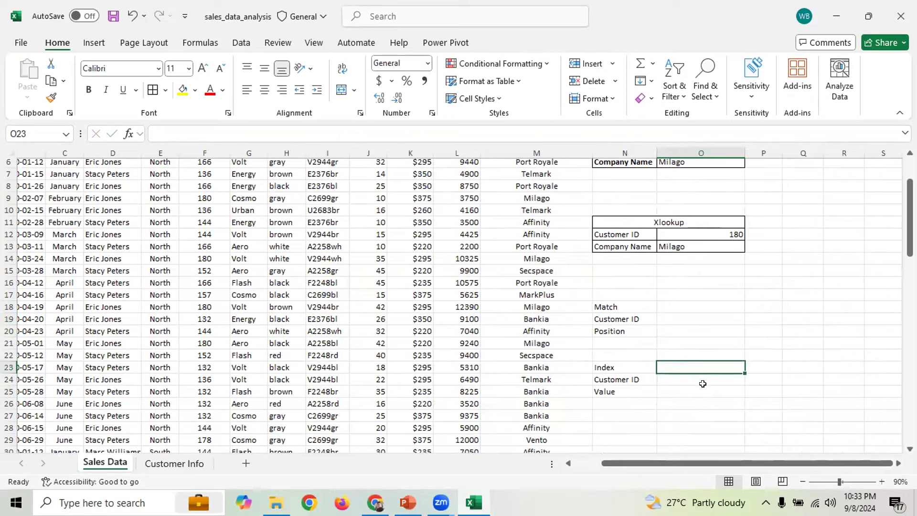
left_click(686, 316)
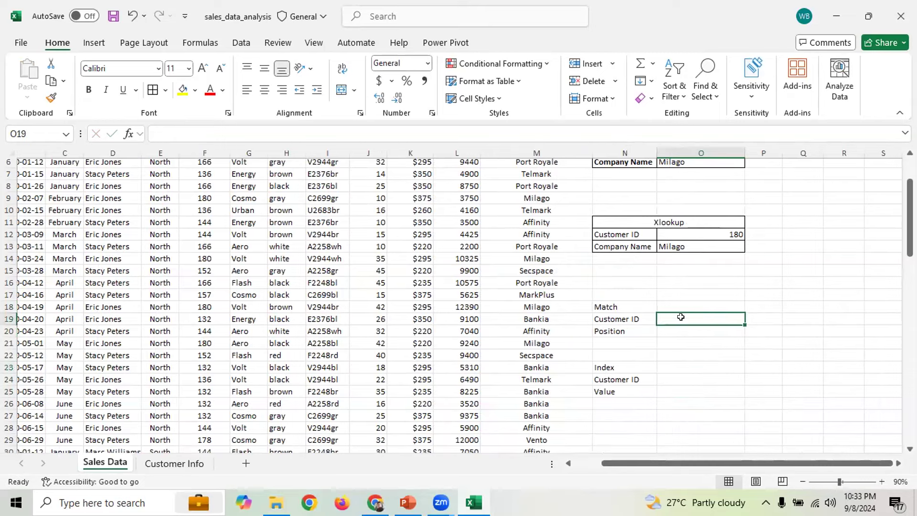
type("132")
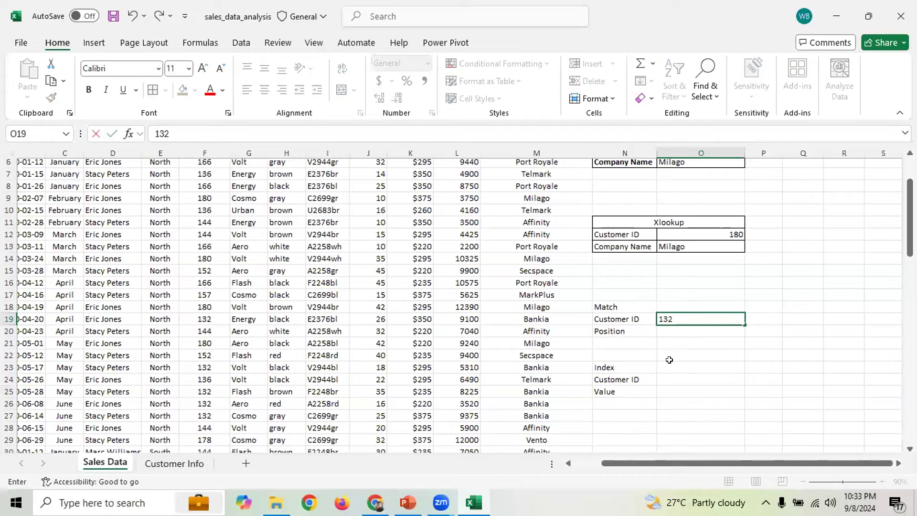
left_click(676, 333)
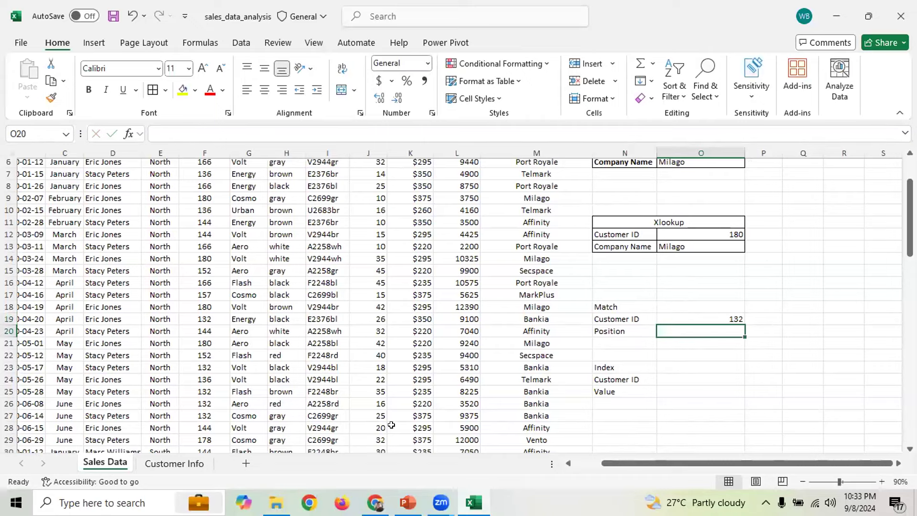
left_click(159, 462)
left_click(72, 183)
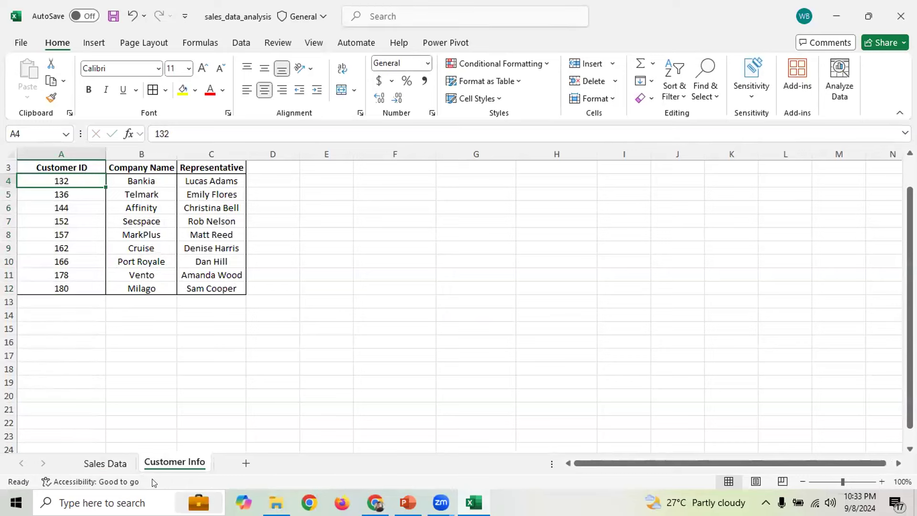
left_click(104, 463)
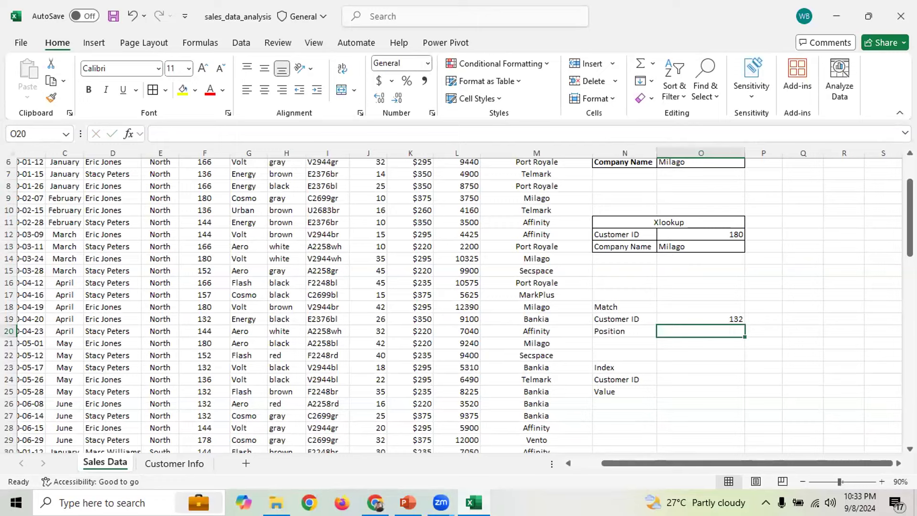
Enter =MATCH(O19,'Customer Info'!A4:A12,0) in O20, returning position 1
type("=")
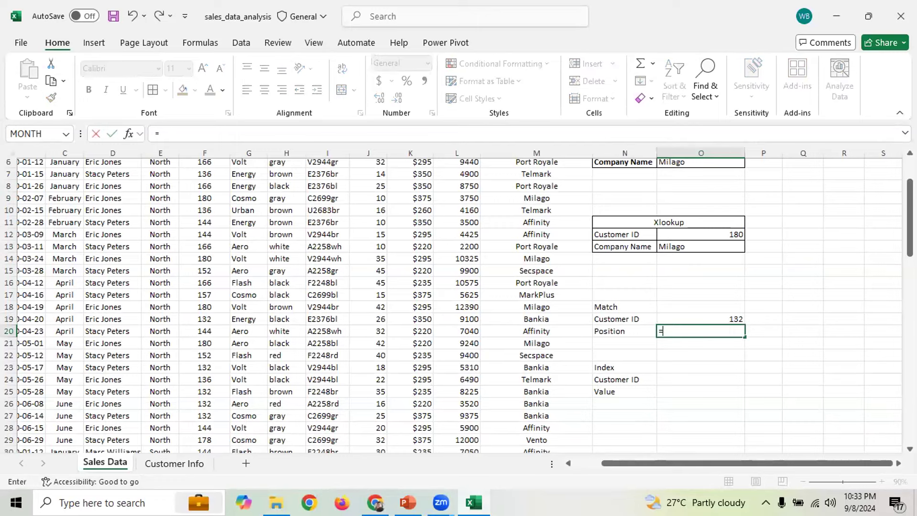
type("matc")
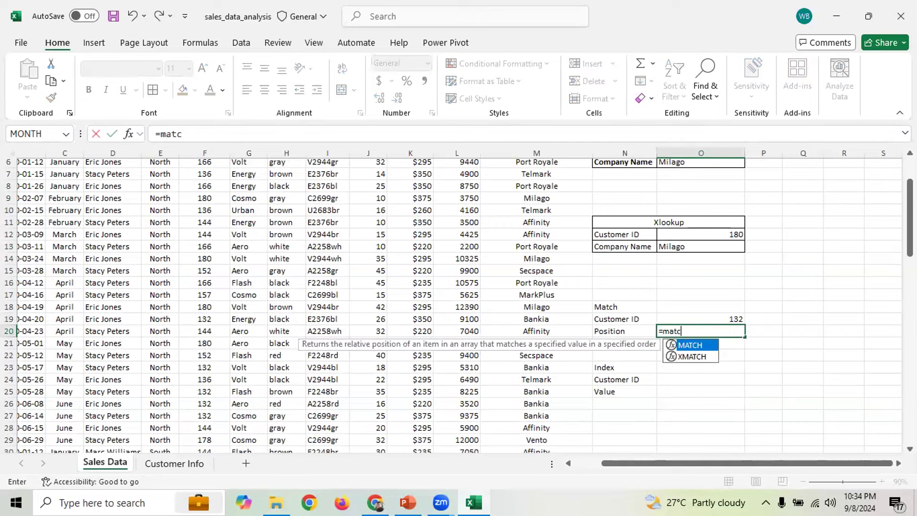
key("Tab")
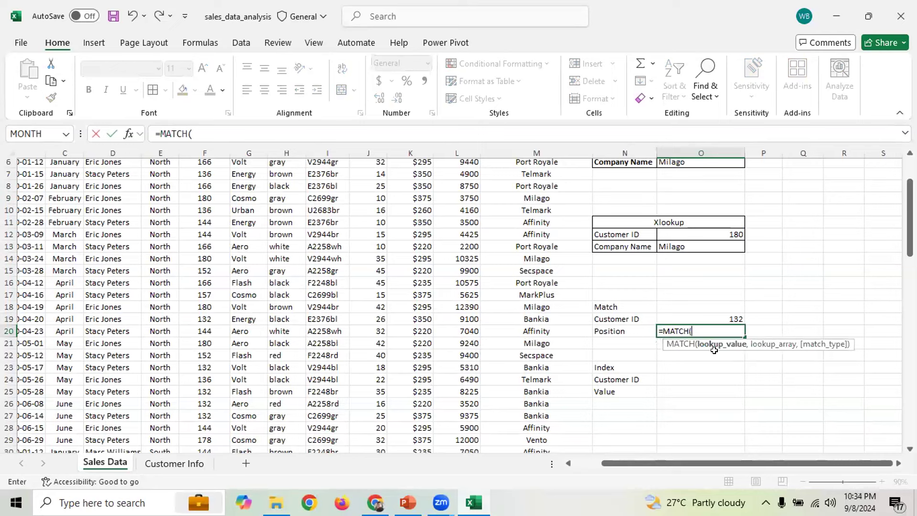
left_click(734, 318)
type(",")
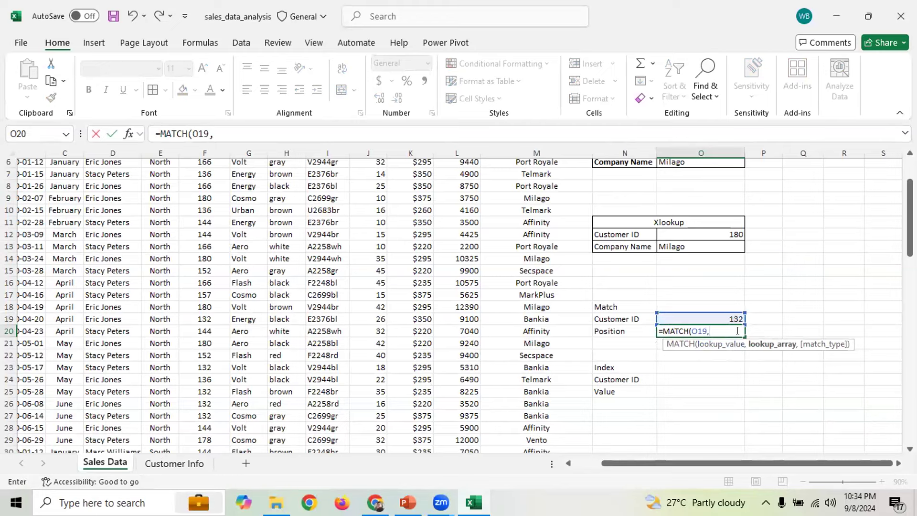
left_click(148, 466)
left_click_drag(61, 179, 59, 285)
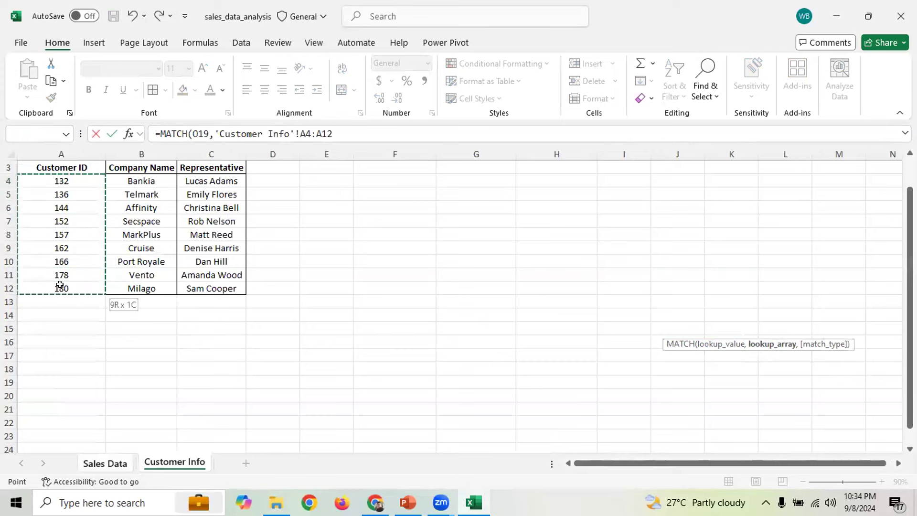
type(",")
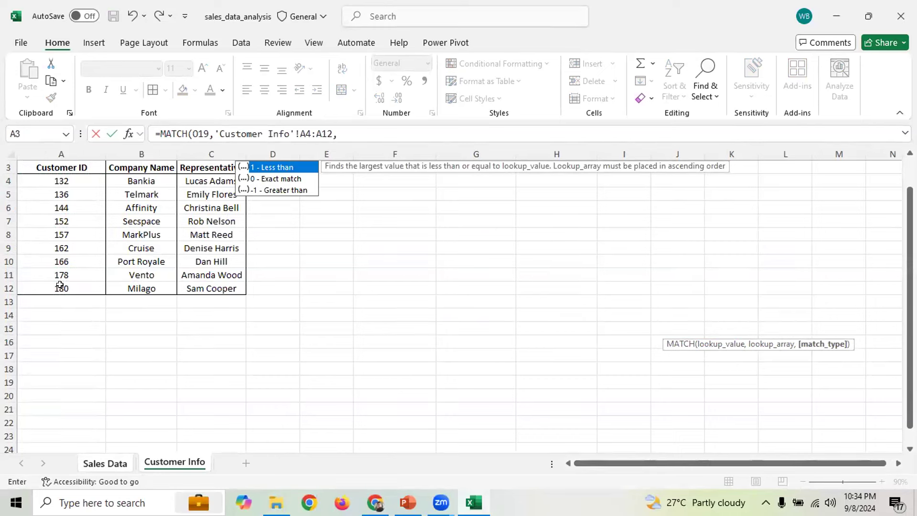
type("0")
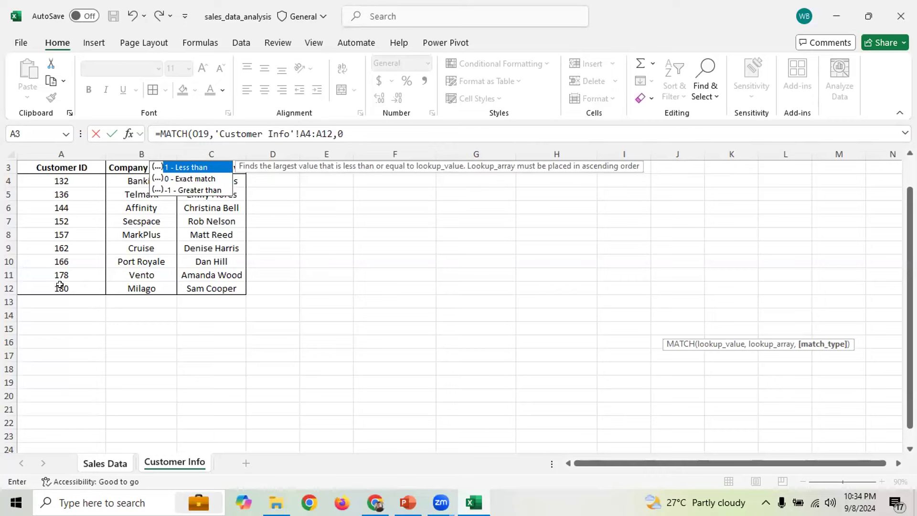
type(")")
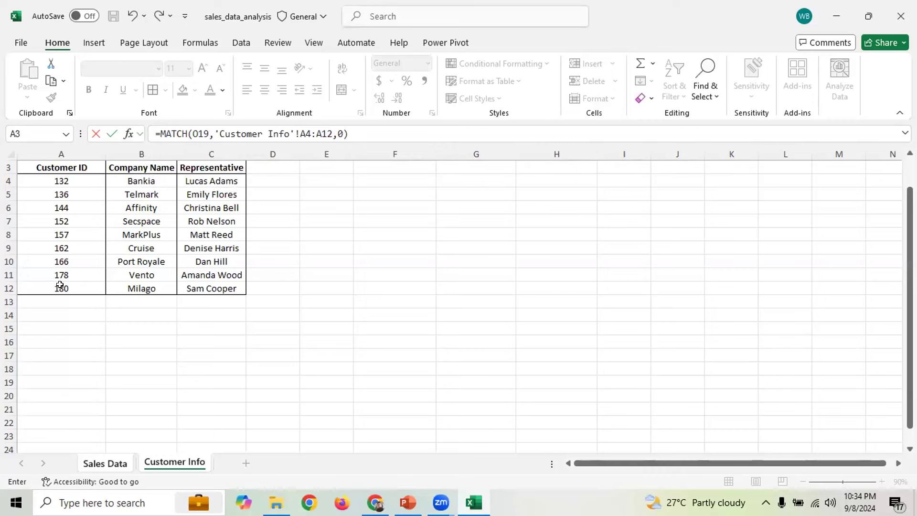
key("Return")
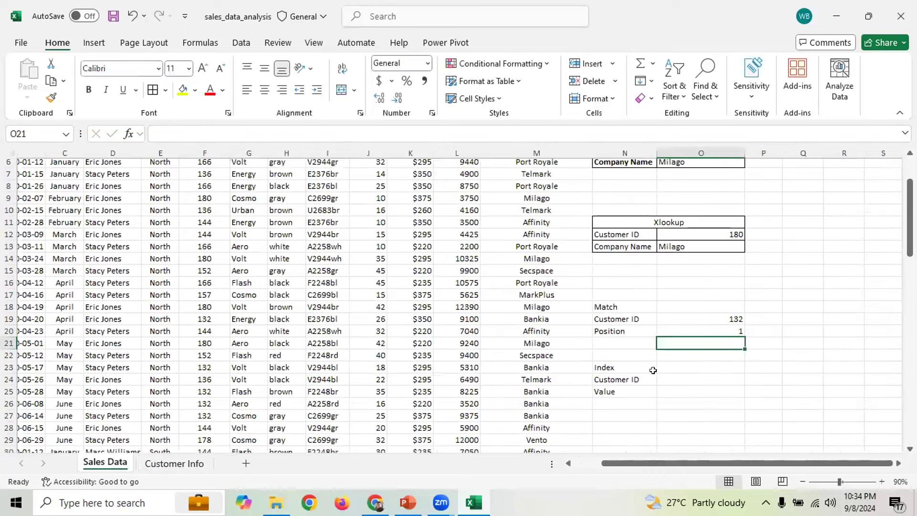
Dismiss the replace-data warning and inspect the MATCH formula in the Position cell O20
left_click(725, 326)
left_click_drag(730, 321, 731, 317)
left_click(565, 234)
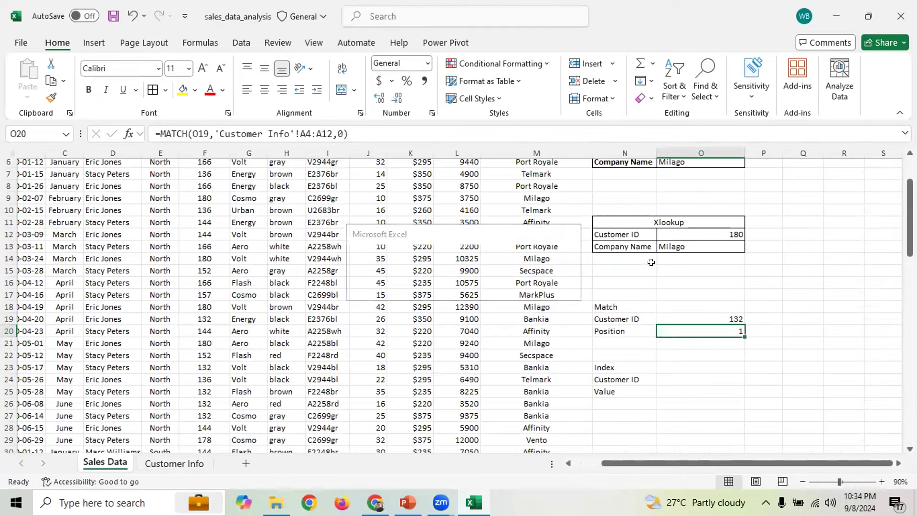
left_click(730, 319)
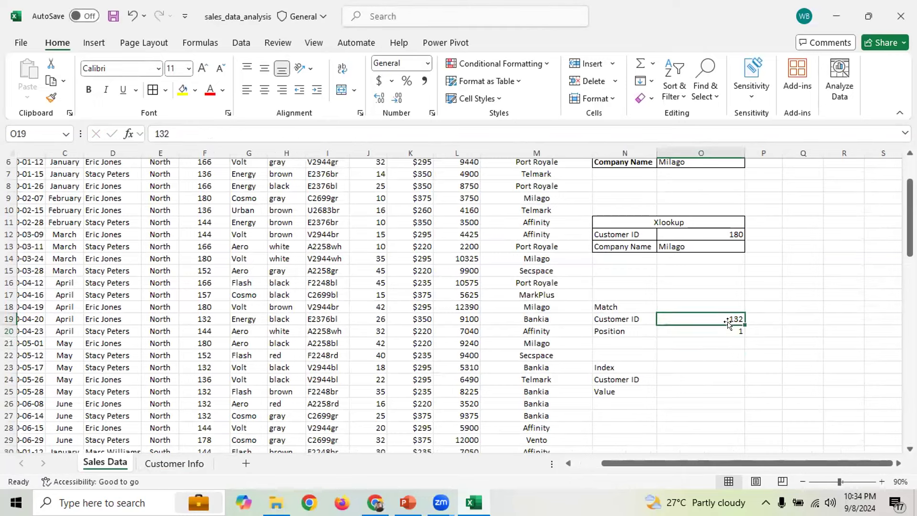
key("Down")
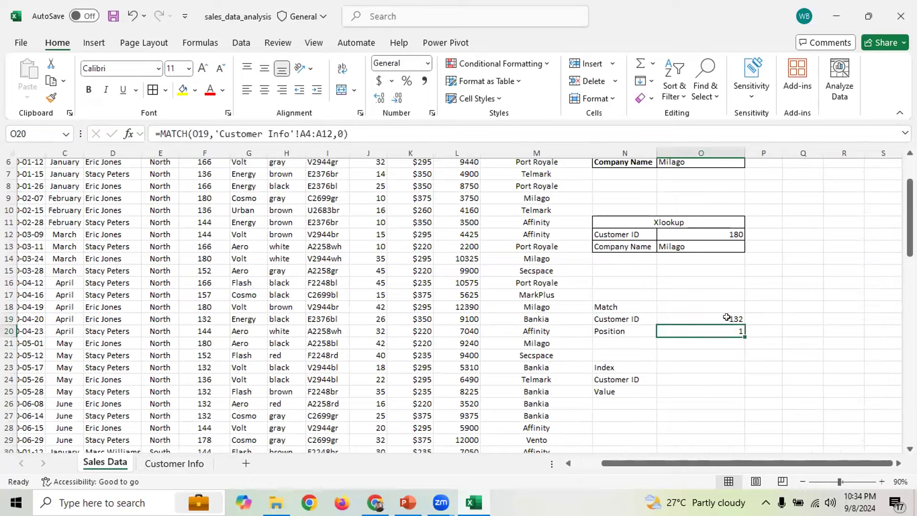
key("Up")
Enter Customer ID 178 in O19 and compare IDs 180 and 157 on the Customer Info sheet
type("178")
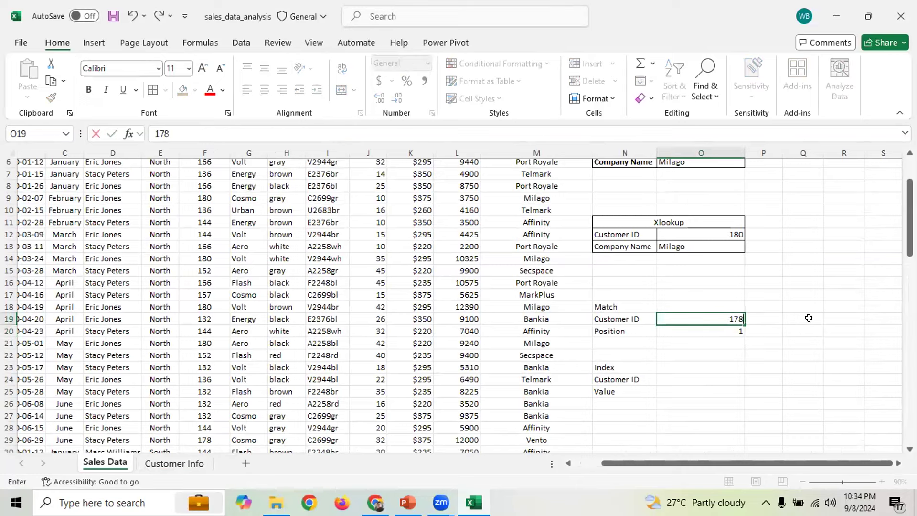
key("Return")
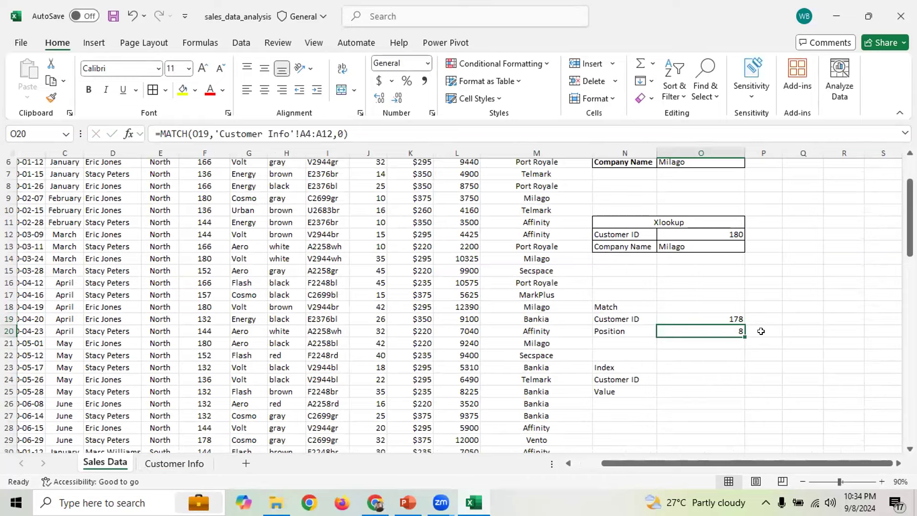
left_click(174, 464)
left_click(53, 287)
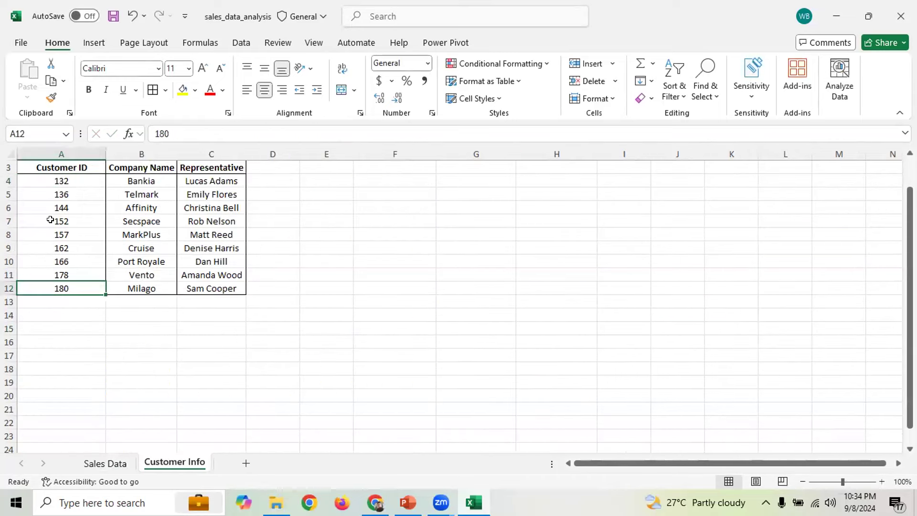
left_click(67, 234)
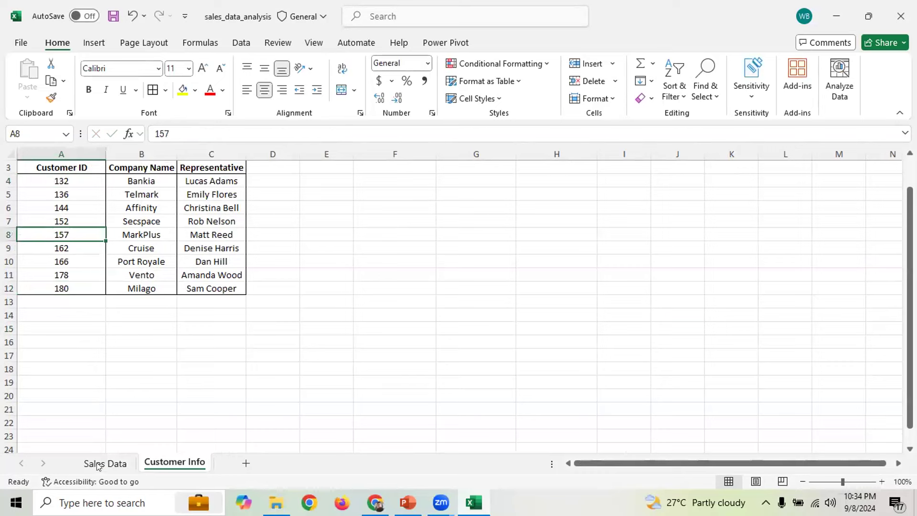
key("ctrl+Page_Up")
Change the Customer ID in O19 to 157 to recalculate the Position
key("Up")
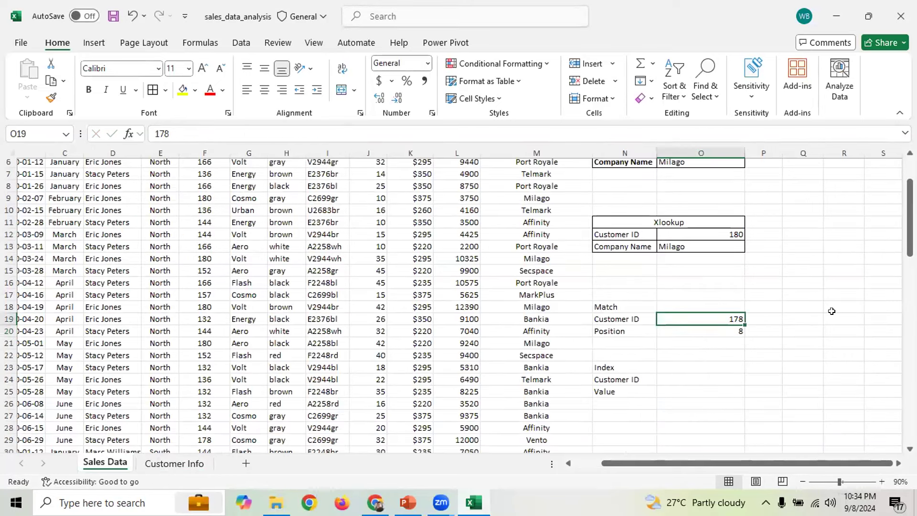
key("F2")
key("BackSpace")
key("BackSpace")
type("57")
key("Return")
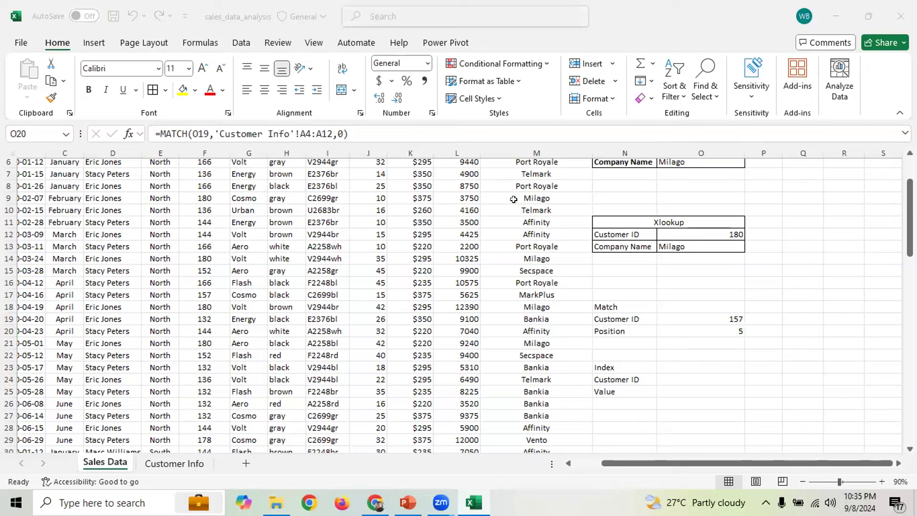
Set O19 back to Customer ID 178 so the Position shows 8
left_click(736, 318)
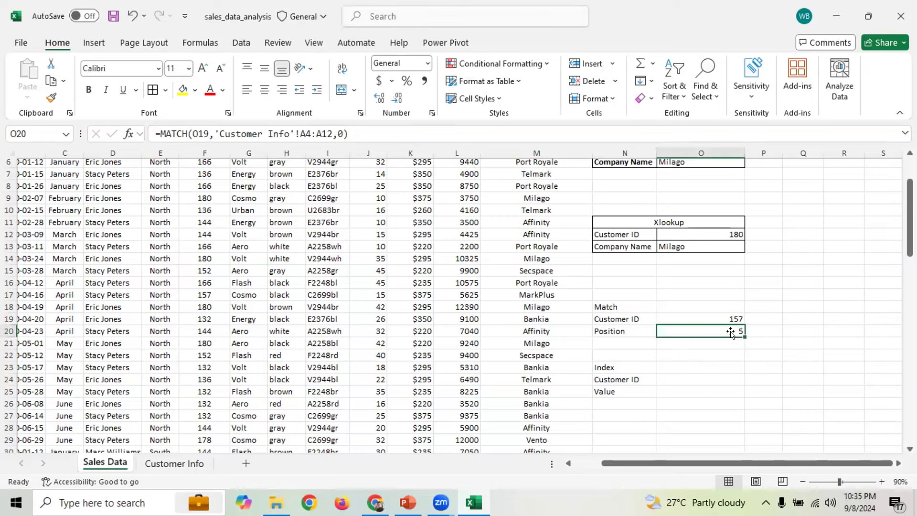
left_click(733, 317)
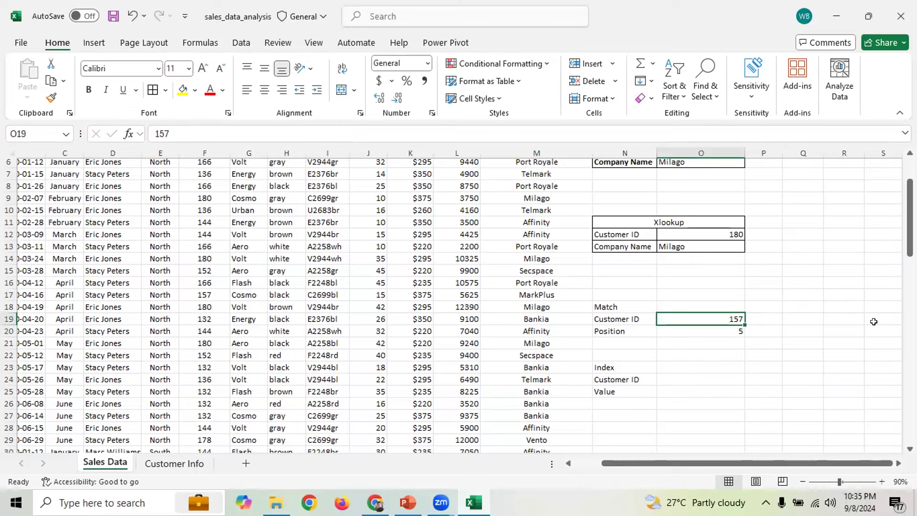
type("178")
key("Return")
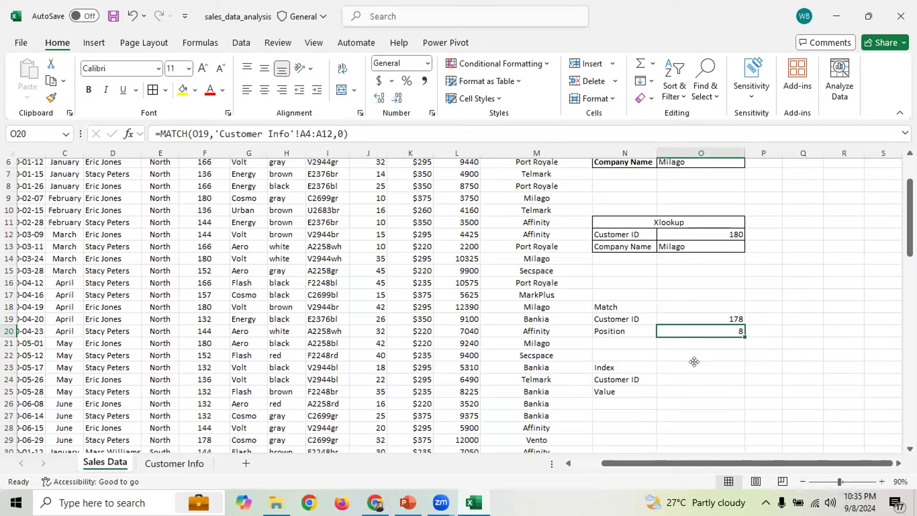
left_click(701, 377)
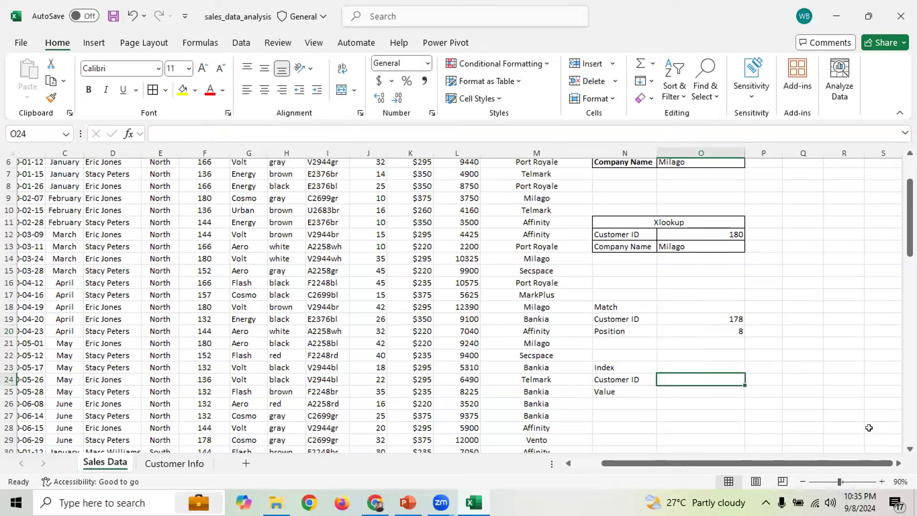
Start a Value formula in O25 referencing O24, then cancel it
left_click(679, 387)
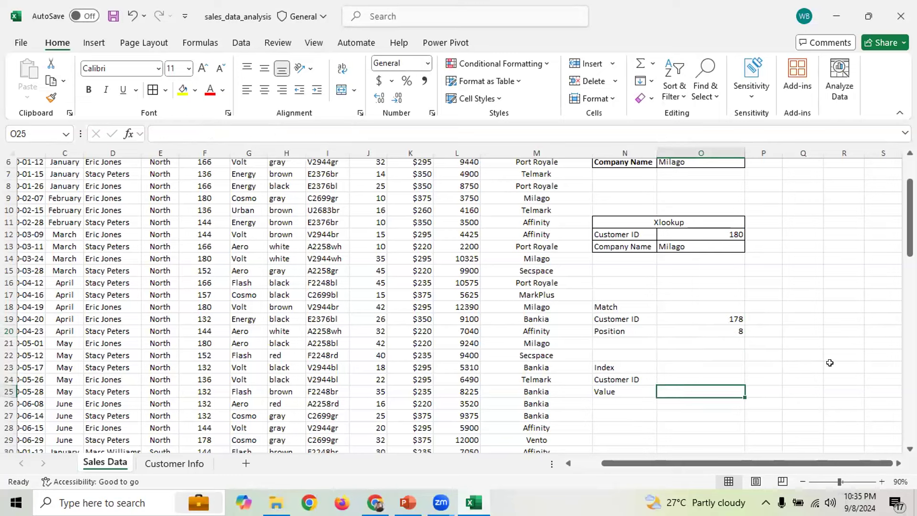
type("=")
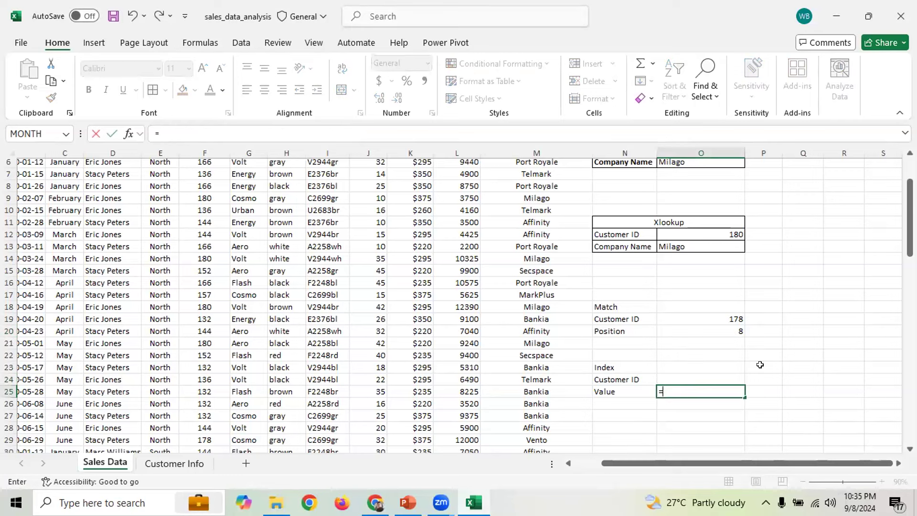
left_click(684, 377)
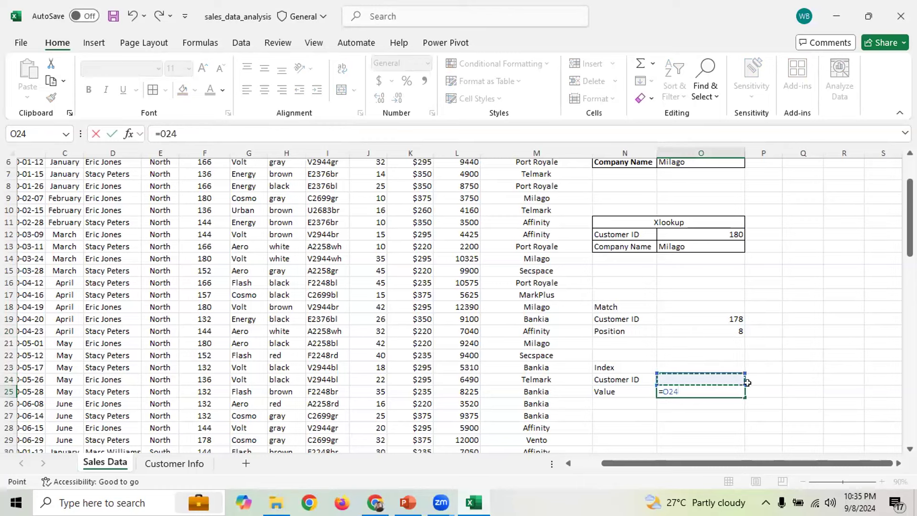
left_click(841, 402)
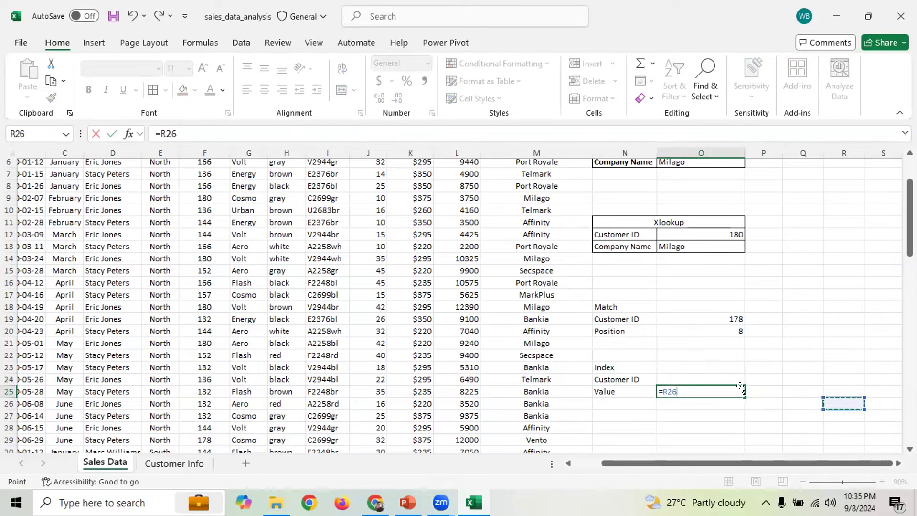
key("Escape")
Enter Customer ID 178 in the Index block's O24
left_click(700, 377)
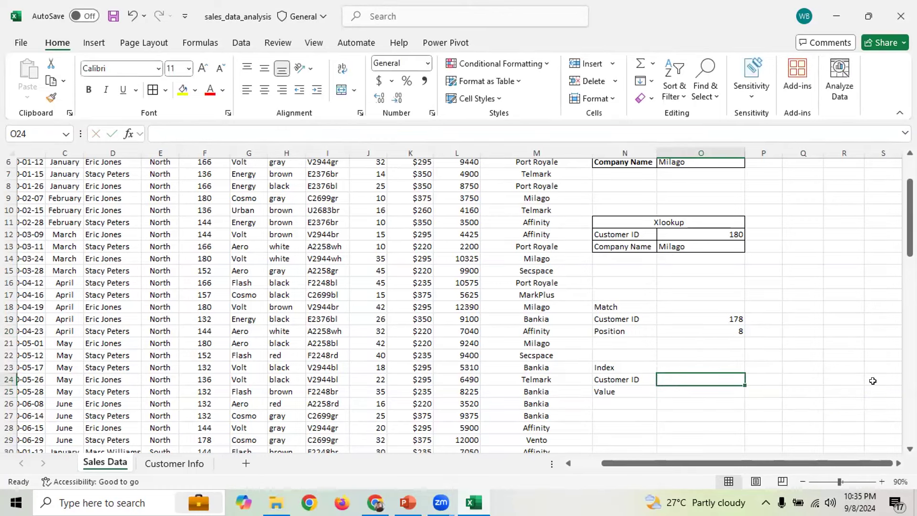
type("132")
key("BackSpace")
key("BackSpace")
key("BackSpace")
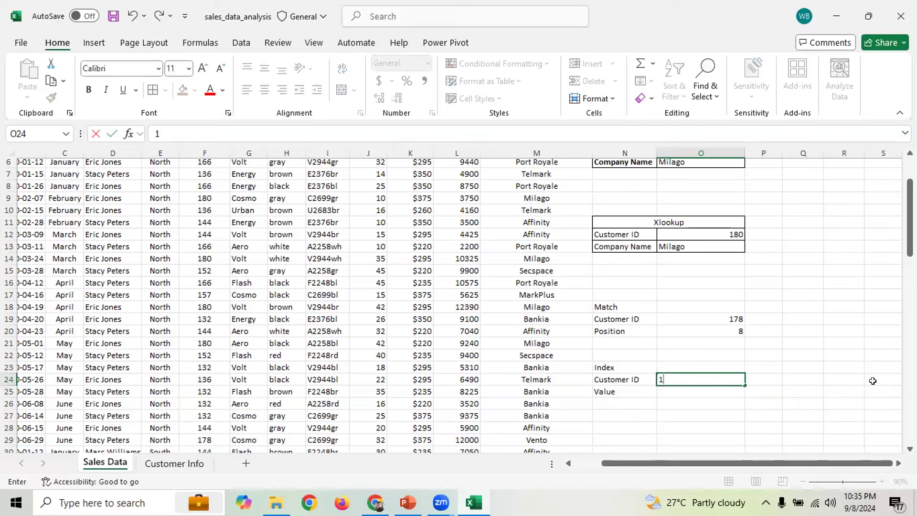
type("178")
key("Return")
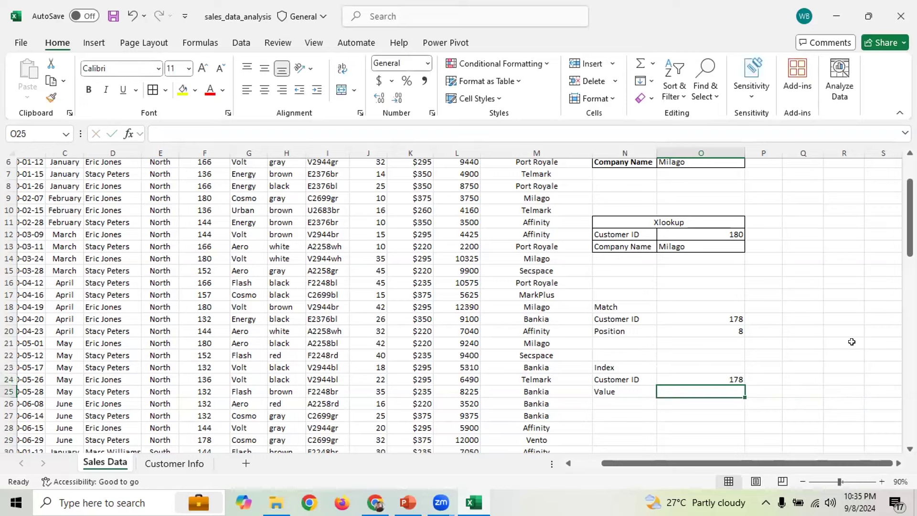
Check the MATCH formula in O20, then begin typing =INDEX in O25
left_click(728, 329)
left_click(712, 391)
type("=")
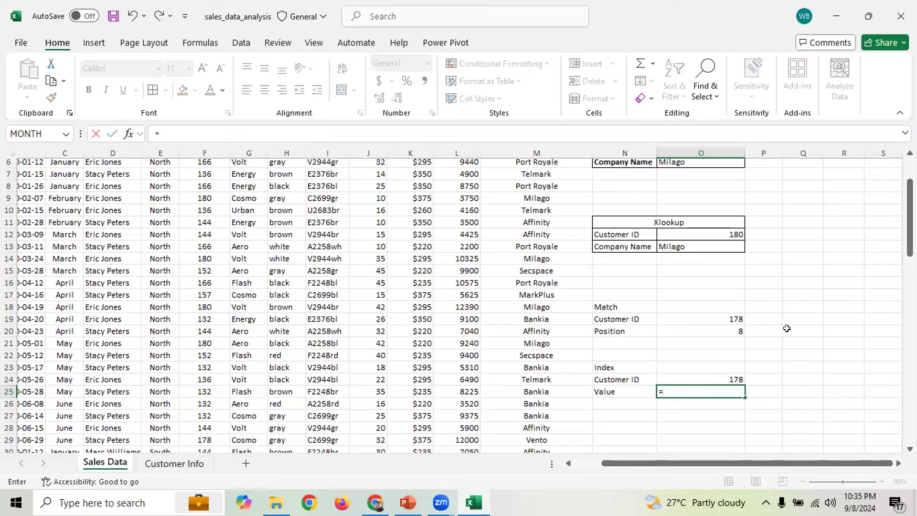
type("inde")
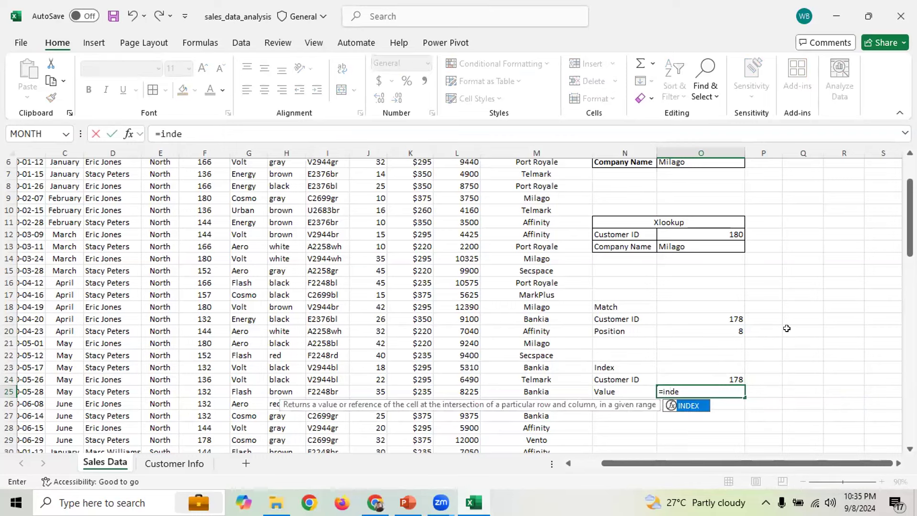
Enter =INDEX('Customer Info'!A4:C12,8,3) in O25, picking the range on the Customer Info sheet
key("Tab")
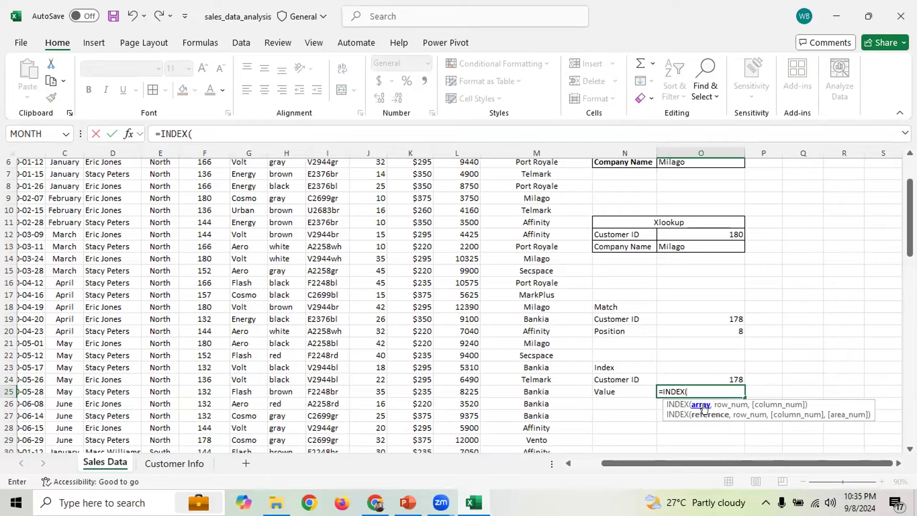
left_click(175, 463)
left_click_drag(61, 181, 212, 286)
type(",")
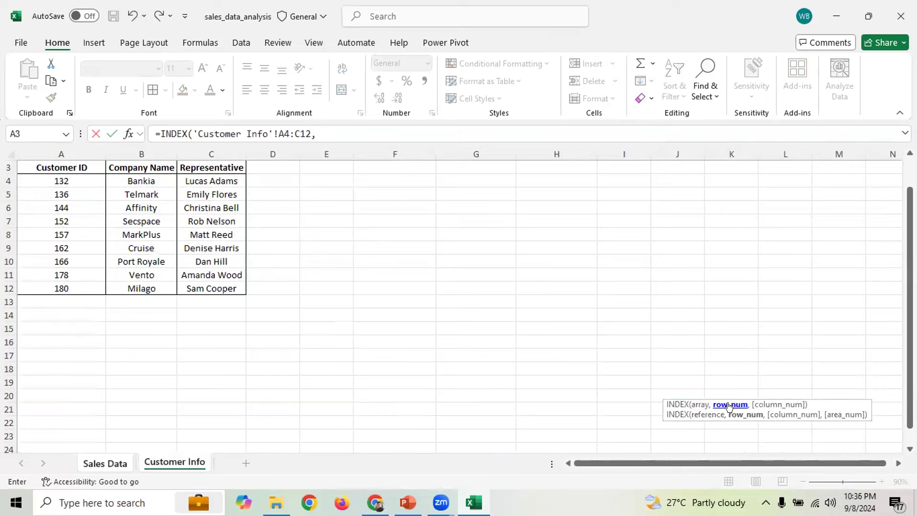
left_click(318, 135)
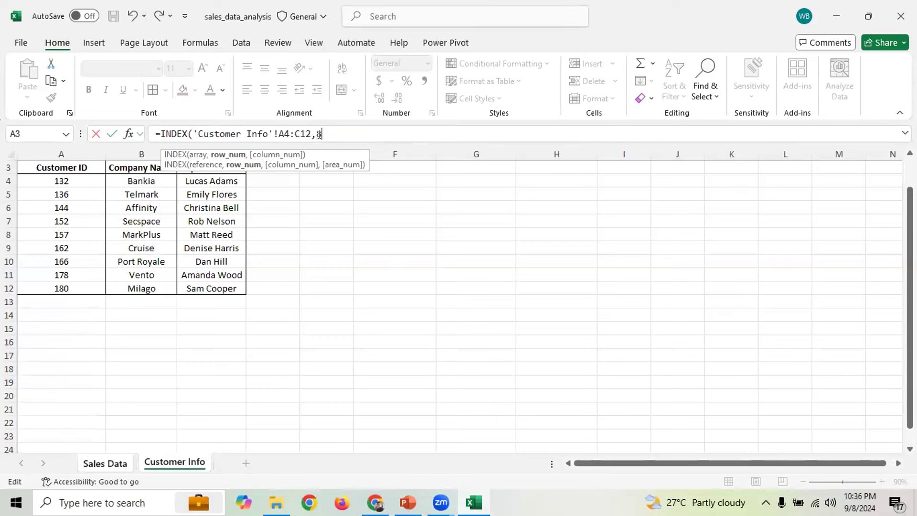
type("2,")
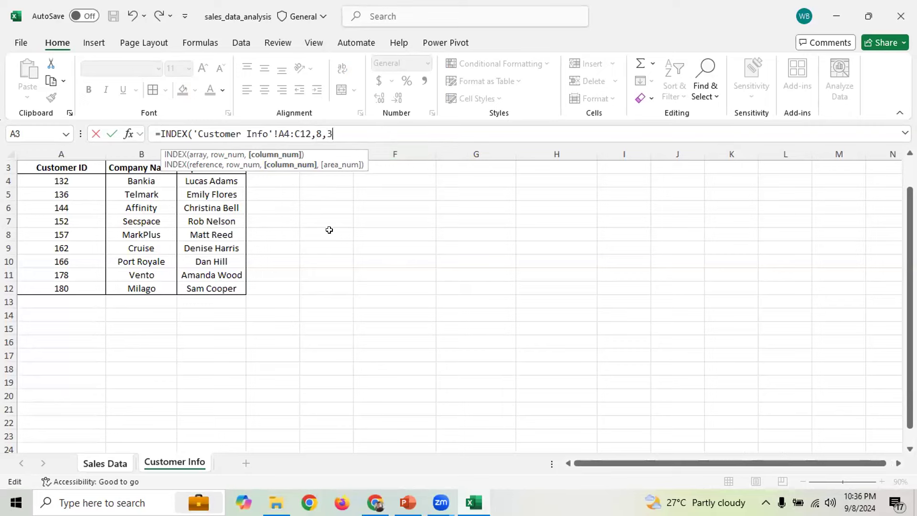
type(")")
key("Return")
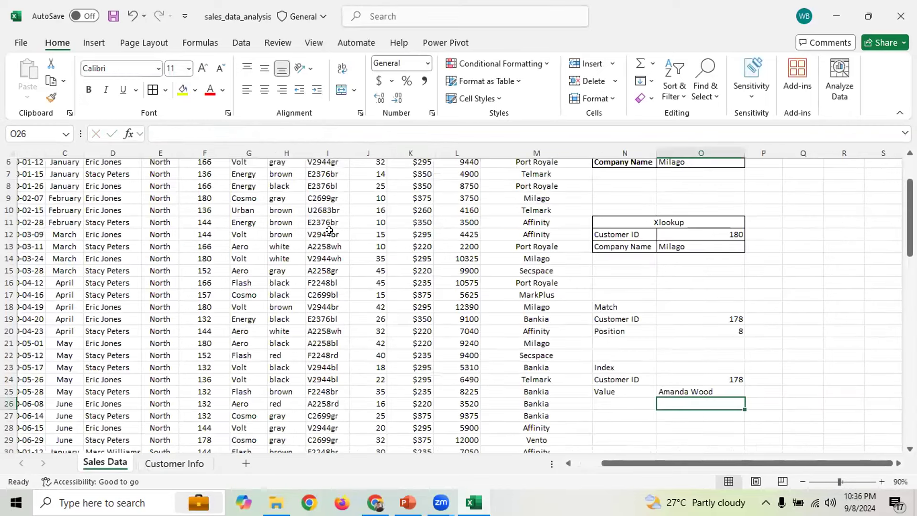
Change the INDEX column argument in O25 from 3 to 2 so it returns Vento
left_click_drag(707, 396, 708, 392)
left_click(570, 233)
left_click(159, 467)
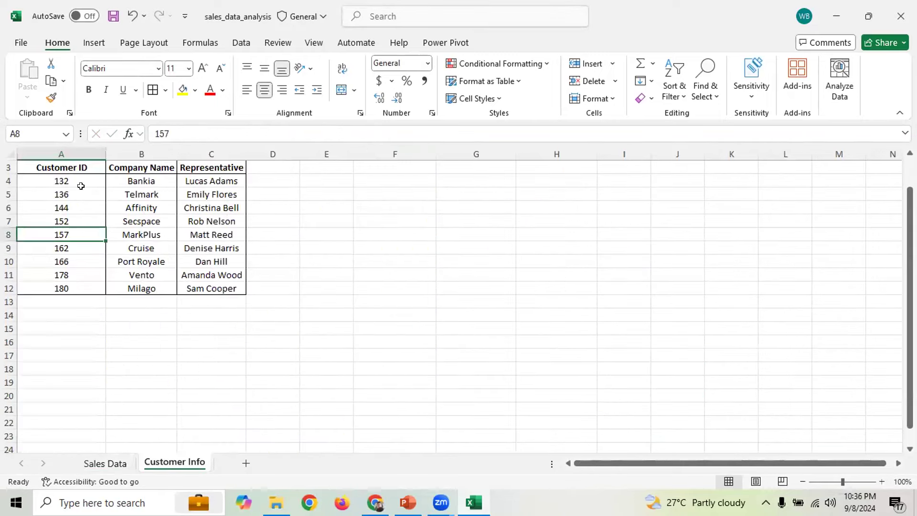
left_click(99, 461)
left_click(705, 390)
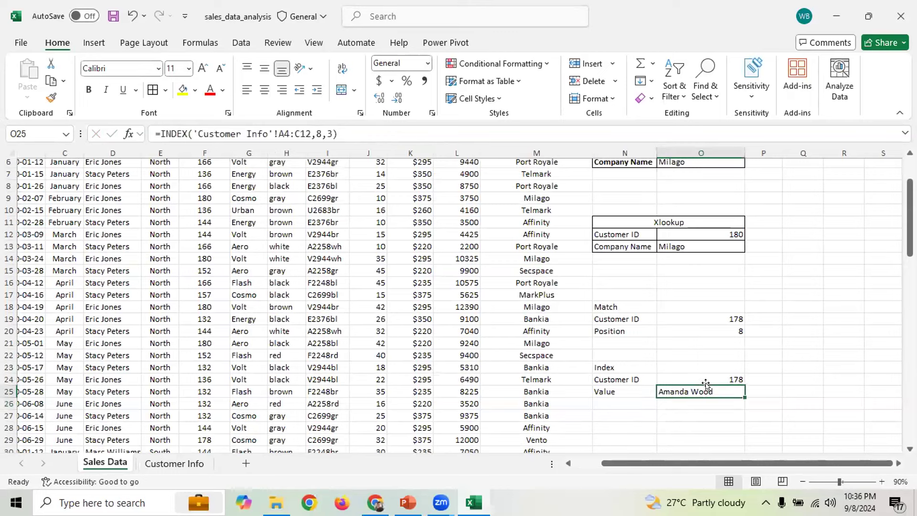
left_click(328, 130)
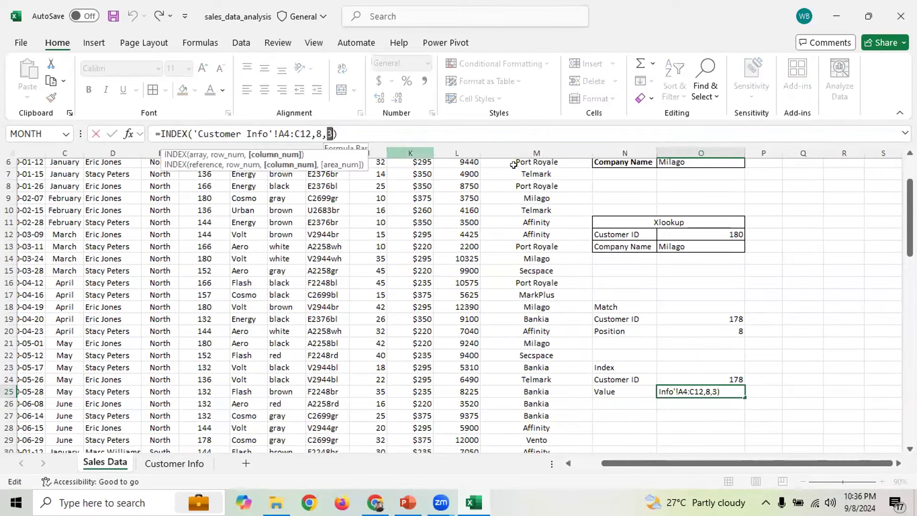
key("BackSpace")
type("2")
key("Return")
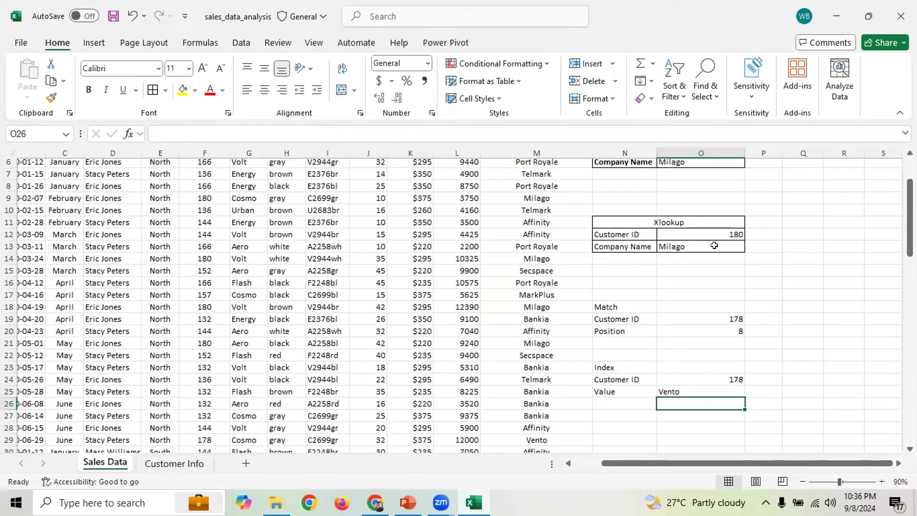
left_click(727, 379)
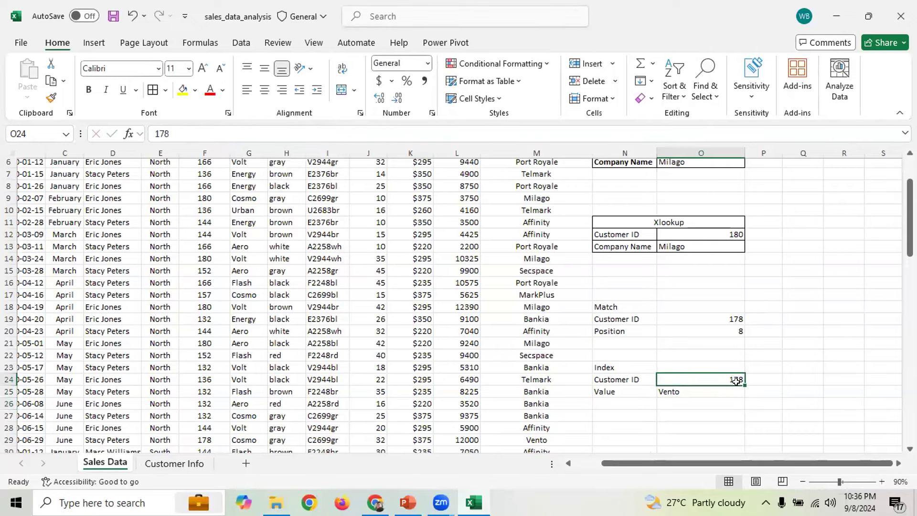
Enter Customer ID 180 in both the Match cell O19 and the Index cell O24
scroll(736, 381, "up", 1)
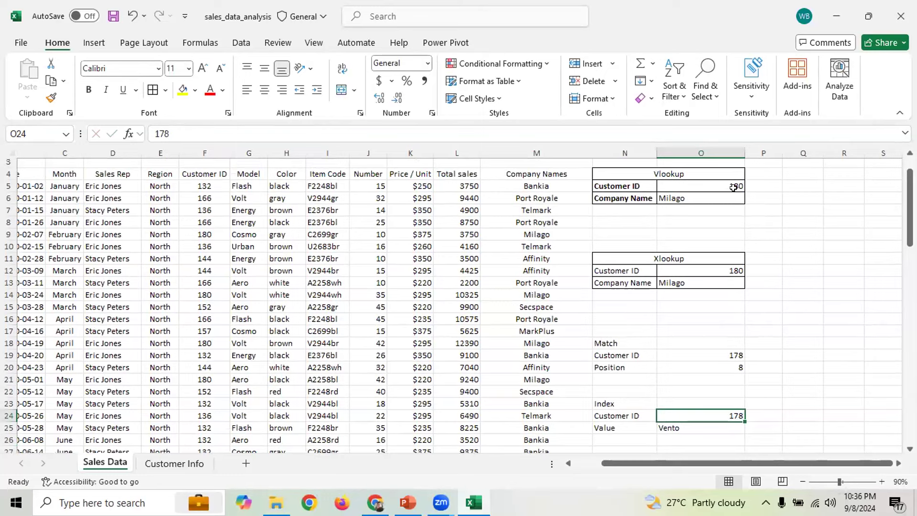
left_click(733, 354)
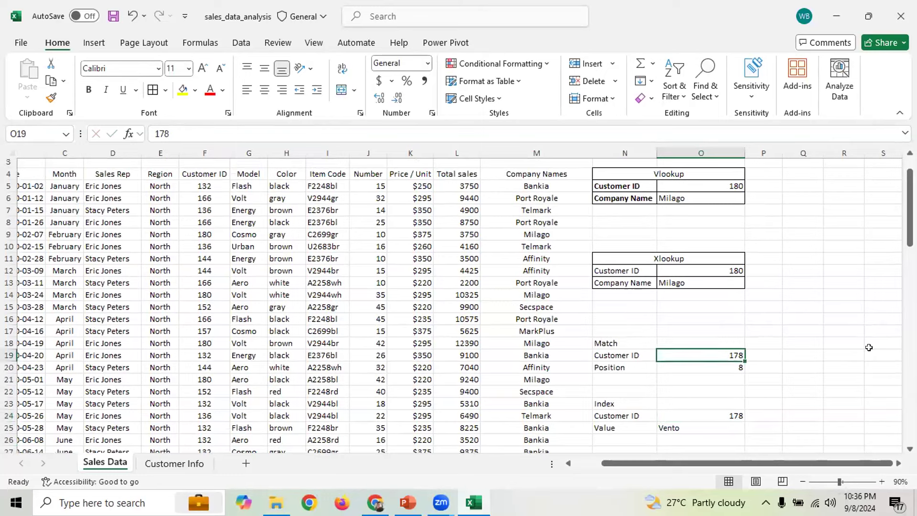
type("180")
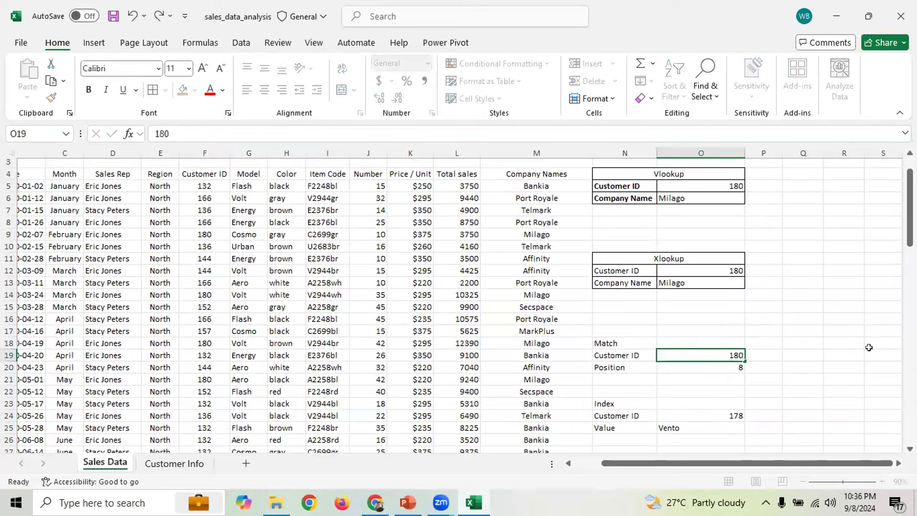
key("Return")
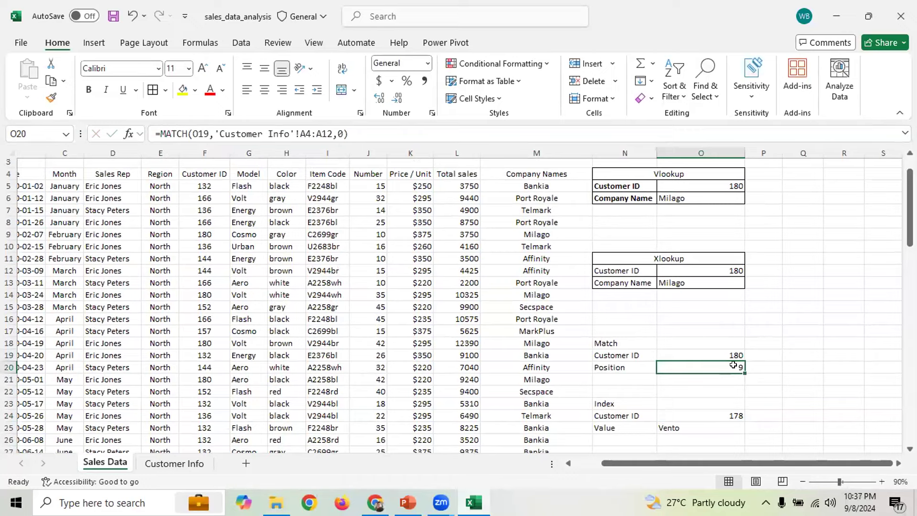
left_click(724, 415)
left_click_drag(910, 207, 910, 238)
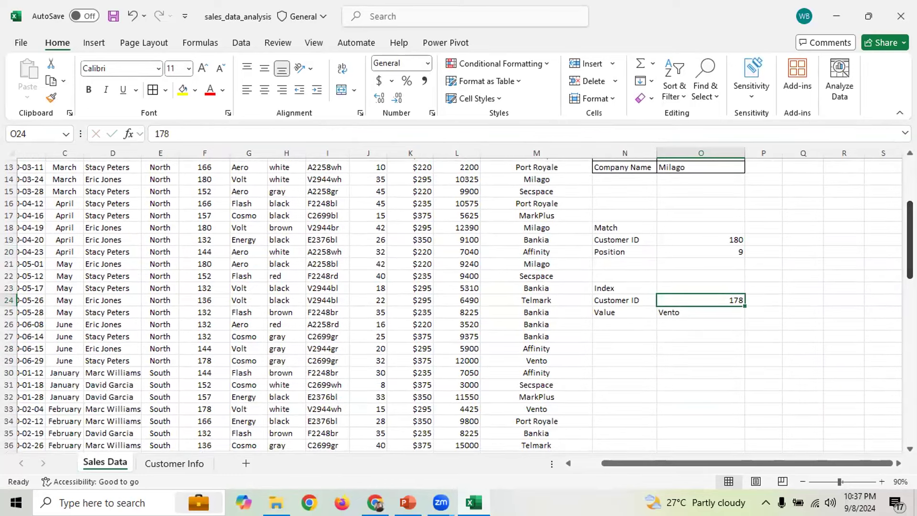
type("180")
key("Return")
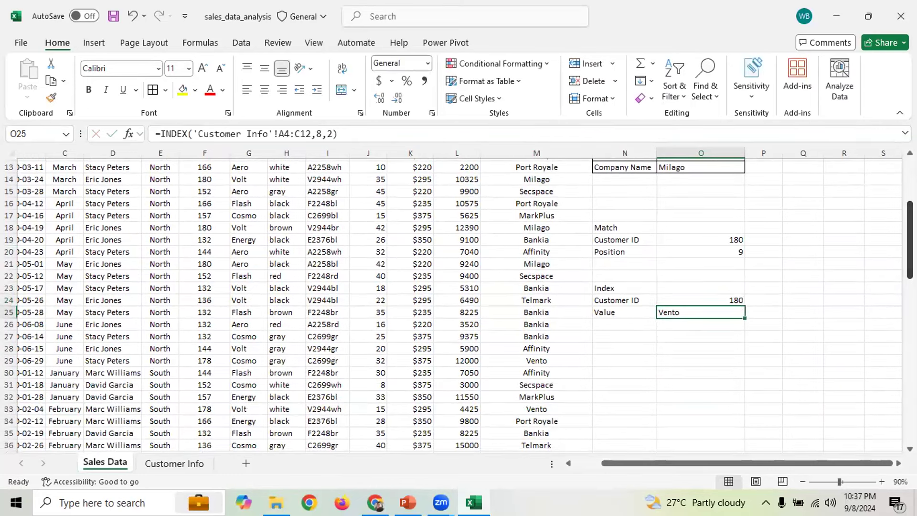
Change the INDEX row argument in O25 from 8 to 9, returning Milago
double_click(319, 133)
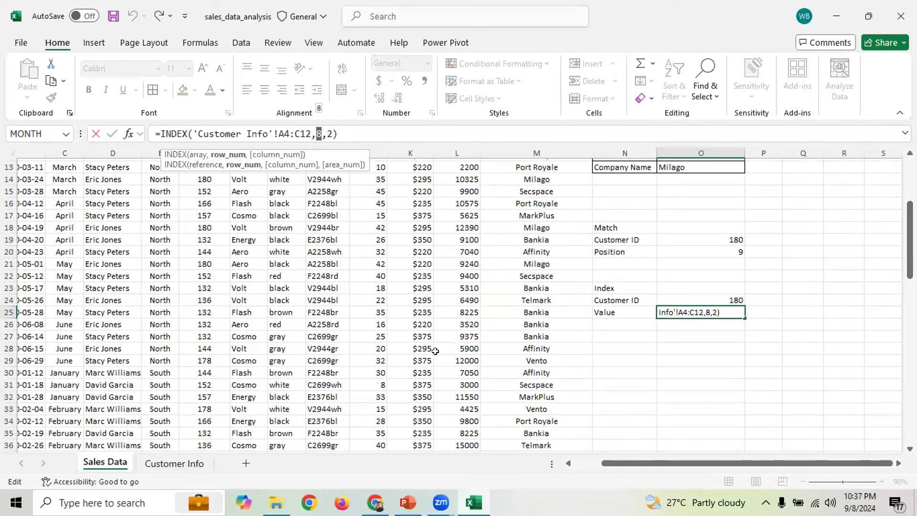
type("9")
key("Return")
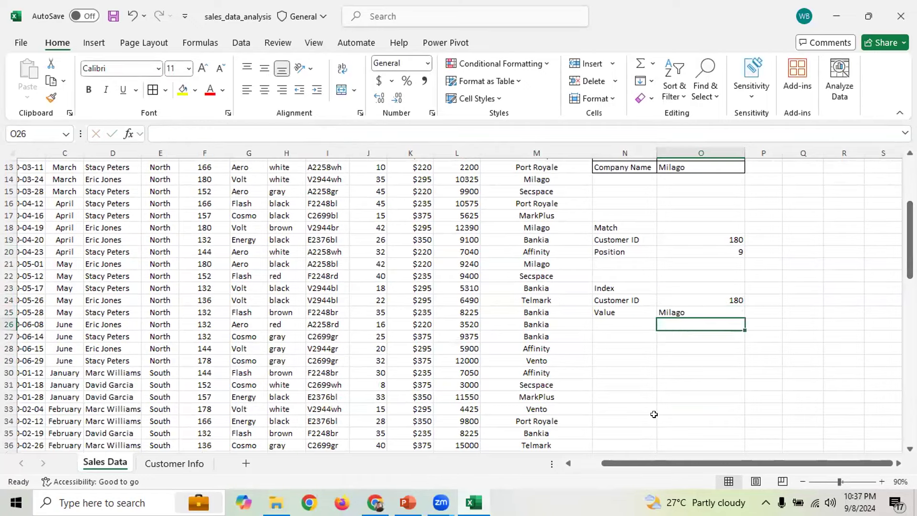
Copy the MATCH expression from O20's formula, leaving that cell unchanged
left_click_drag(910, 239, 910, 227)
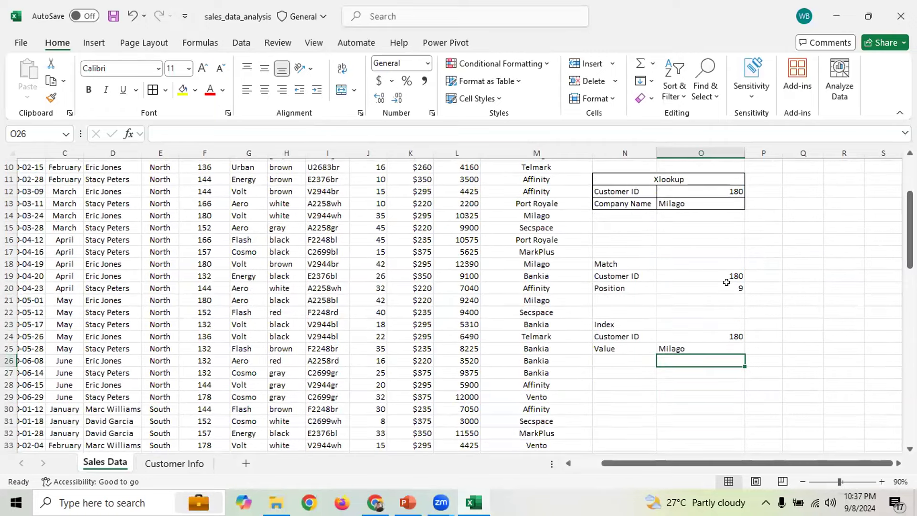
key("Up")
key("Up")
key("Up")
key("Up")
key("Up")
key("Up")
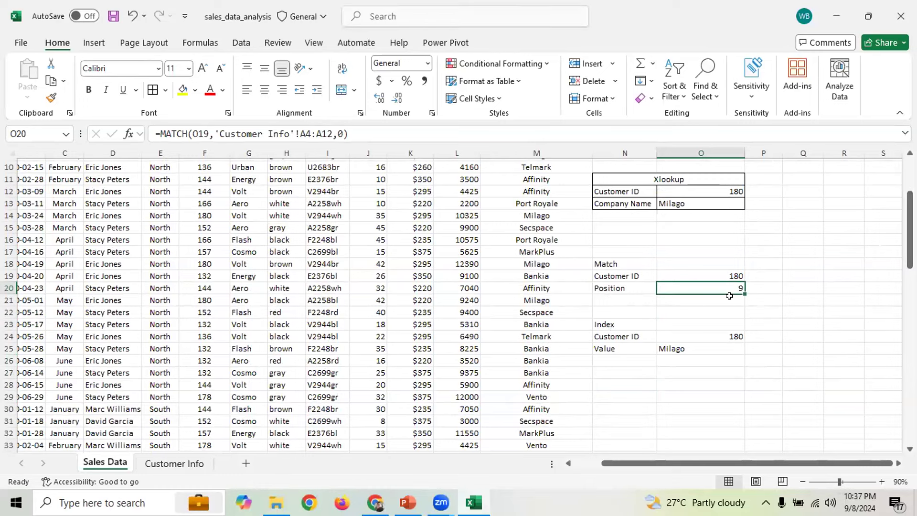
left_click(703, 353)
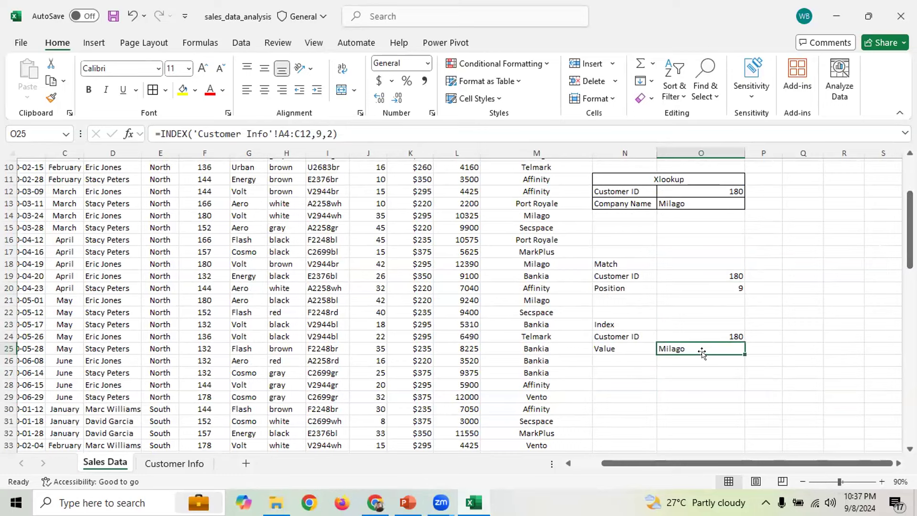
left_click(736, 286)
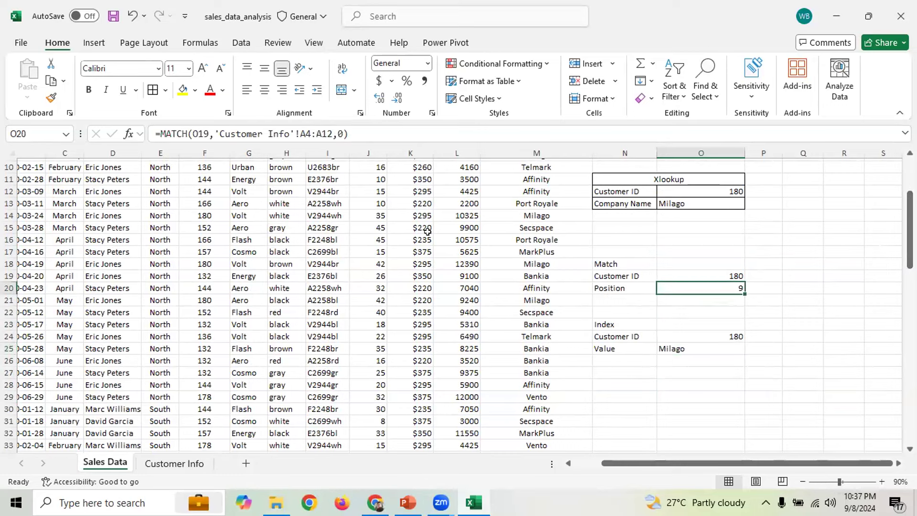
left_click_drag(160, 133, 353, 130)
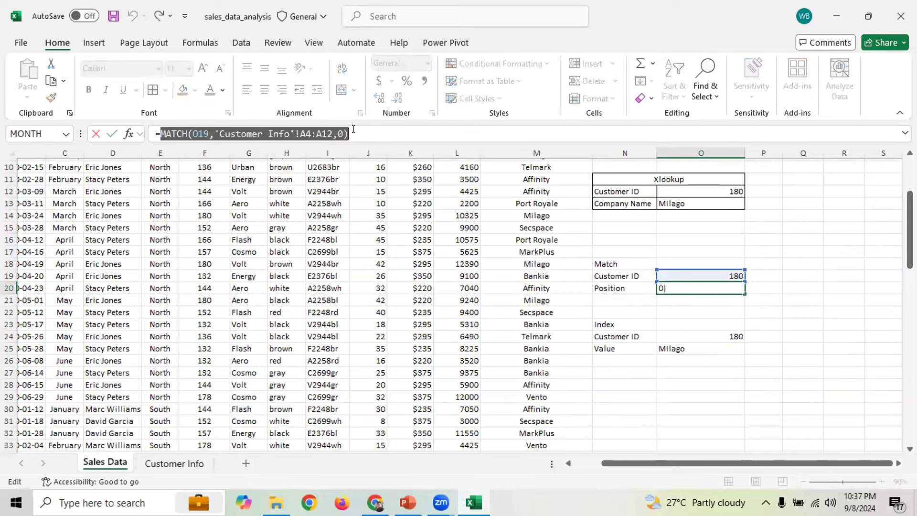
key("ctrl+c")
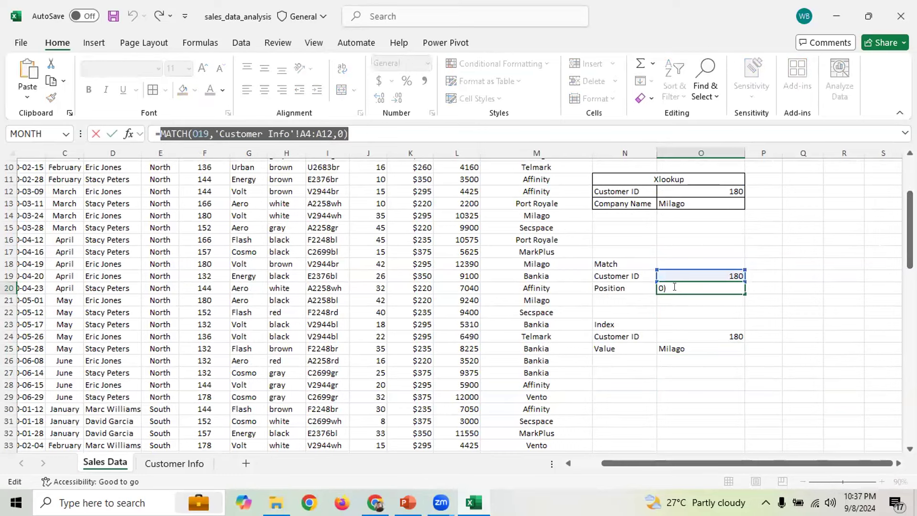
key("Escape")
left_click(686, 348)
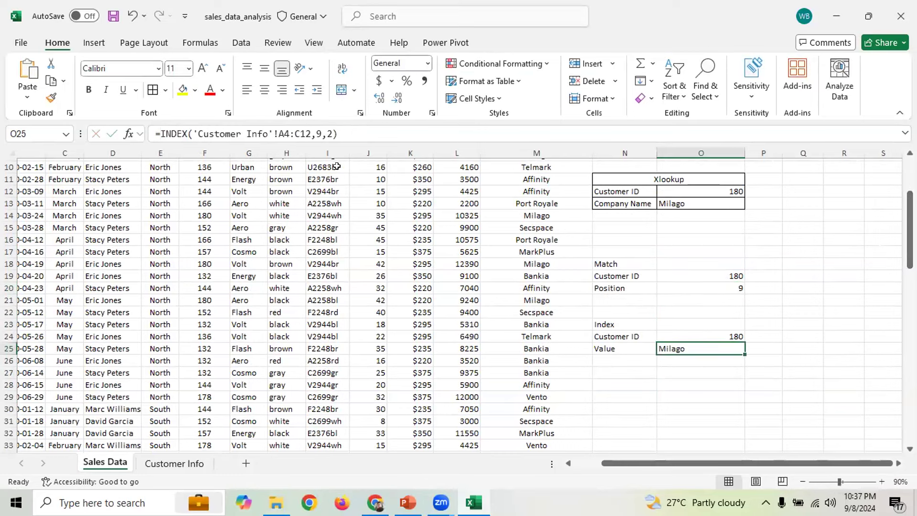
Paste the MATCH lookup in place of the row argument 9 in O25's INDEX formula
left_click(318, 133)
double_click(318, 133)
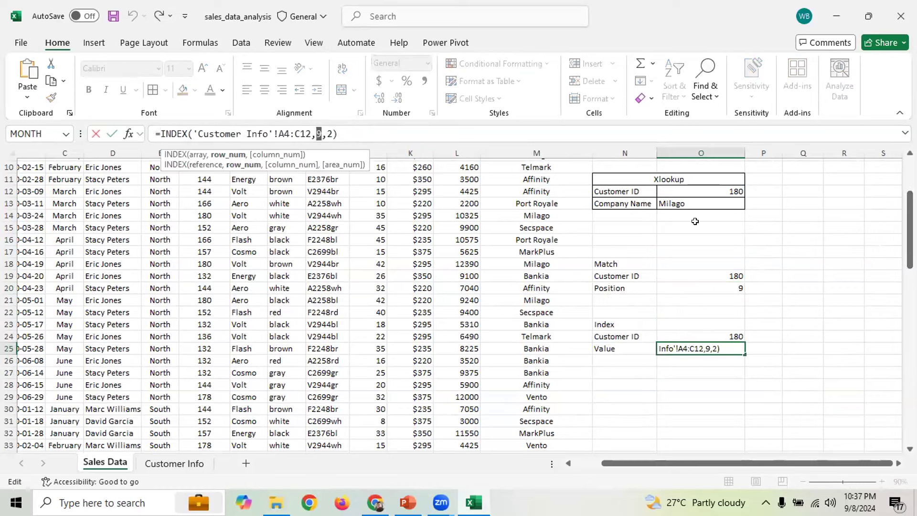
key("ctrl+v")
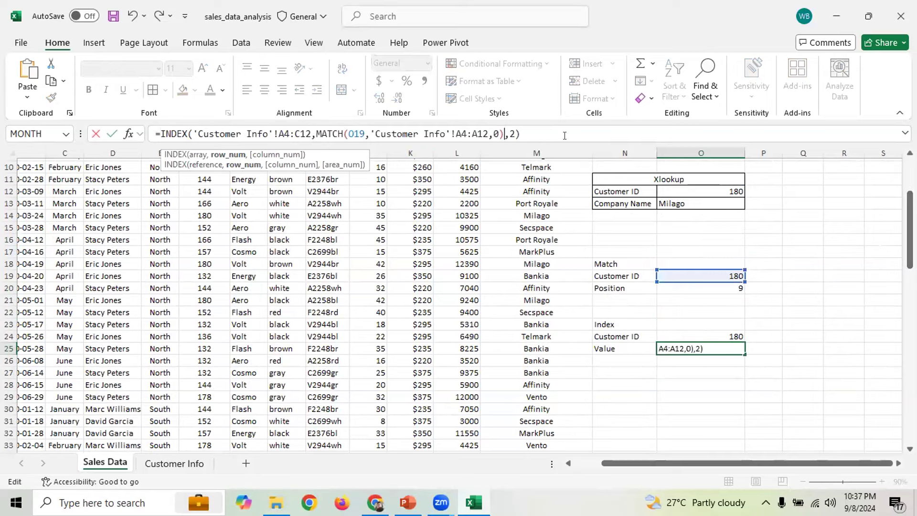
key("Return")
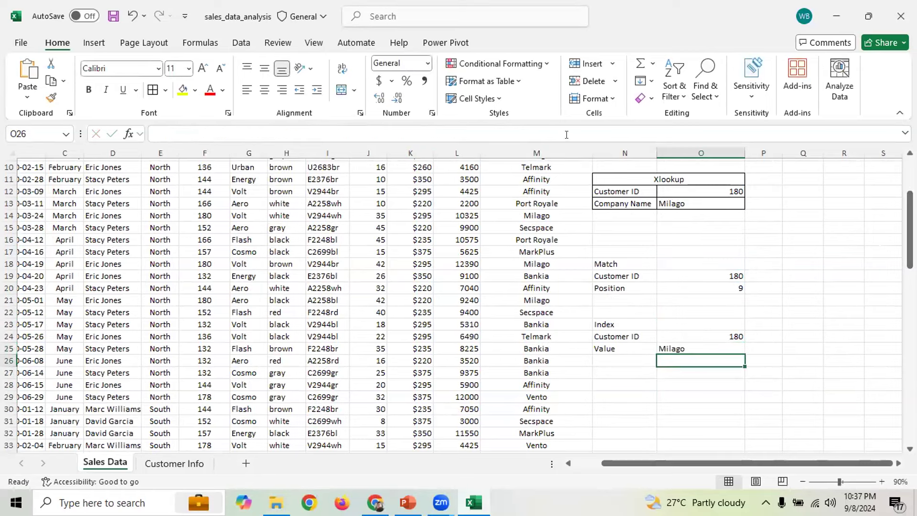
Enter Customer ID 132 in O24 and check the Match ID in O19
left_click(715, 332)
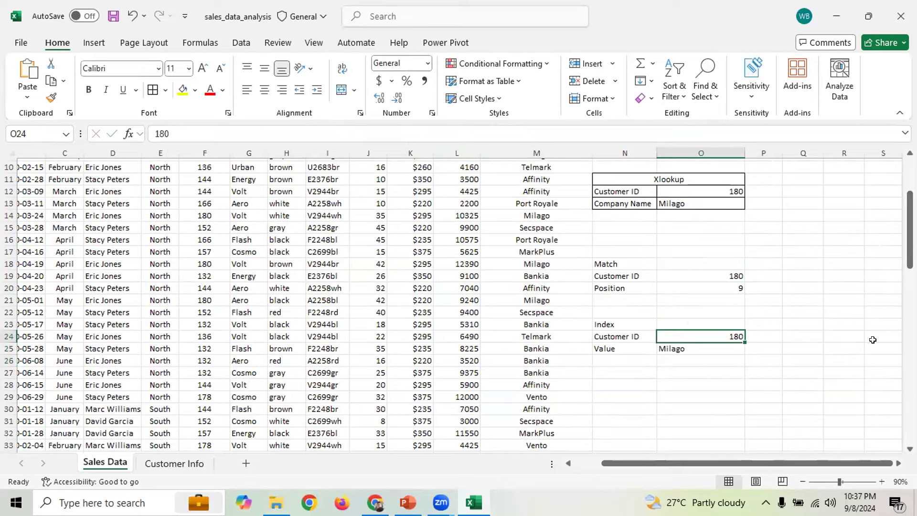
type("132")
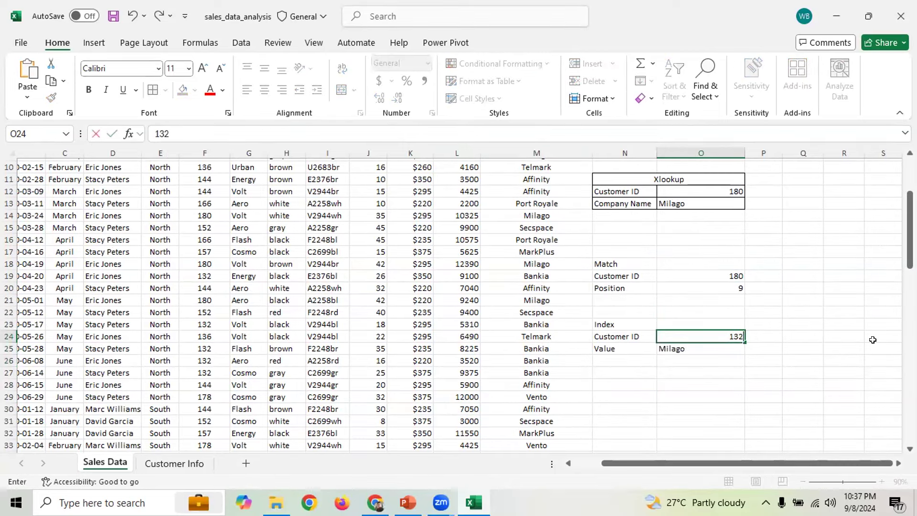
key("Return")
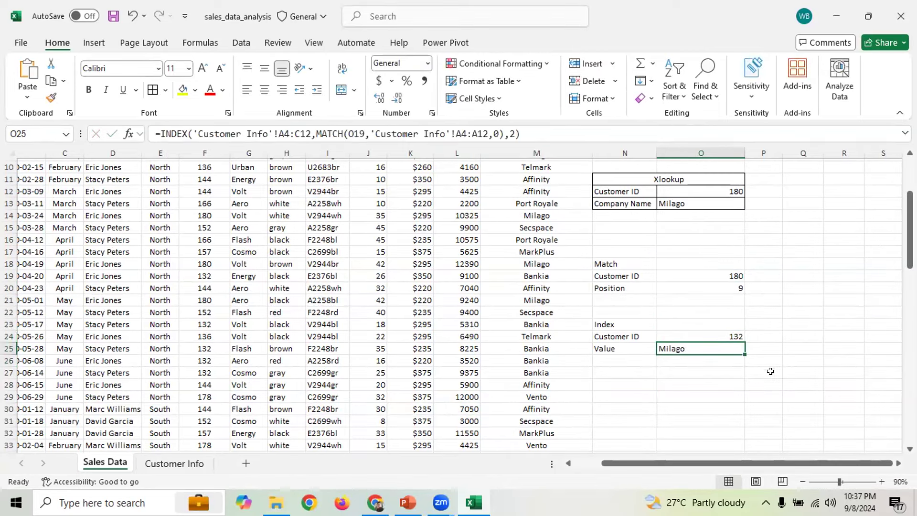
left_click(730, 276)
left_click(726, 346)
left_click(714, 337)
left_click(690, 350)
Add the missing closing parenthesis to O25's INDEX formula, keeping the ,2 column argument
left_click(316, 134)
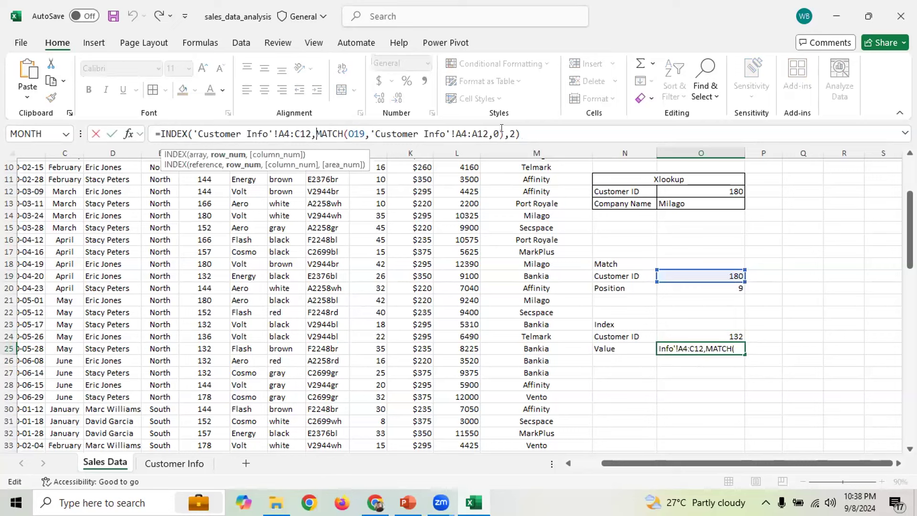
left_click_drag(506, 128, 511, 129)
key("Delete")
key("Delete")
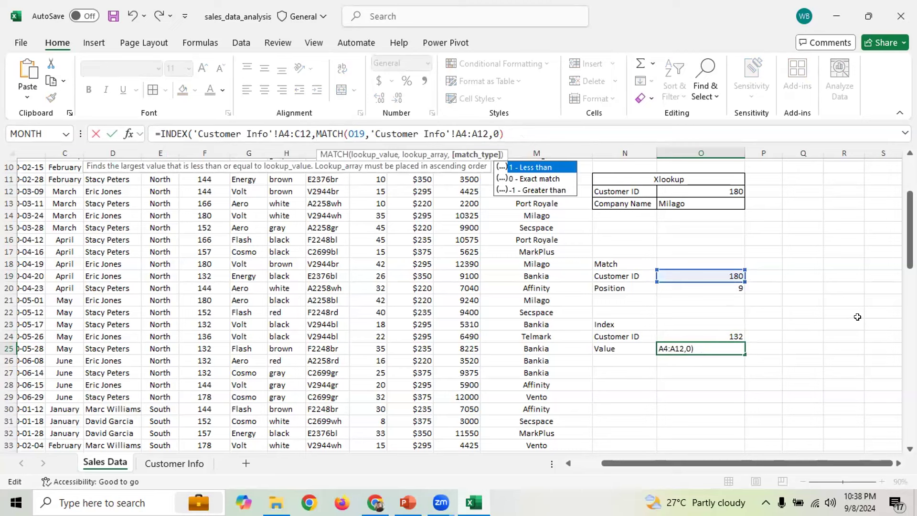
key("ctrl+z")
key("ctrl+z")
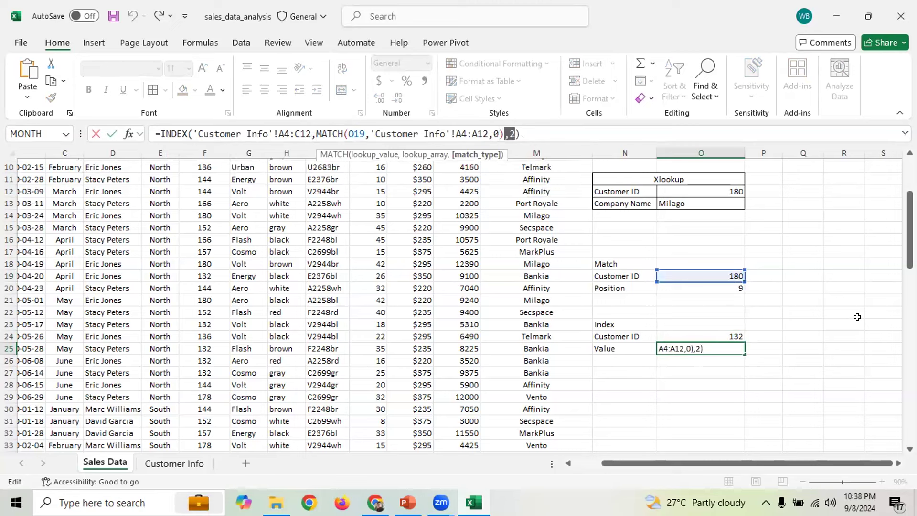
left_click(523, 129)
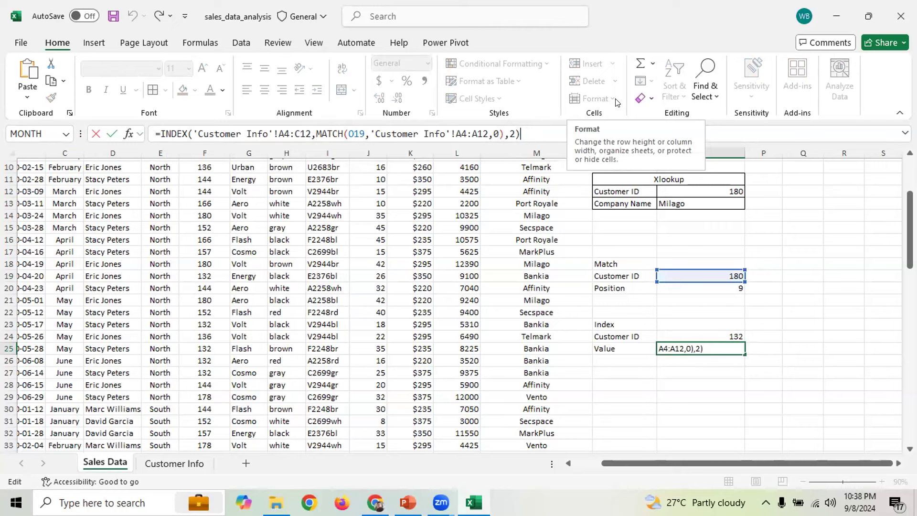
type(")")
left_click(526, 126)
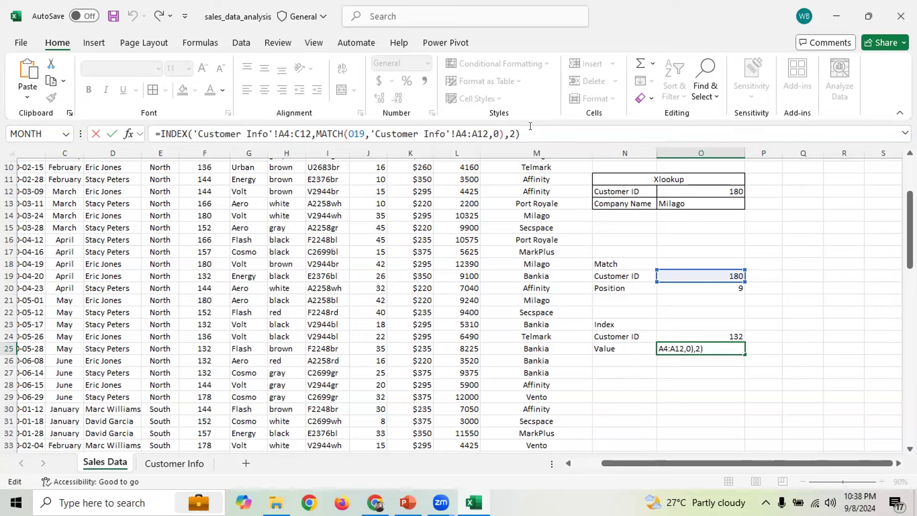
key("Return")
left_click(728, 337)
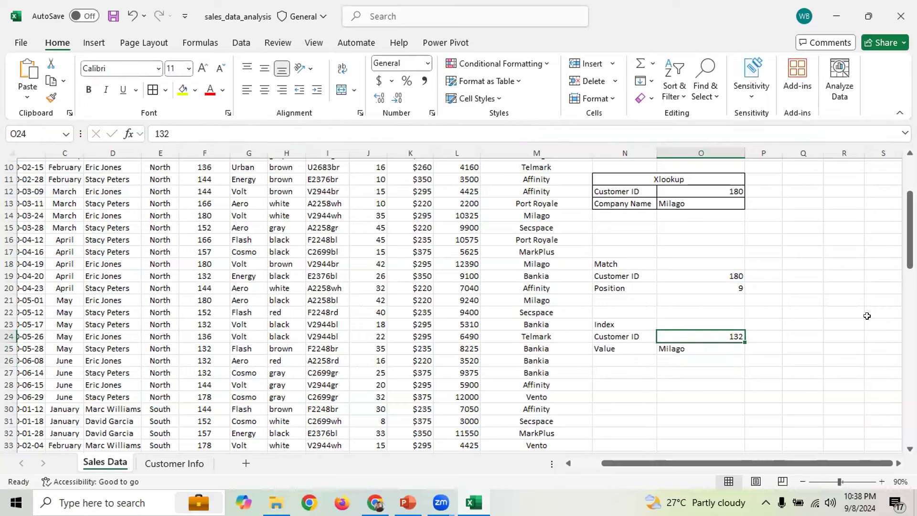
Enter Customer ID 180 in O24 and inspect the MATCH part of O25's formula
type("180")
key("Return")
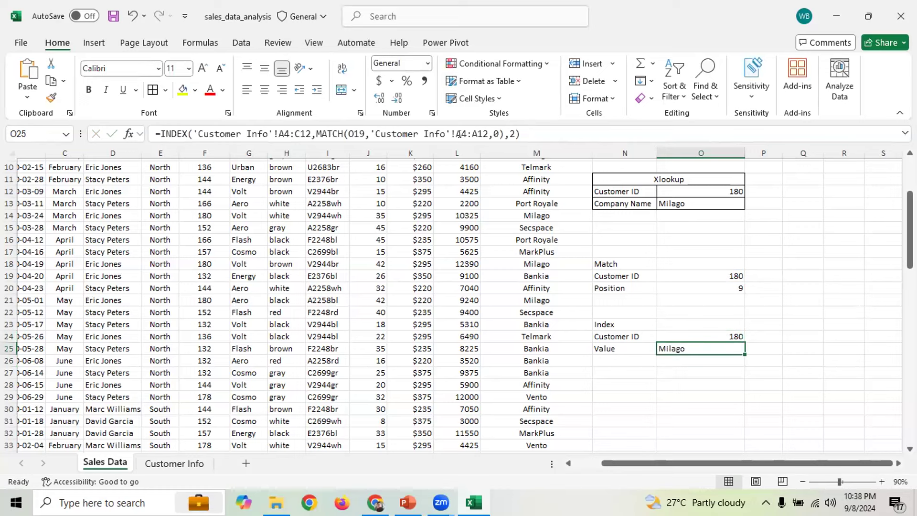
left_click(402, 135)
left_click(402, 134)
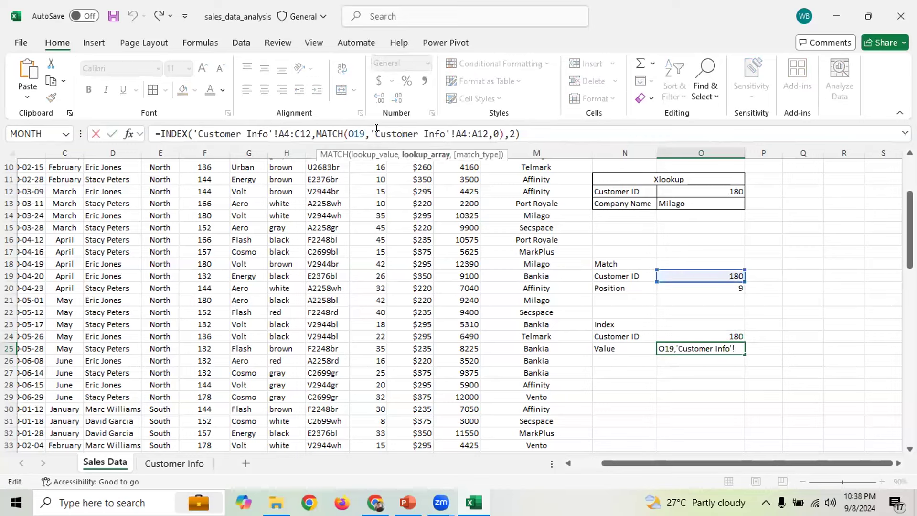
key("Escape")
Replace the O19 reference with O24 in O25's nested MATCH
left_click(716, 331)
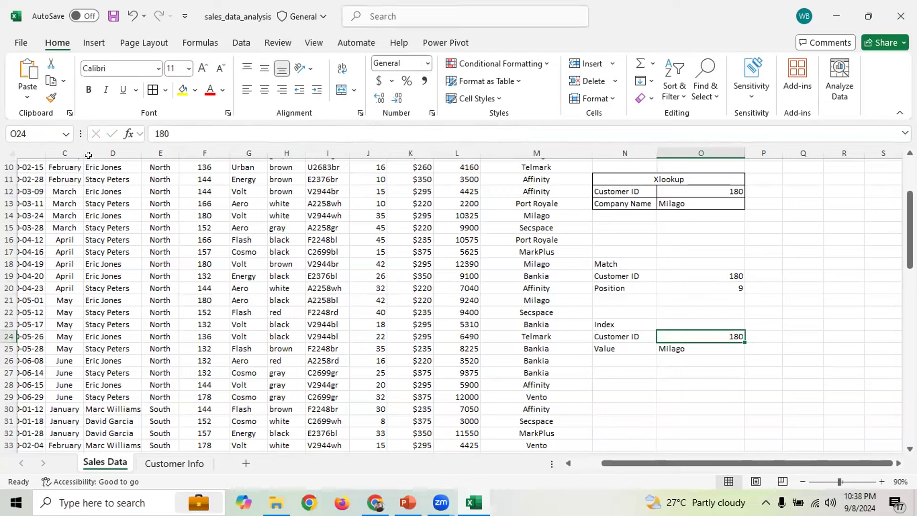
left_click(7, 129)
left_click(707, 407)
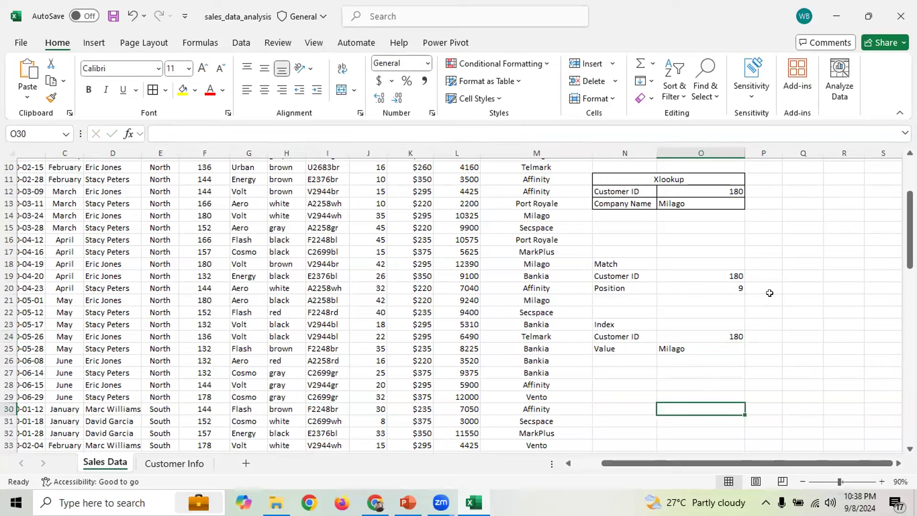
left_click(715, 337)
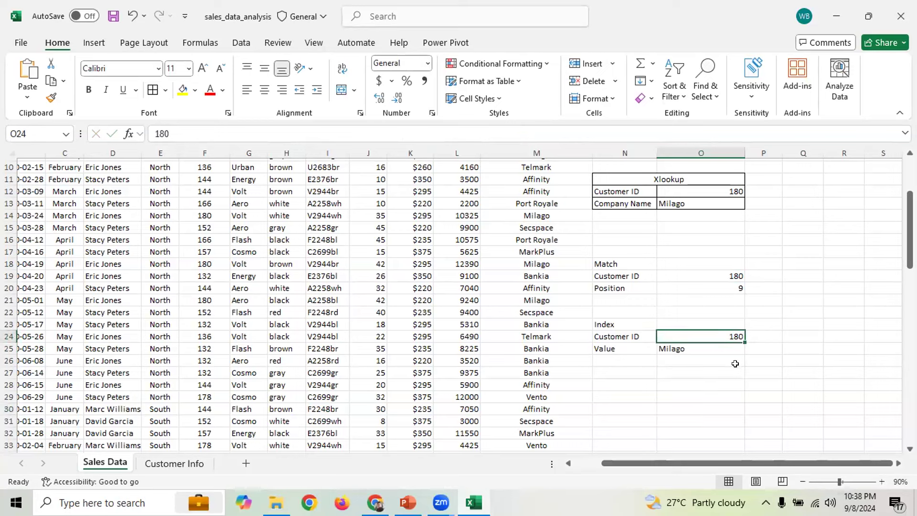
left_click(715, 349)
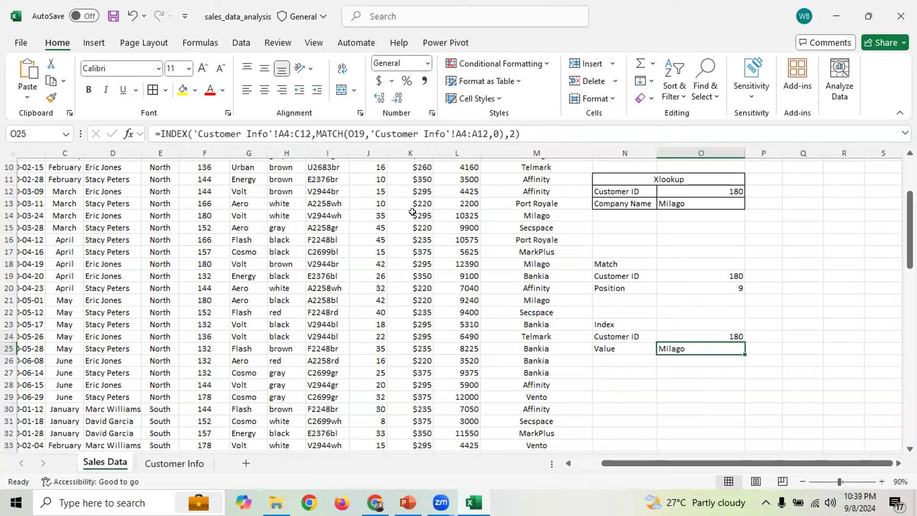
double_click(349, 126)
type("O24")
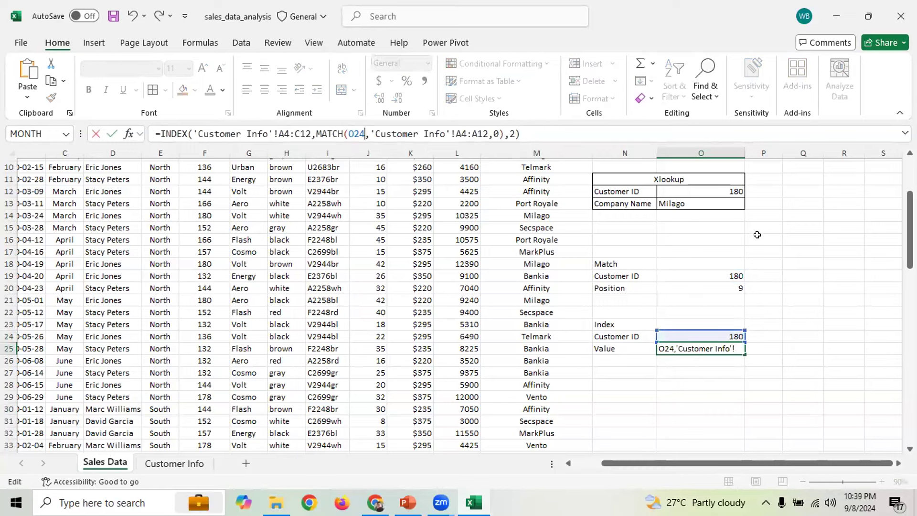
key("Return")
Enter Customer ID 132 in O24 to return Bankia, then view the Customer Info sheet
left_click(719, 337)
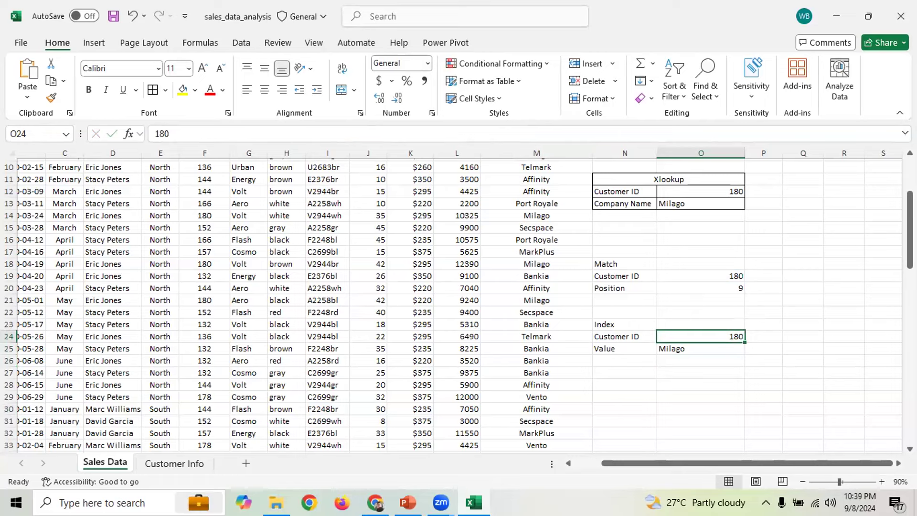
type("132")
key("Return")
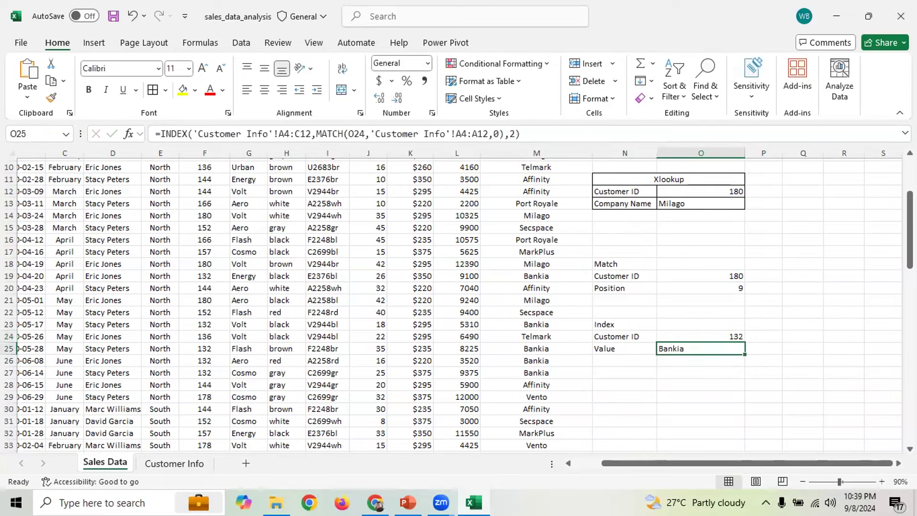
left_click(735, 334)
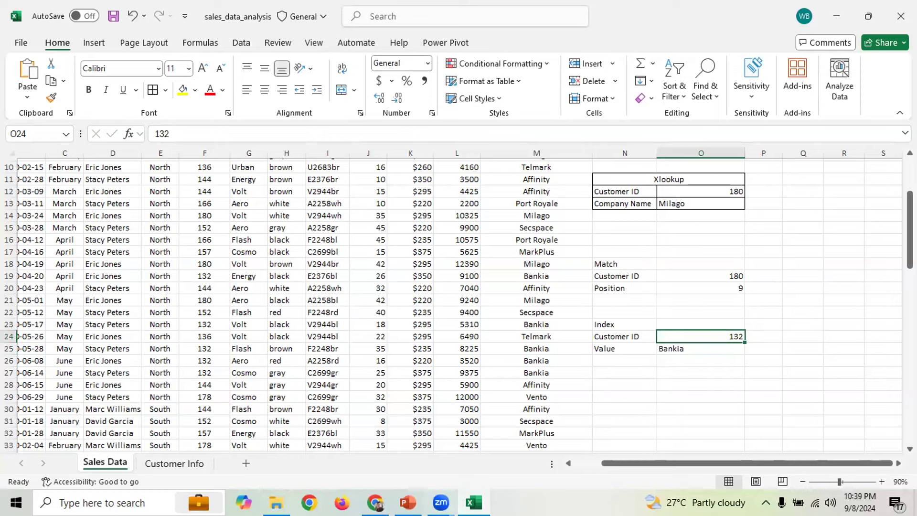
left_click(173, 462)
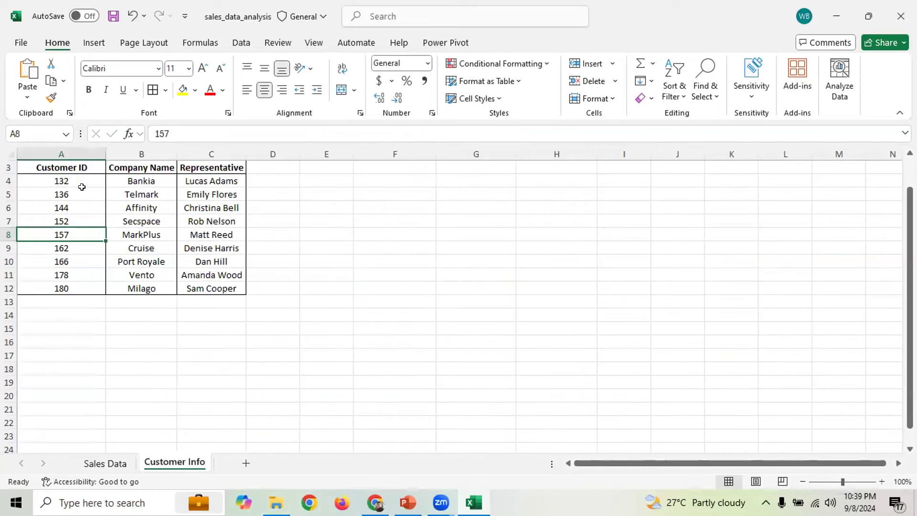
Test Customer ID 152 in O24, returning Secspace, and verify it on Customer Info
left_click(132, 181)
left_click(71, 222)
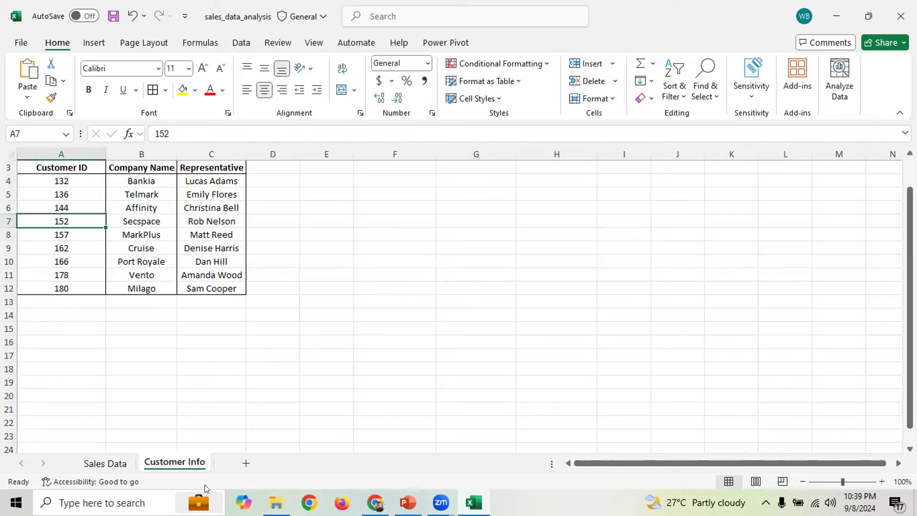
left_click(105, 464)
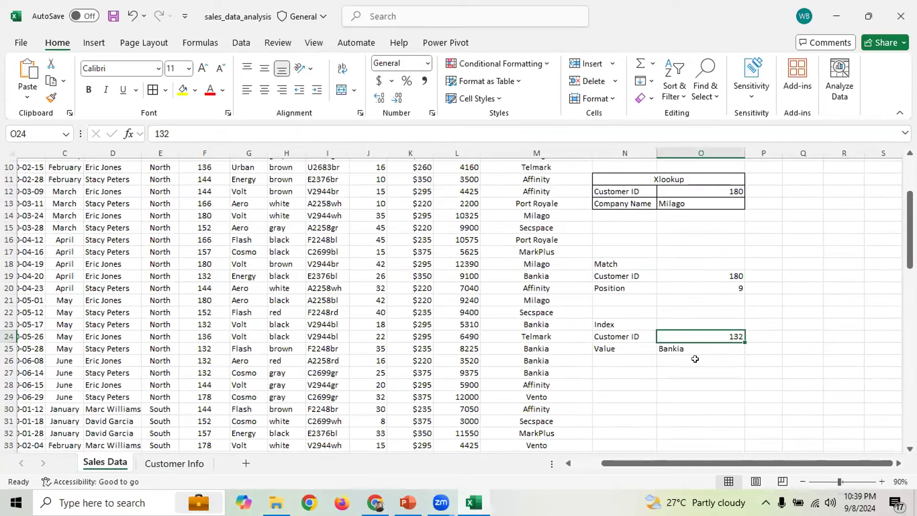
type("152")
key("Return")
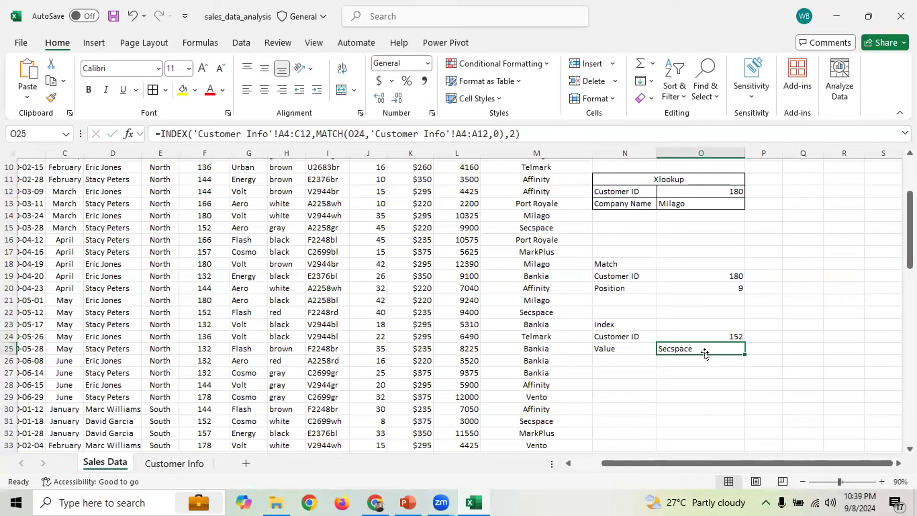
left_click(165, 464)
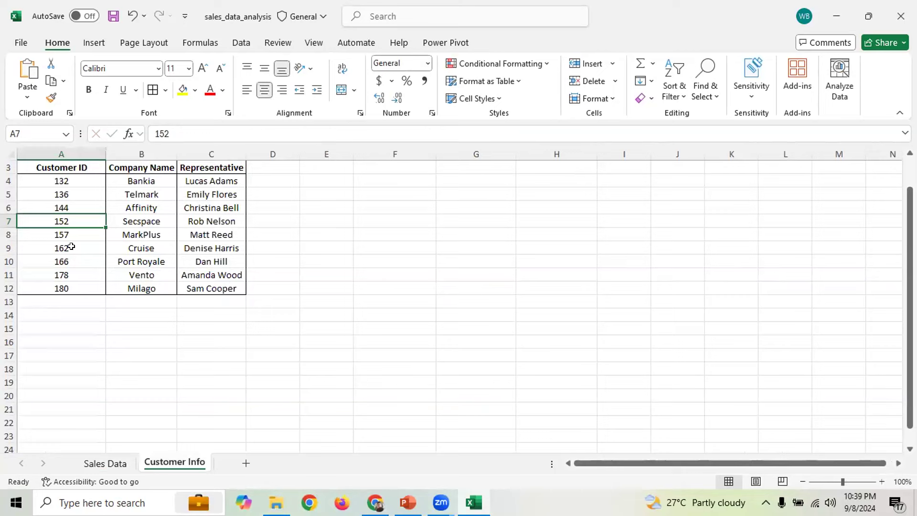
left_click(106, 463)
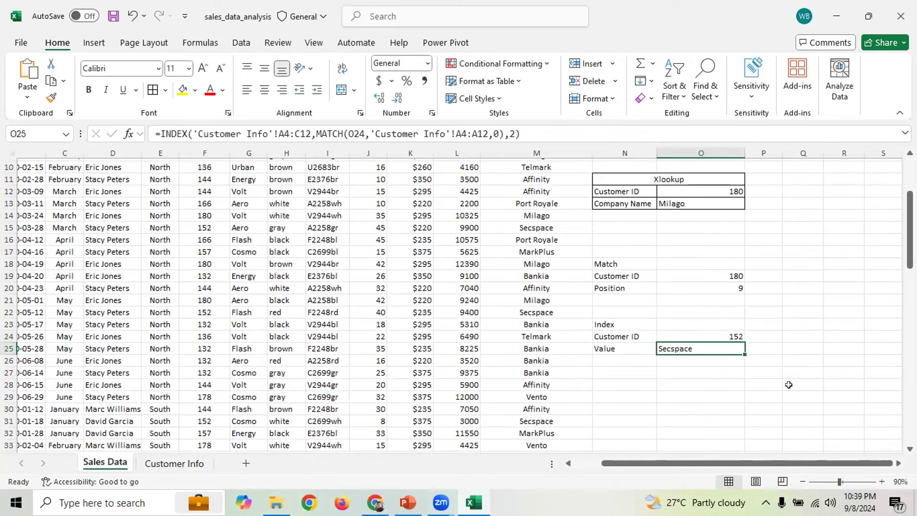
Enter Customer ID 162 in O24 so the INDEX Value shows Cruise
left_click(697, 333)
type("16")
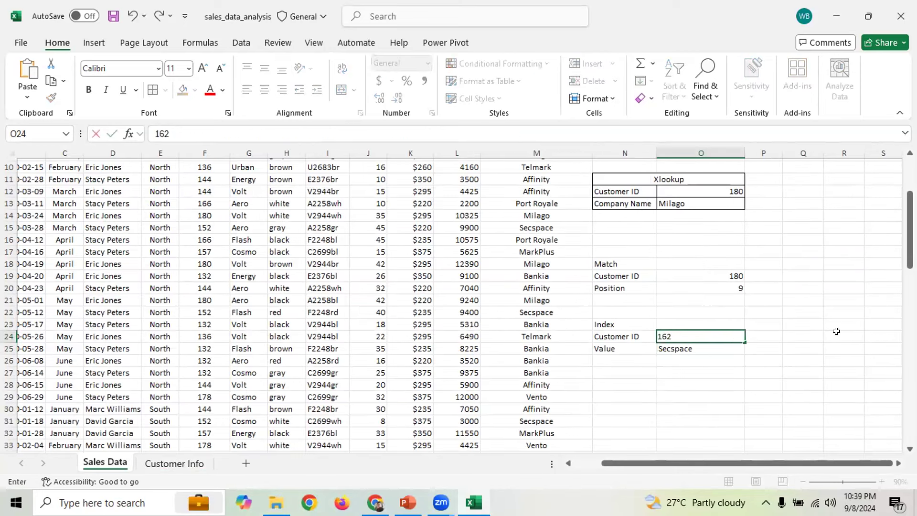
key("Return")
left_click(715, 333)
left_click(702, 350)
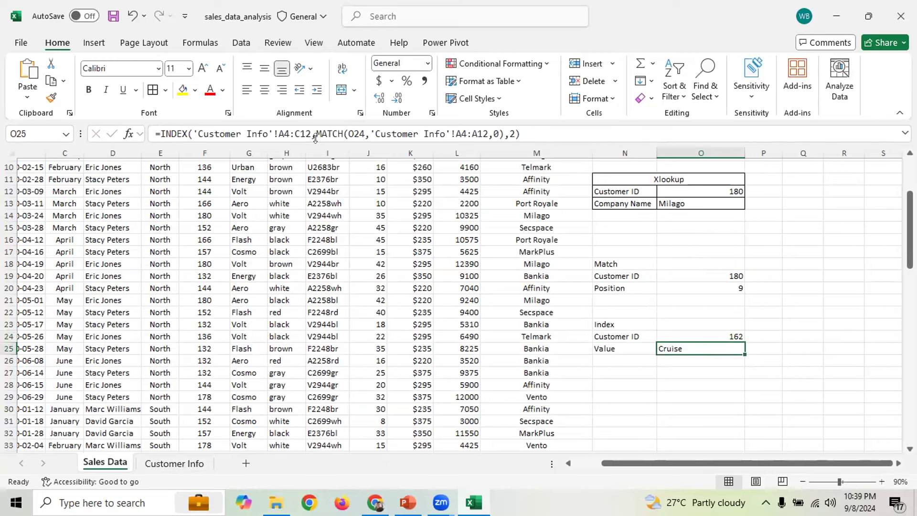
left_click_drag(316, 129, 504, 129)
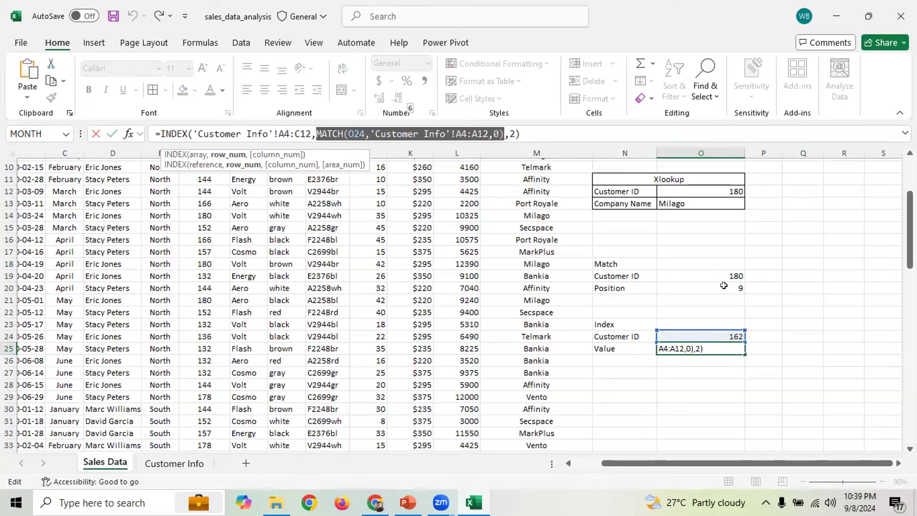
left_click_drag(193, 129, 514, 129)
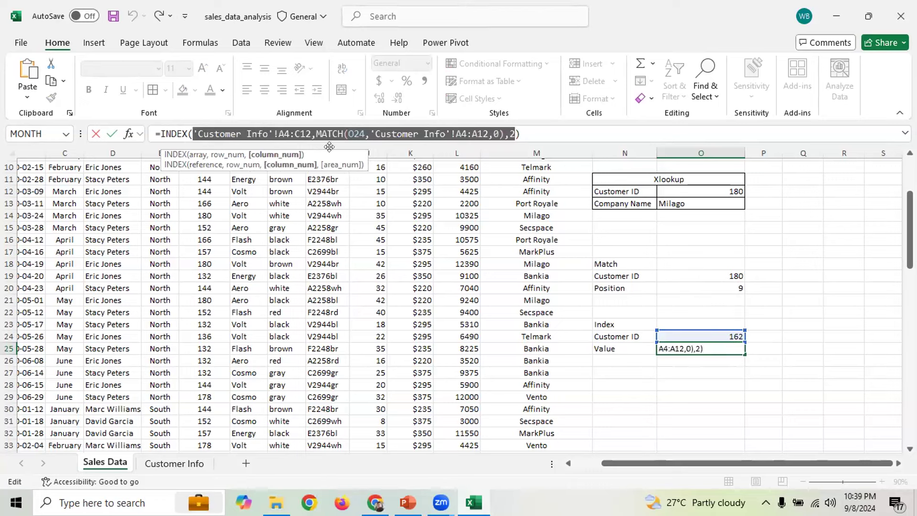
left_click_drag(524, 129, 150, 125)
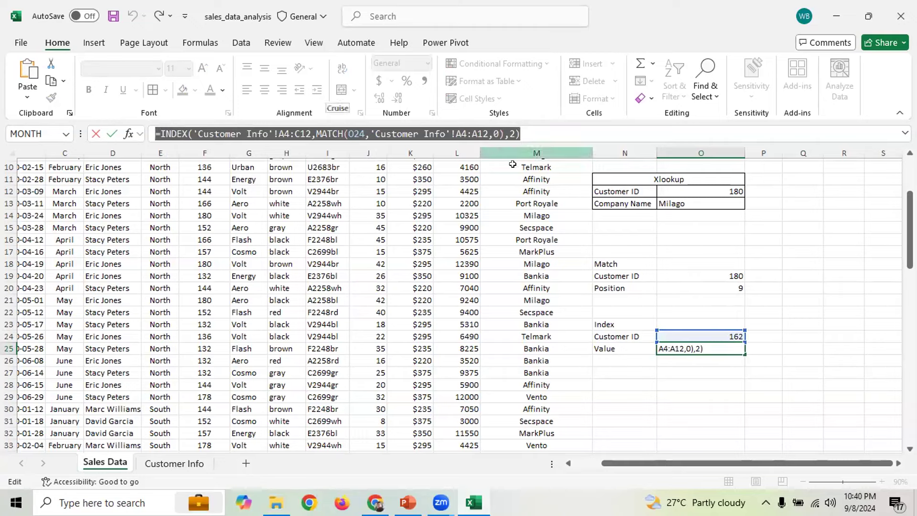
left_click(688, 372)
key("Escape")
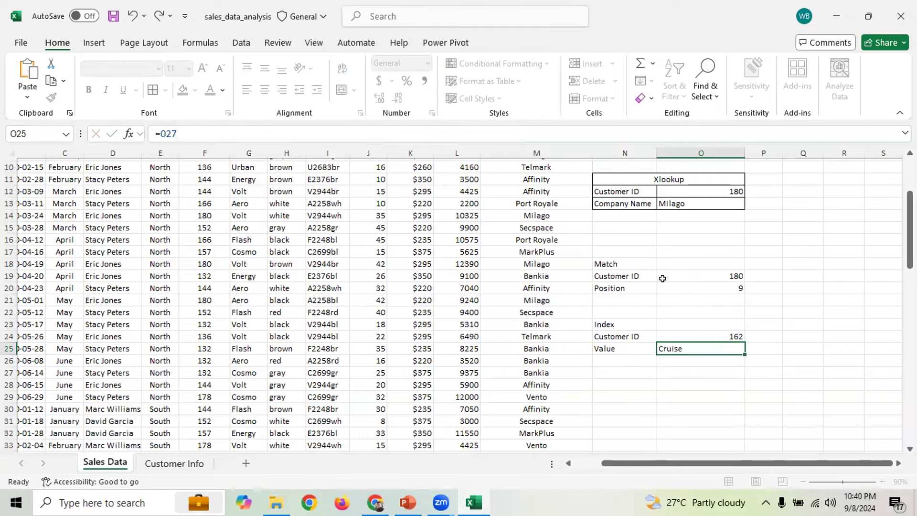
mouse_move(909, 227)
left_mouse_down()
mouse_move(910, 210)
mouse_move(909, 236)
left_mouse_up()
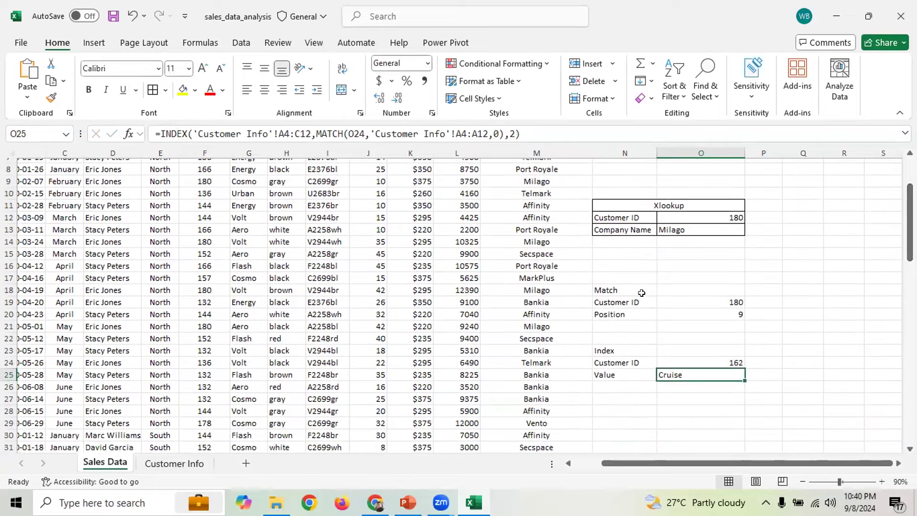
left_click_drag(618, 289, 729, 376)
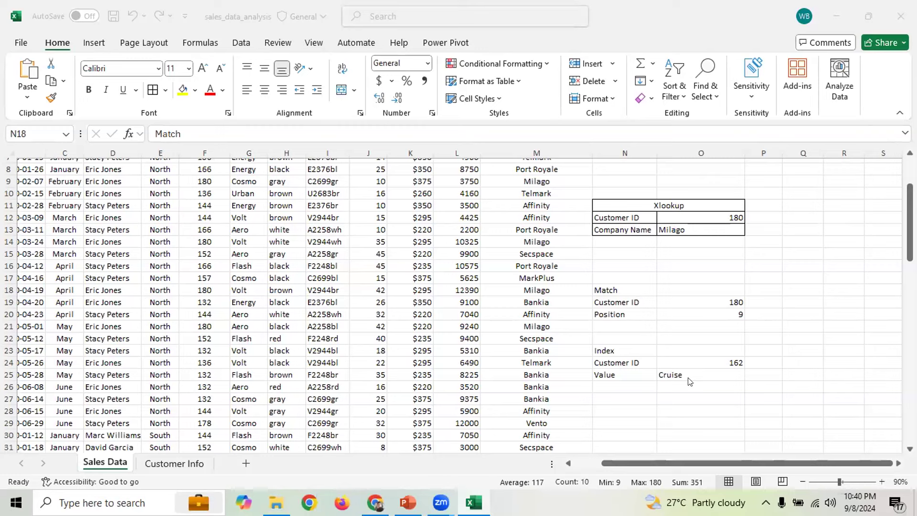
Apply All Borders to the Match and Index blocks N18:O25
left_click_drag(604, 289, 716, 375)
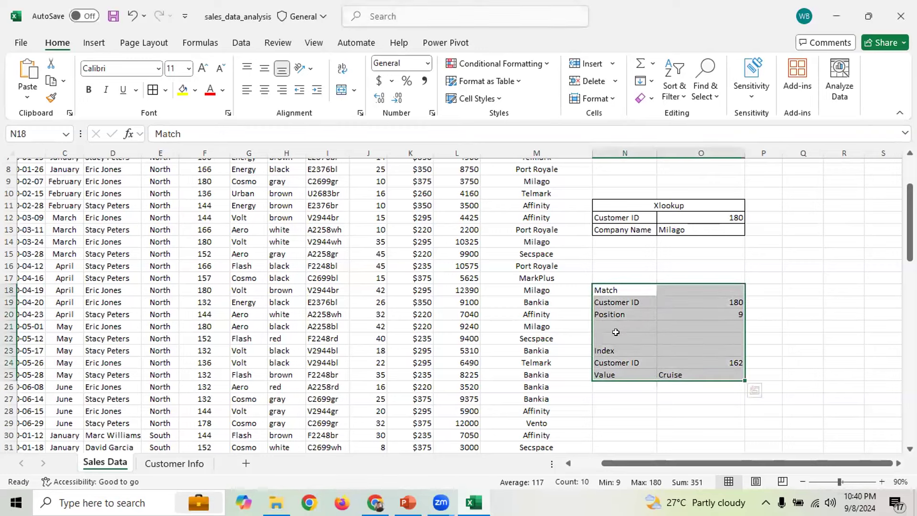
left_click(153, 89)
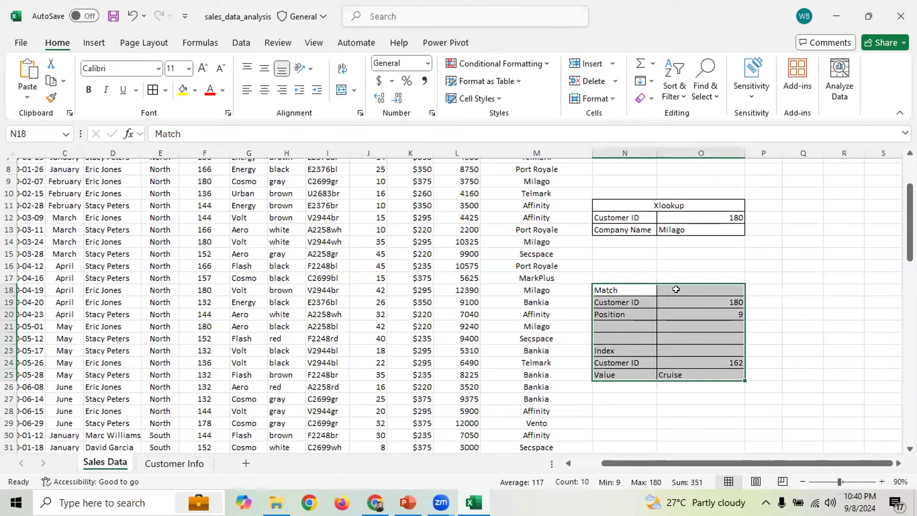
left_click(805, 279)
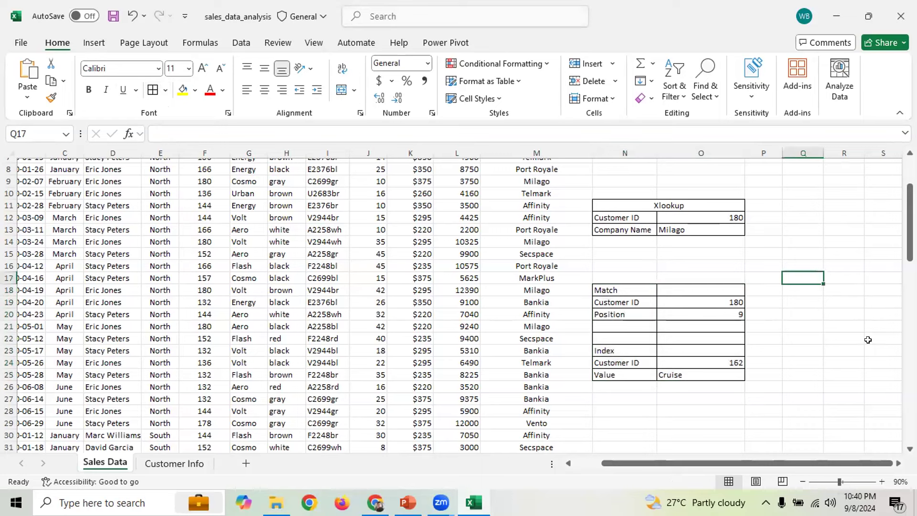
Merge and centre the Match heading N18:O18 and the Index heading N23:O23
left_click_drag(629, 289, 672, 286)
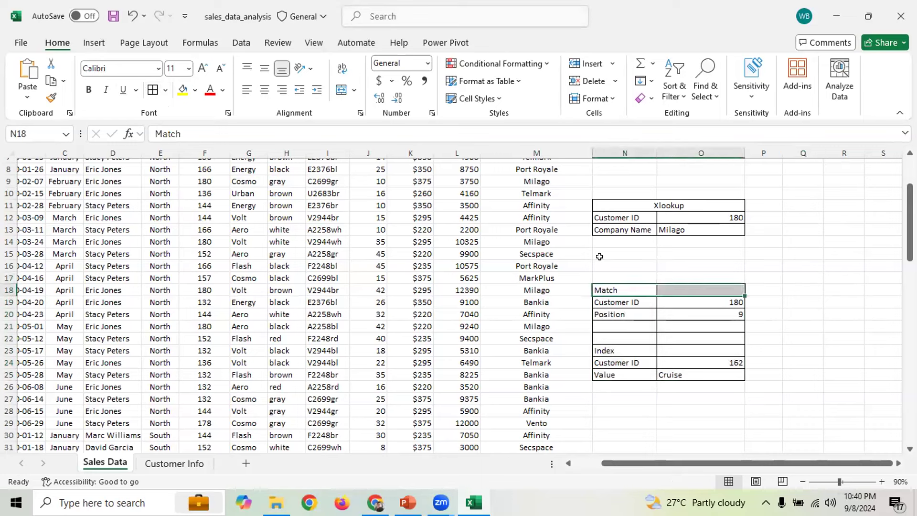
left_click(341, 90)
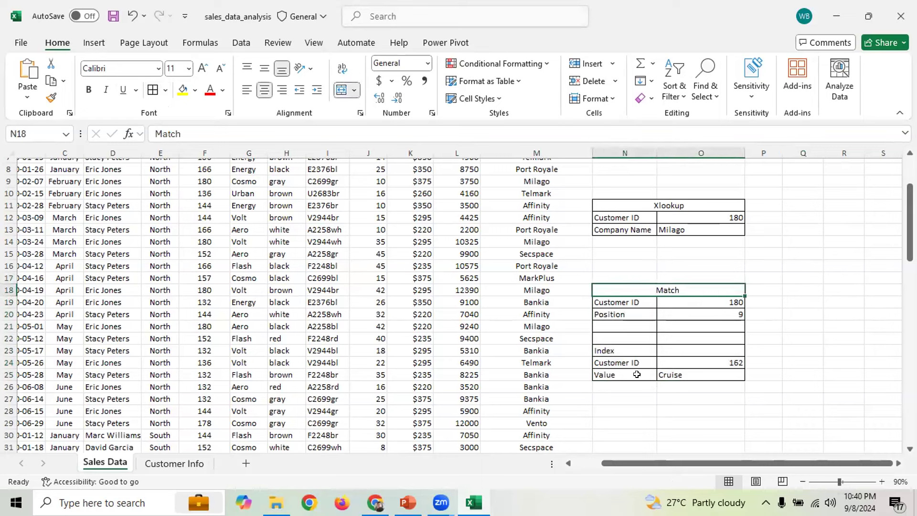
left_click_drag(627, 350, 694, 350)
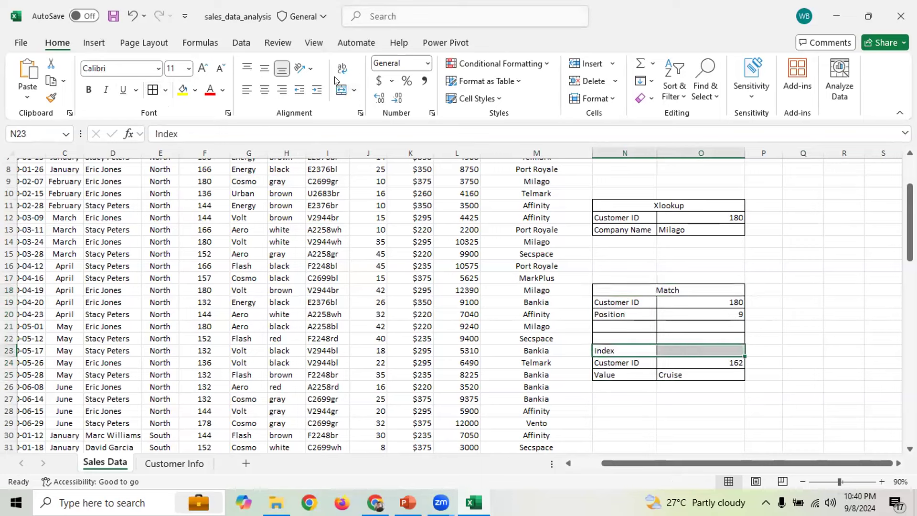
left_click(341, 90)
left_click(800, 320)
left_click(639, 286)
Review the lookups: ID 180 in O19, MATCH returning 9, and the INDEX formula returning Cruise
left_click_drag(644, 297, 671, 328)
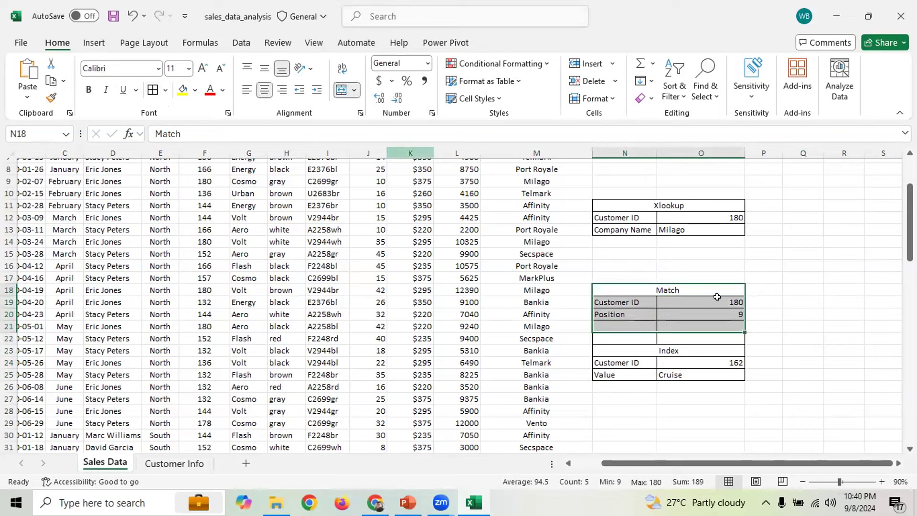
left_click(717, 298)
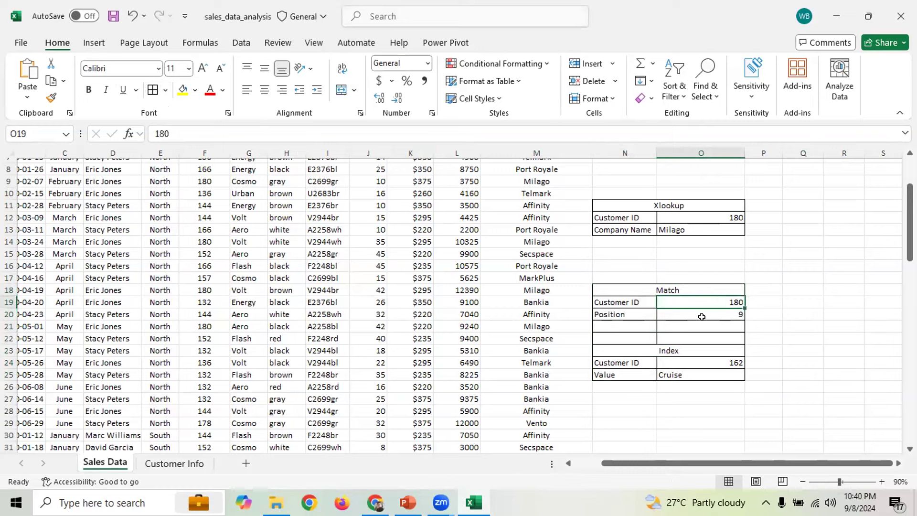
left_click(704, 315)
left_click(204, 134)
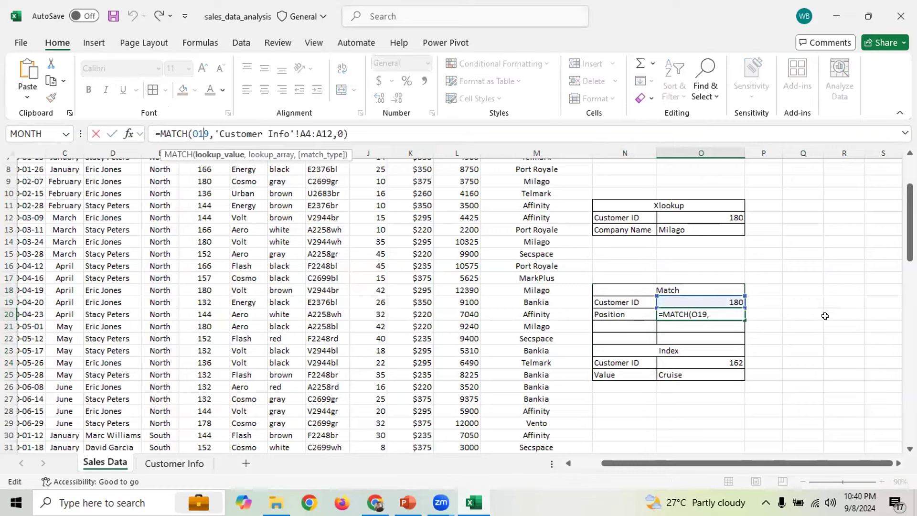
left_click(777, 299)
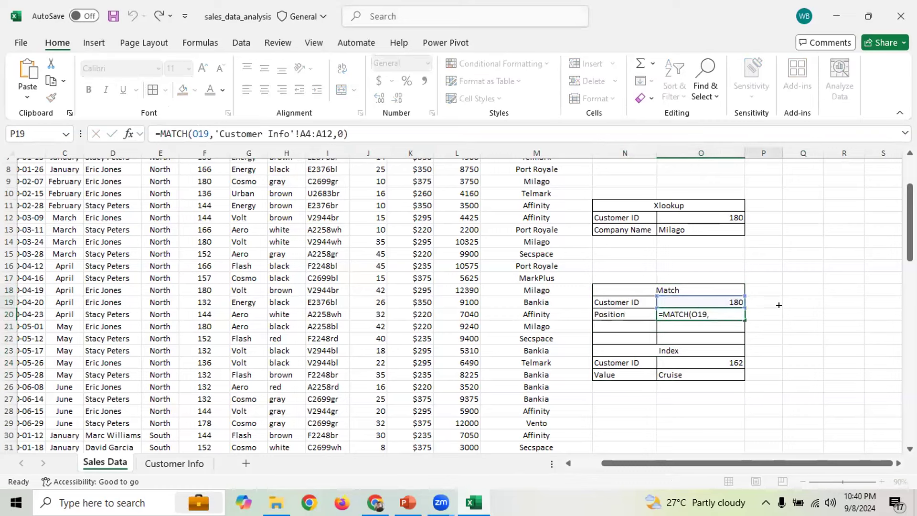
left_click(714, 313)
left_click(717, 300)
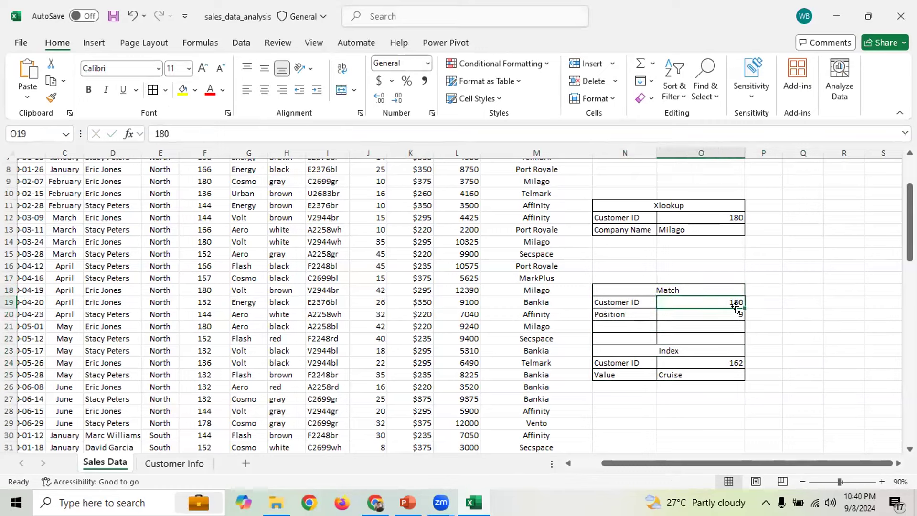
left_click(663, 289)
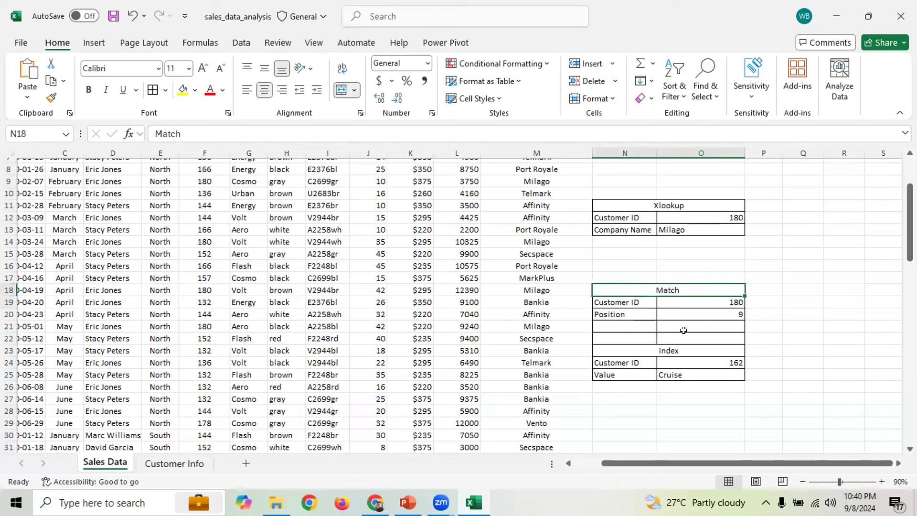
left_click(681, 374)
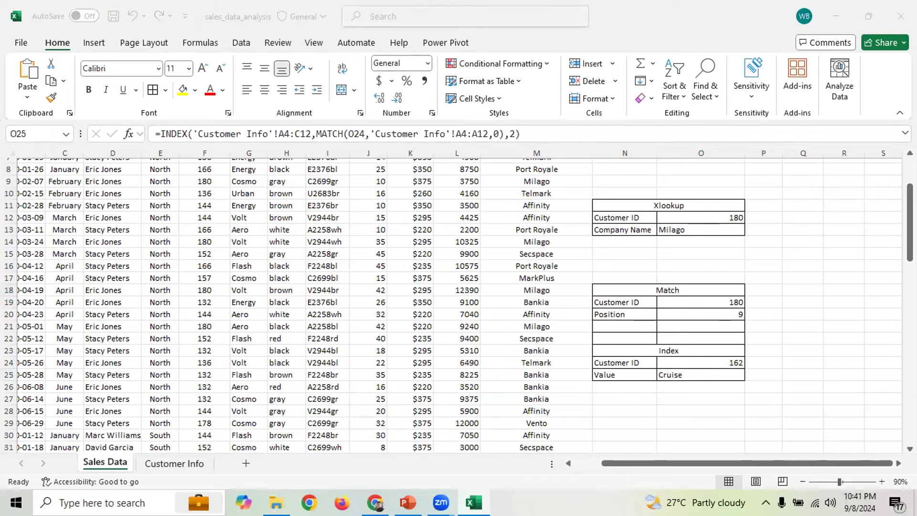
Enter =INDEX('Customer Info'!A4:C12,5,2) in O29 so it returns MarkPlus
left_click_drag(910, 215, 910, 244)
left_click(686, 319)
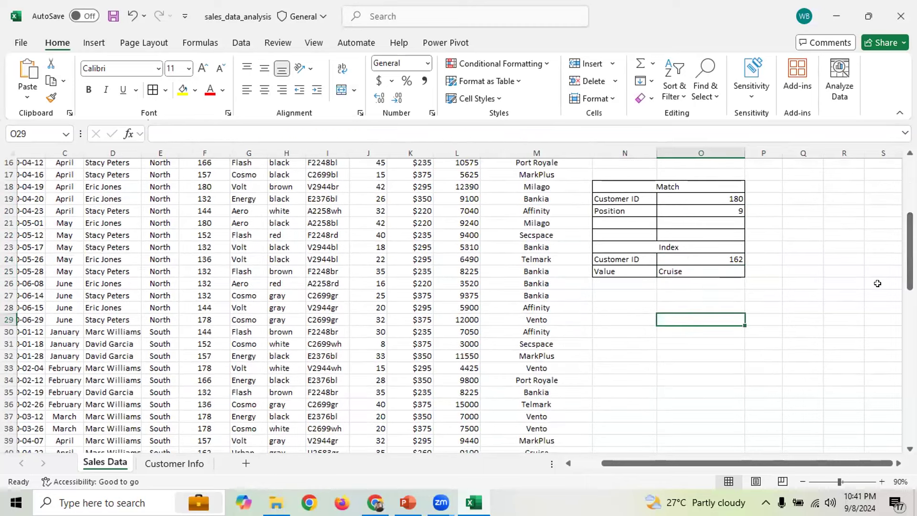
type("=inde")
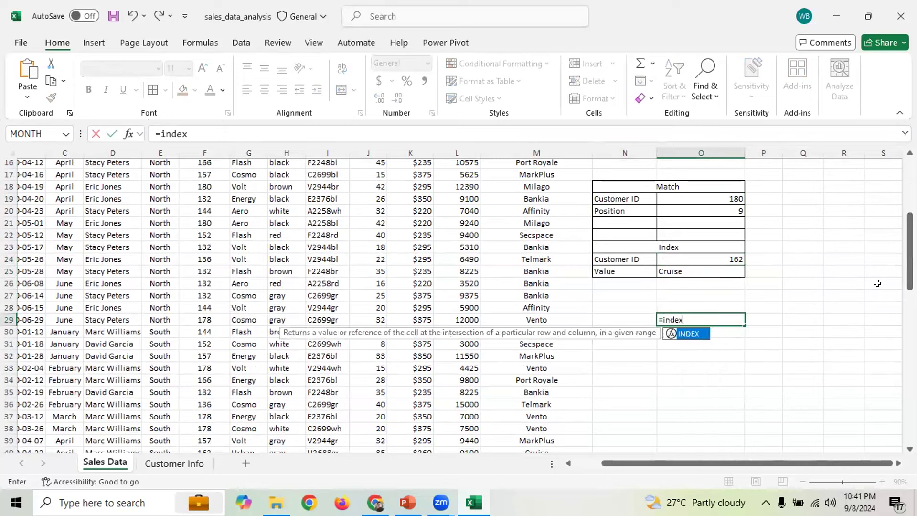
type("x")
key("Tab")
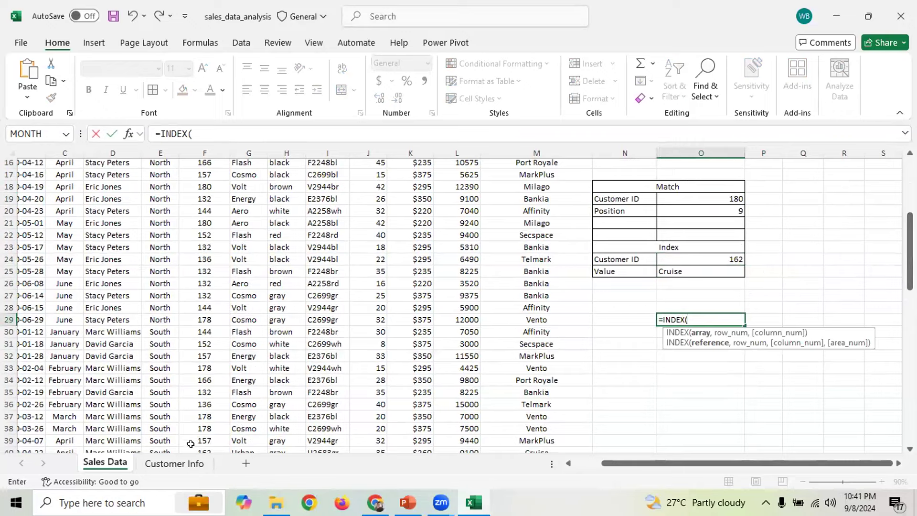
left_click(177, 463)
left_click_drag(62, 181, 210, 285)
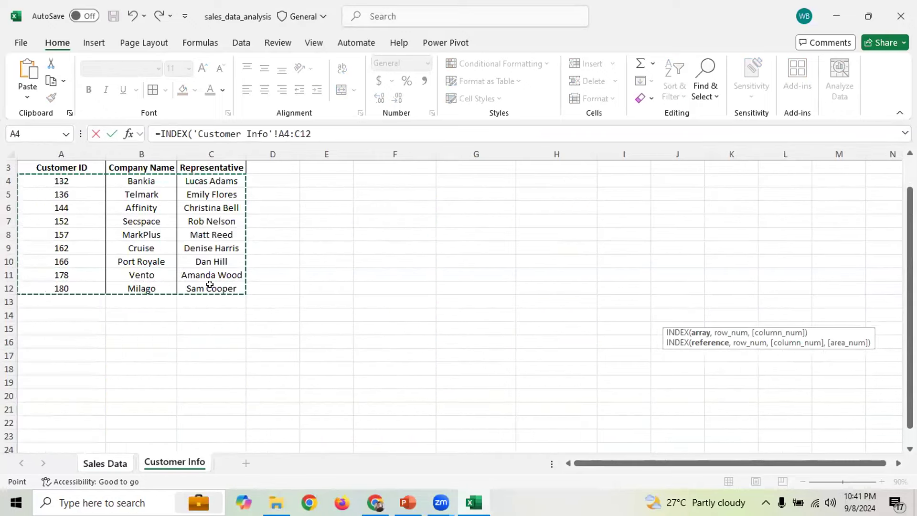
type(",")
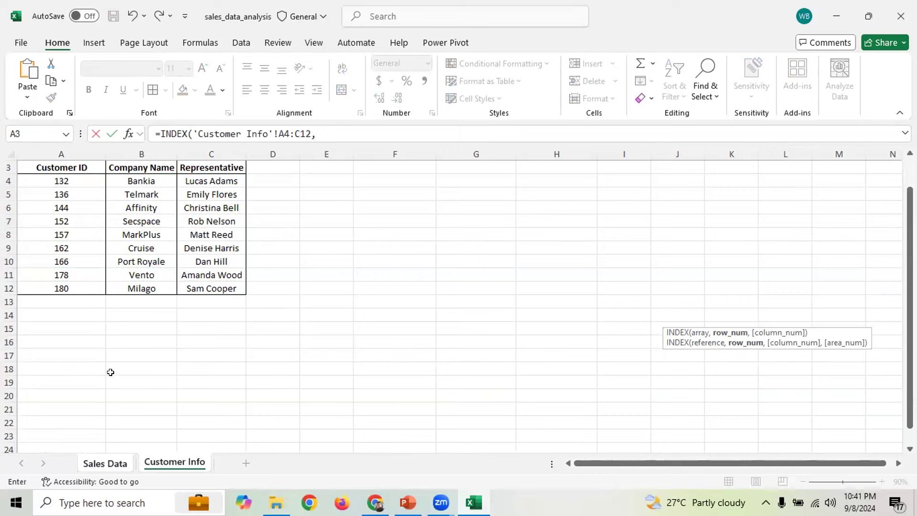
left_click(322, 129)
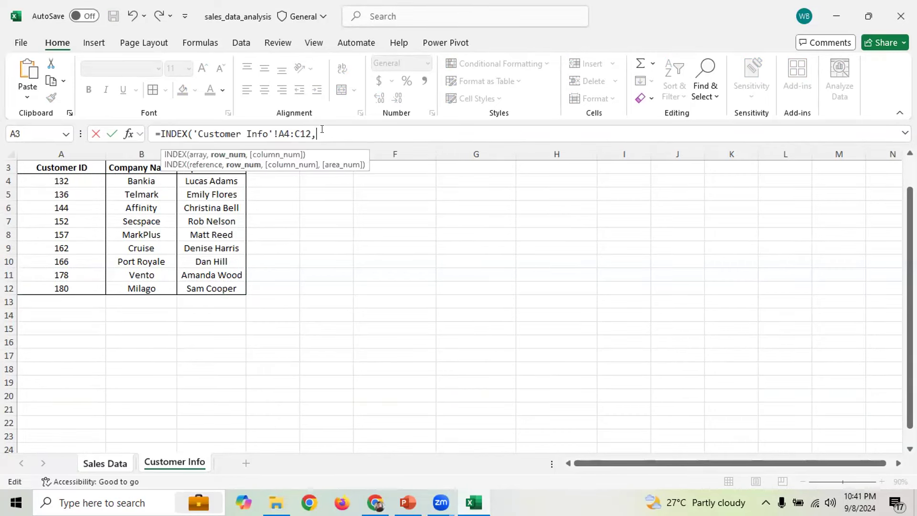
type("5,")
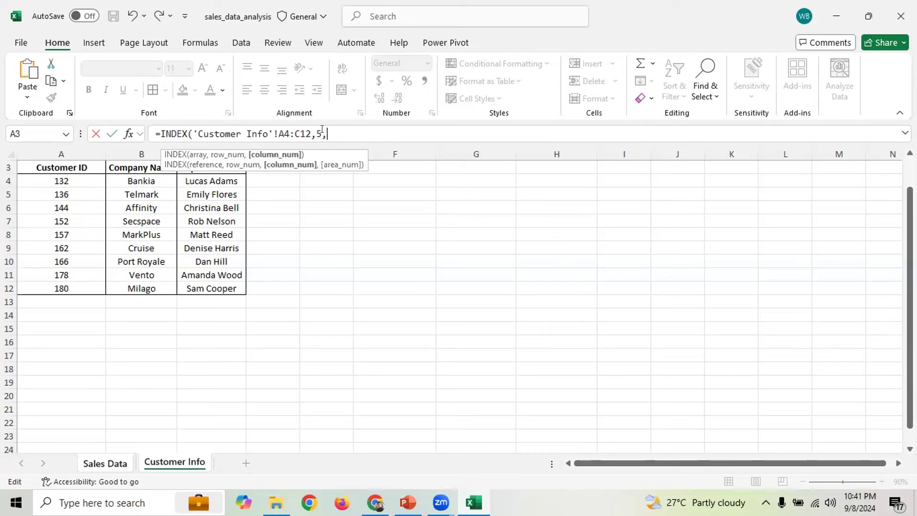
type("2)")
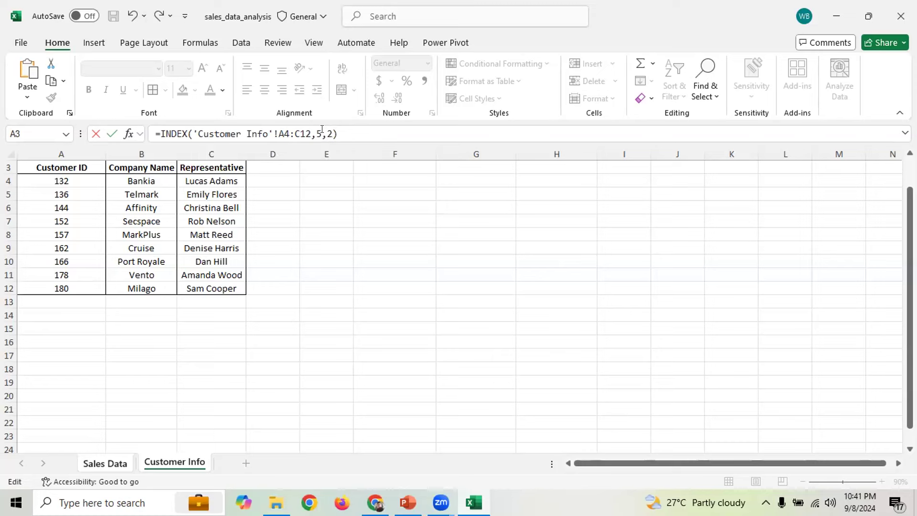
key("Return")
Try pointing the INDEX row argument at B8, then O32, and cancel the edit
left_click(680, 319)
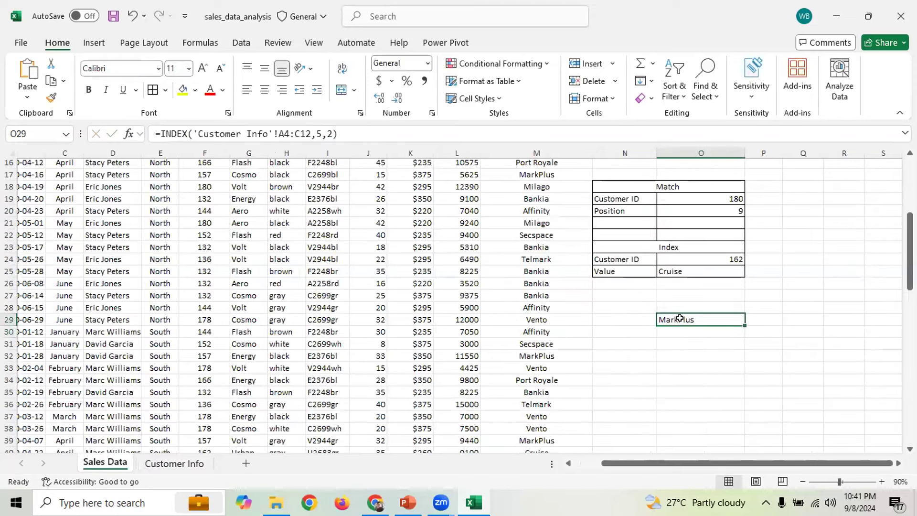
double_click(318, 134)
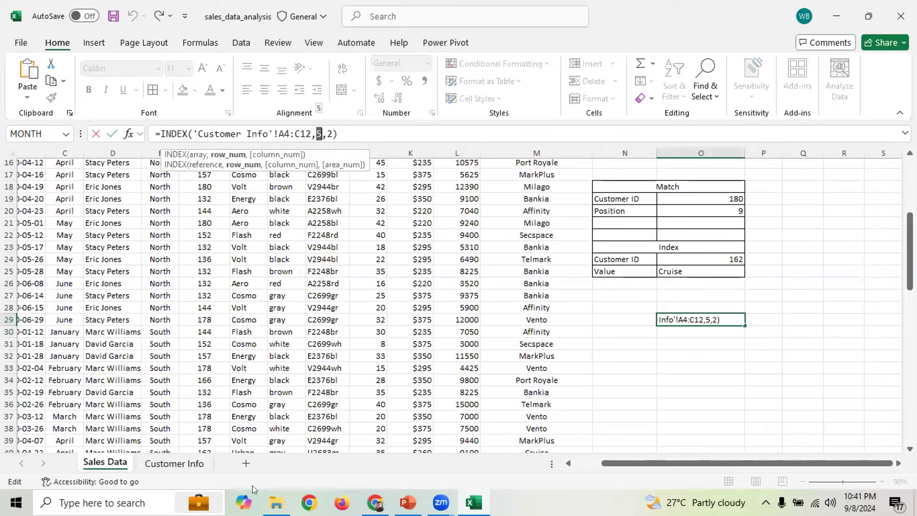
left_click(154, 461)
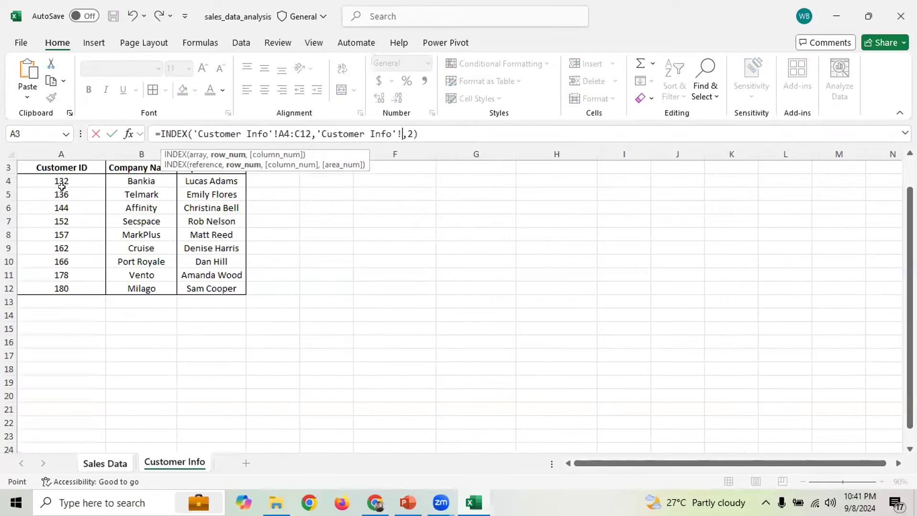
left_click(72, 234)
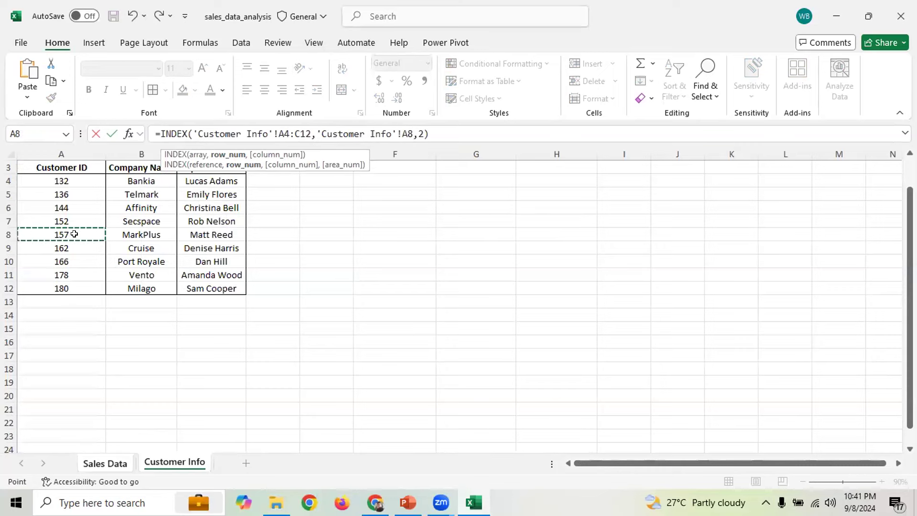
left_click(157, 233)
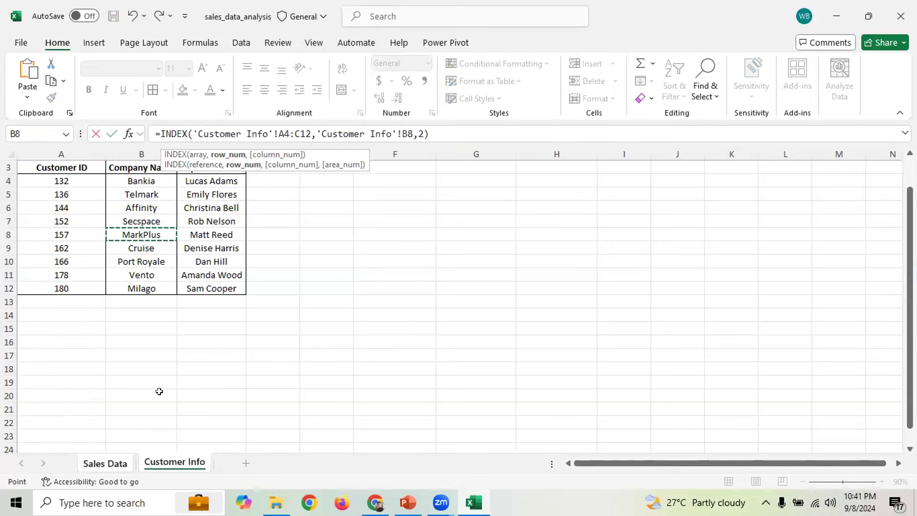
left_click(102, 461)
left_click(739, 354)
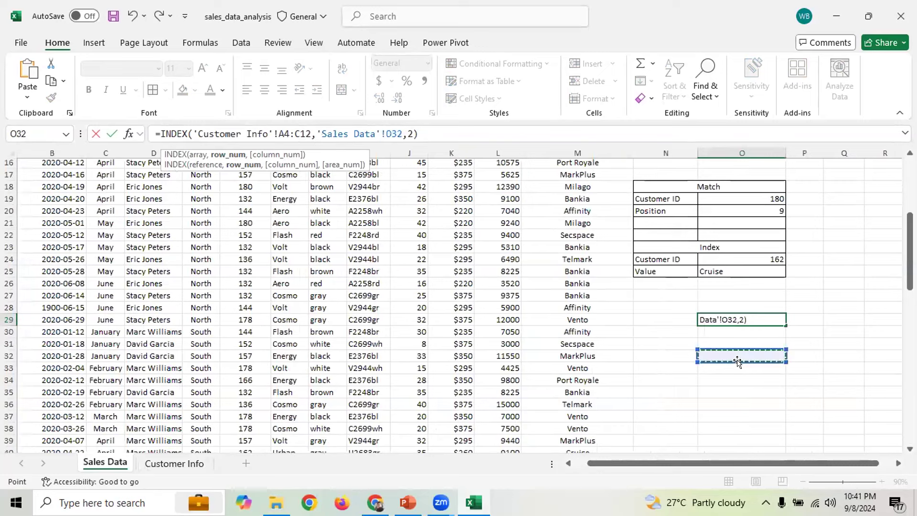
key("Escape")
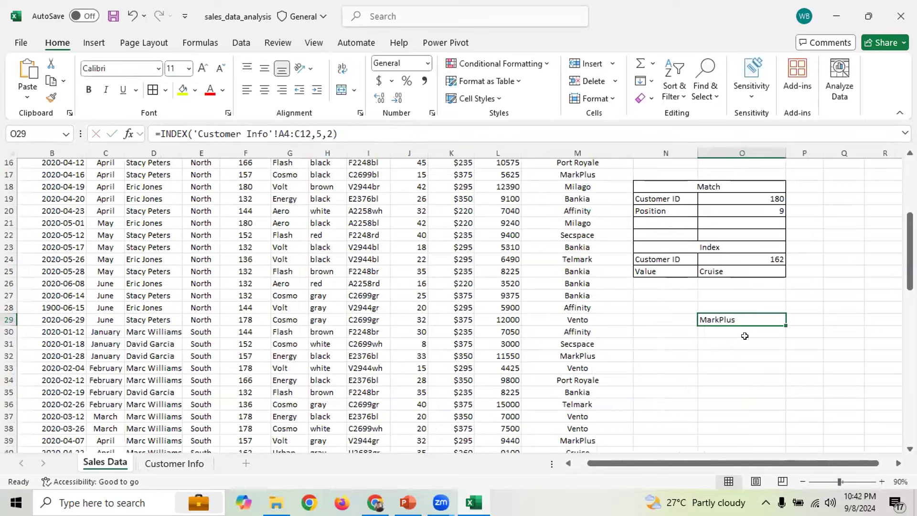
Try R29 as the INDEX row argument, then cancel to keep the original formula
double_click(319, 134)
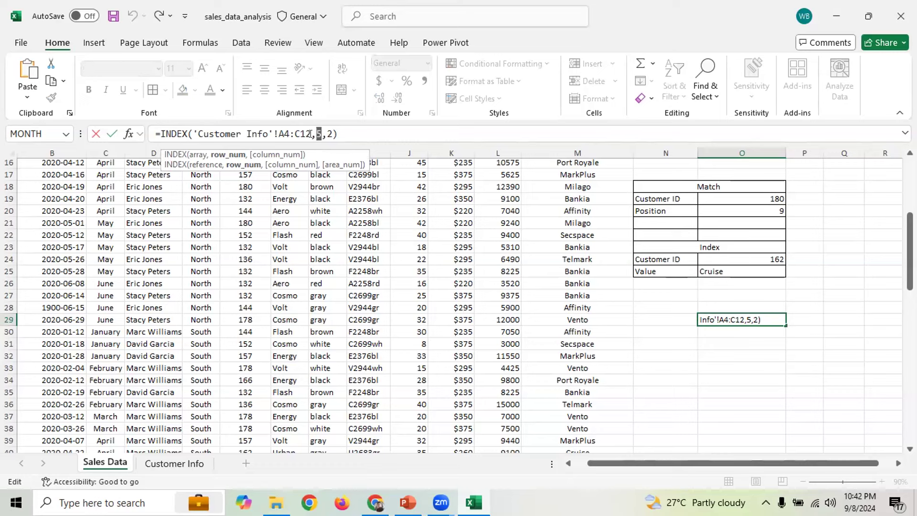
left_click(867, 318)
key("Escape")
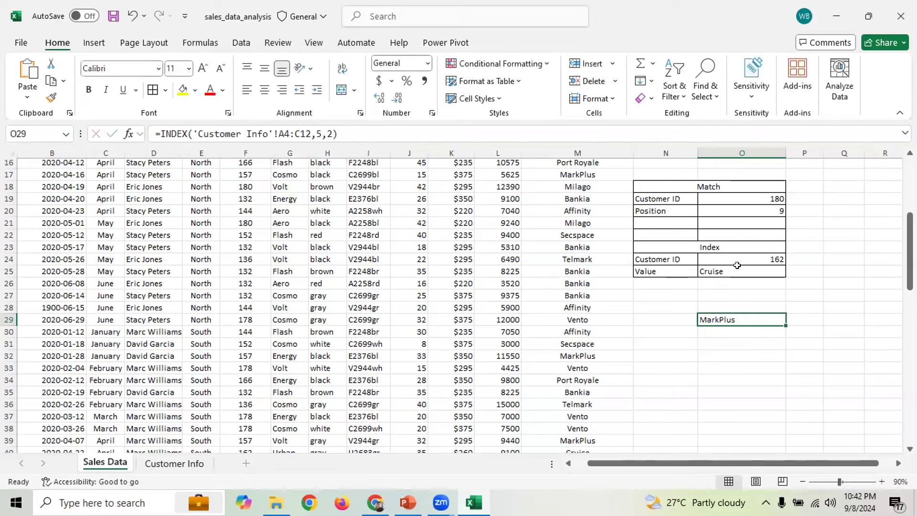
Enter Customer ID 132, then 178, in the Match block's cell O19
left_click(768, 192)
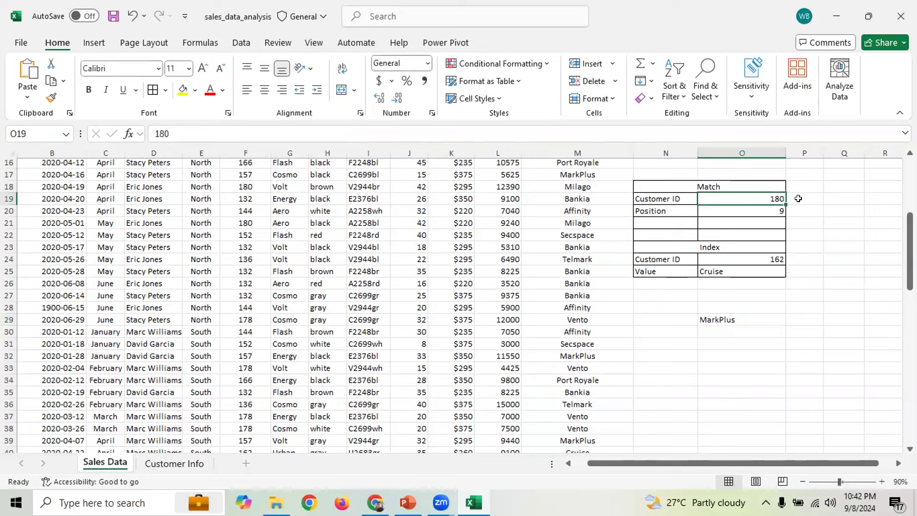
type("132")
key("Return")
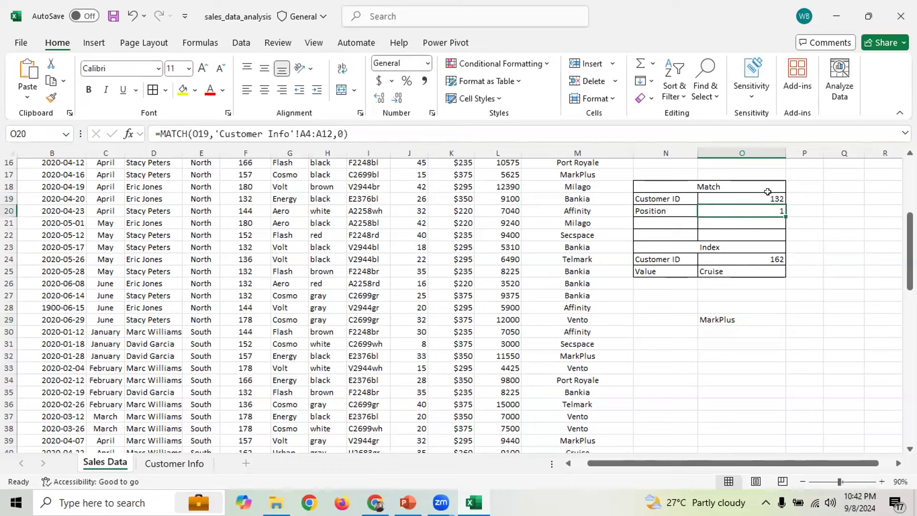
key("Up")
type("178")
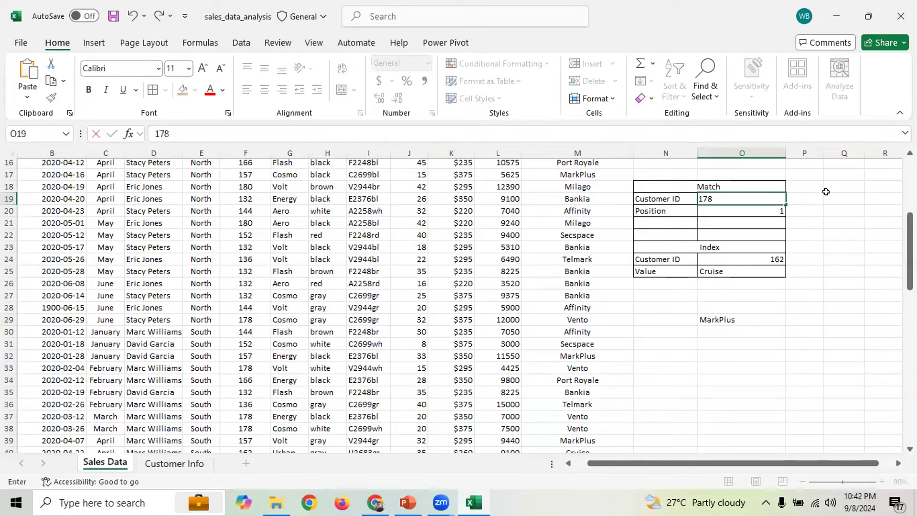
key("Return")
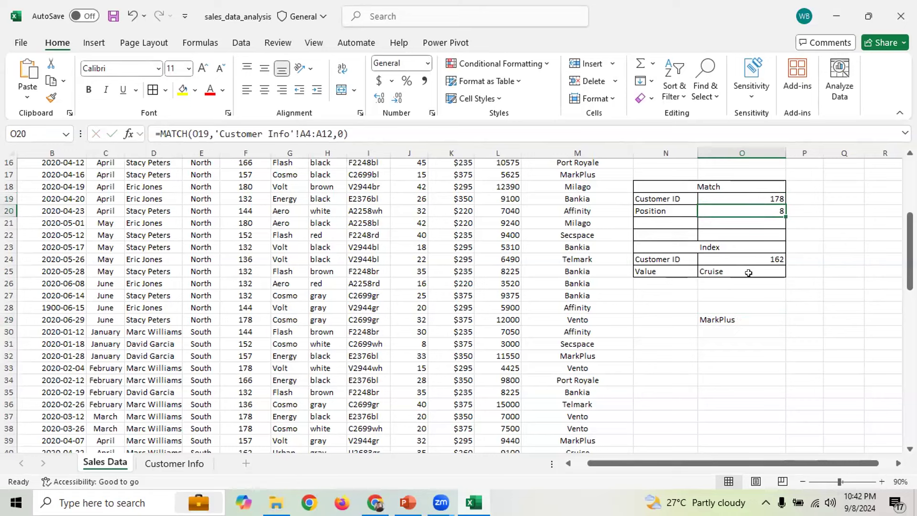
Try other cell references in the O20 MATCH formula, then cancel to keep exact match
left_click(334, 134)
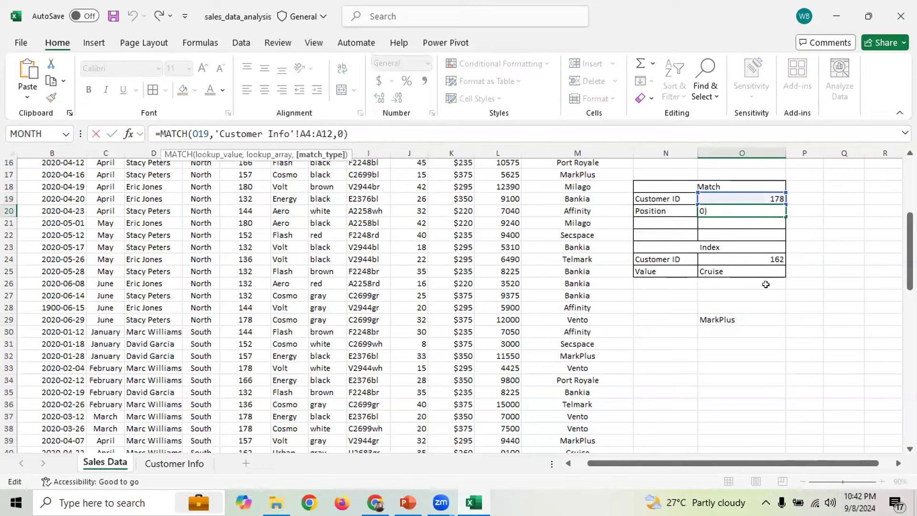
left_click(778, 341)
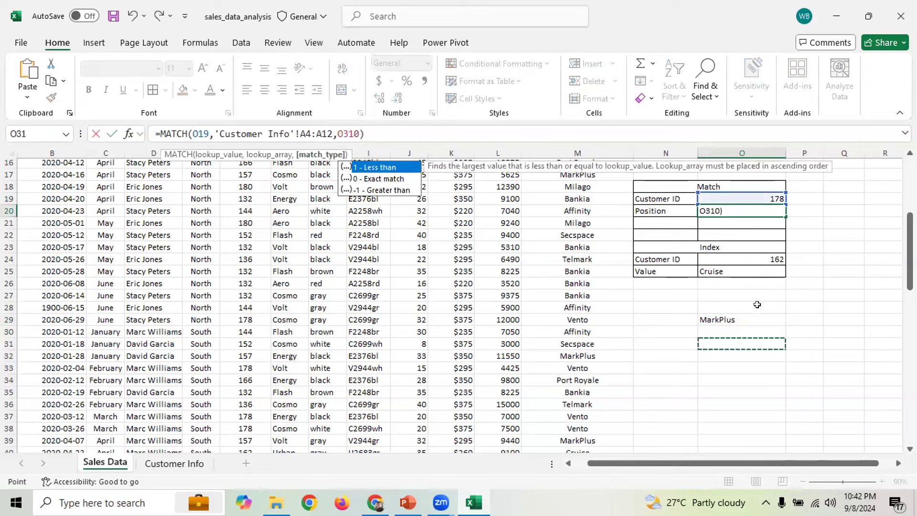
left_click(731, 319)
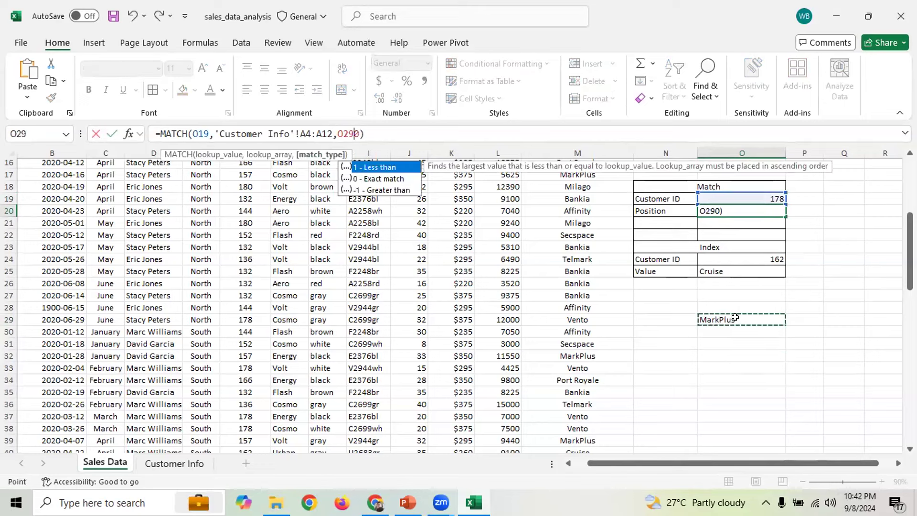
left_click(734, 405)
key("Escape")
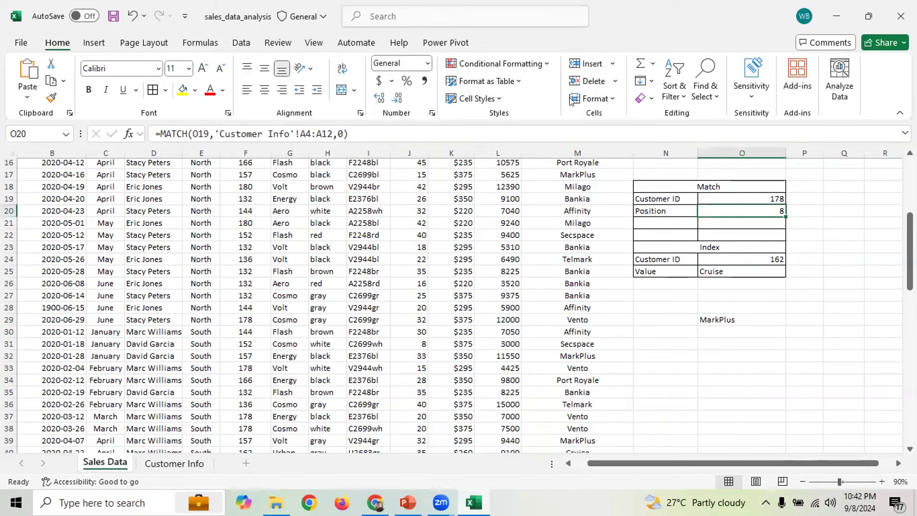
Delete the trial INDEX formula from O29
left_click(718, 317)
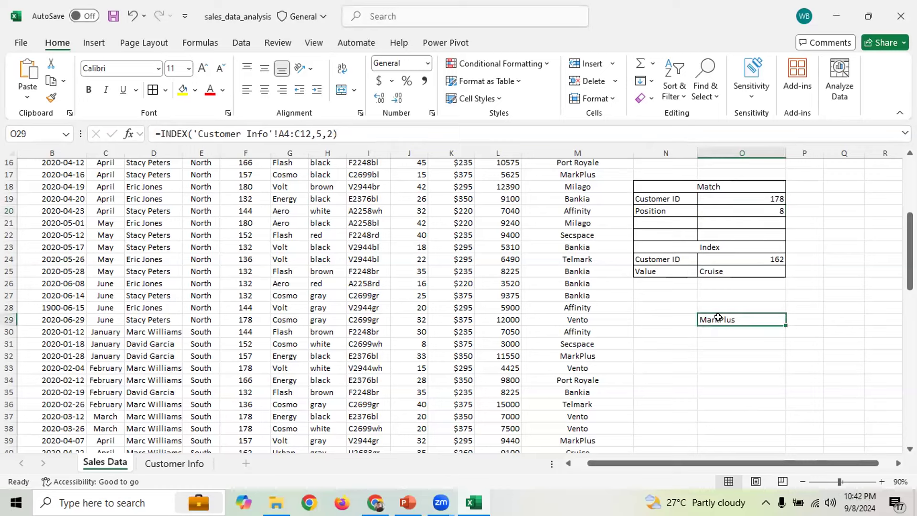
key("Delete")
left_click(717, 342)
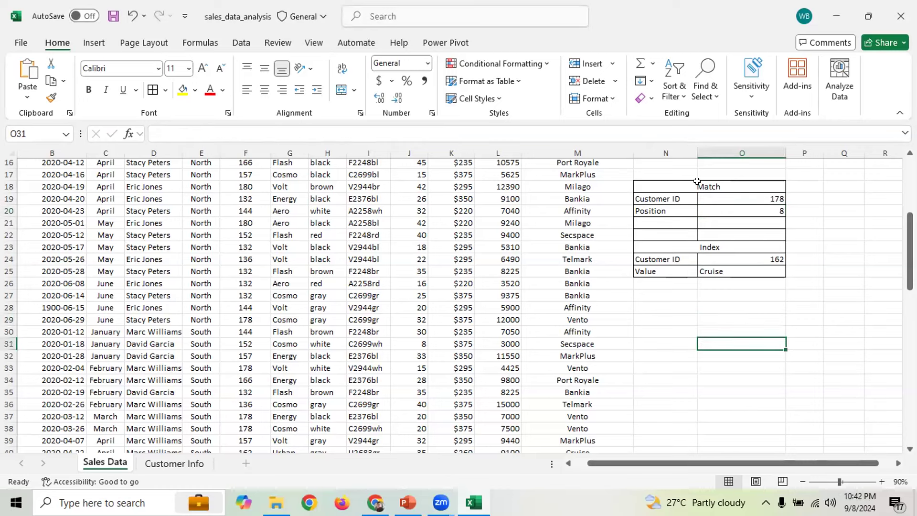
key("alt+Tab")
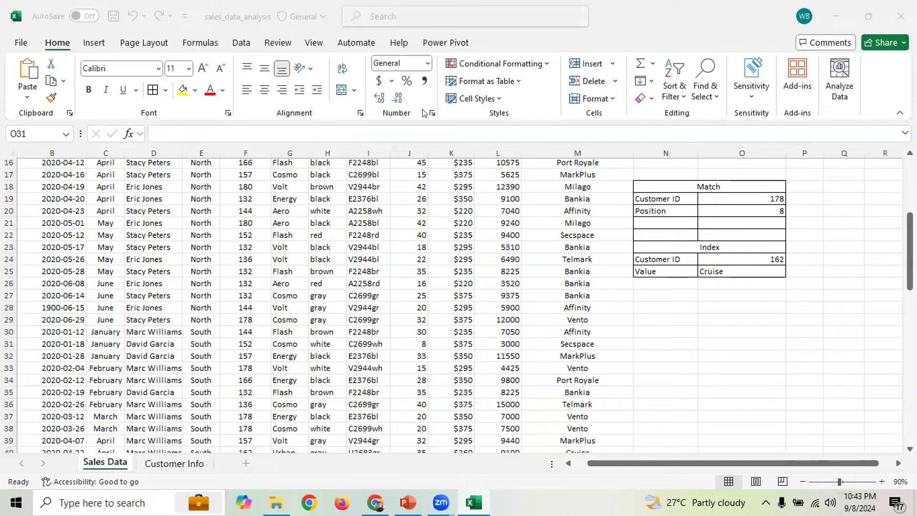
left_click(778, 312)
left_click_drag(910, 244, 910, 224)
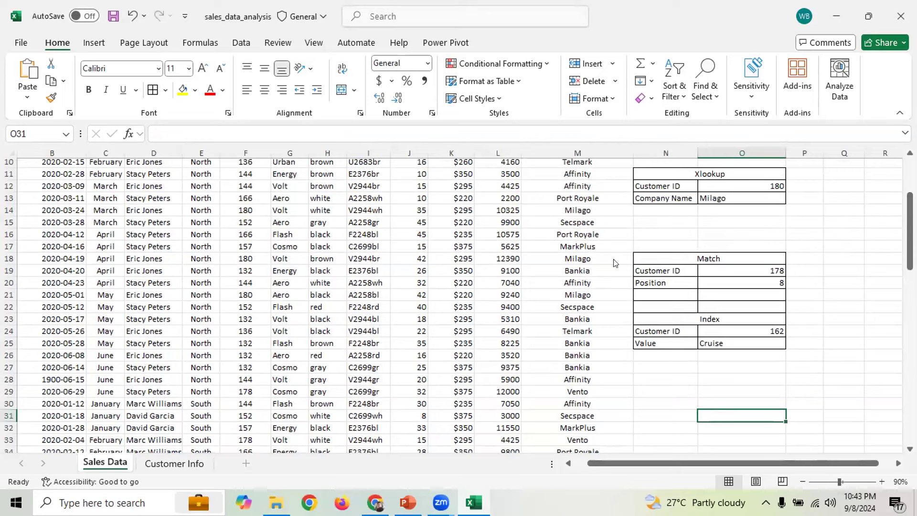
left_click(812, 262)
left_click(837, 272)
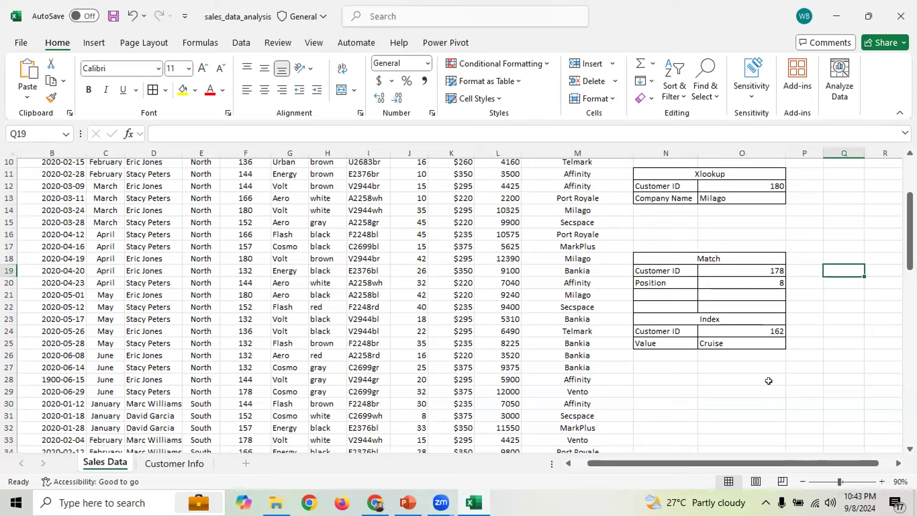
Select the block holding the Match and Index tables, then deselect it with an empty cell
scroll(823, 350, "down", 3)
scroll(831, 348, "up", 2)
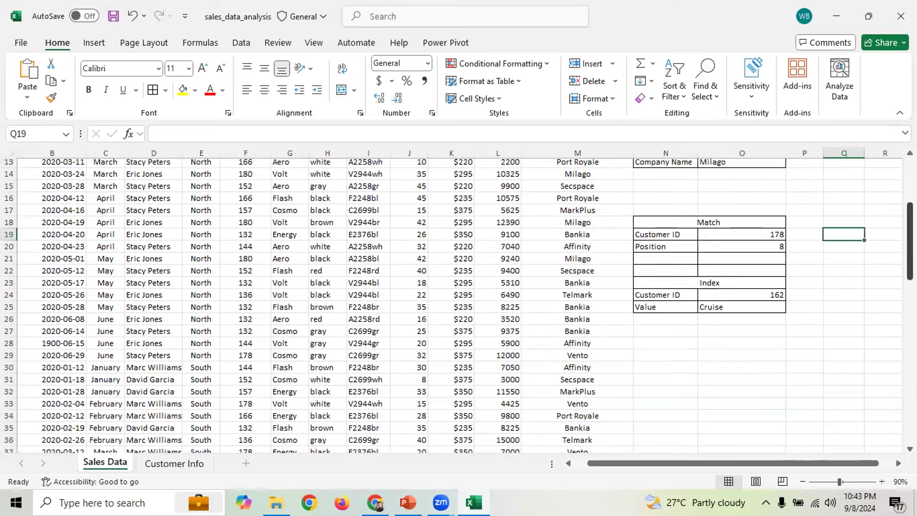
scroll(855, 317, "up", 4)
left_click_drag(910, 184, 910, 212)
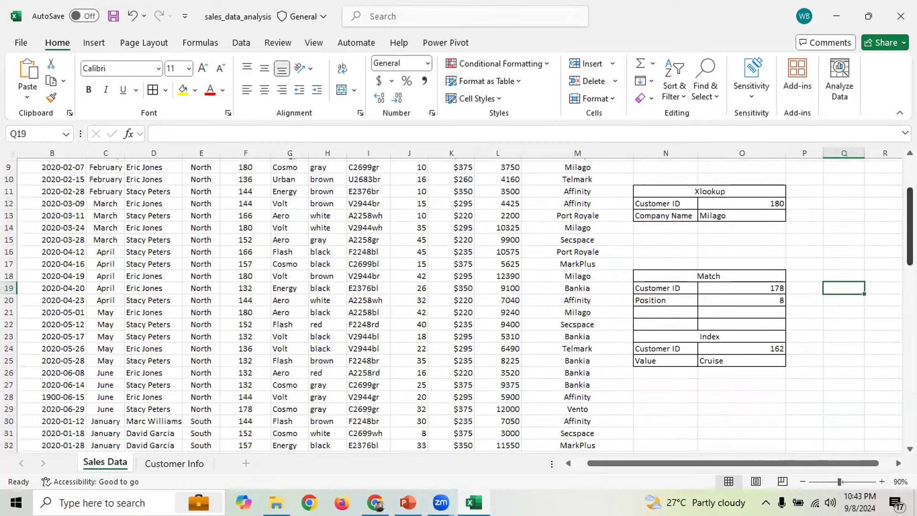
scroll(874, 296, "up", 1)
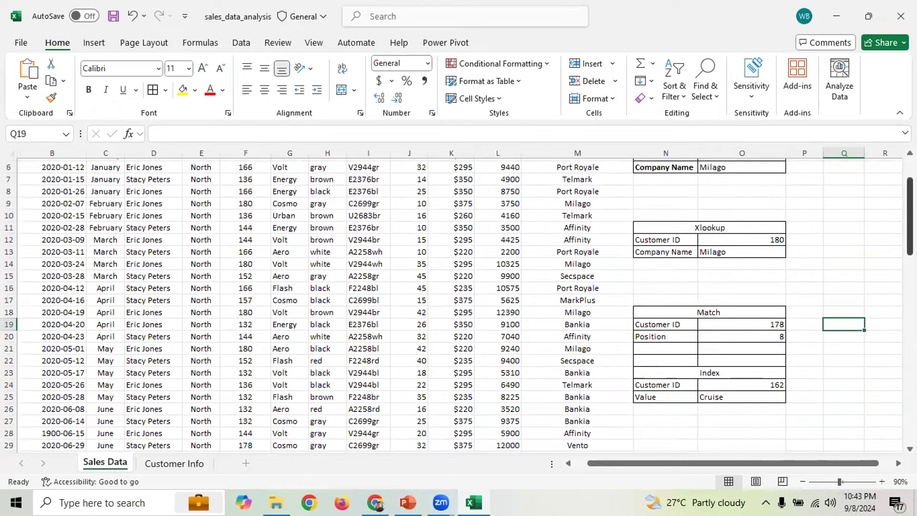
left_click_drag(672, 299, 704, 393)
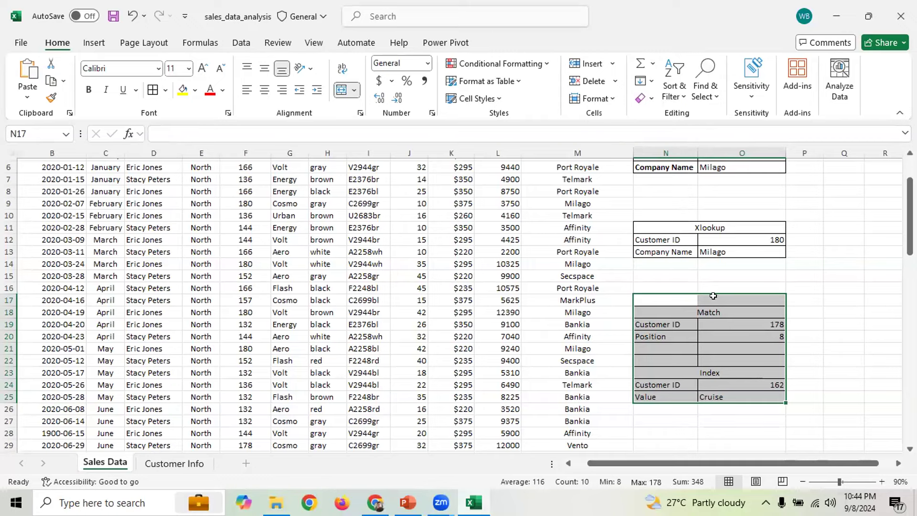
scroll(836, 190, "down", 2)
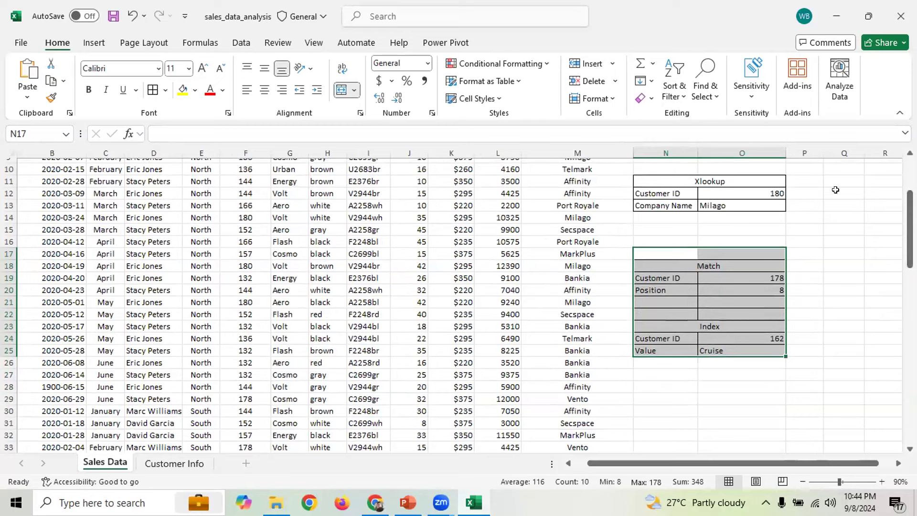
left_click(602, 71)
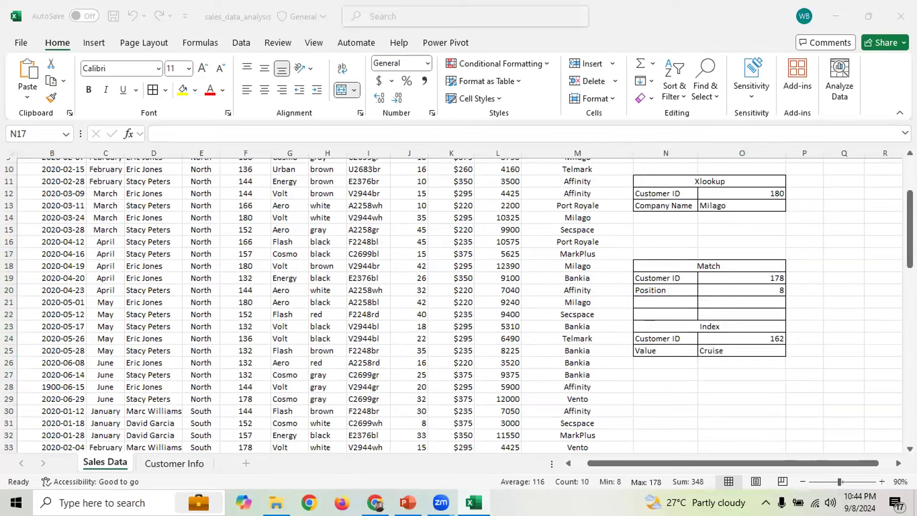
left_click(869, 205)
left_click(836, 261)
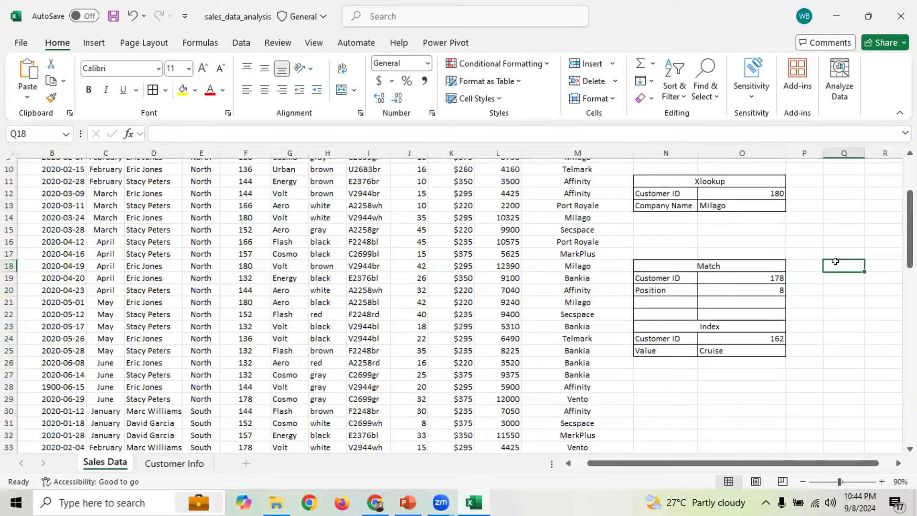
Scroll down to the empty rows 30–53 and select cell O36 for the new Index block
key("ctrl+n")
left_click(841, 212)
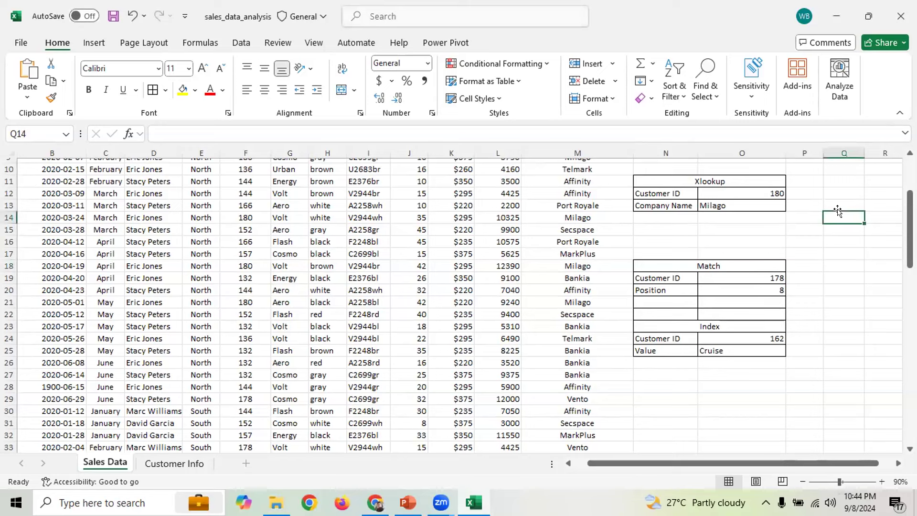
left_click(858, 256)
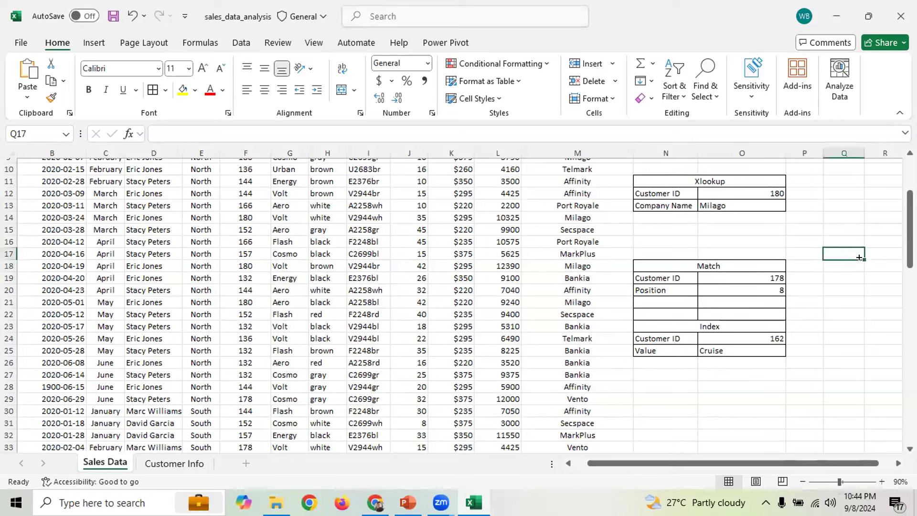
mouse_move(910, 229)
left_mouse_down()
mouse_move(910, 200)
mouse_move(910, 213)
left_mouse_up()
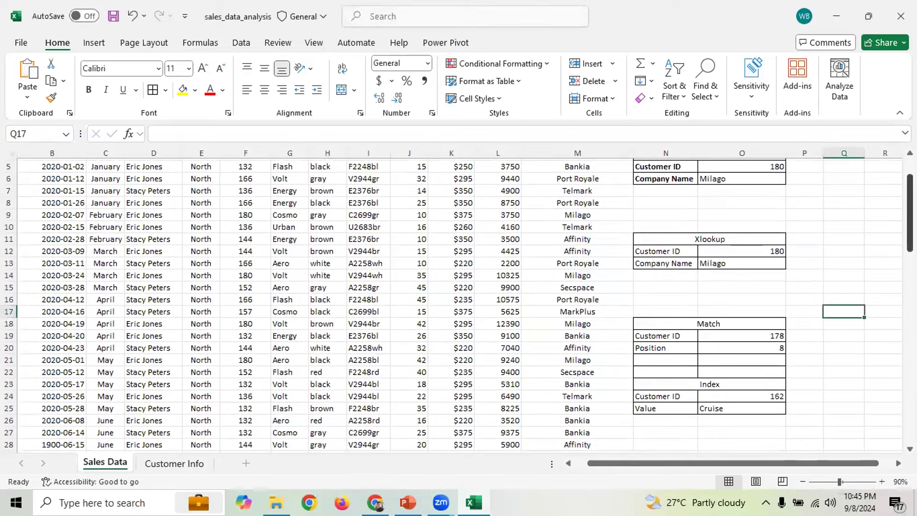
left_click(824, 274)
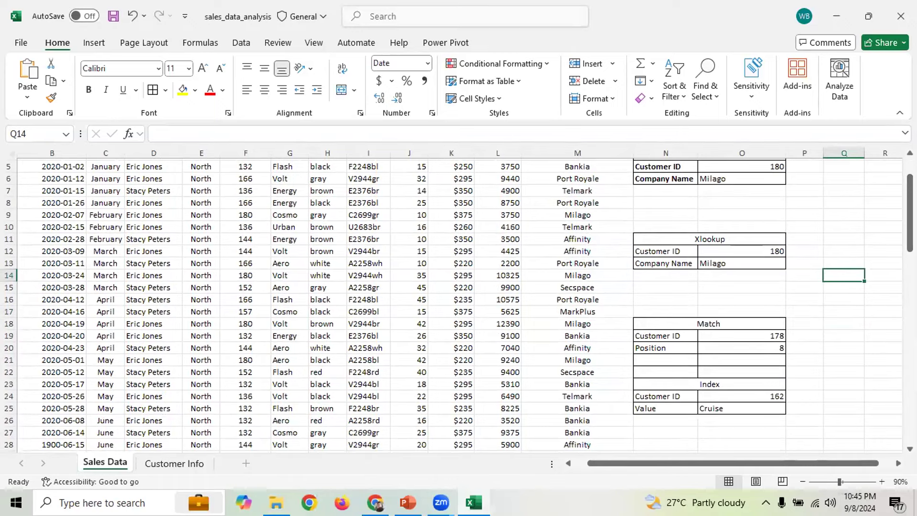
left_click_drag(910, 210, 910, 279)
left_click(670, 297)
left_click(733, 239)
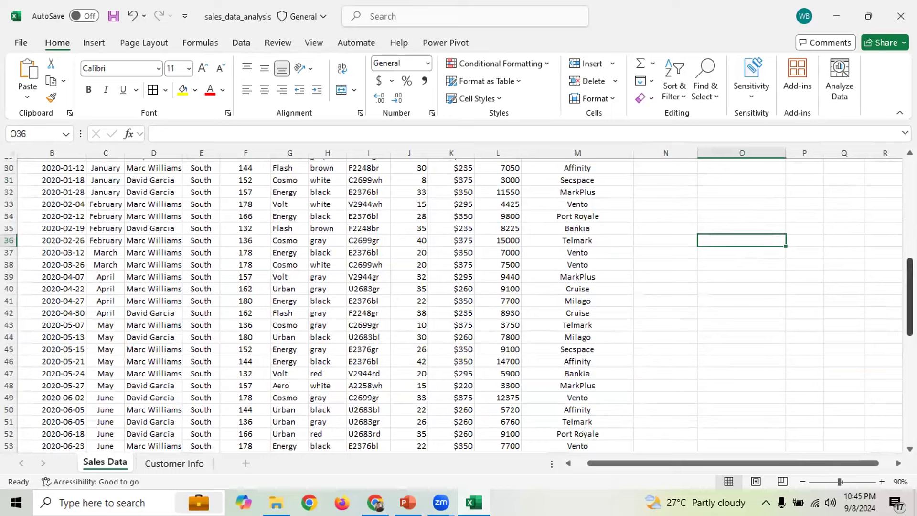
Type the label Index in cell O36
type("Index")
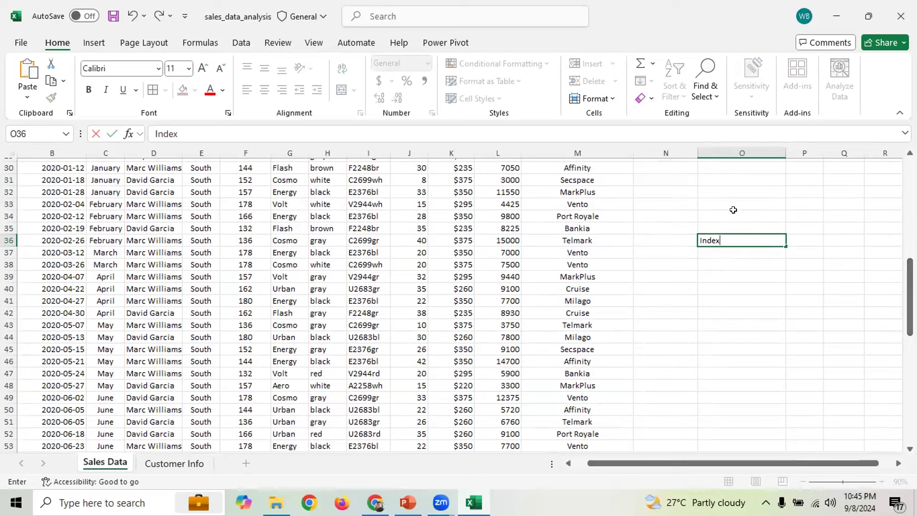
left_click(739, 254)
left_click(795, 239)
left_click(745, 235)
left_click(813, 242)
left_click(727, 236)
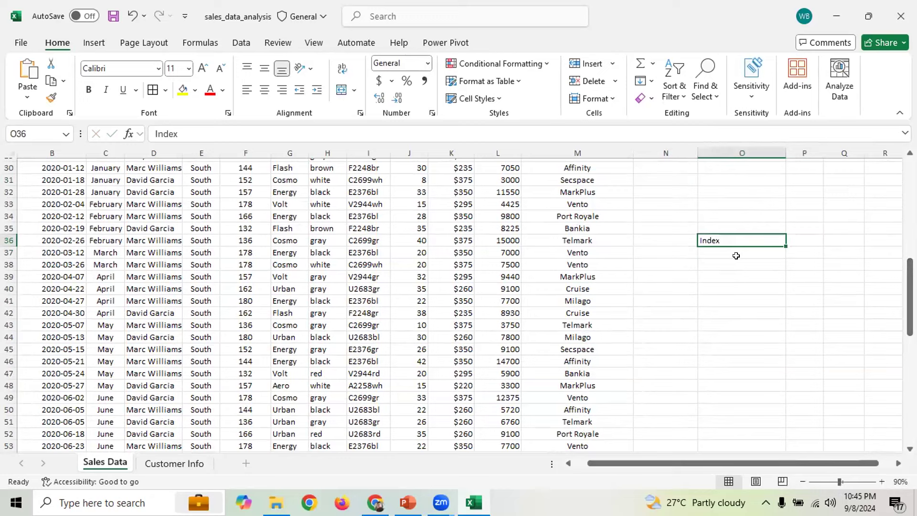
left_click(717, 251)
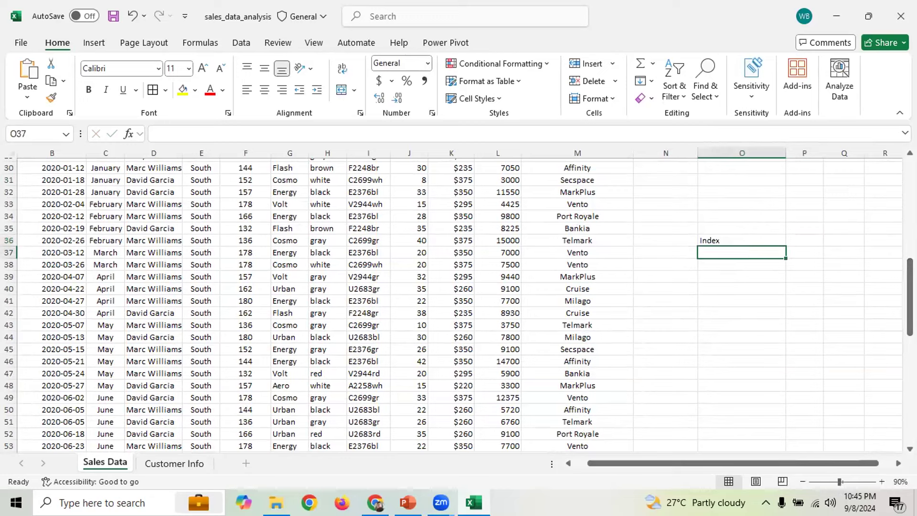
Enter =INDEX('Customer Info'!A4:C12,1,2) in O37 so it returns Bankia
type("=index")
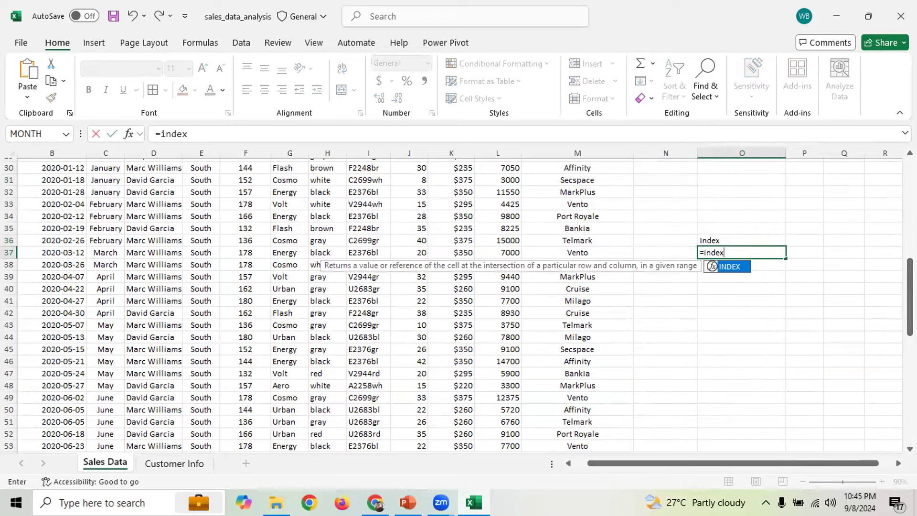
key("Tab")
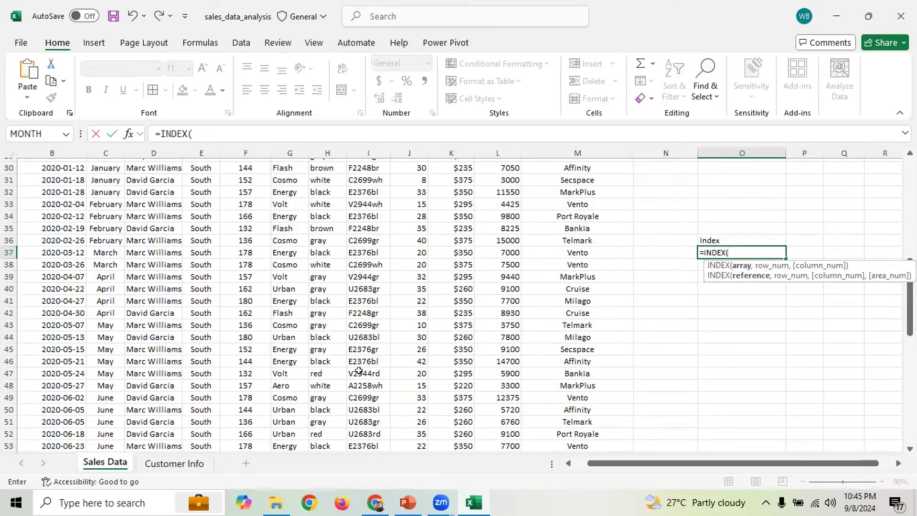
left_click(174, 464)
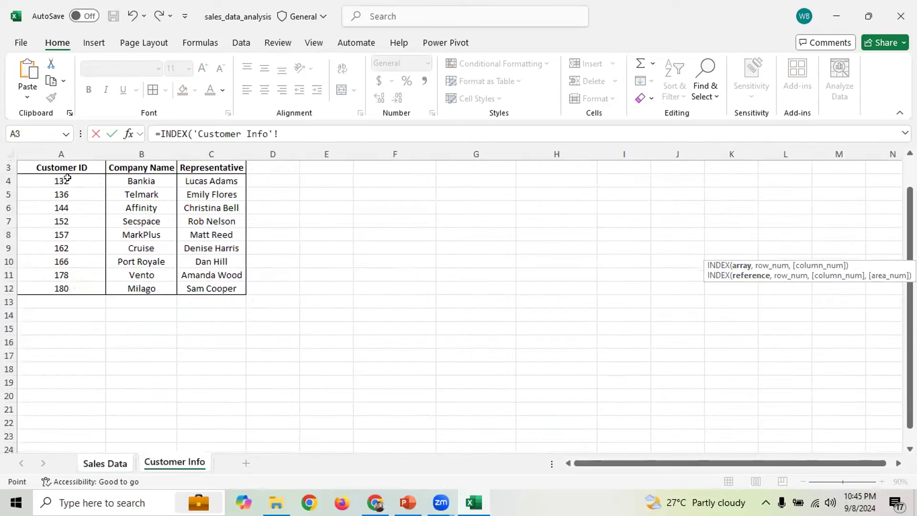
left_click_drag(64, 180, 211, 286)
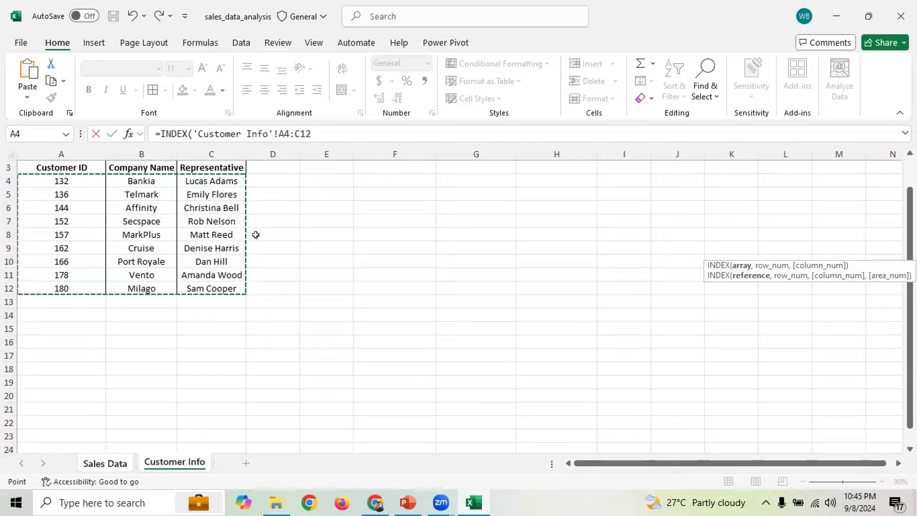
type(",")
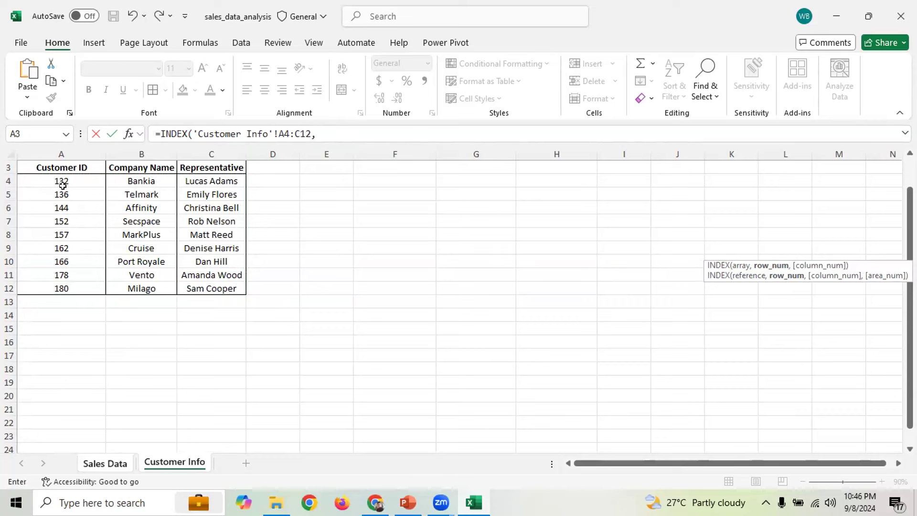
left_click(331, 135)
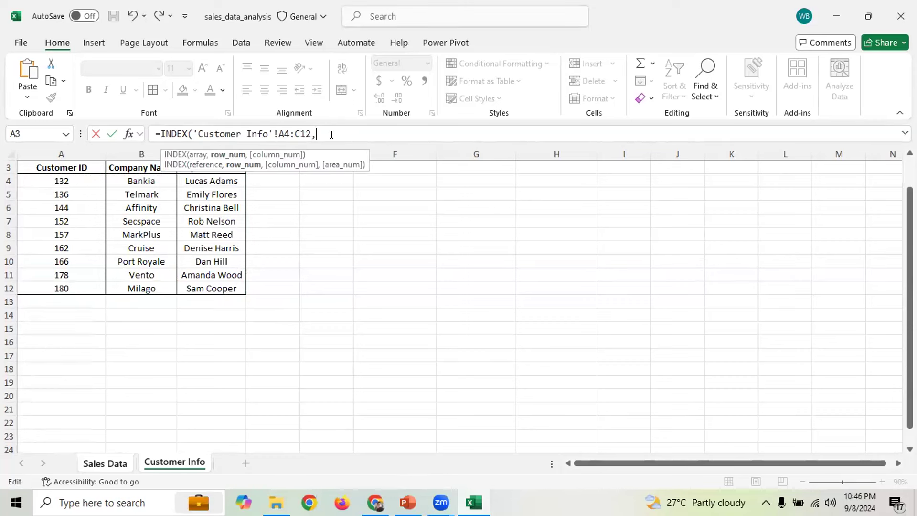
type("1,")
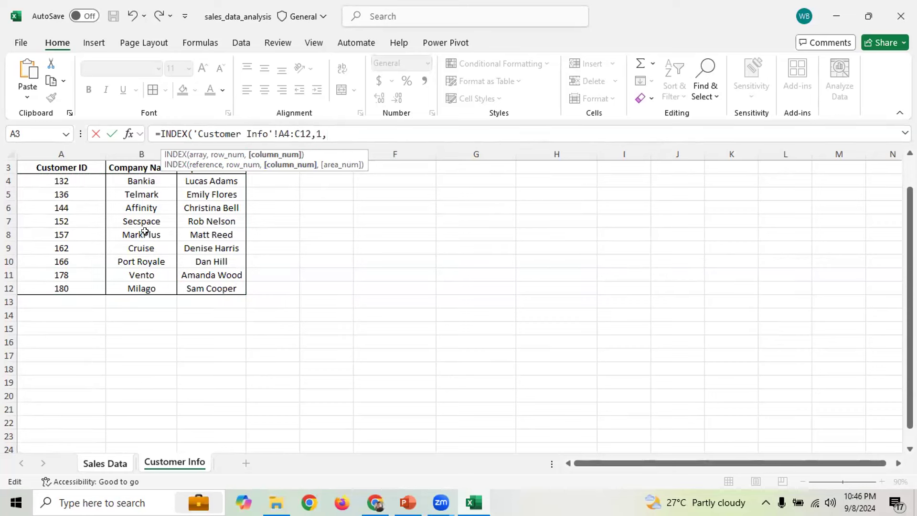
type("2")
type(")")
key("Return")
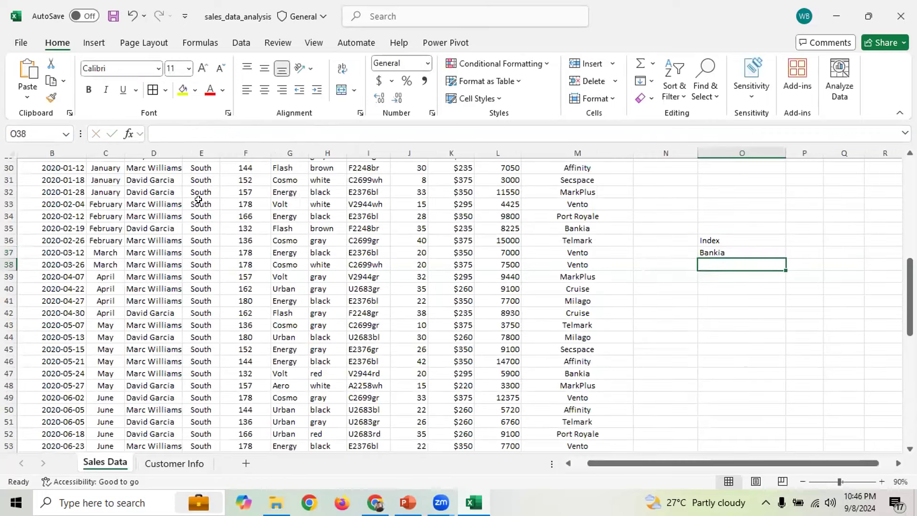
Try cell O33 as the INDEX row number in O37, then cancel the edit
left_click(724, 252)
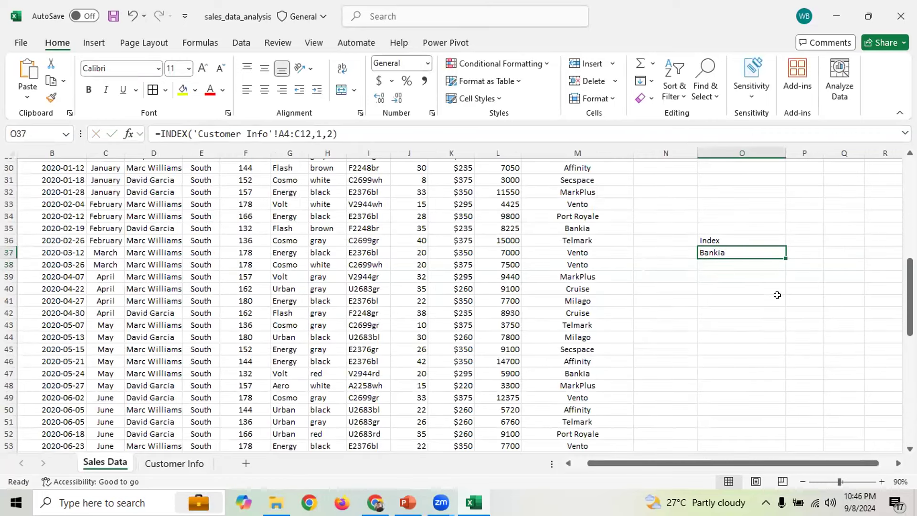
double_click(318, 134)
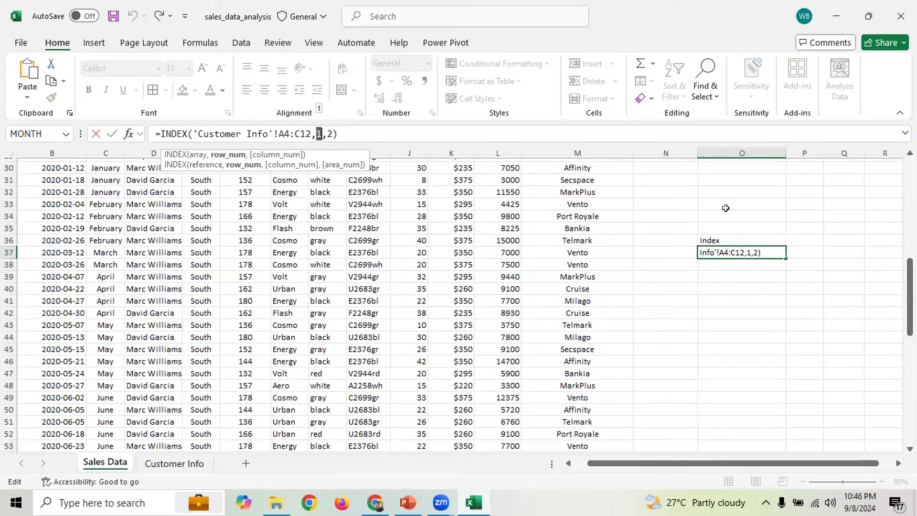
left_click(747, 201)
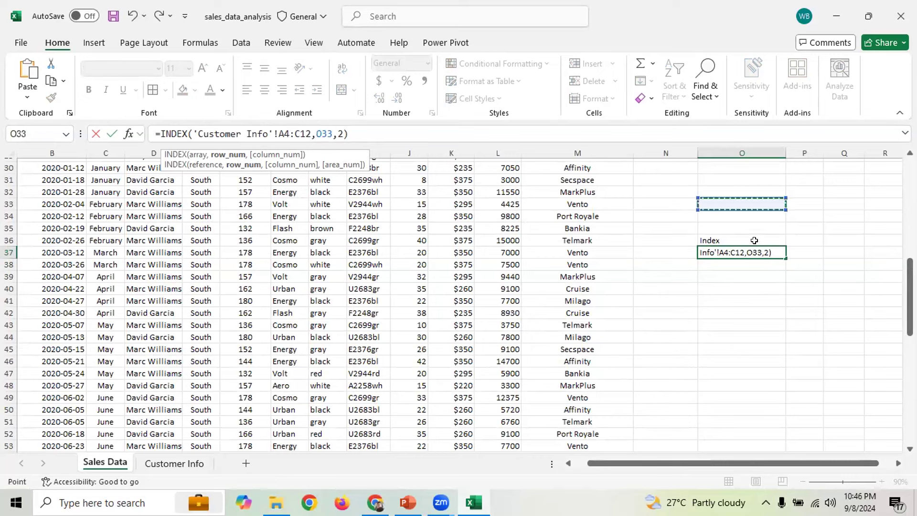
key("Escape")
Label N34 'Customer ID' and enter 178 in O34
left_click(714, 213)
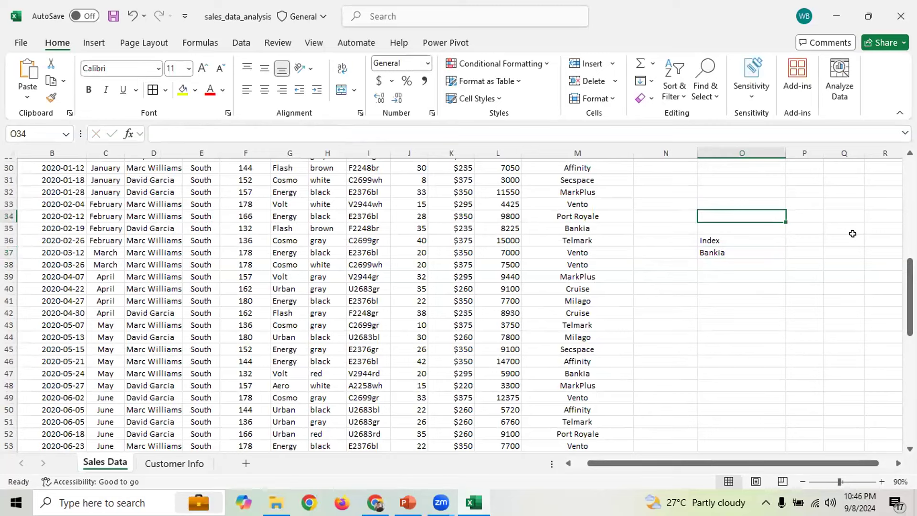
key("Left")
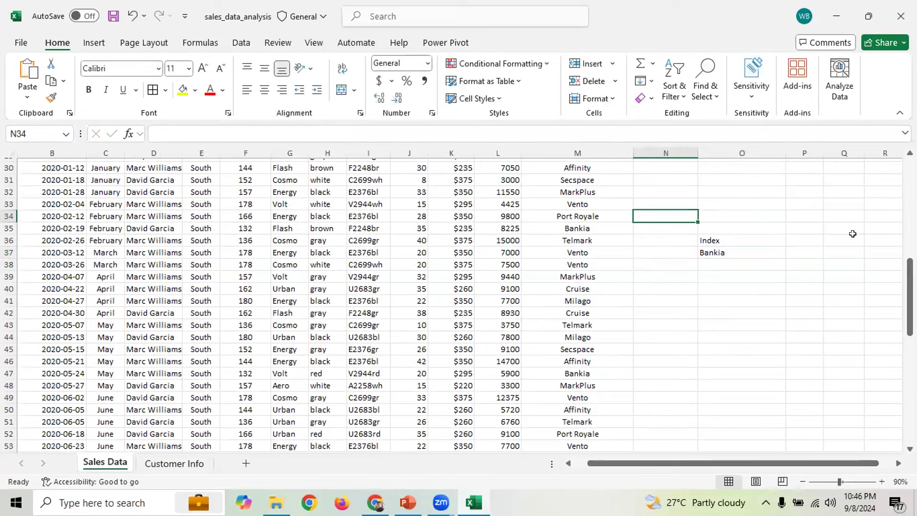
type("Customer ")
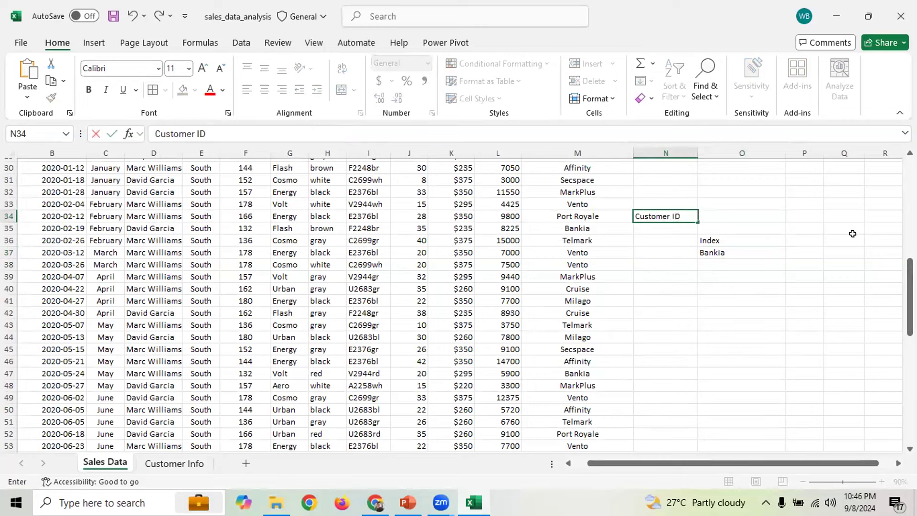
type("ID")
key("Tab")
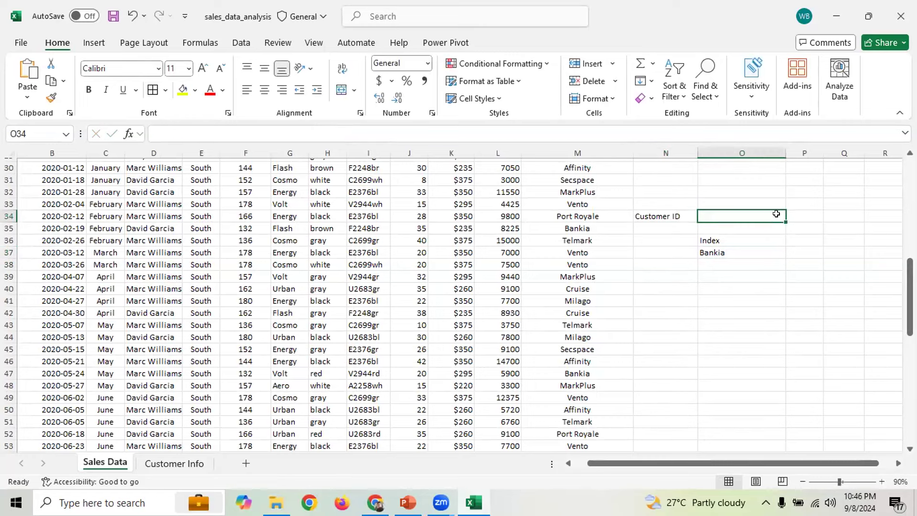
type("132")
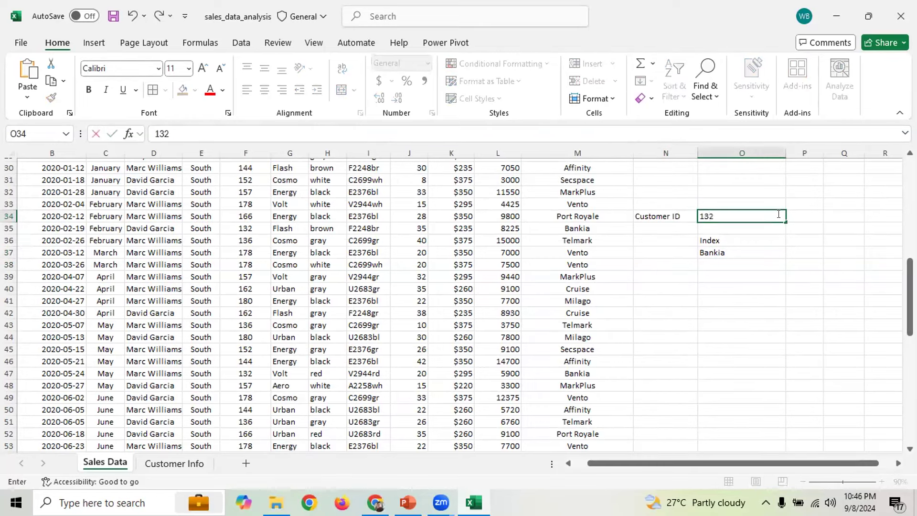
key("BackSpace")
key("BackSpace")
key("BackSpace")
key("BackSpace")
key("BackSpace")
type("178")
left_click(729, 241)
left_click(779, 214)
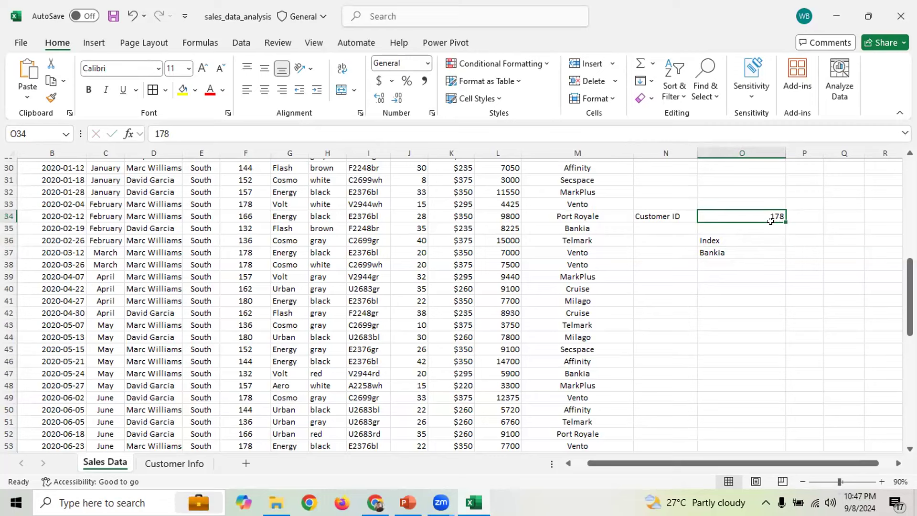
Inspect the row number in O37's INDEX formula, then cancel without changes
left_click(730, 253)
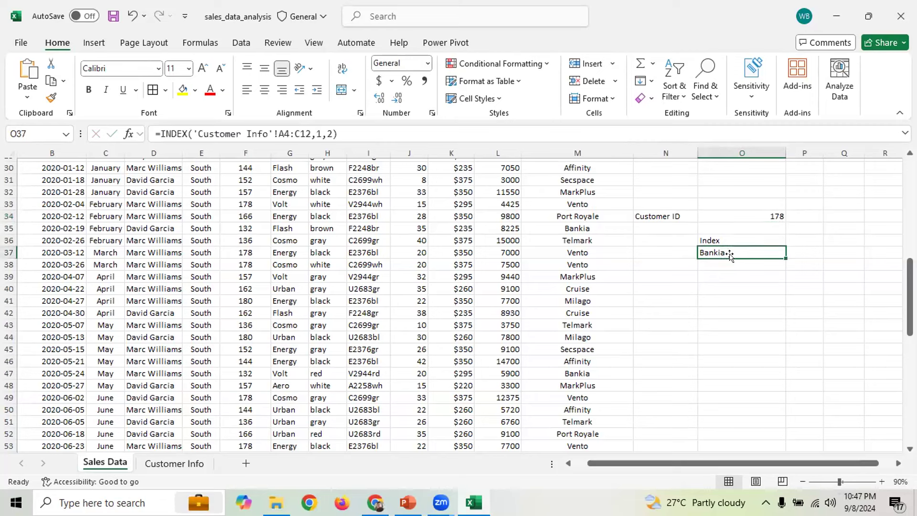
left_click(318, 133)
double_click(319, 135)
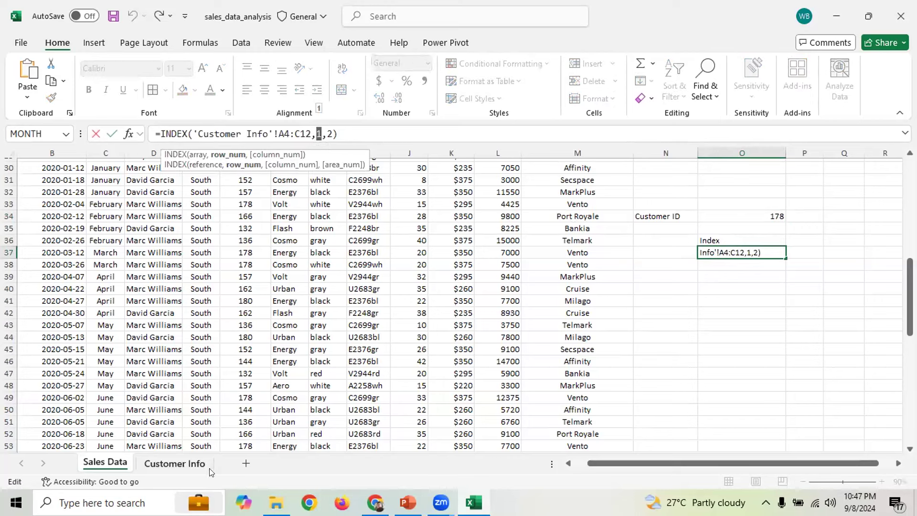
left_click(844, 266)
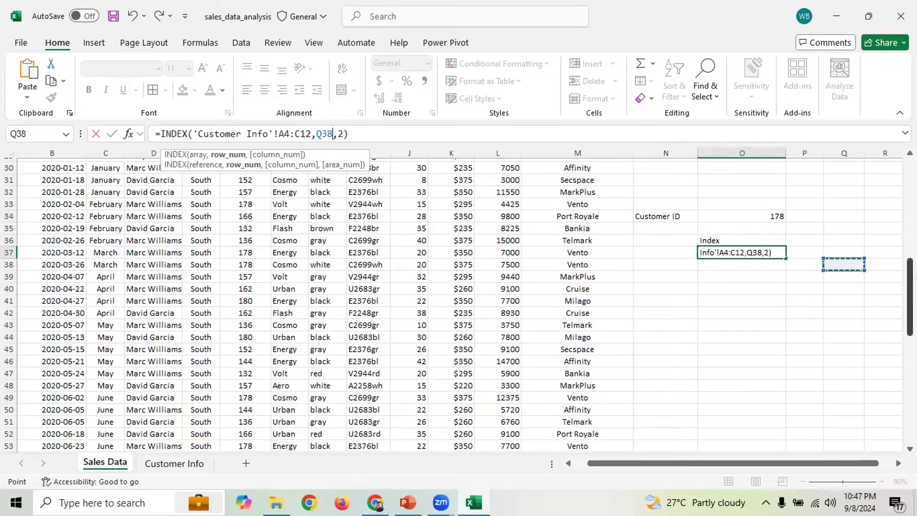
key("Escape")
left_click_drag(910, 282, 910, 183)
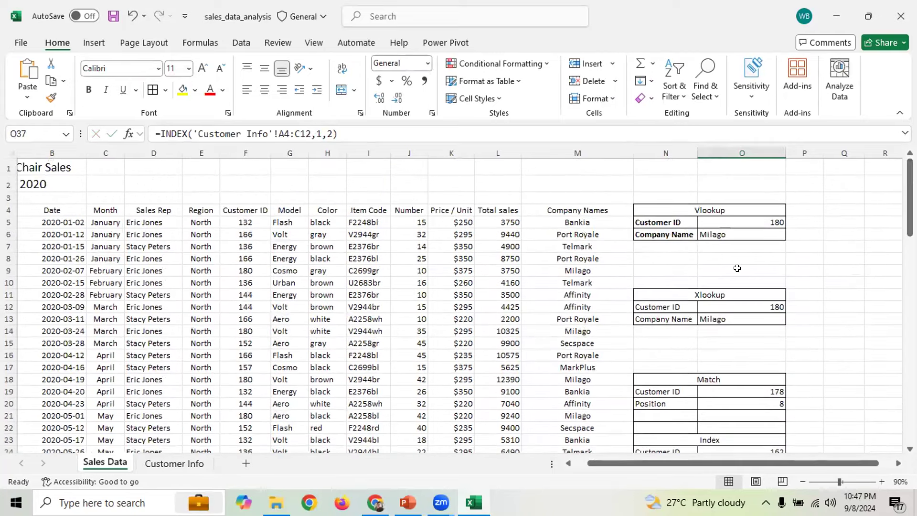
Test Customer ID 132 in O19, then set it to 180 so MATCH returns position 9
scroll(735, 337, "down", 1)
scroll(735, 337, "down", 2)
left_click(690, 311)
left_click(745, 319)
type("132")
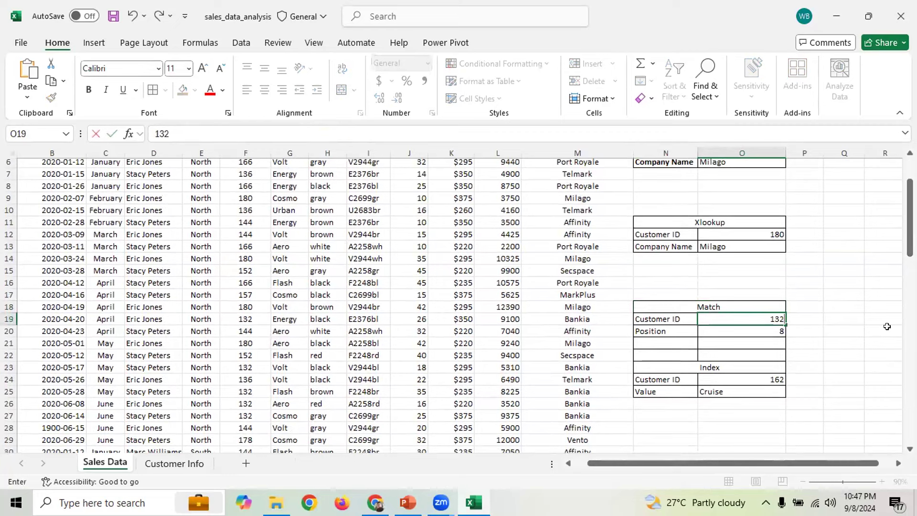
key("Return")
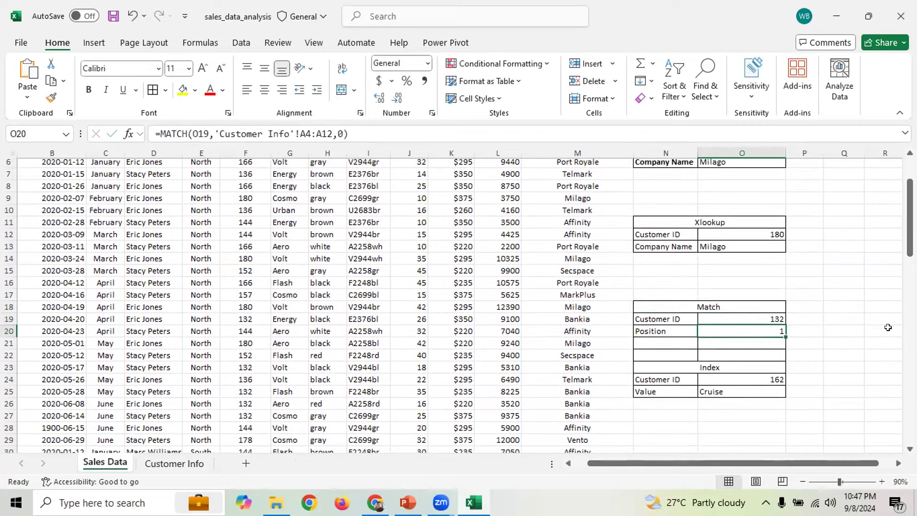
left_click(771, 319)
type("180")
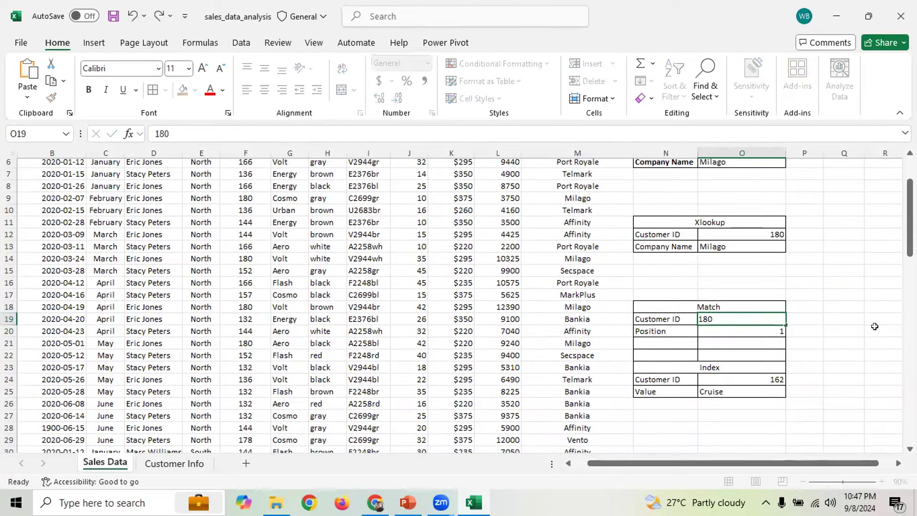
key("Return")
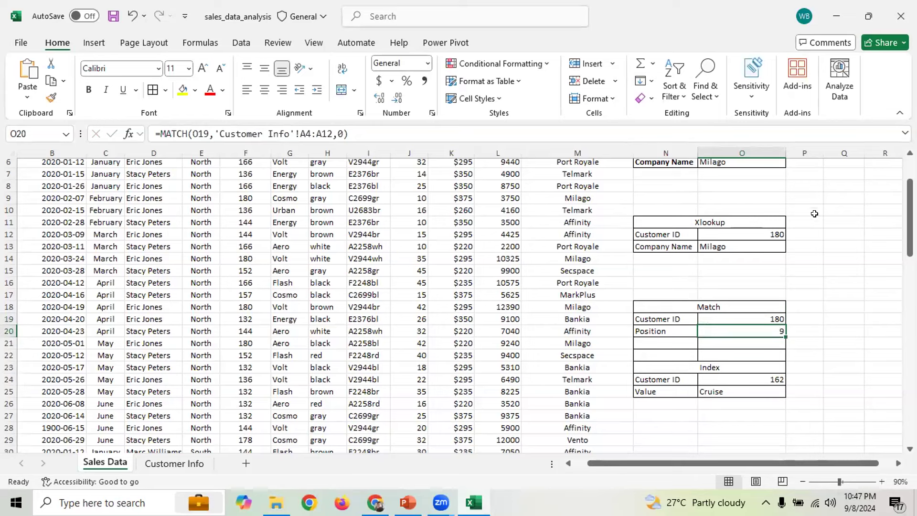
left_click(162, 462)
left_click(79, 288)
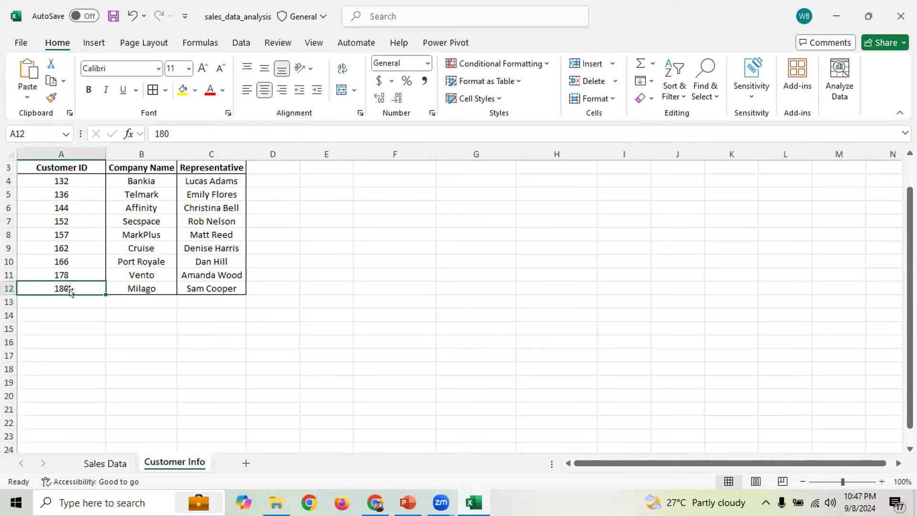
left_click_drag(68, 180, 69, 293)
left_click(62, 285)
left_click(105, 463)
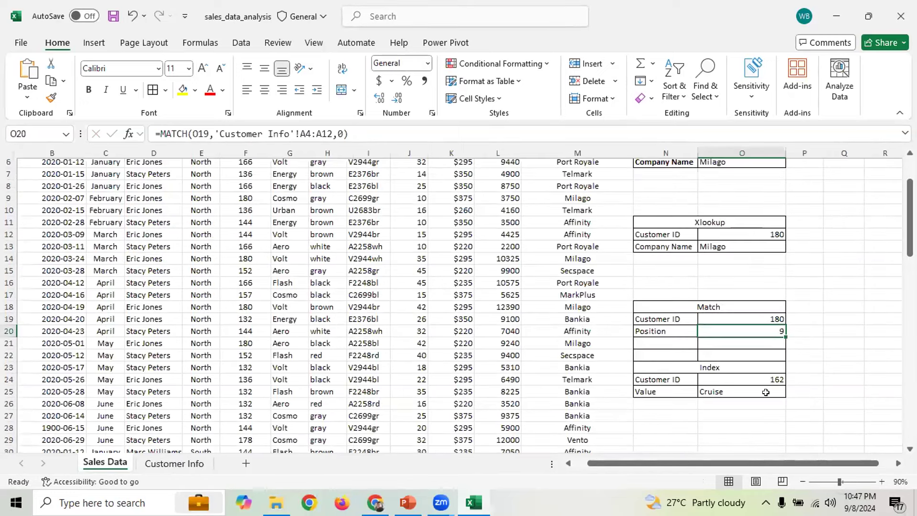
left_click_drag(910, 217, 910, 246)
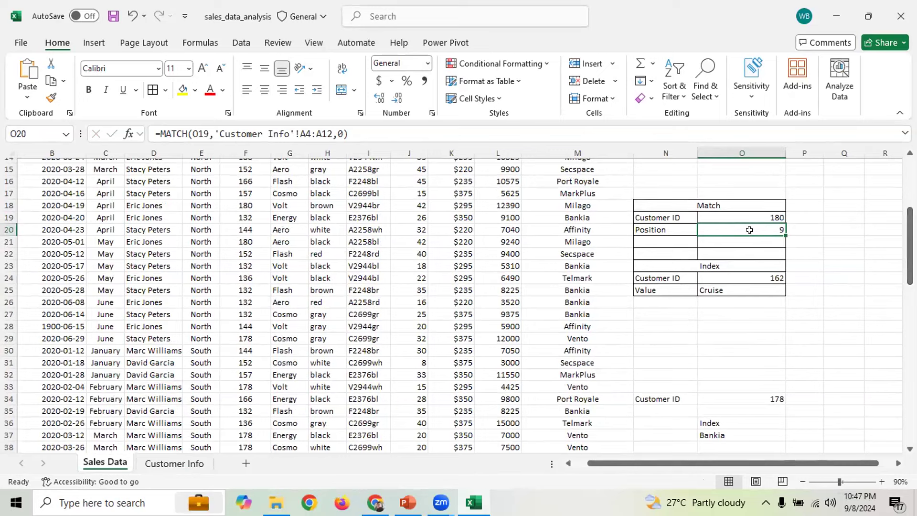
left_click_drag(160, 134, 349, 134)
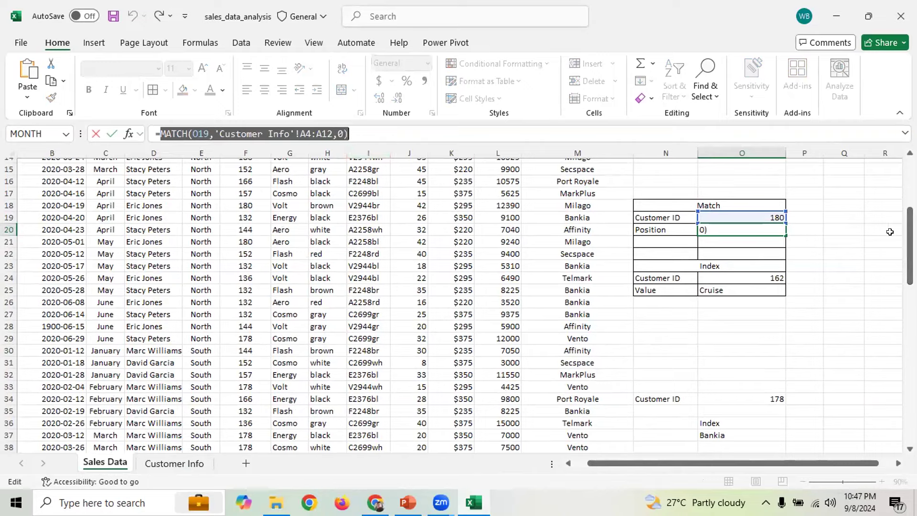
left_click_drag(910, 258, 902, 327)
key("Escape")
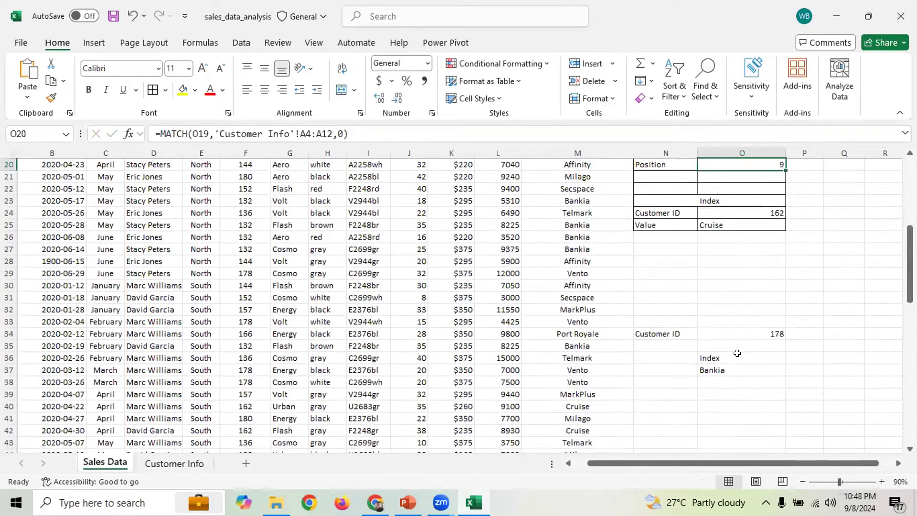
Replace O37's INDEX row number with MATCH(O34,'Customer Info'!A4:A12,0)
left_click(736, 358)
left_click(737, 371)
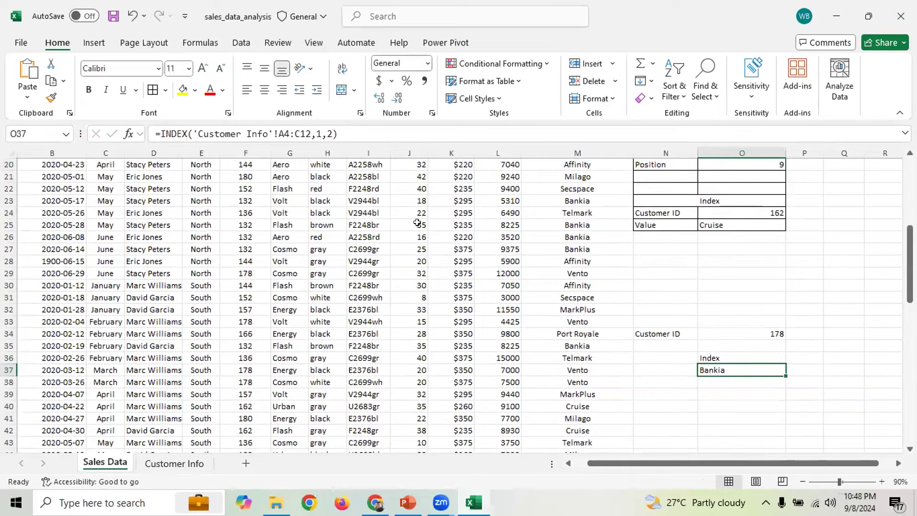
left_click(320, 133)
double_click(318, 131)
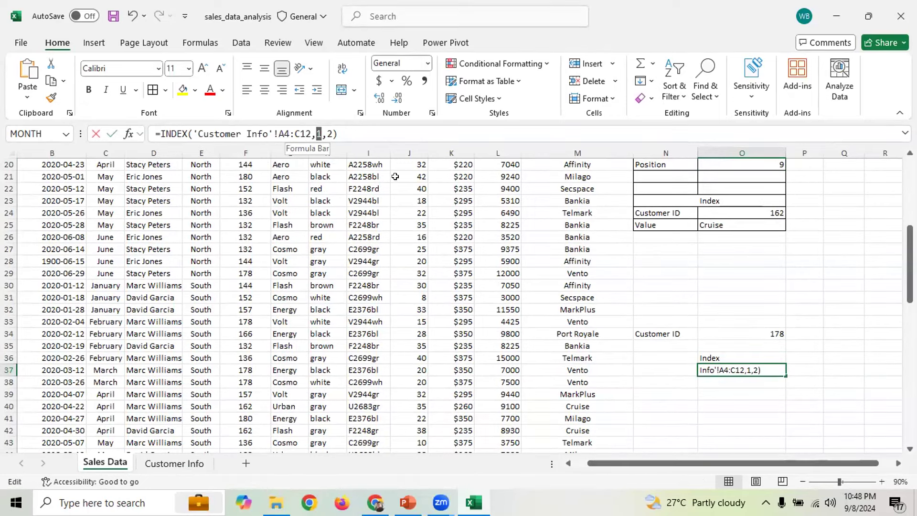
key("ctrl+v")
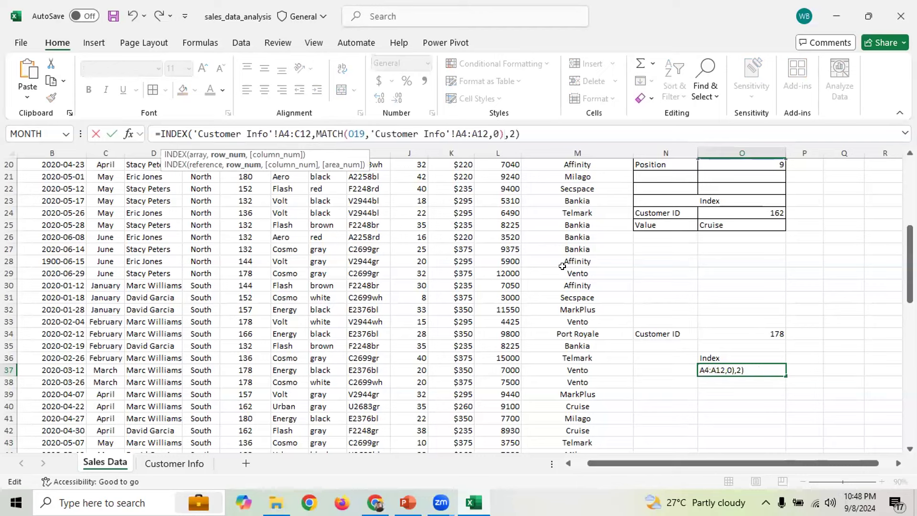
double_click(354, 133)
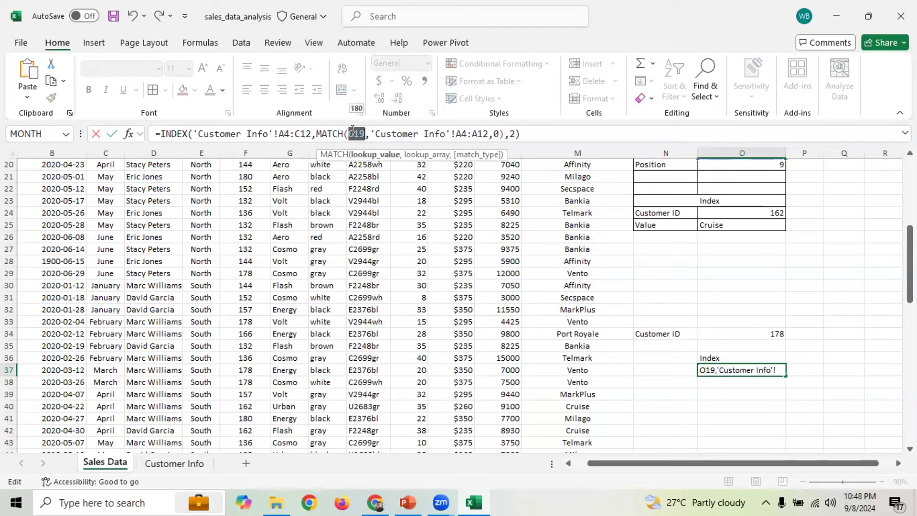
left_click(770, 330)
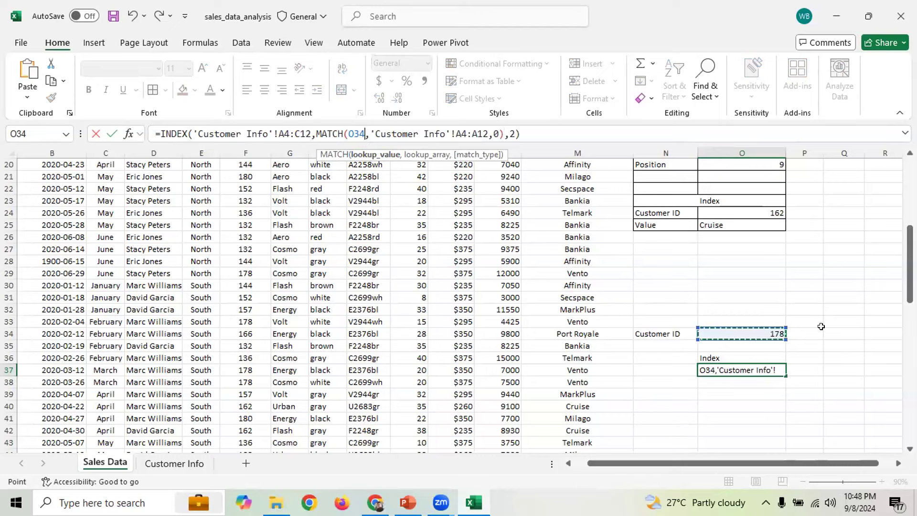
key("Return")
Enter 180 in O34 and confirm O37 now returns Milago
left_click(768, 334)
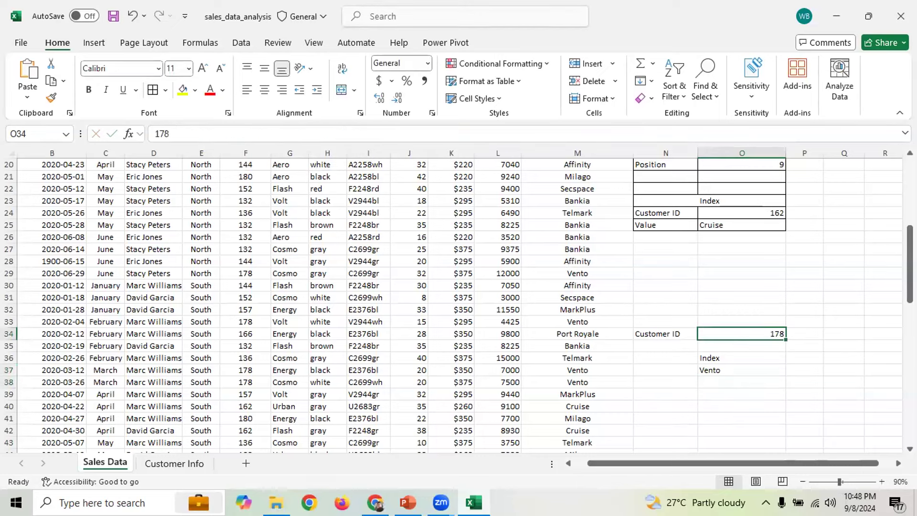
type("180")
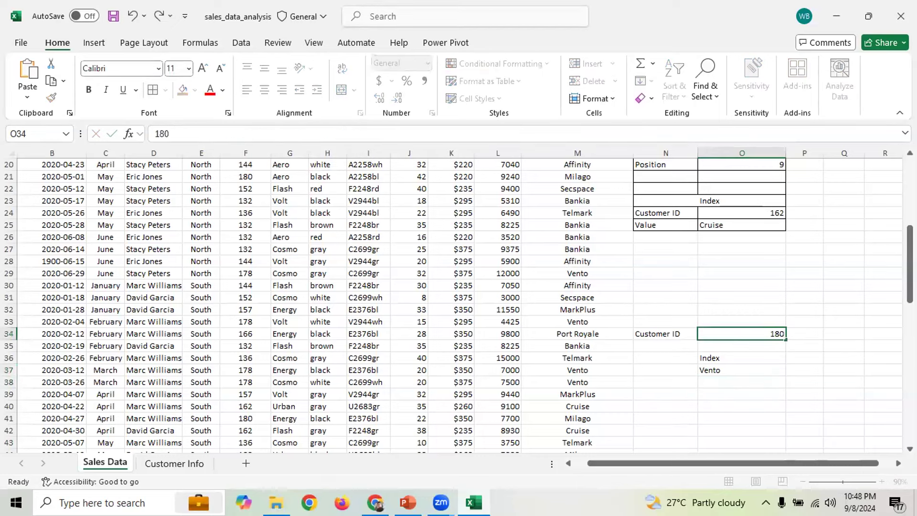
key("Return")
left_click(725, 366)
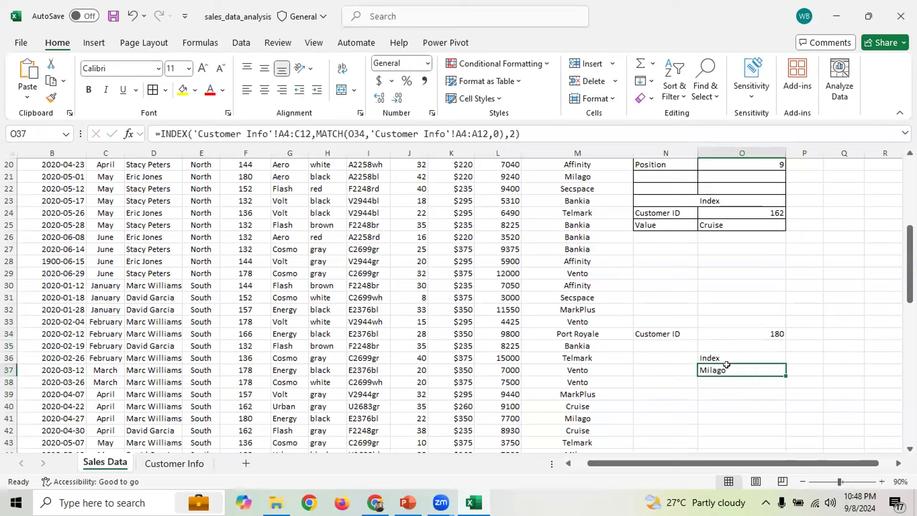
left_click(758, 330)
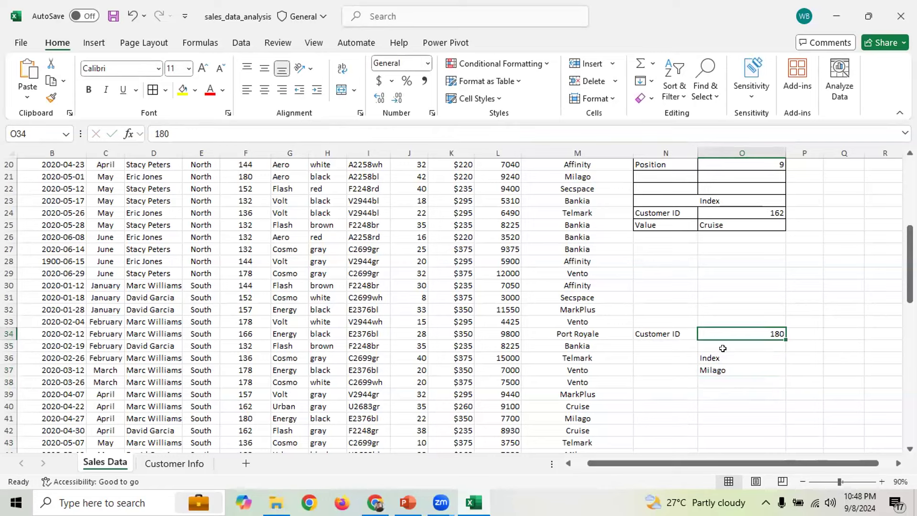
key("alt+Tab")
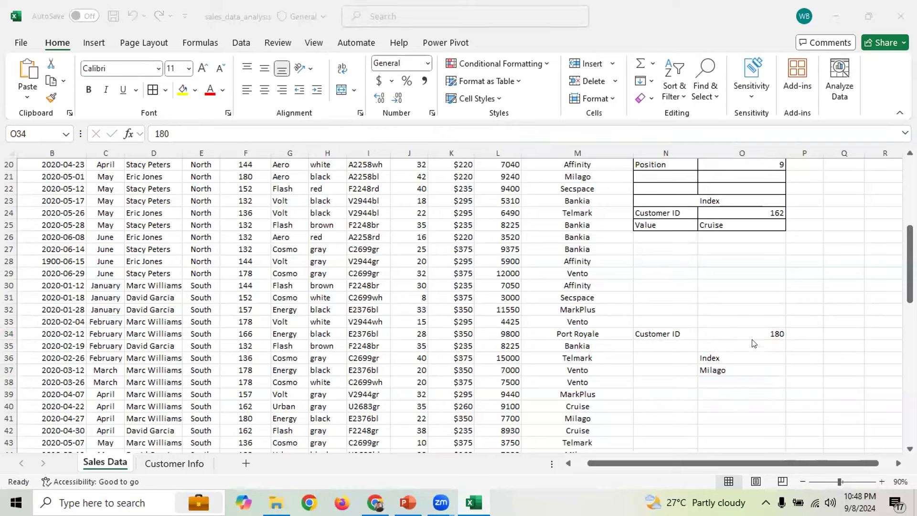
left_click(771, 329)
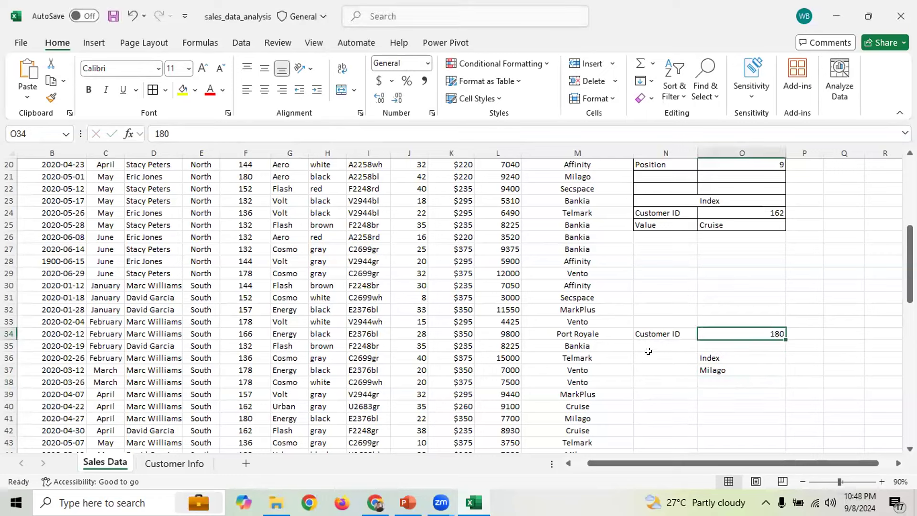
left_click(735, 370)
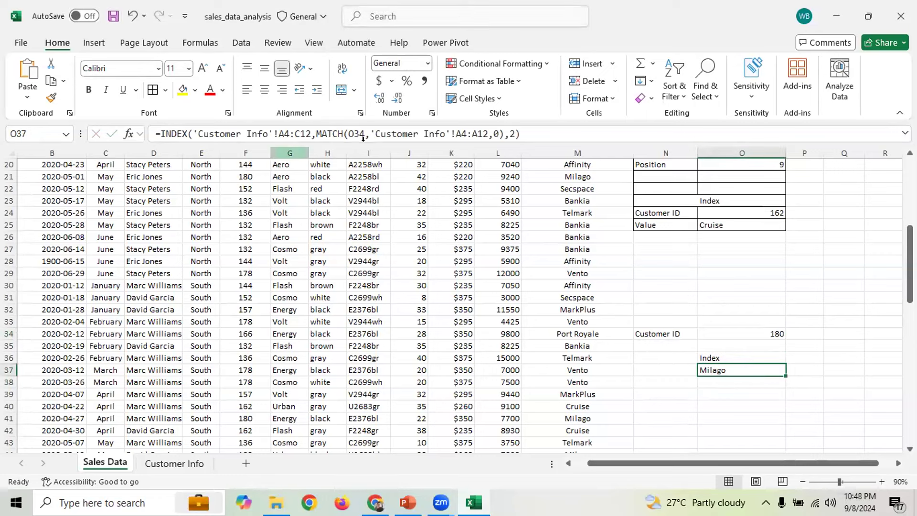
Review the nested MATCH in O37's formula, then delete the practice block N34:O37
left_click_drag(317, 134, 489, 135)
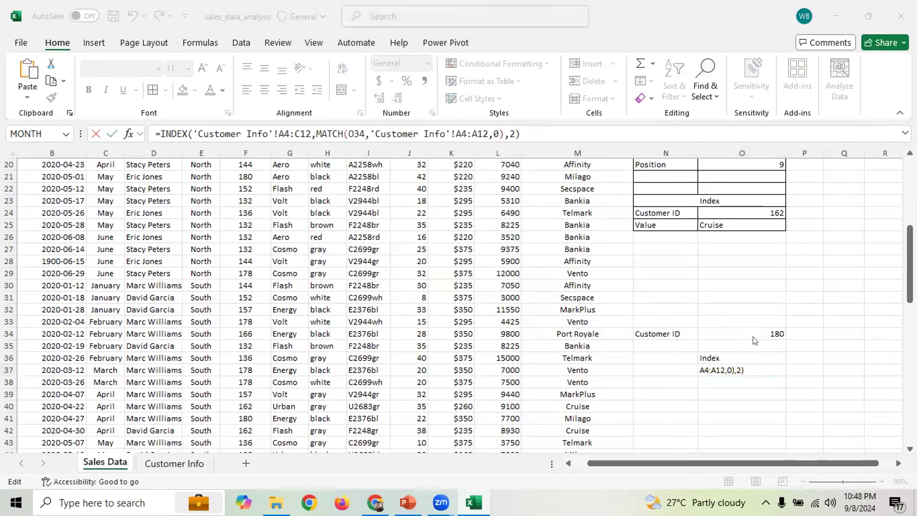
left_click(808, 285)
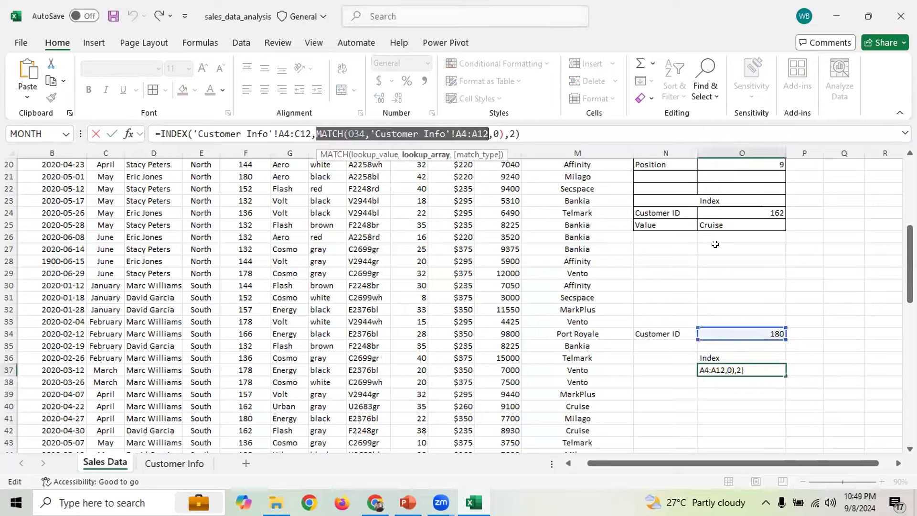
left_click(824, 262)
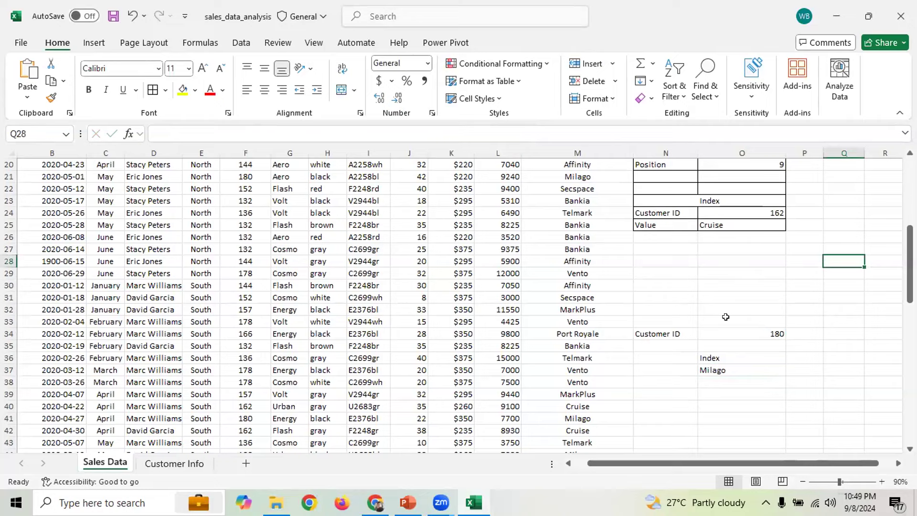
left_click_drag(670, 330, 767, 373)
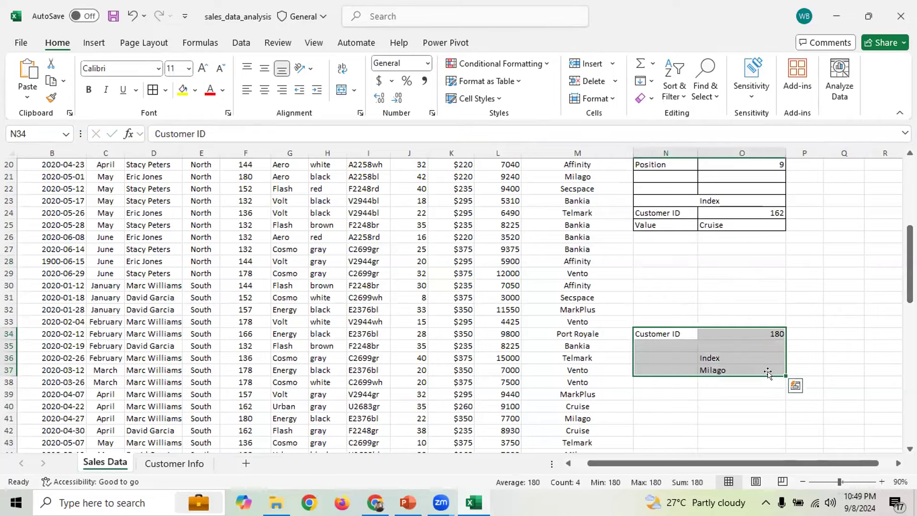
key("Delete")
Highlight the Vlookup, Xlookup, Match and Index tables one by one to point them out
left_click_drag(910, 265, 910, 201)
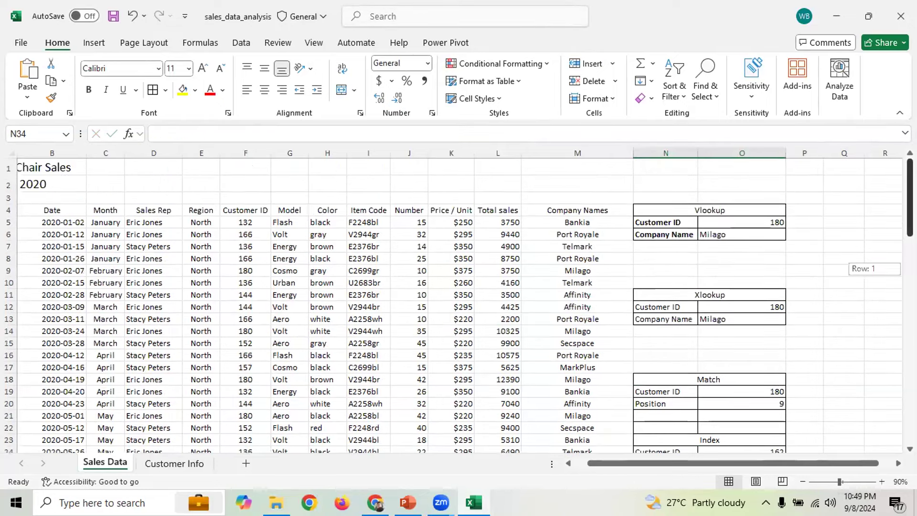
left_click(844, 194)
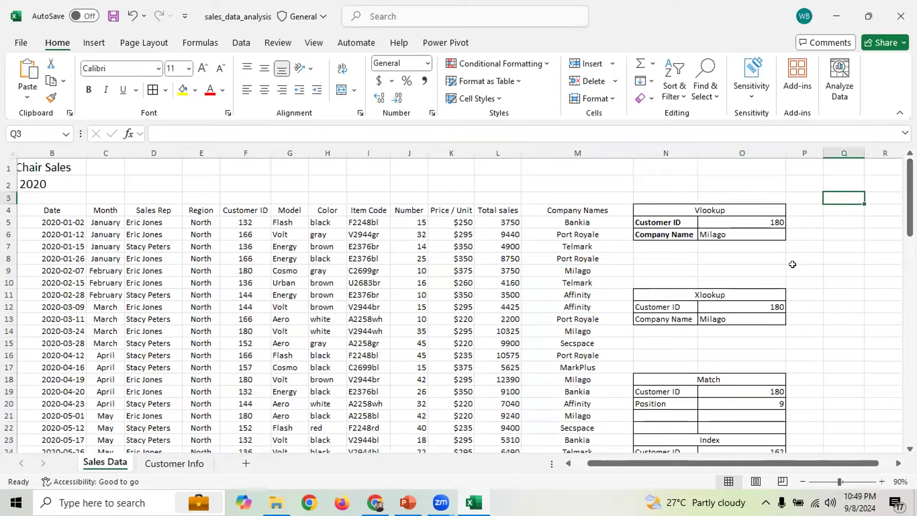
left_click_drag(651, 191, 745, 246)
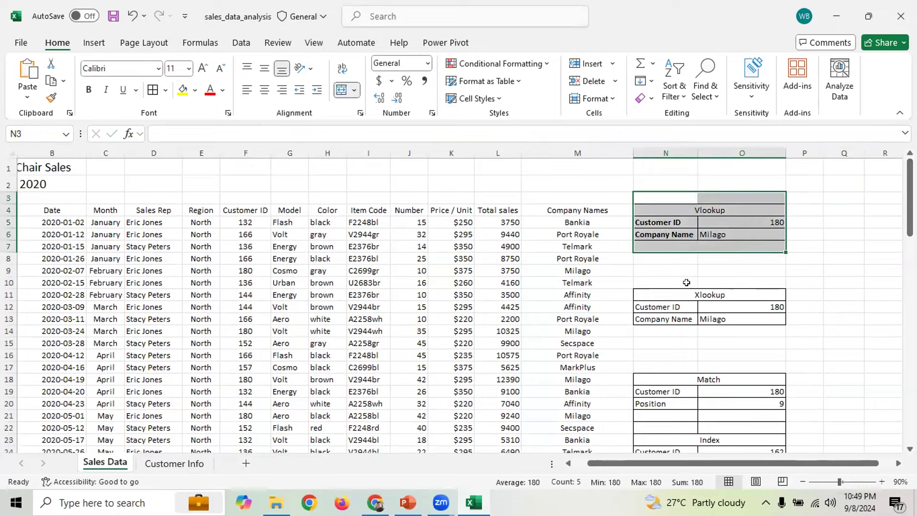
left_click_drag(664, 283, 736, 332)
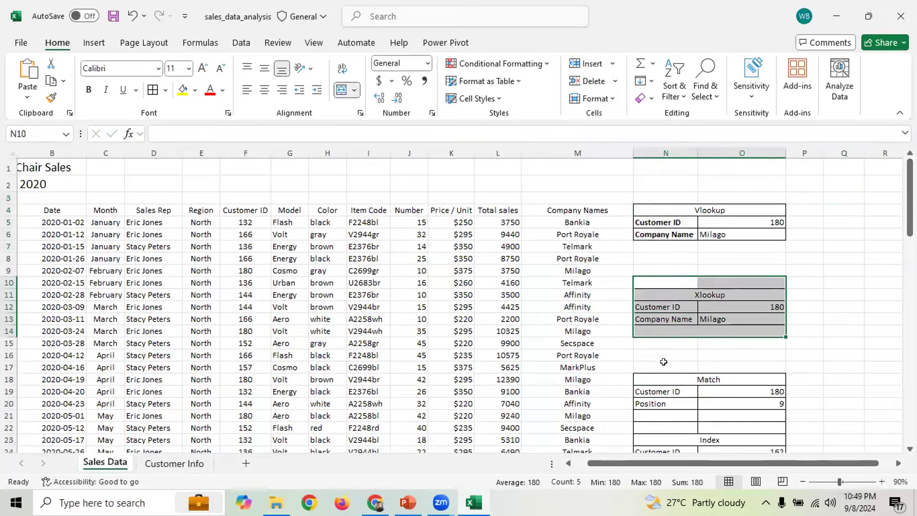
scroll(640, 244, "down", 3)
left_click_drag(654, 230, 714, 339)
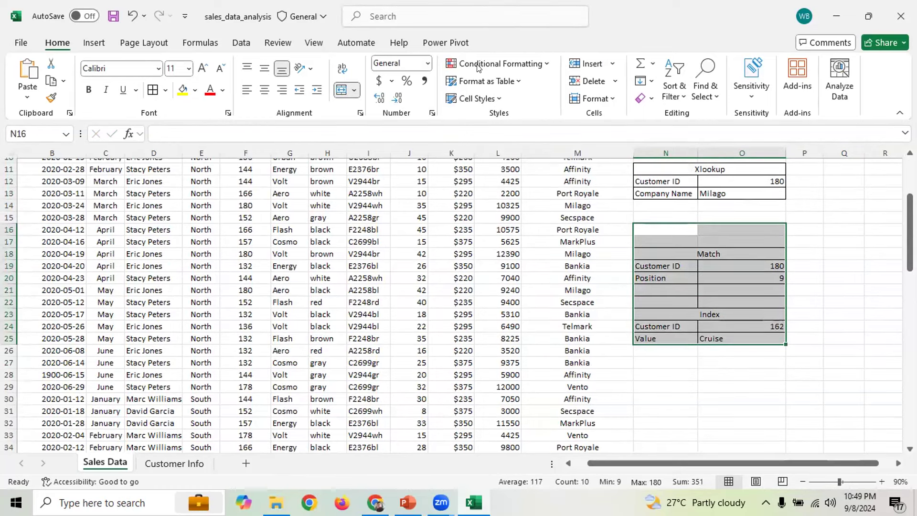
left_click(478, 68)
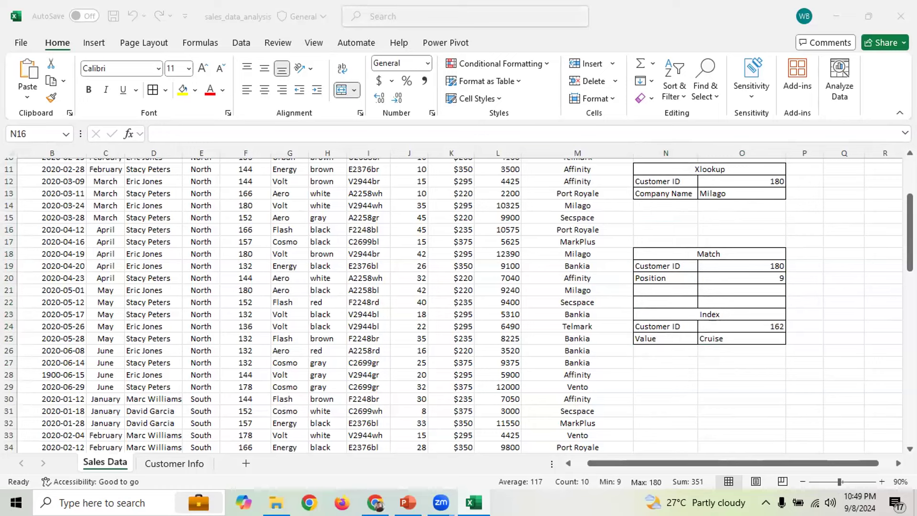
left_click(835, 229)
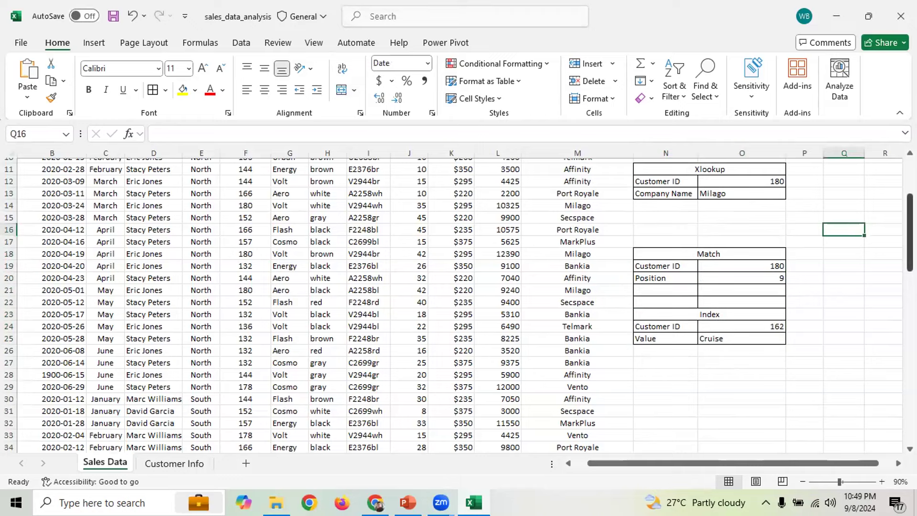
Scroll back up the sheet and switch to the PowerPoint slide 8, INDEX Function Parameters
scroll(457, 306, "up", 4)
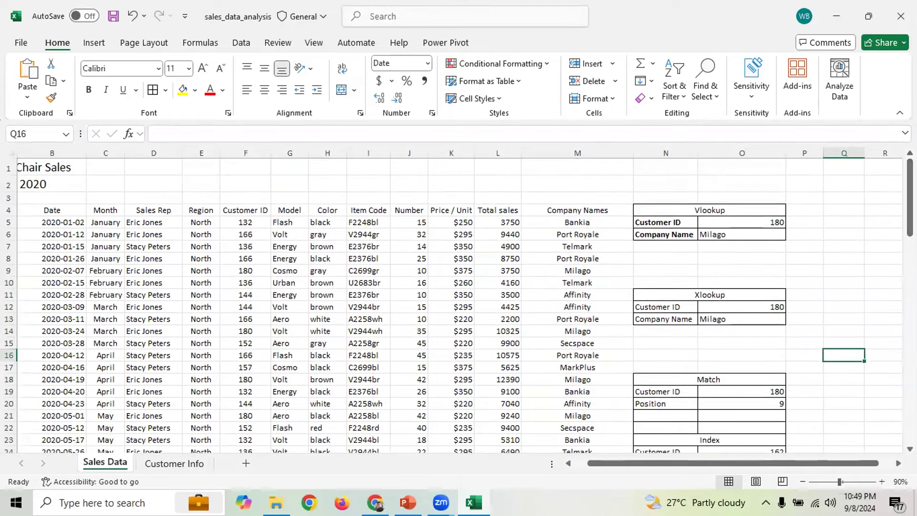
left_click_drag(910, 198, 910, 207)
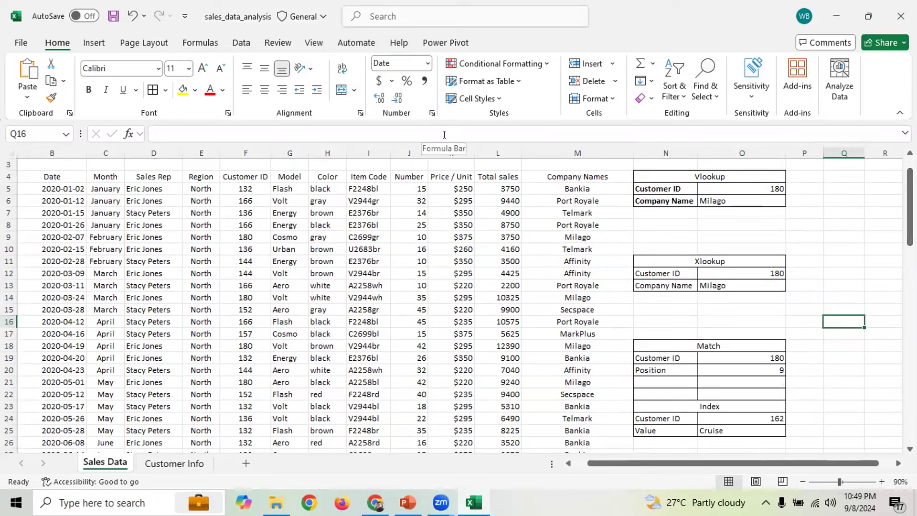
left_click_drag(910, 206, 910, 224)
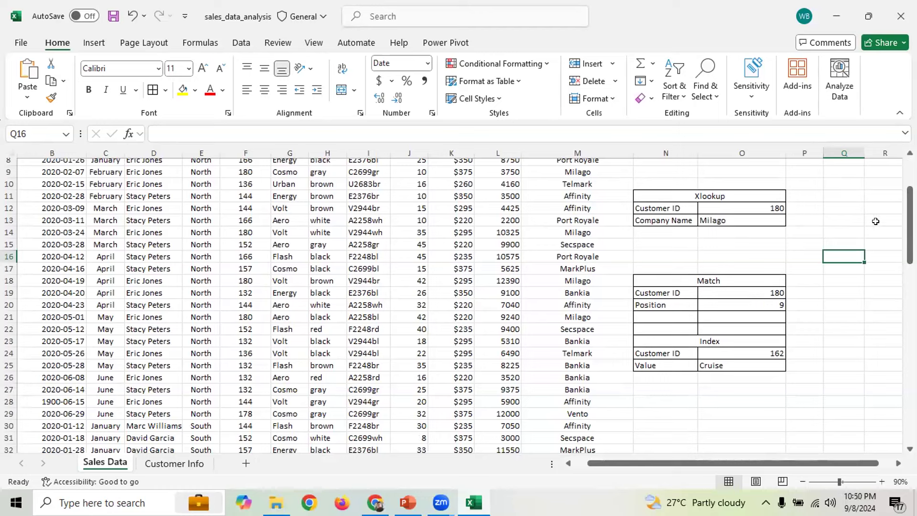
left_click(856, 245)
left_click_drag(910, 224, 910, 197)
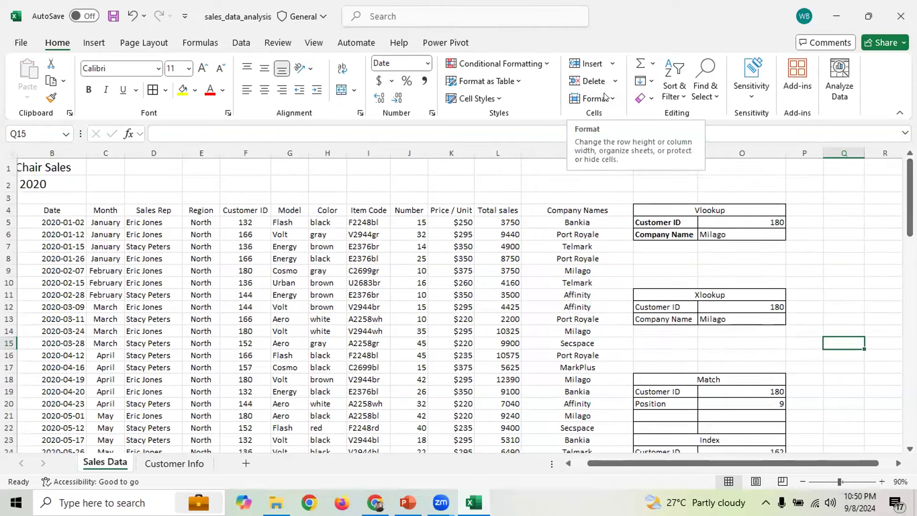
left_click_drag(910, 193, 910, 219)
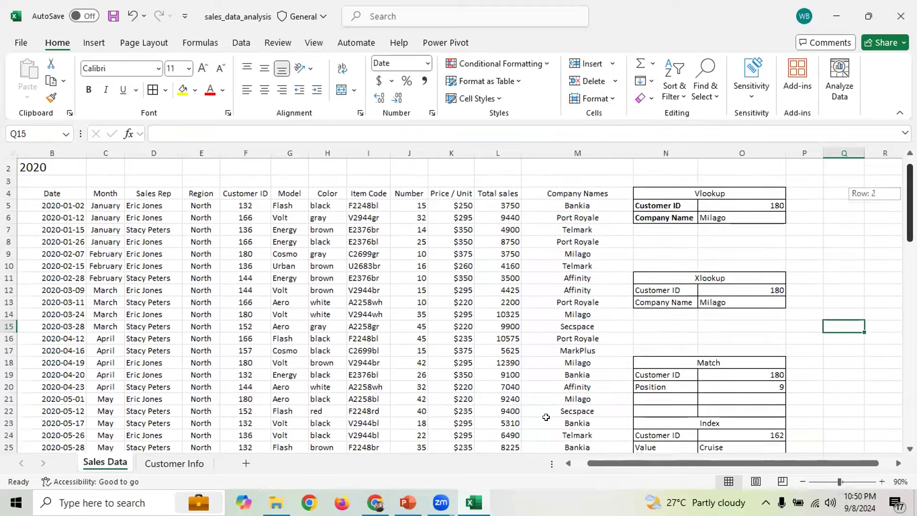
left_click(409, 502)
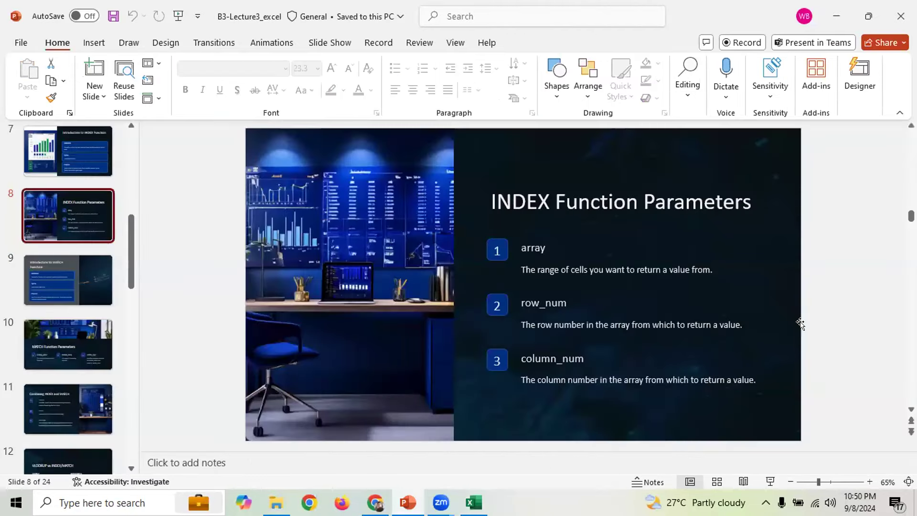
Scroll the lecture deck down to slide 10, MATCH Function Parameters
scroll(801, 324, "up", 1)
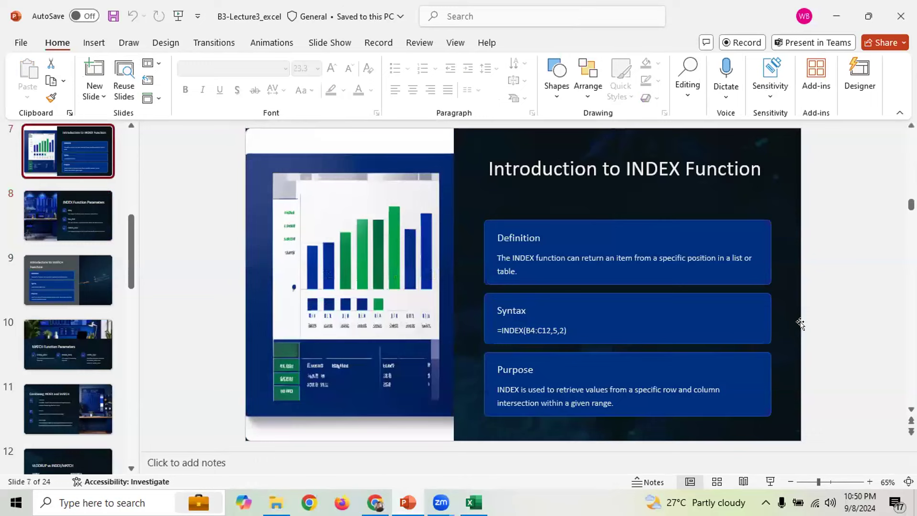
scroll(800, 324, "down", 2)
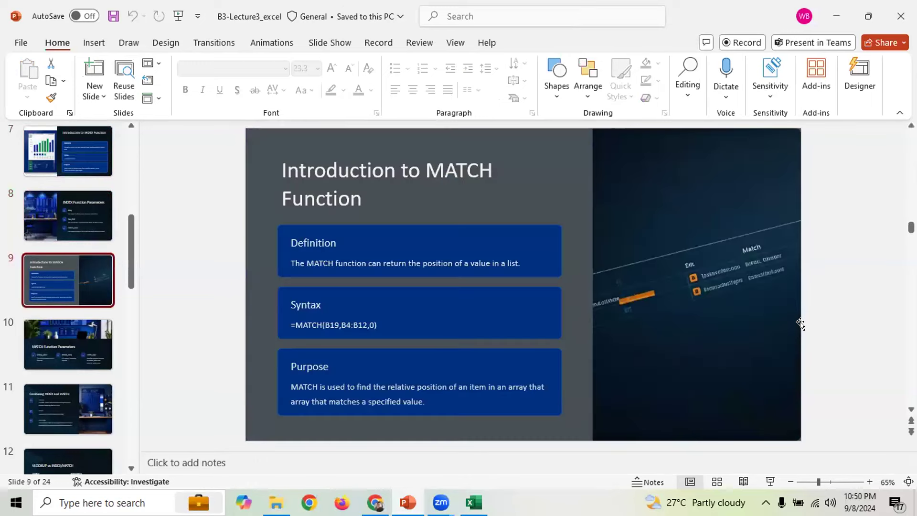
scroll(800, 324, "down", 1)
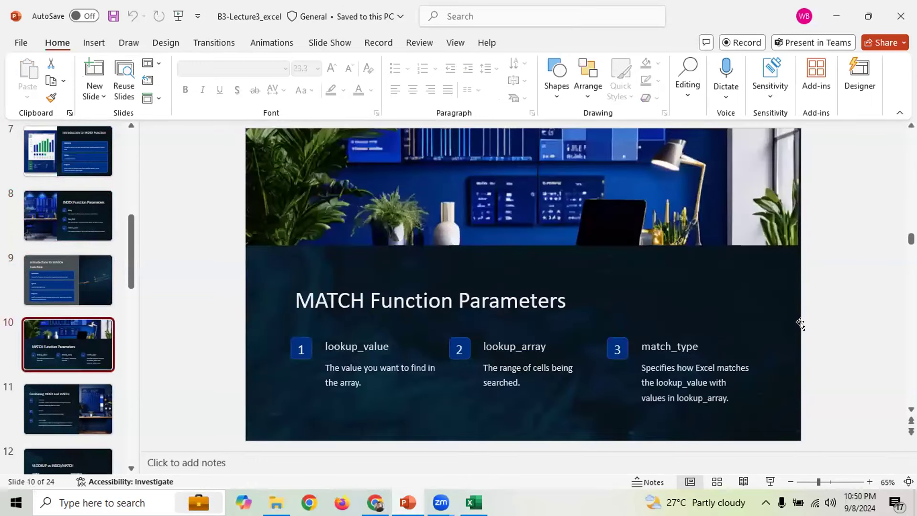
scroll(800, 324, "down", 1)
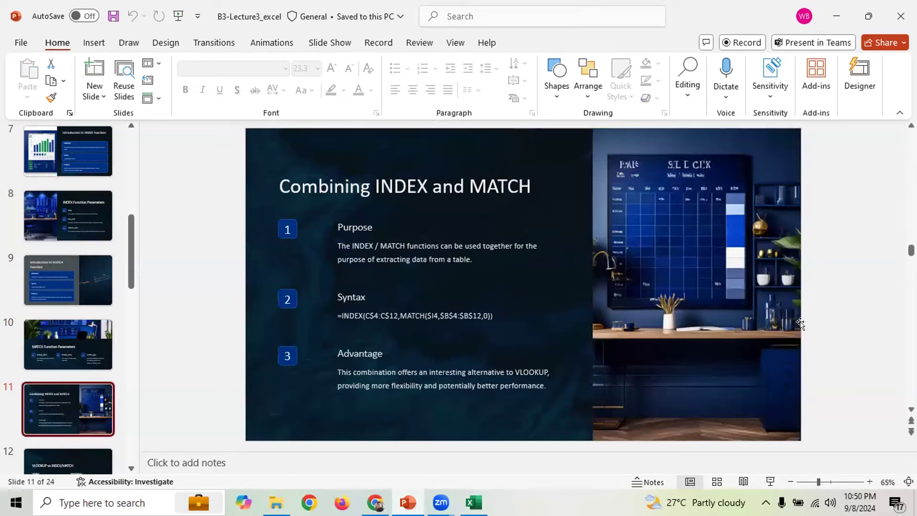
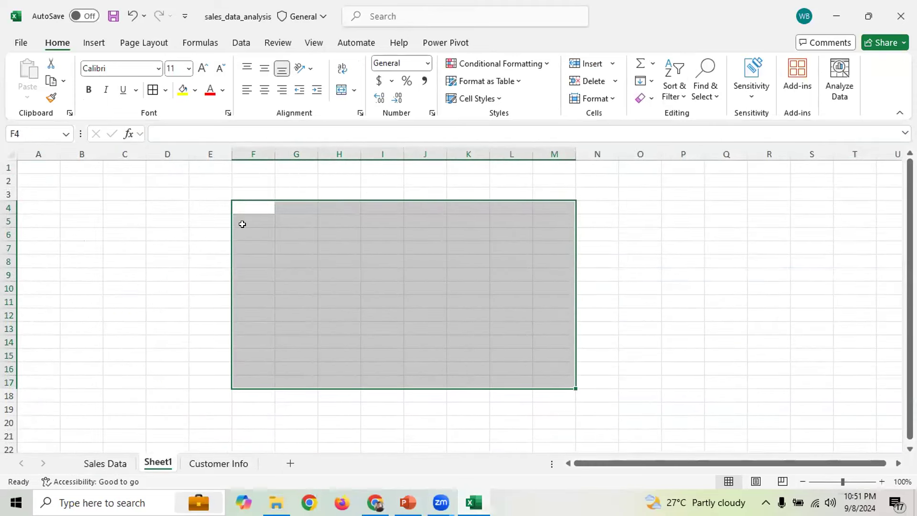
Enter the heading EmployeeID in D4 and widen column D to fit it
left_click(191, 215)
left_click(160, 207)
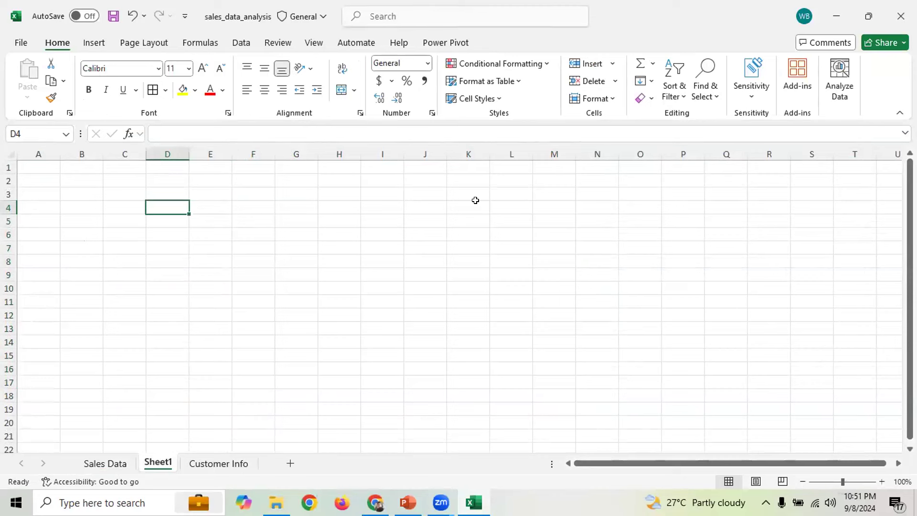
type("Empl")
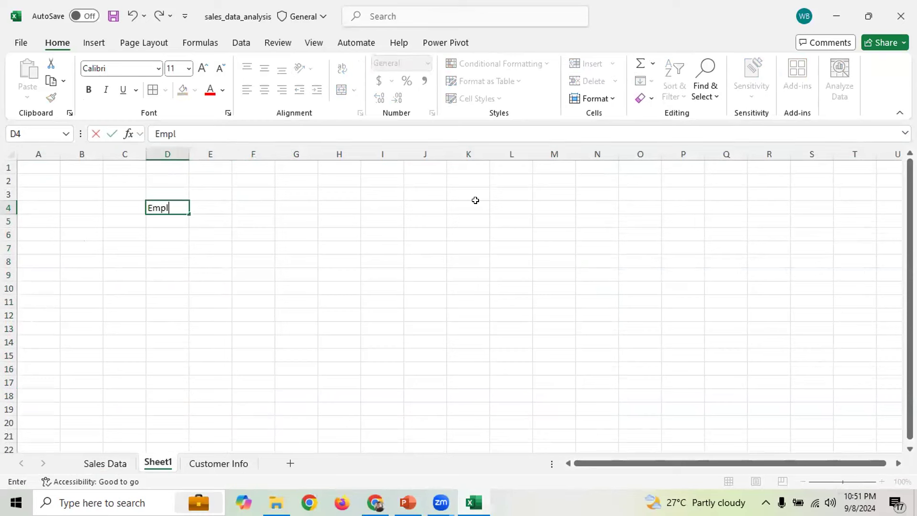
type("oyeeID")
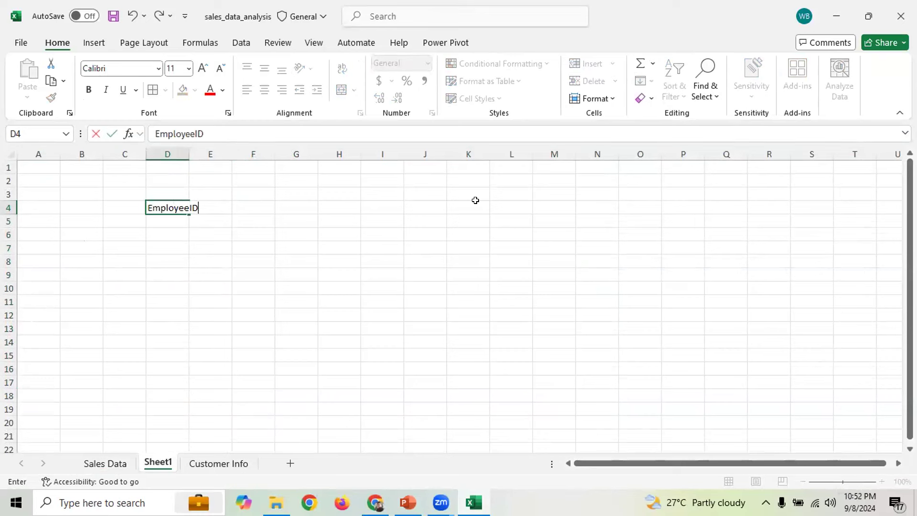
left_click(182, 153)
left_click_drag(189, 154, 200, 173)
Add the heading Emp Name in E4 and widen column E to fit it
left_click(213, 206)
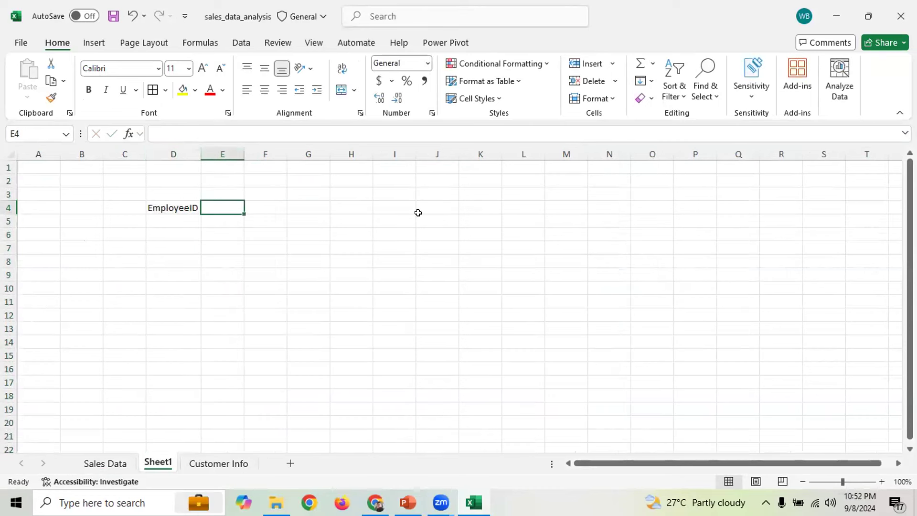
left_click(243, 153)
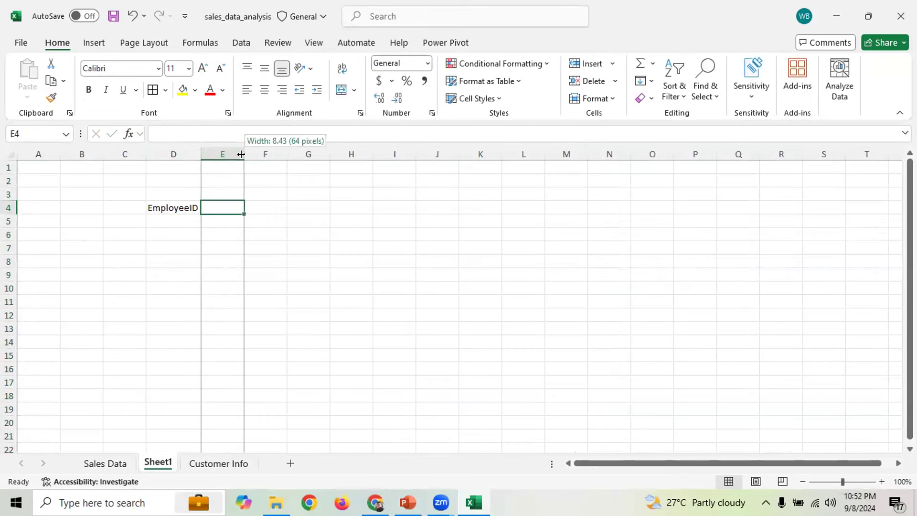
type("Emp")
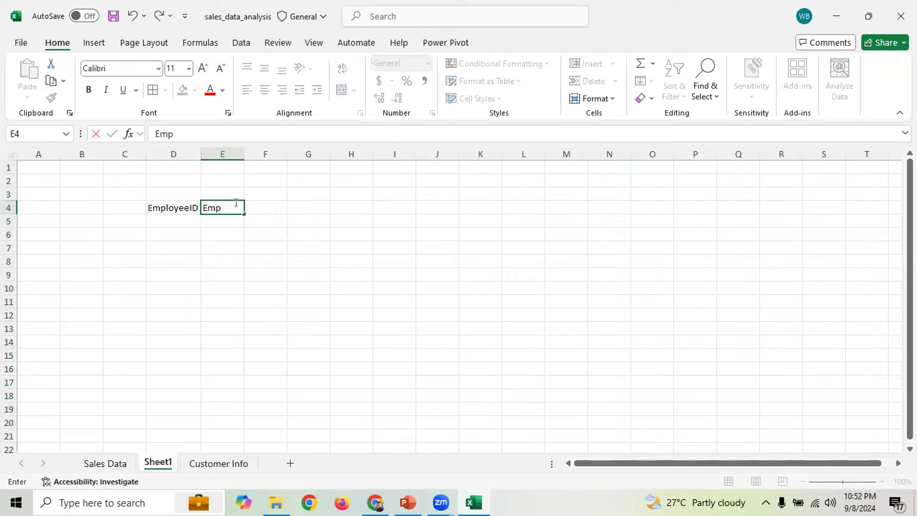
type(" M")
key("BackSpace")
type("Name")
key("Tab")
left_click_drag(240, 154, 247, 153)
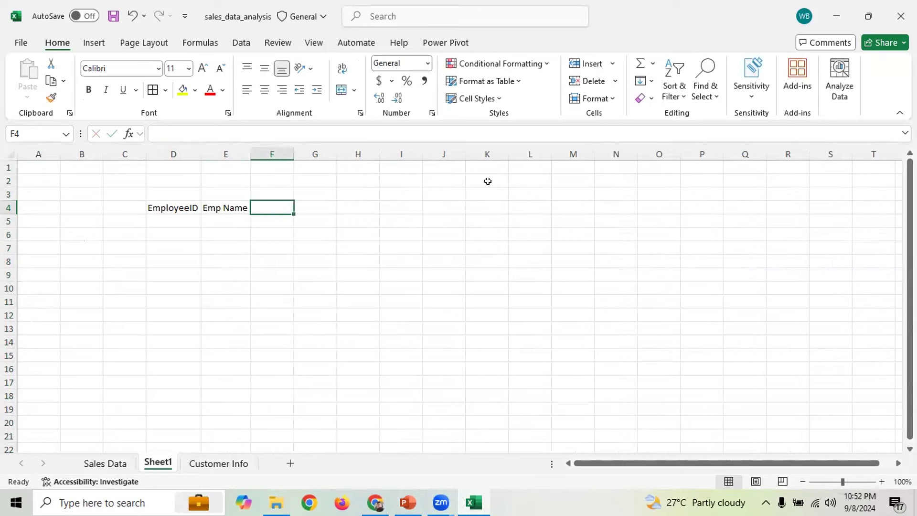
Add the headings Dept, Salary and Age in F4:H4 and widen column D further
type("Dept")
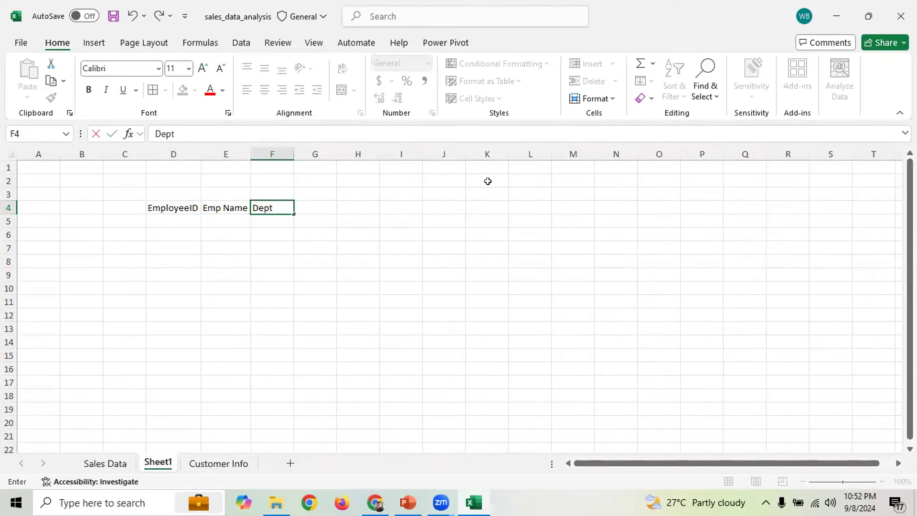
key("Tab")
type("Salary")
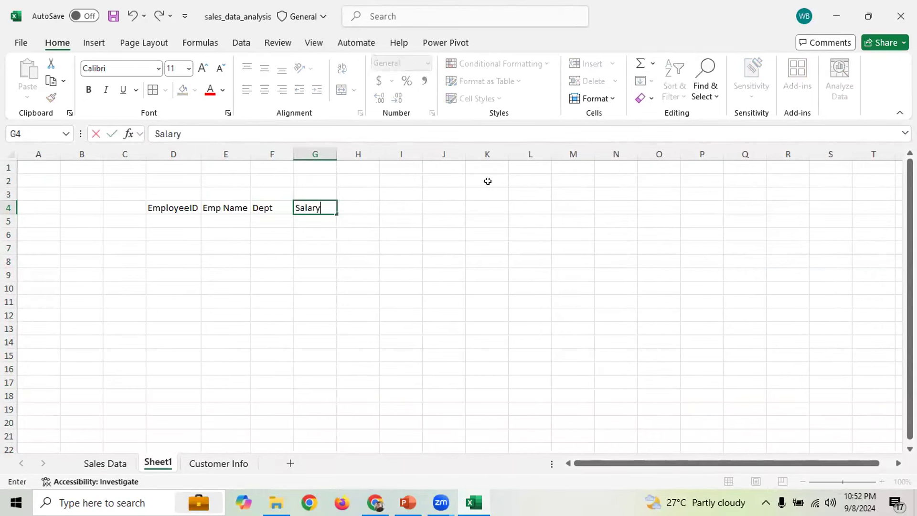
key("Tab")
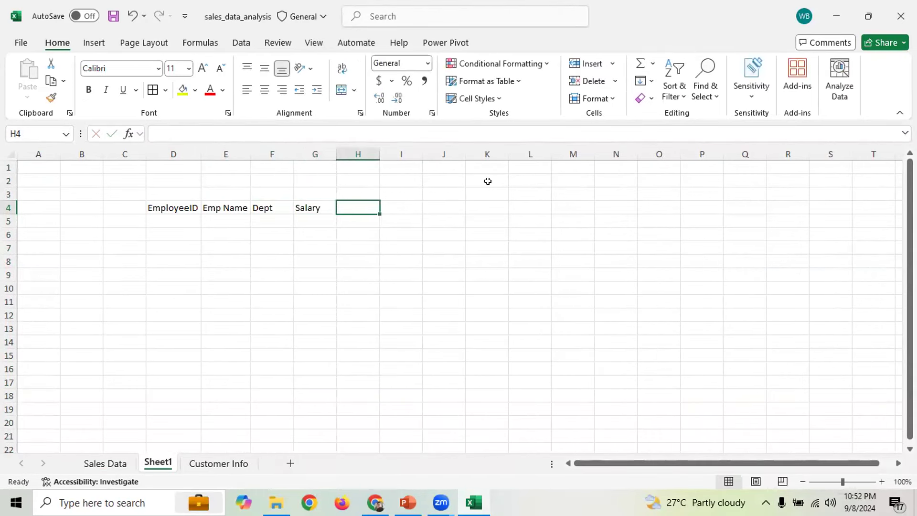
type("Age")
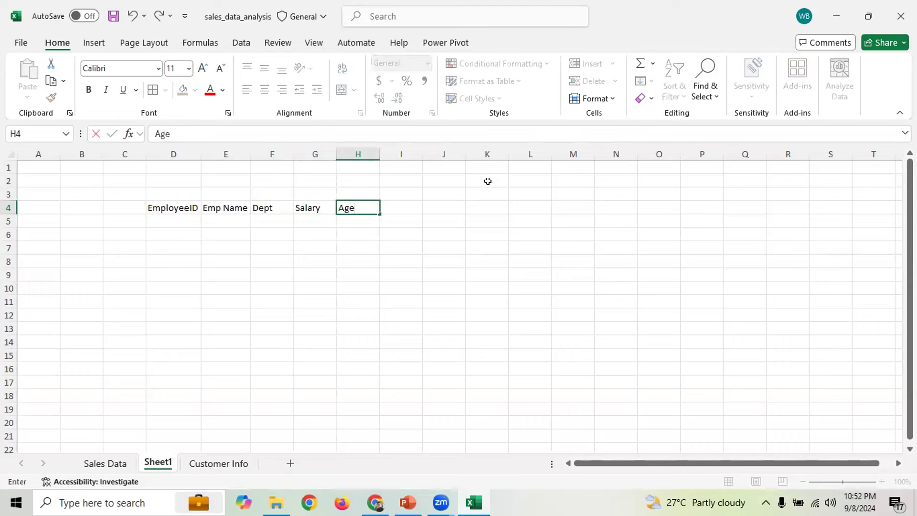
key("Tab")
key("Down")
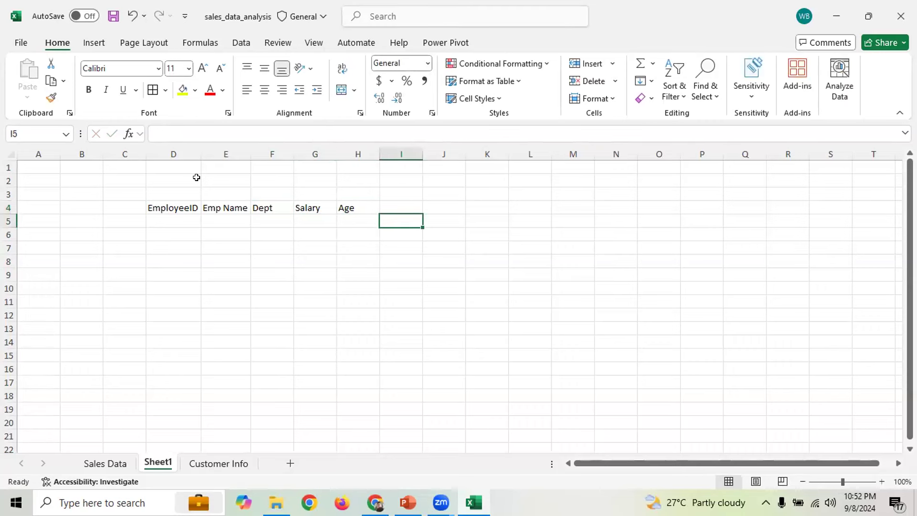
left_click_drag(201, 151, 213, 150)
left_click_drag(193, 207, 382, 375)
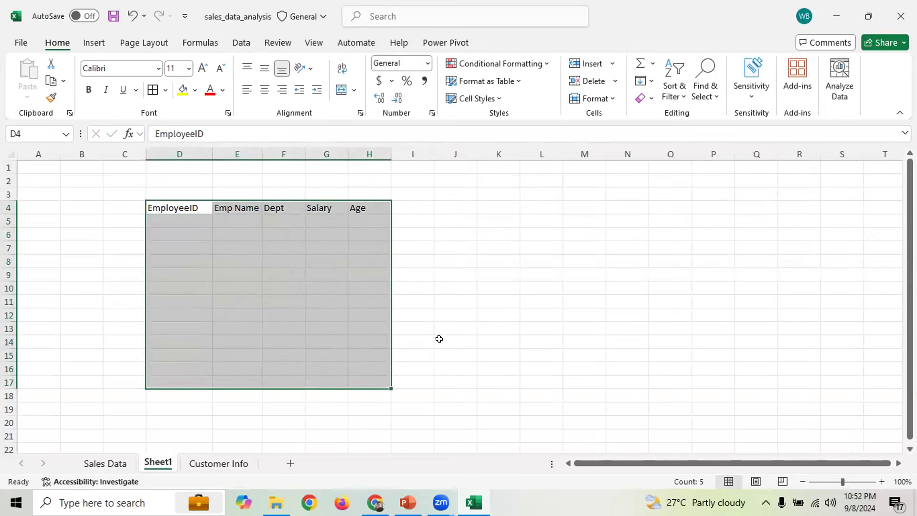
Apply All Borders to the range D4:H19
left_click(480, 300)
left_click_drag(154, 204, 374, 402)
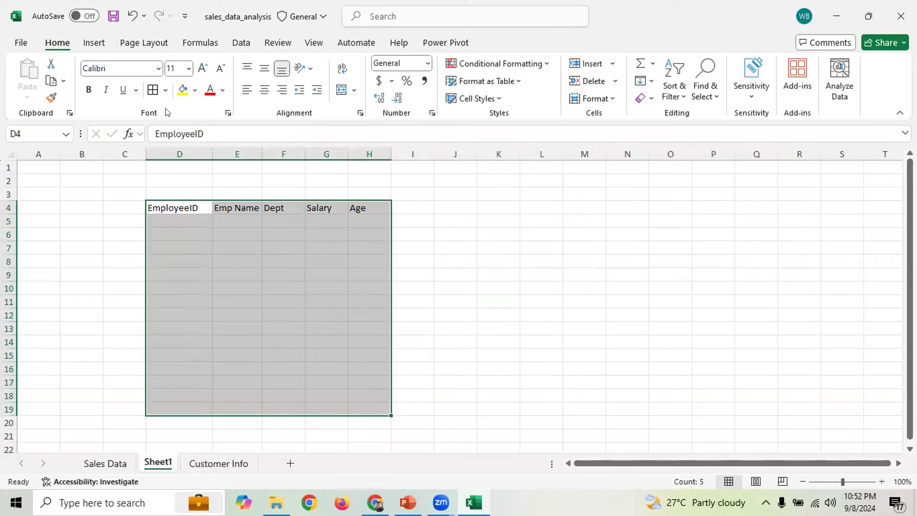
left_click(153, 90)
left_click(468, 288)
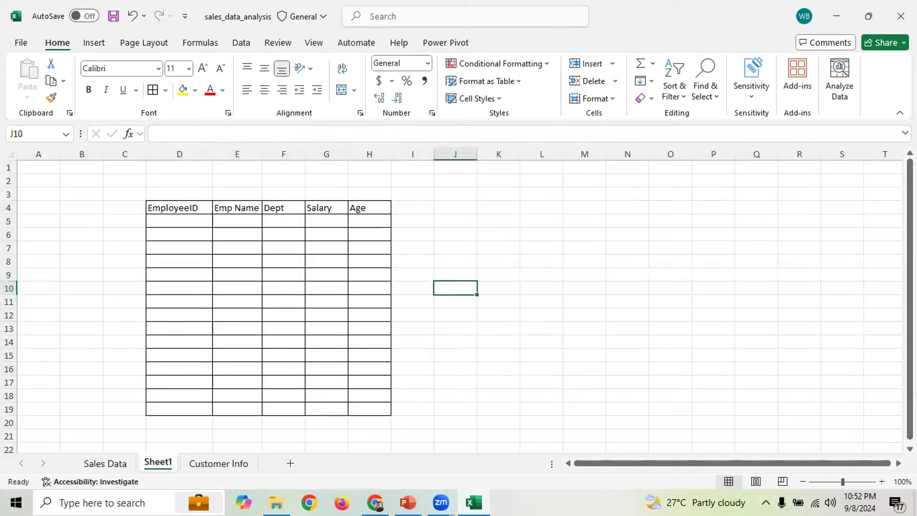
Select cell D6, the first EmployeeID entry cell
scroll(480, 273, "down", 1)
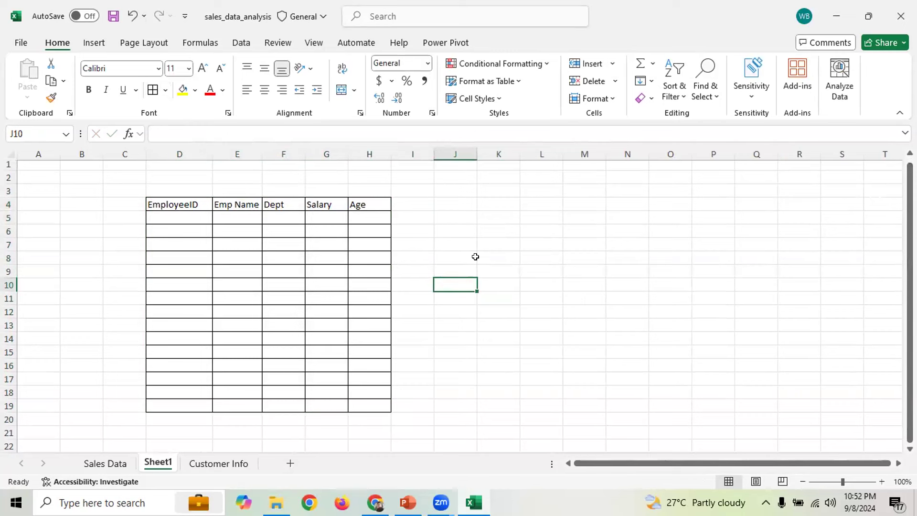
left_click(193, 244)
left_click(181, 231)
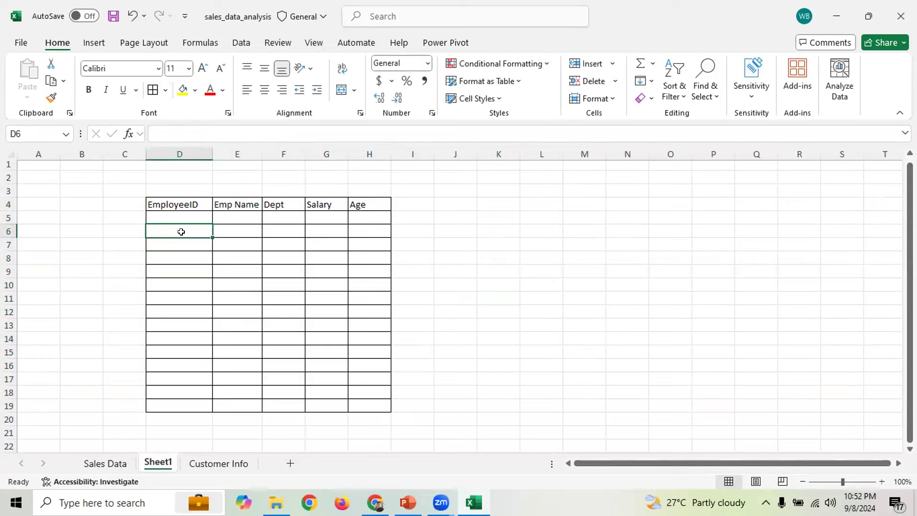
left_click_drag(180, 217, 193, 400)
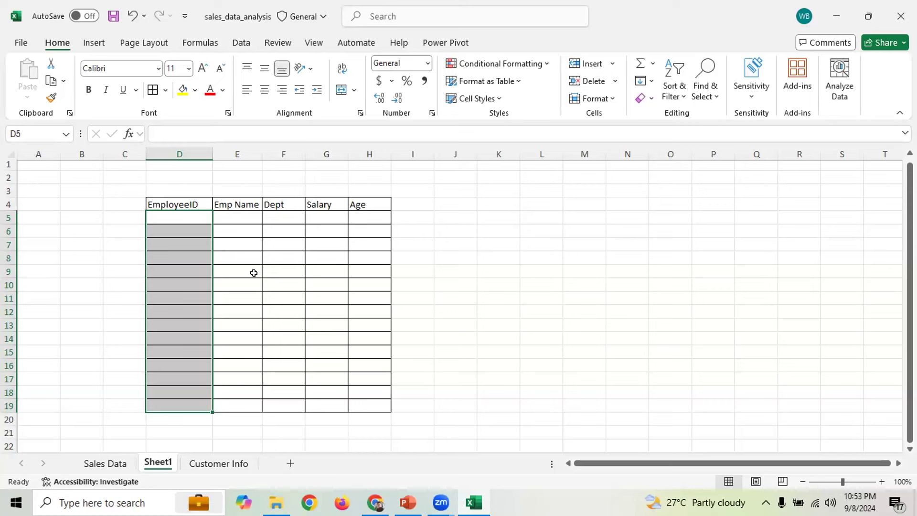
left_click(136, 222)
left_click_drag(179, 215, 181, 404)
left_click_drag(188, 211, 182, 405)
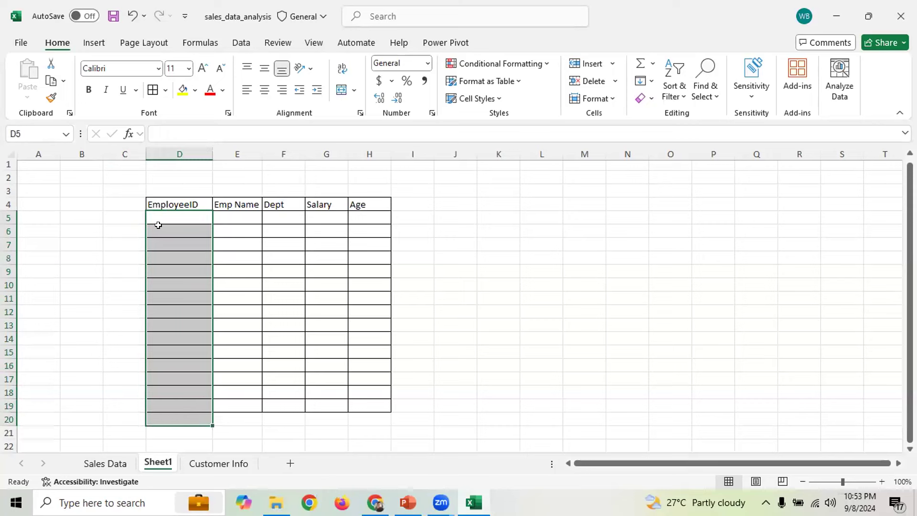
left_click(167, 266)
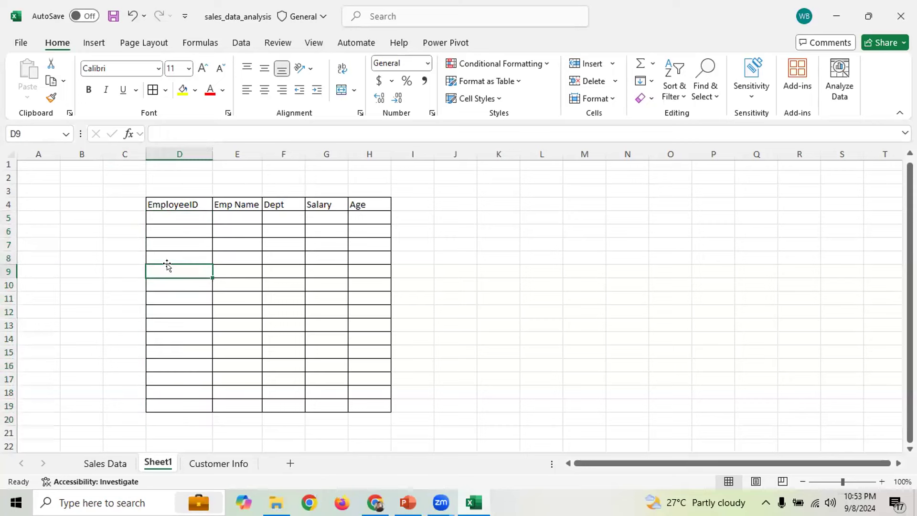
left_click(179, 228)
left_click_drag(180, 251, 199, 382)
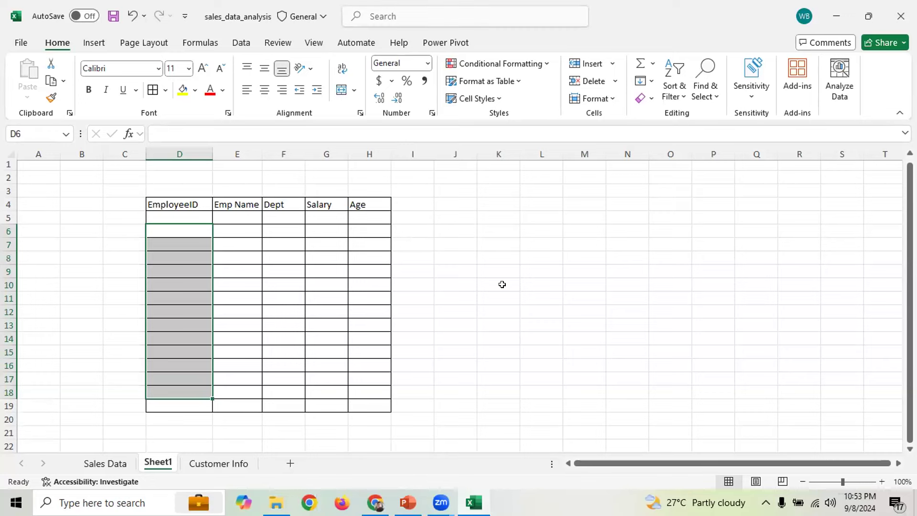
left_click(428, 297)
left_click_drag(168, 219, 186, 403)
left_click(175, 233)
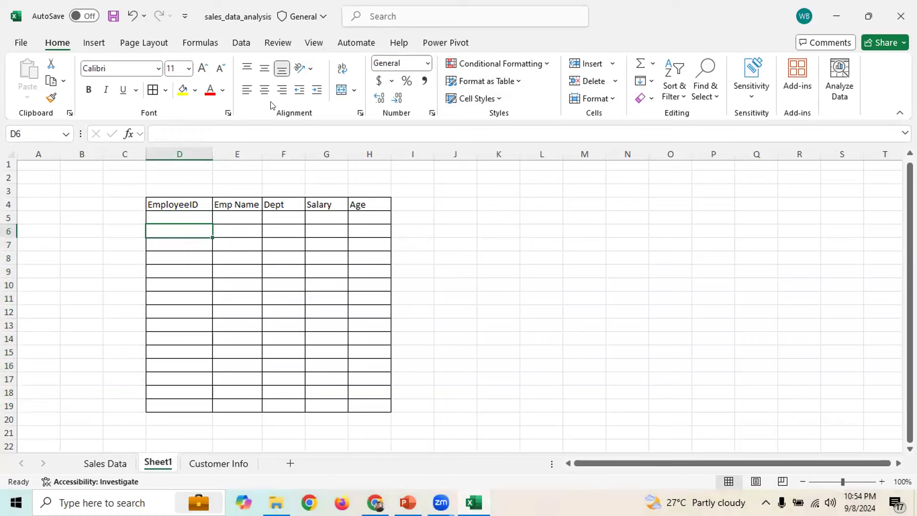
left_click(192, 288)
left_click(176, 231)
Enter the trial EmployeeIDs 101 in D6 and 110 in D19
type("101")
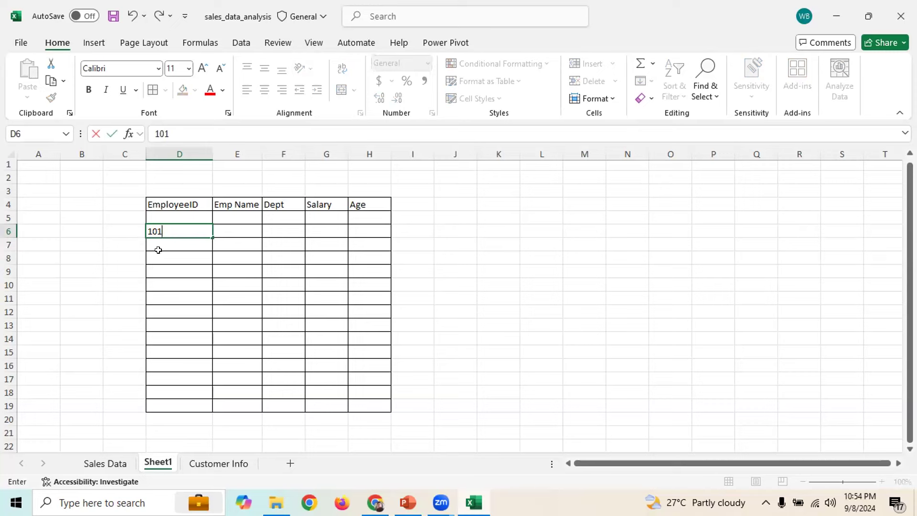
left_click(157, 244)
left_click(159, 256)
left_click(166, 285)
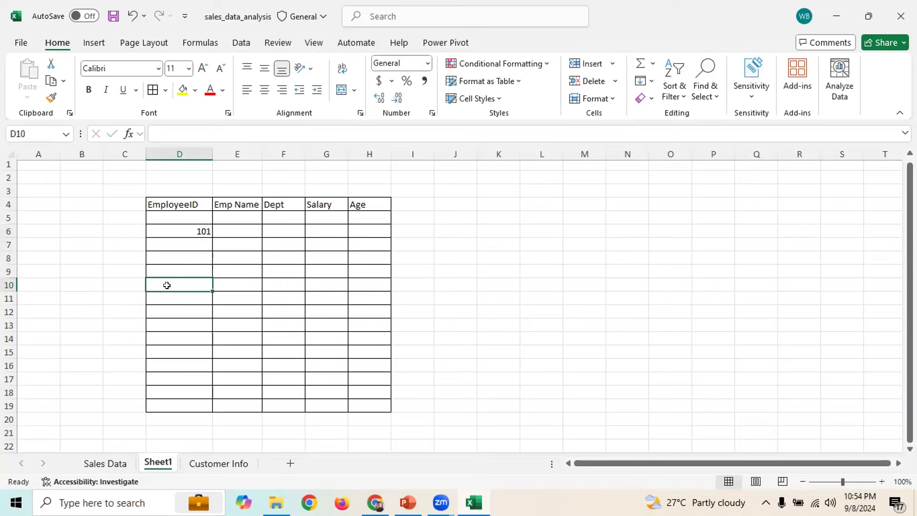
left_click(178, 403)
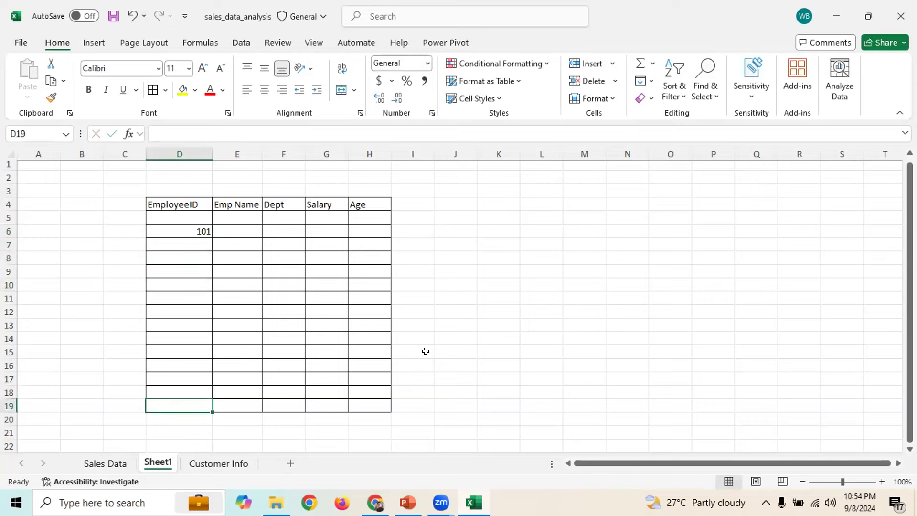
type("110")
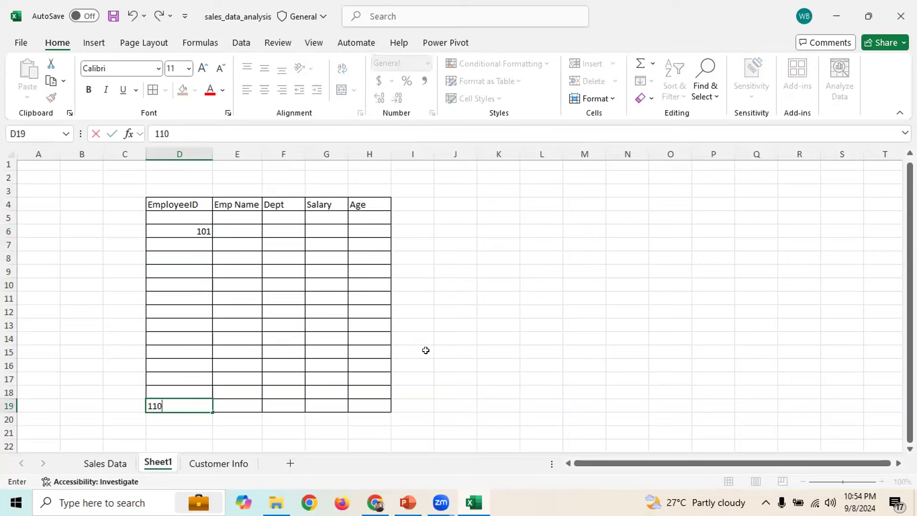
left_click(279, 426)
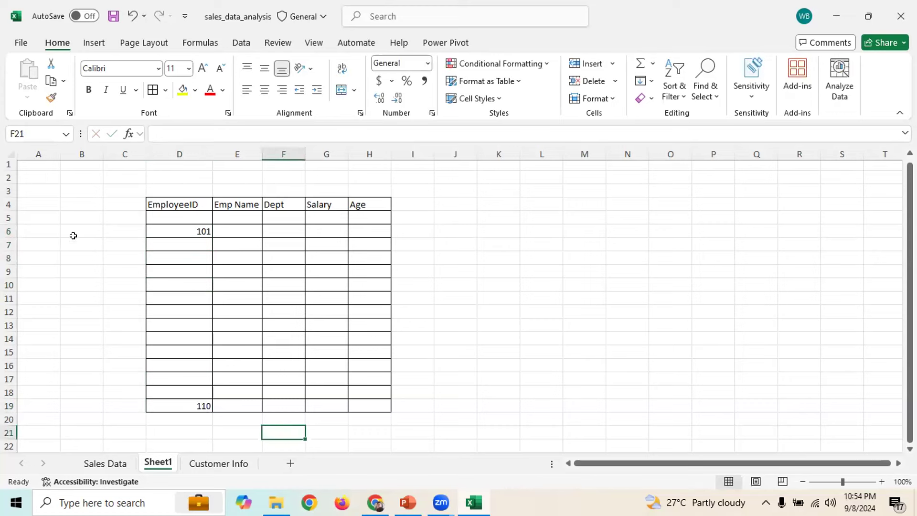
Clear 110 from D19 and 101 from D6, then select D6:D19
left_click_drag(73, 230, 88, 306)
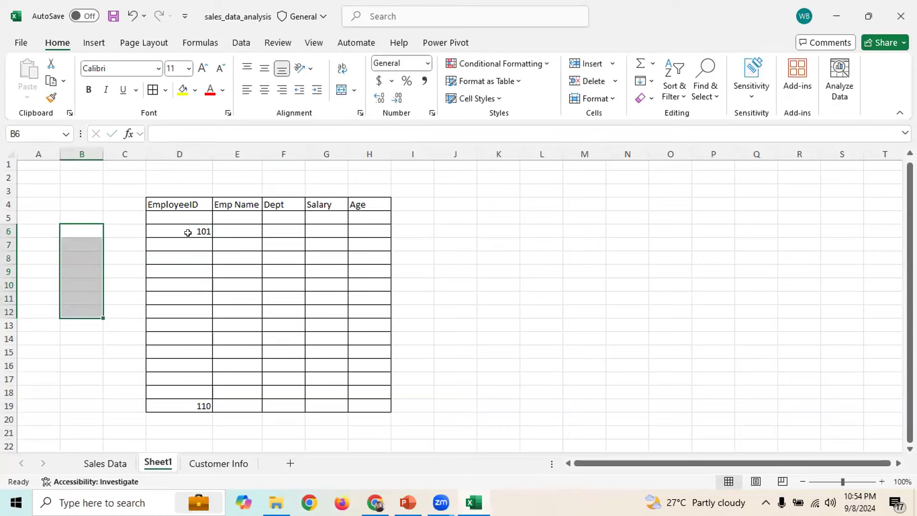
left_click(187, 233)
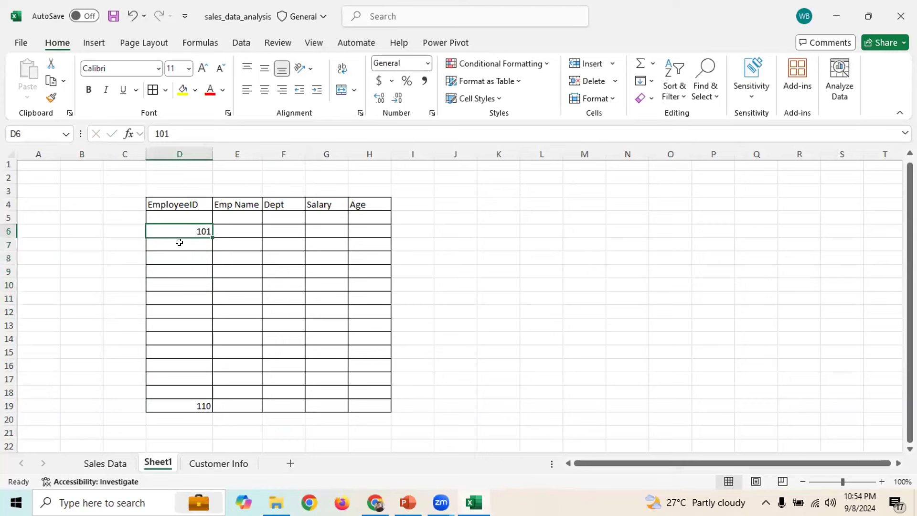
left_click(203, 405)
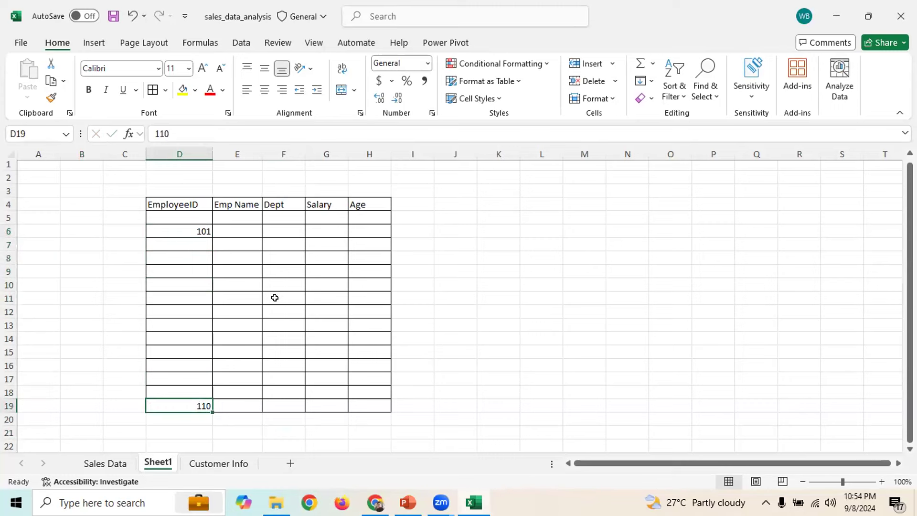
left_click_drag(190, 216, 192, 405)
left_click(192, 405)
key("BackSpace")
left_click(197, 226)
key("BackSpace")
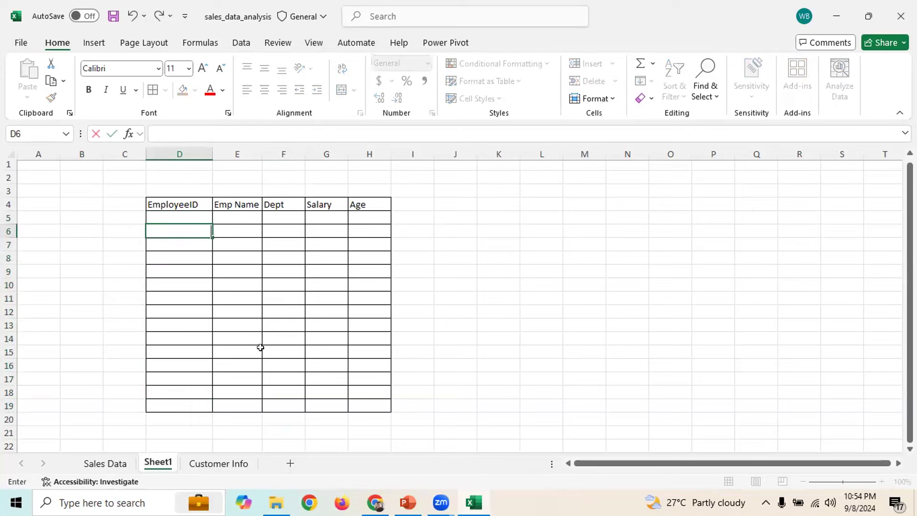
left_click(540, 297)
left_click_drag(172, 228, 178, 401)
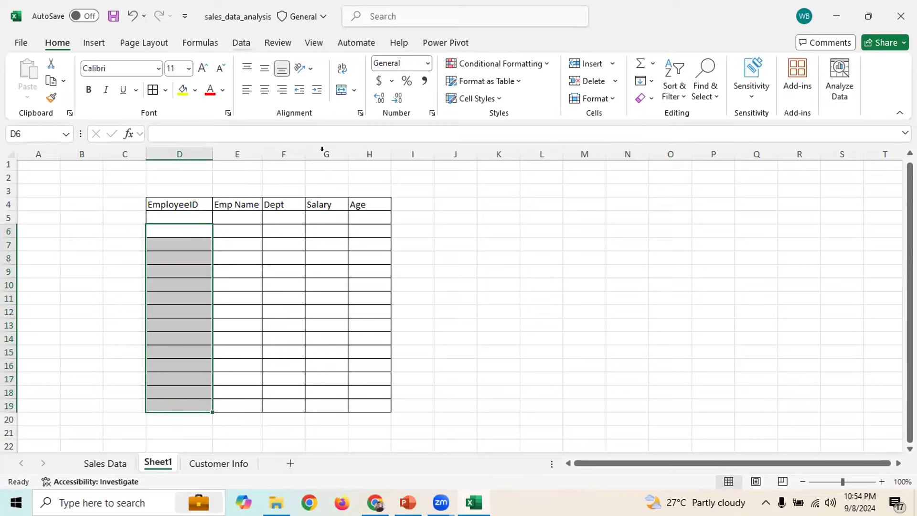
Add a Data Validation rule allowing whole numbers from 101 to 110
left_click(241, 43)
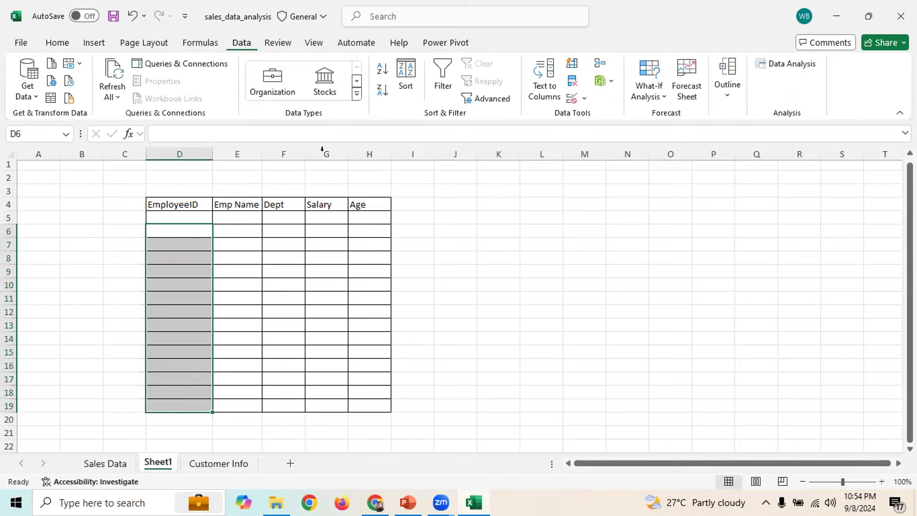
left_click(571, 101)
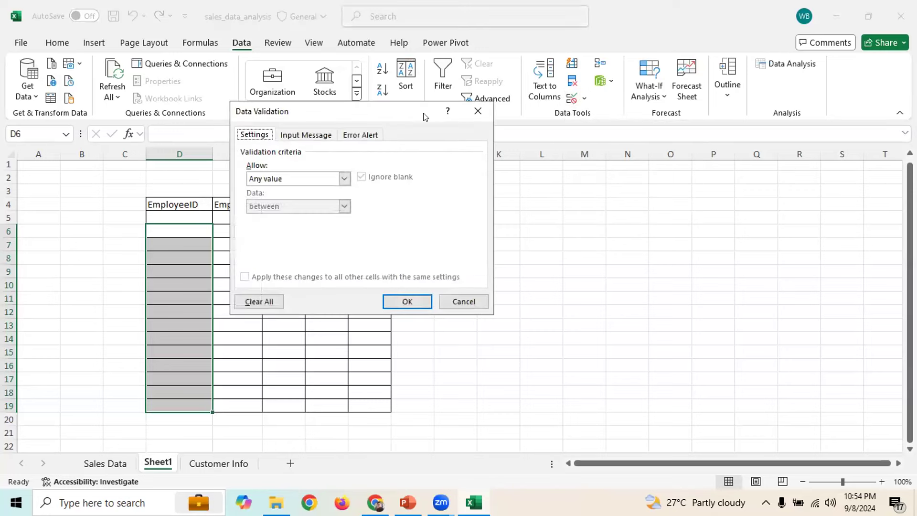
left_click_drag(402, 114, 698, 145)
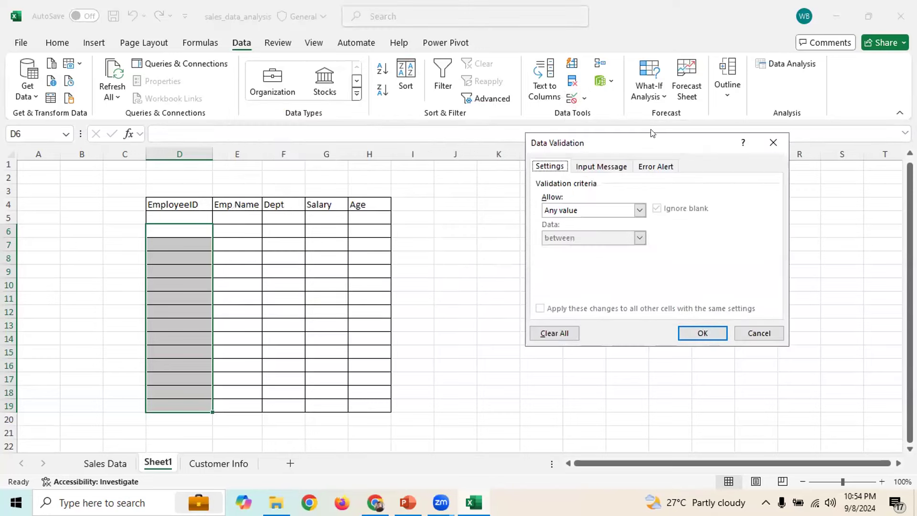
left_click_drag(629, 145, 577, 178)
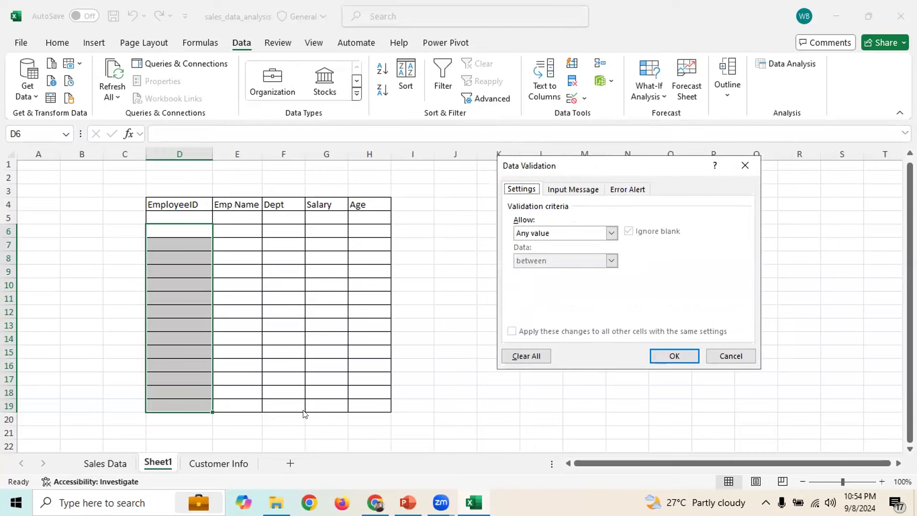
left_click(609, 233)
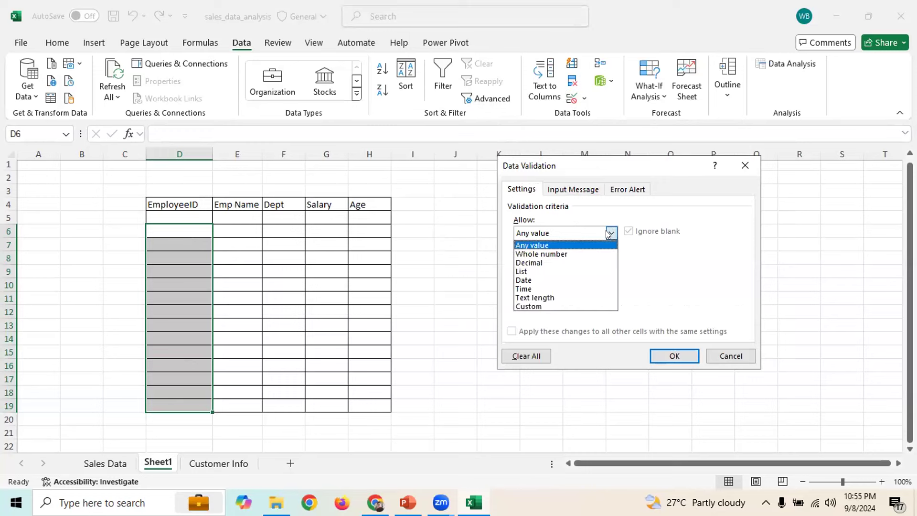
left_click(556, 255)
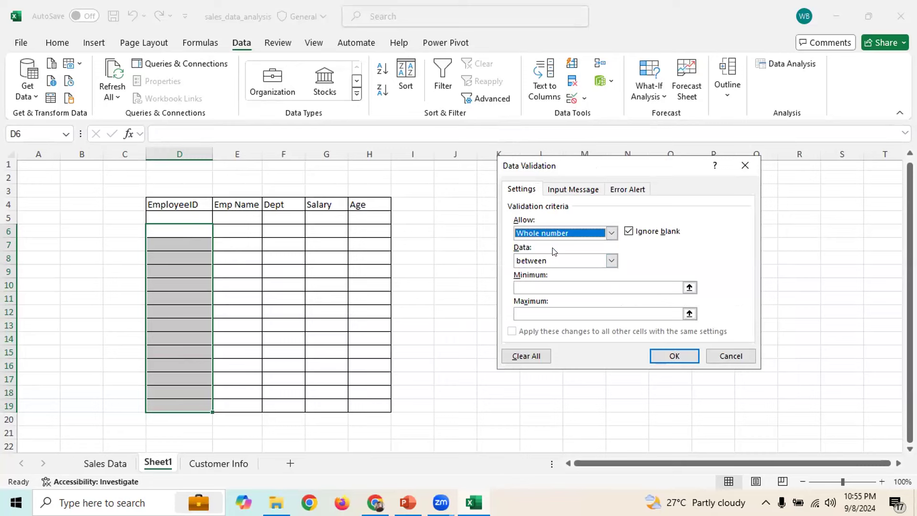
left_click(536, 287)
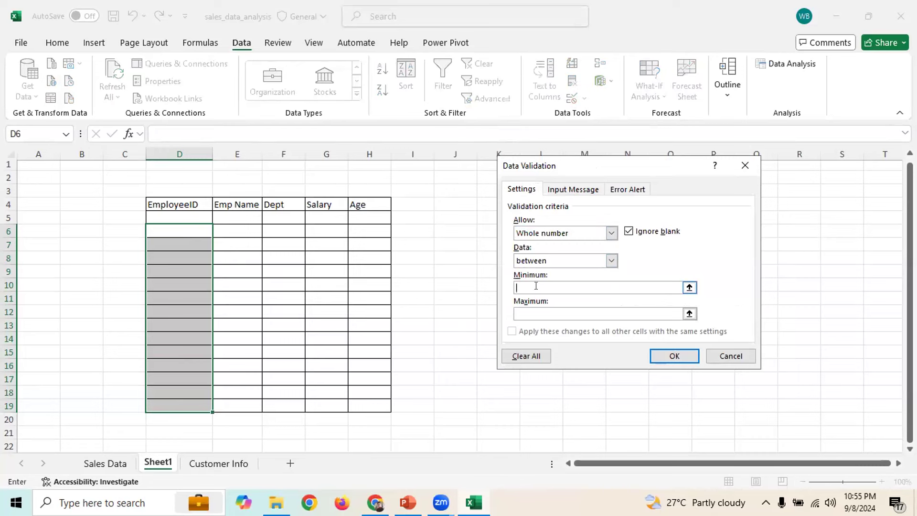
type("101")
left_click(531, 310)
type("110")
left_click(532, 285)
double_click(533, 285)
left_click(674, 356)
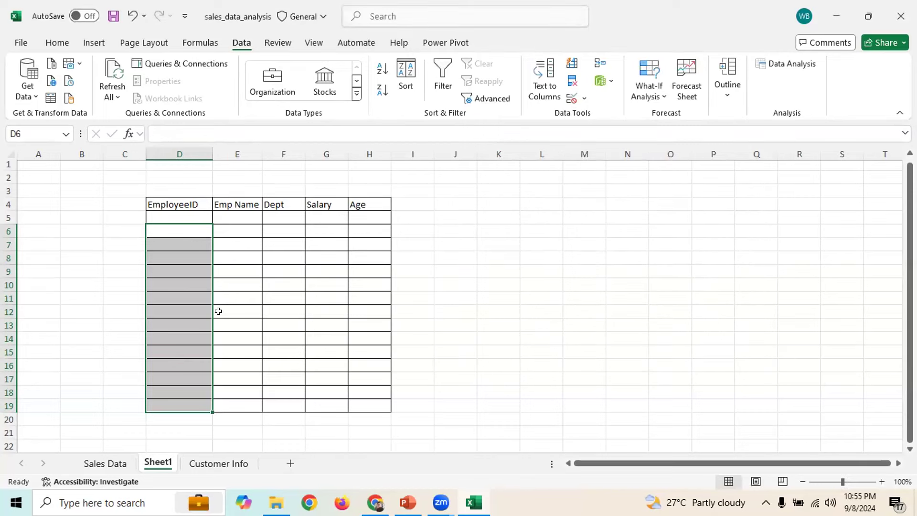
Test the rule by typing 120 into D7
left_click_drag(180, 241, 200, 394)
left_click(176, 242)
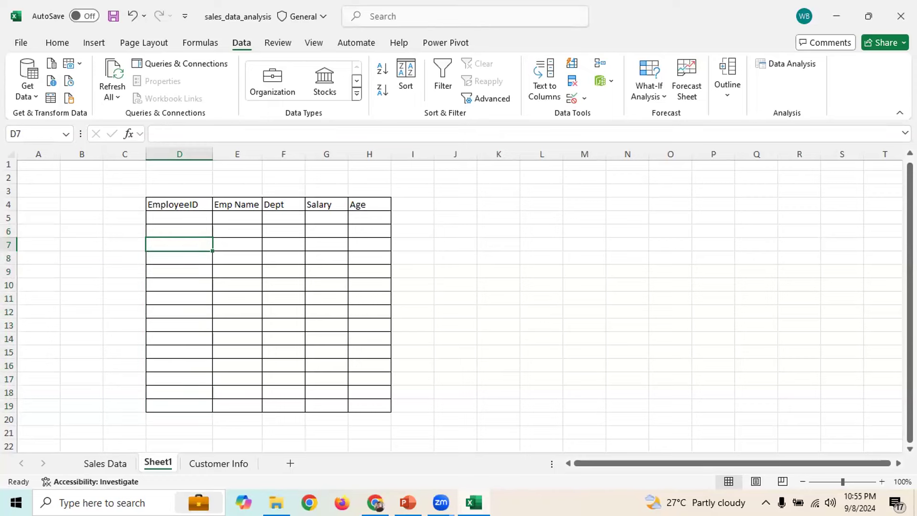
type("120")
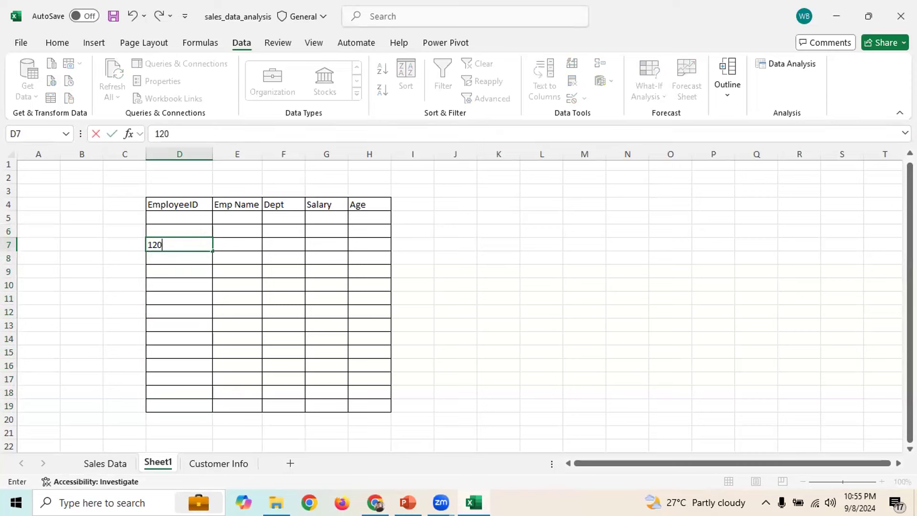
key("Return")
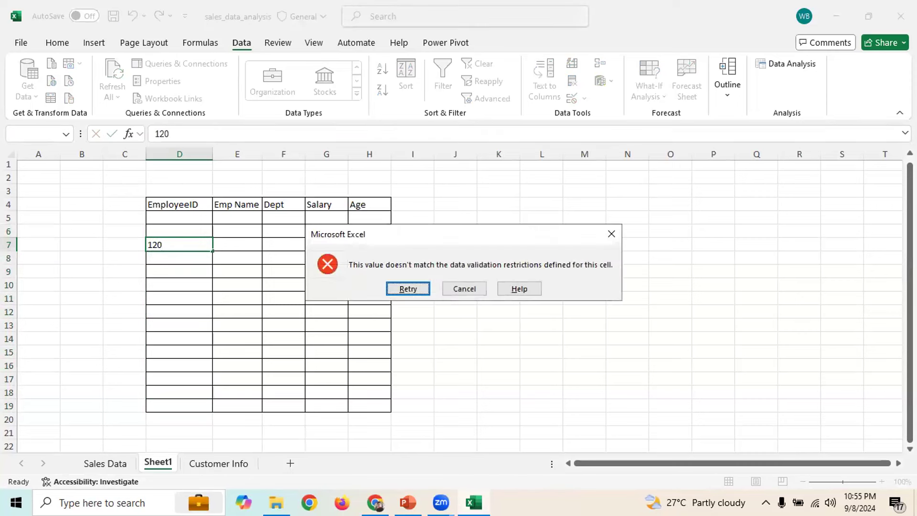
left_click_drag(453, 240, 551, 211)
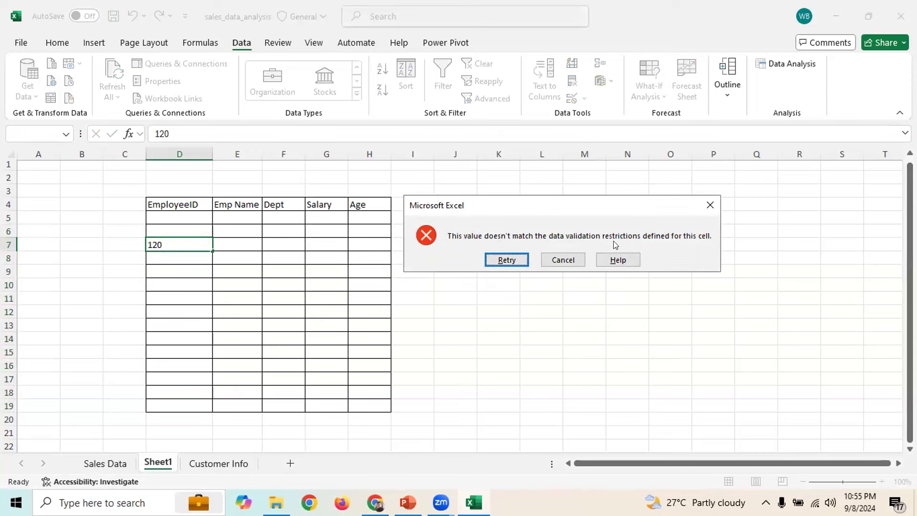
left_click_drag(563, 205, 572, 227)
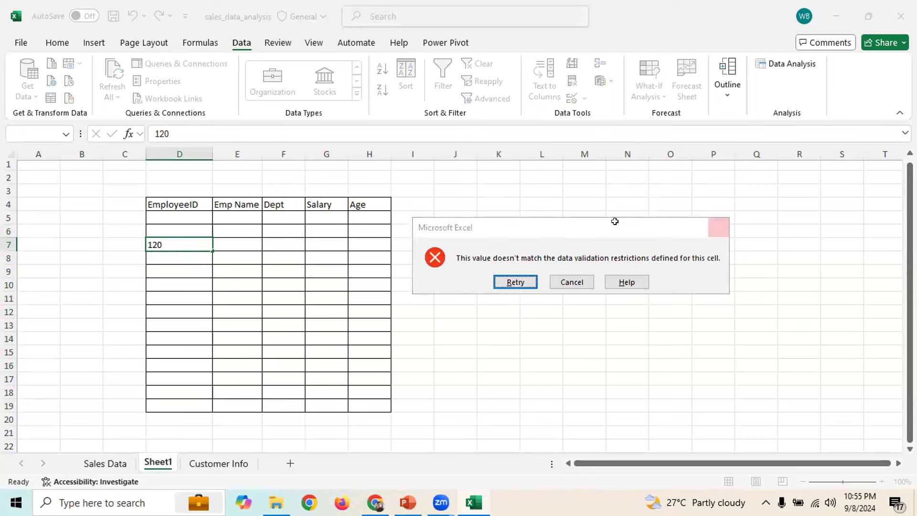
key("Escape")
left_click(169, 188)
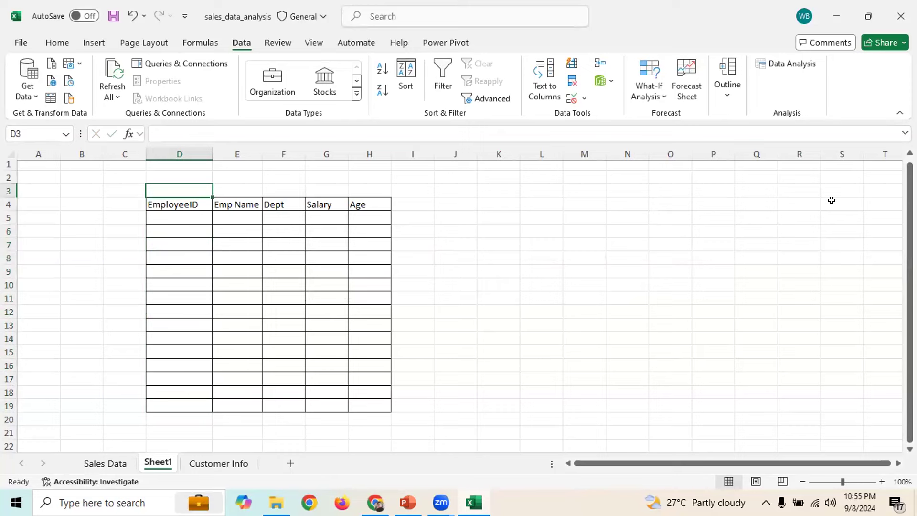
Type the note 101-110 in D3 and enter 101 in D6
type("101")
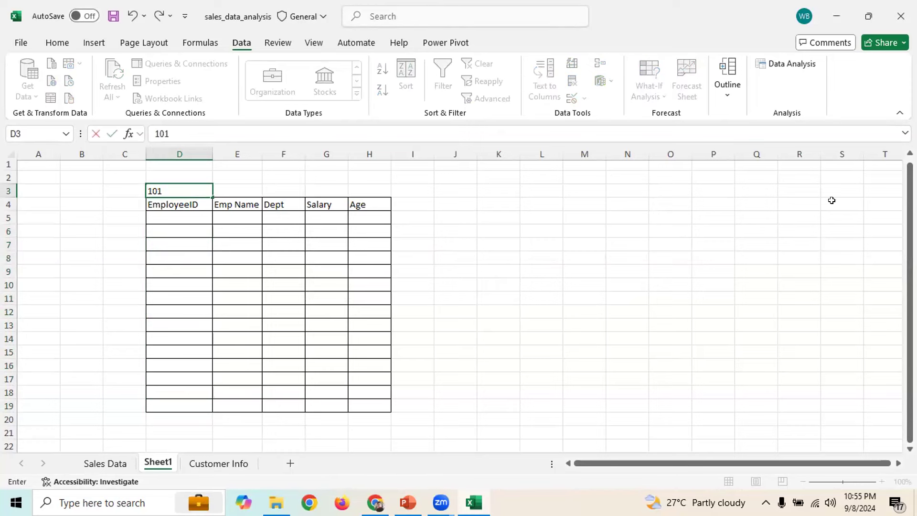
type("-110")
left_click(165, 233)
type("101")
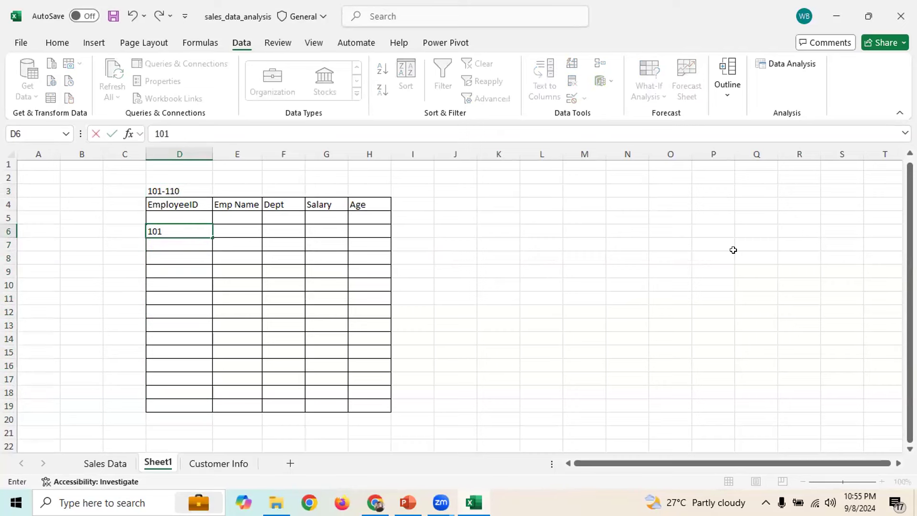
key("Return")
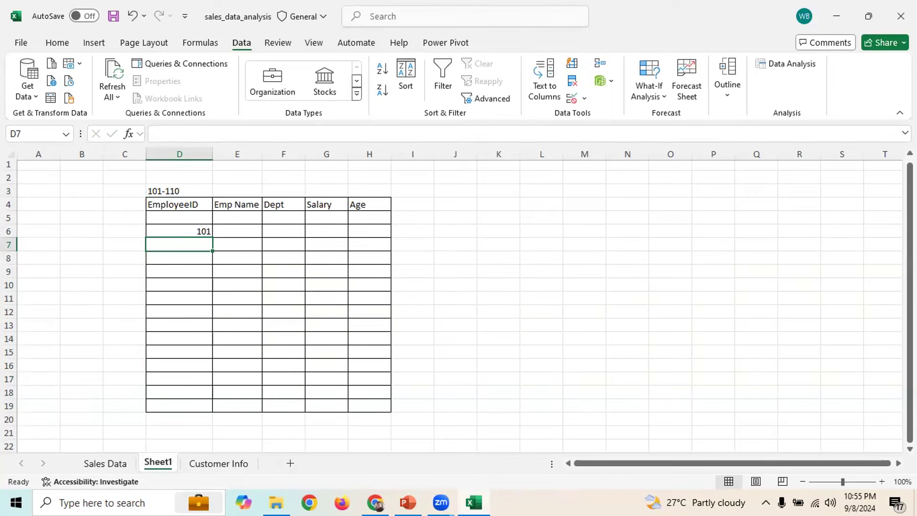
Try entering 98 in D7, dismiss the rejection error, and select D6:D19
type("98")
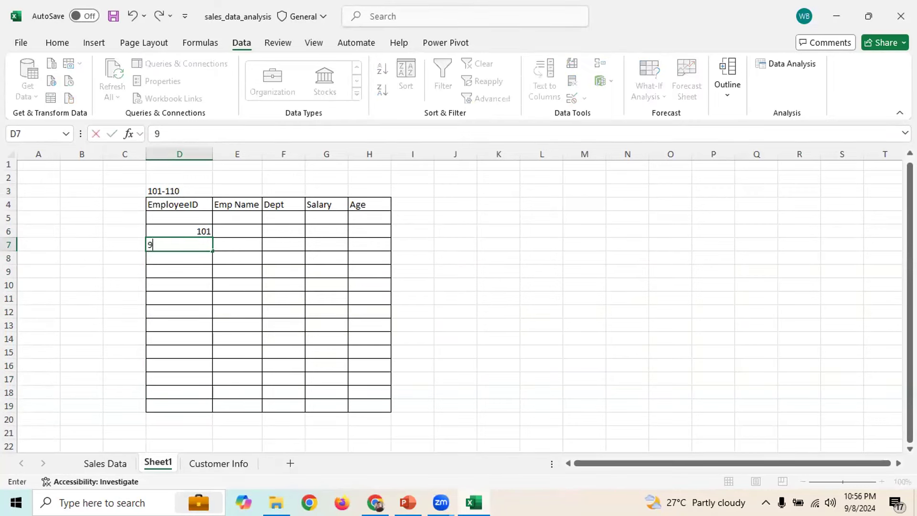
key("Return")
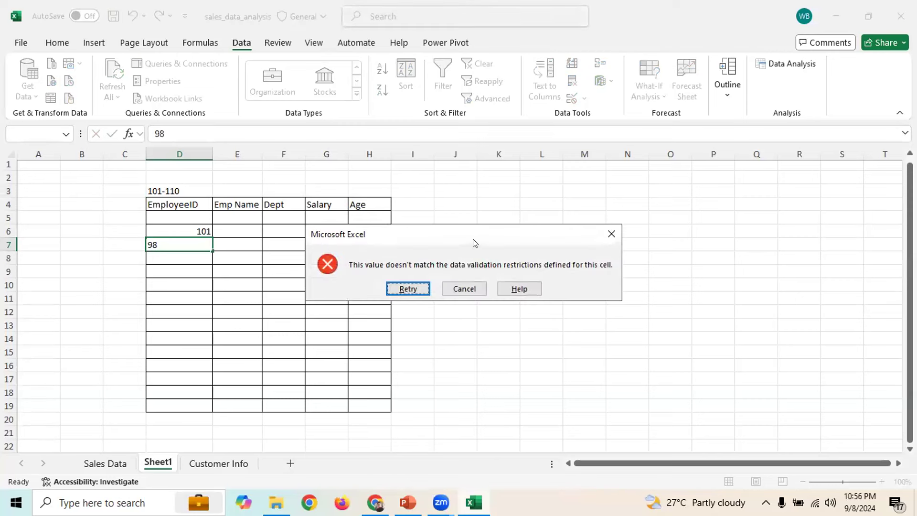
left_click_drag(474, 243, 631, 222)
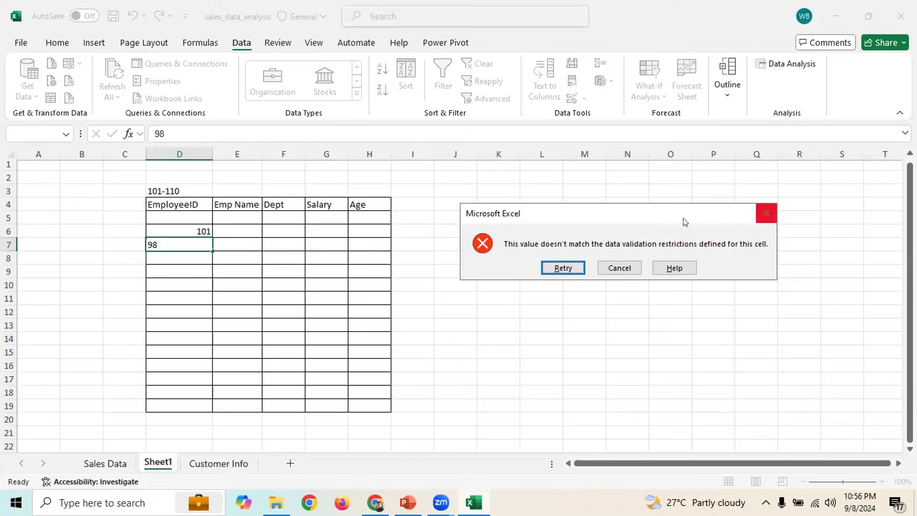
left_click_drag(634, 224, 593, 228)
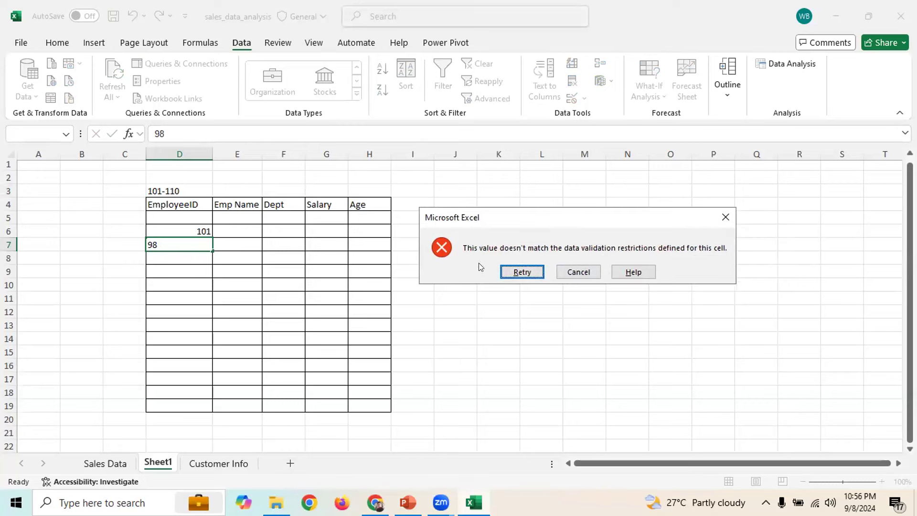
left_click(719, 219)
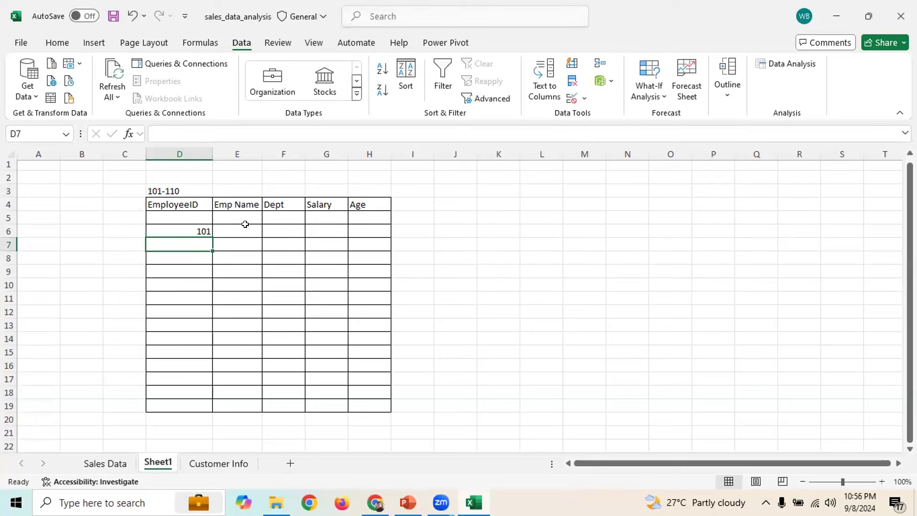
left_click_drag(187, 231, 181, 406)
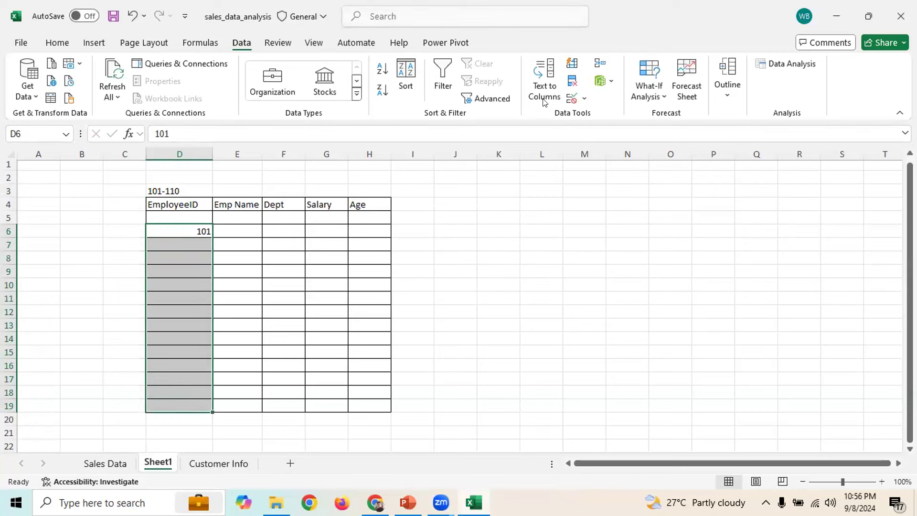
Give the validation the input title 'Only 101 to 110 numbers' and message '10 employees data is acceptable'
left_click(572, 98)
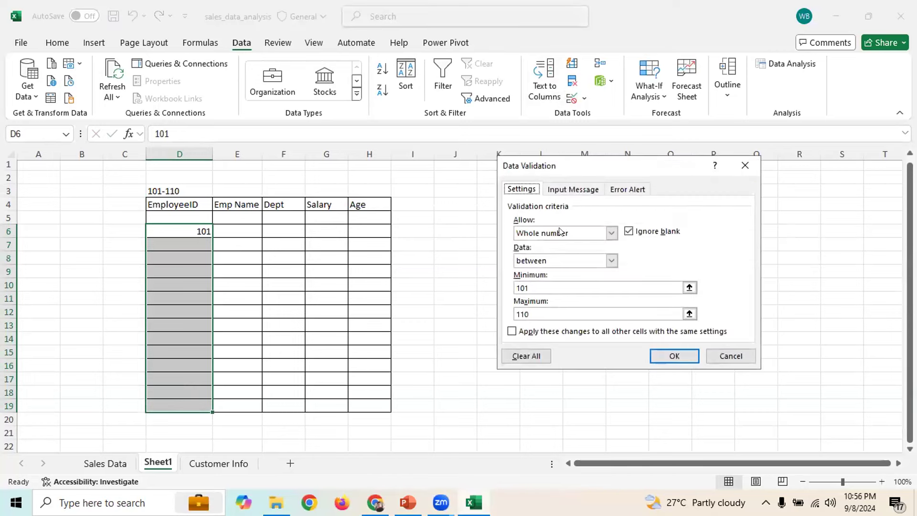
left_click_drag(539, 286, 503, 284)
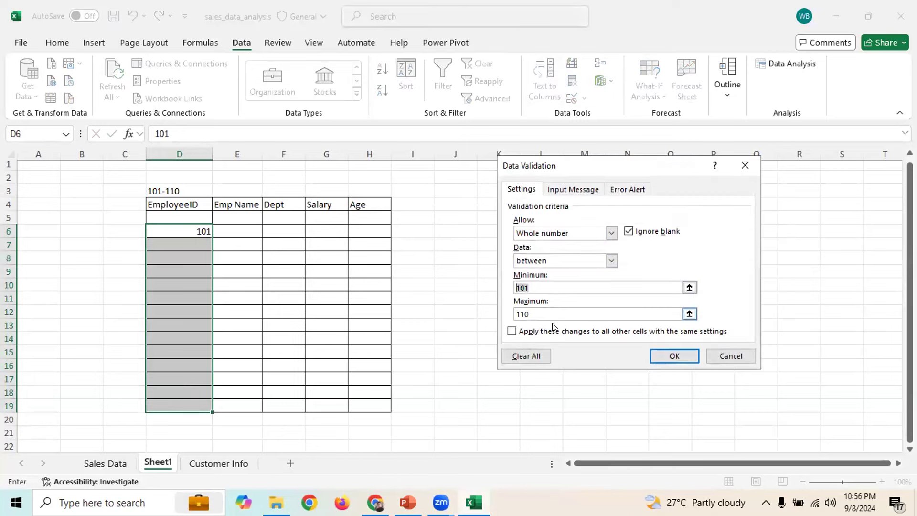
left_click(564, 189)
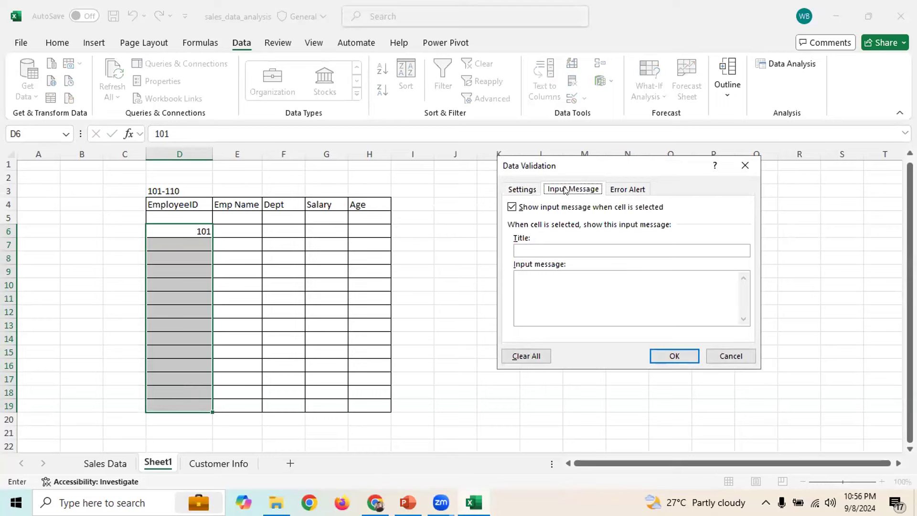
left_click(537, 247)
type("Only 101 to 110")
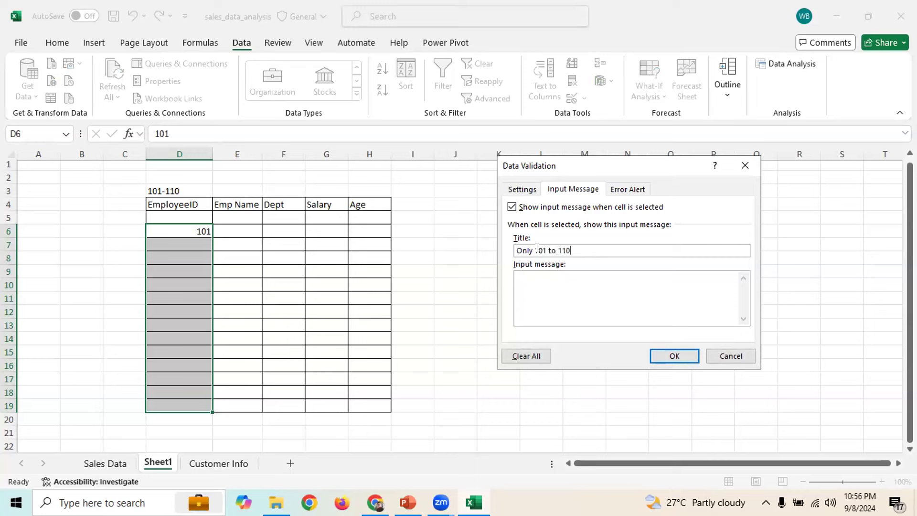
type(" numbers are val")
key("BackSpace")
key("BackSpace")
key("BackSpace")
key("BackSpace")
key("BackSpace")
key("BackSpace")
key("BackSpace")
key("BackSpace")
key("BackSpace")
type("10 employees data is acceptable")
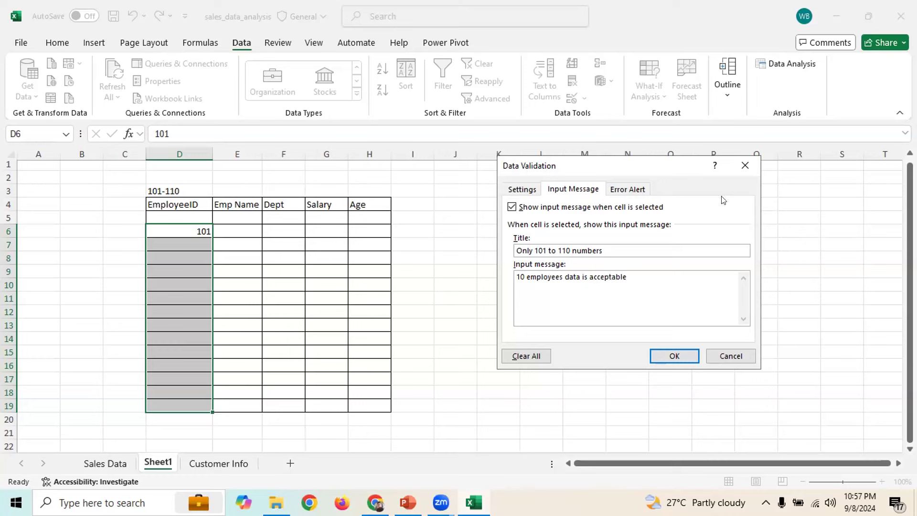
left_click_drag(644, 276, 516, 277)
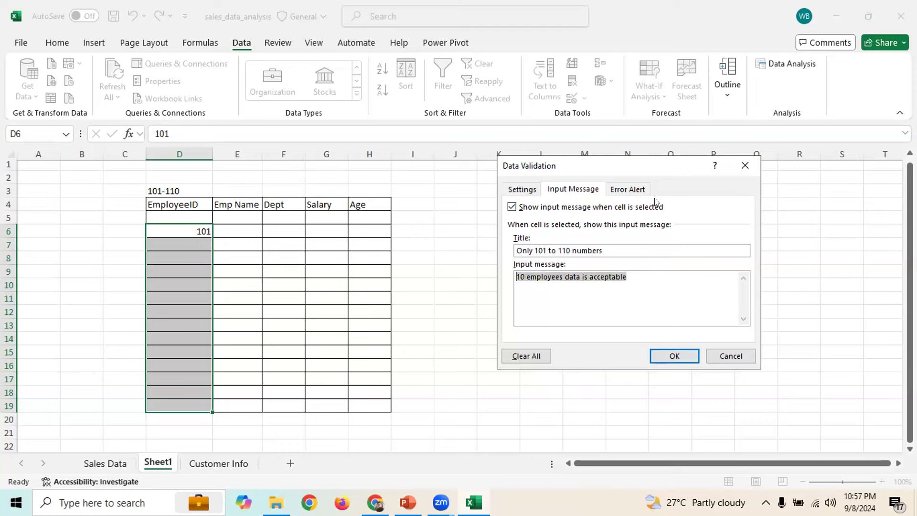
left_click(628, 190)
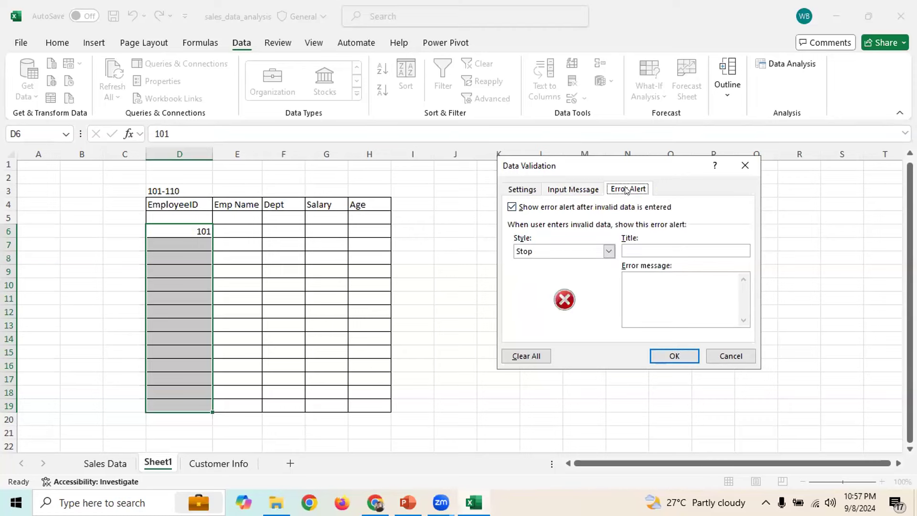
Set an Information-style error alert titled 'Invalid Data' with message 'Only 101 to 110 is acceptable'
left_click(607, 252)
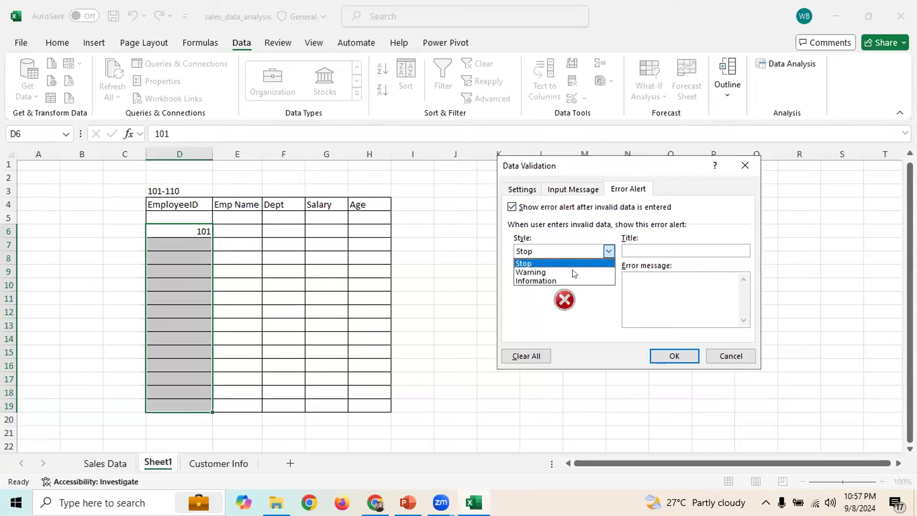
left_click(545, 272)
left_click(596, 253)
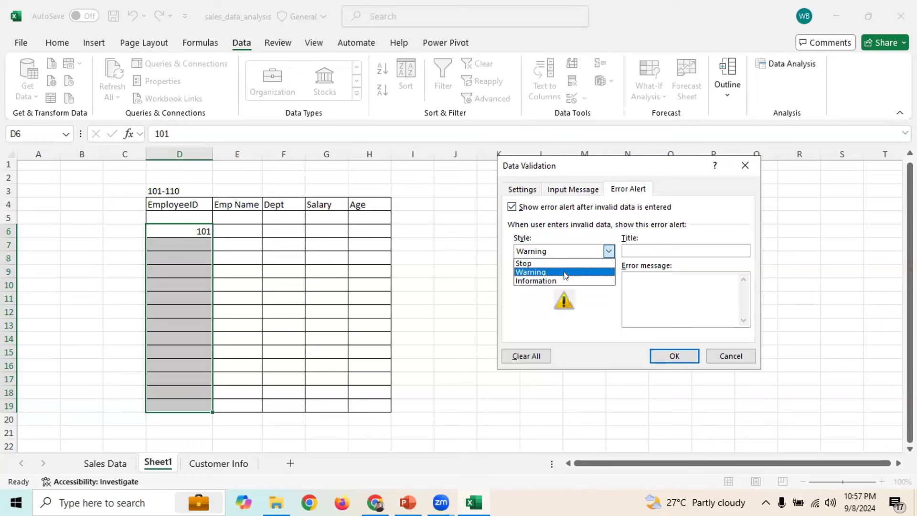
left_click(554, 280)
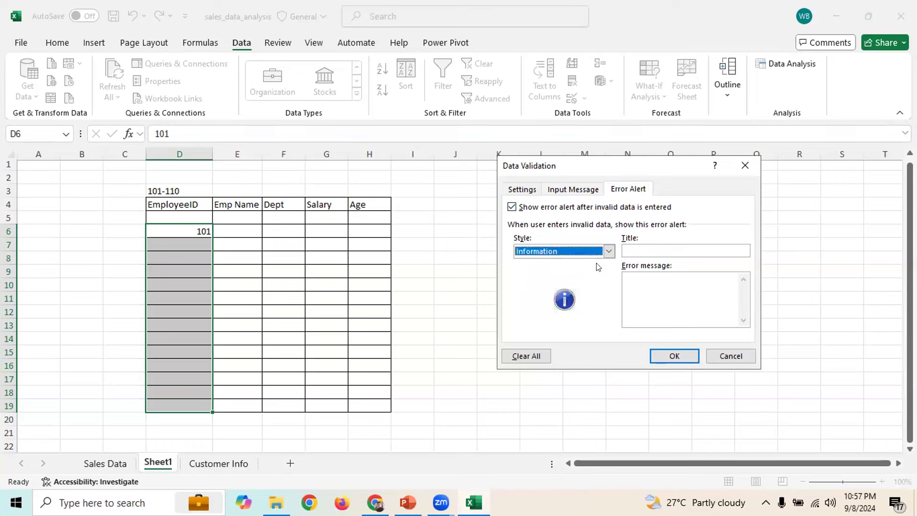
left_click(609, 251)
left_click(592, 282)
left_click(660, 247)
type("Invalid Data")
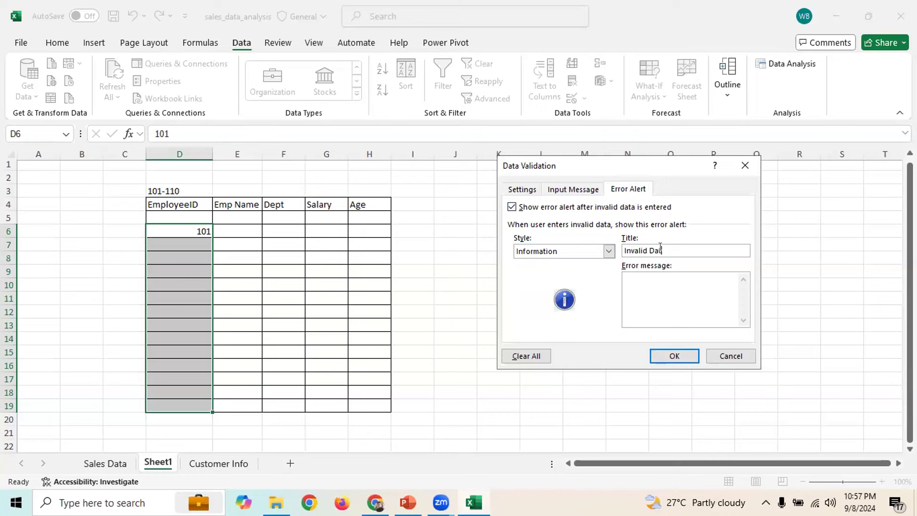
left_click(659, 284)
type("Only 101 to 110 is acceptable")
Apply the validation and check its input message on several EmployeeID cells
left_click(681, 355)
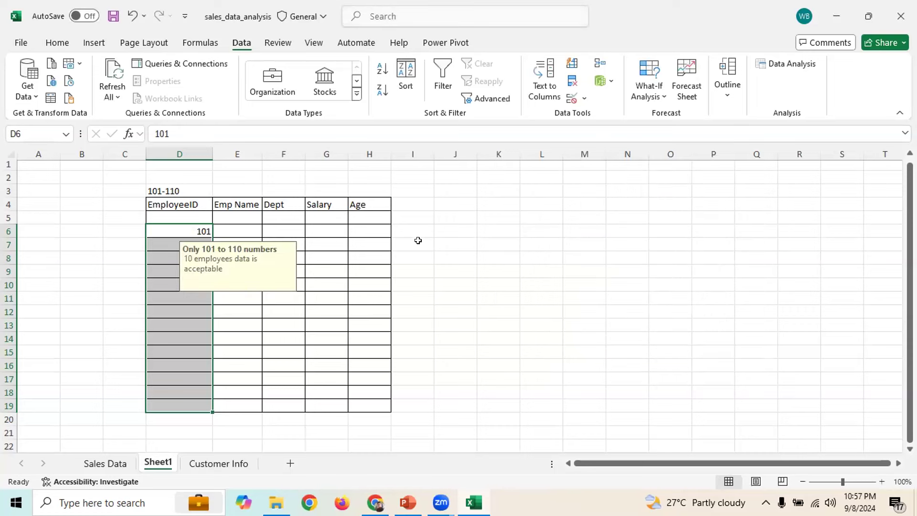
left_click(466, 218)
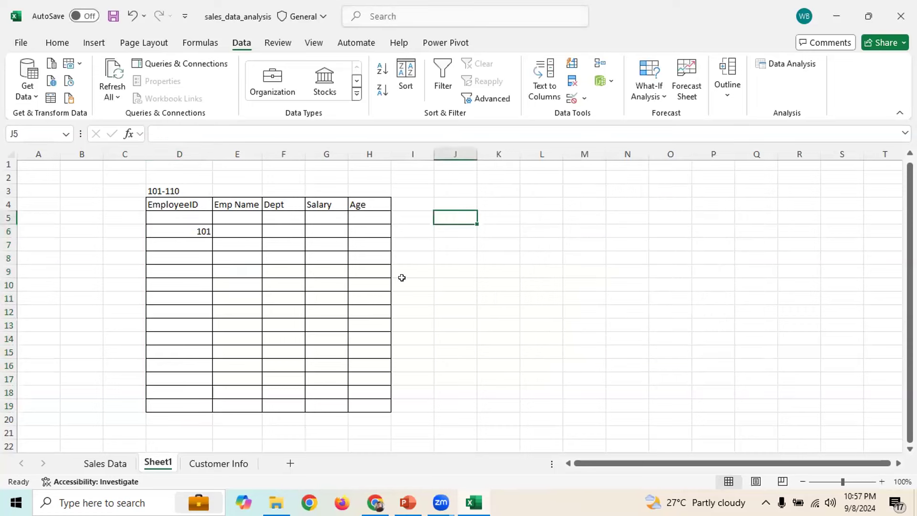
left_click(191, 253)
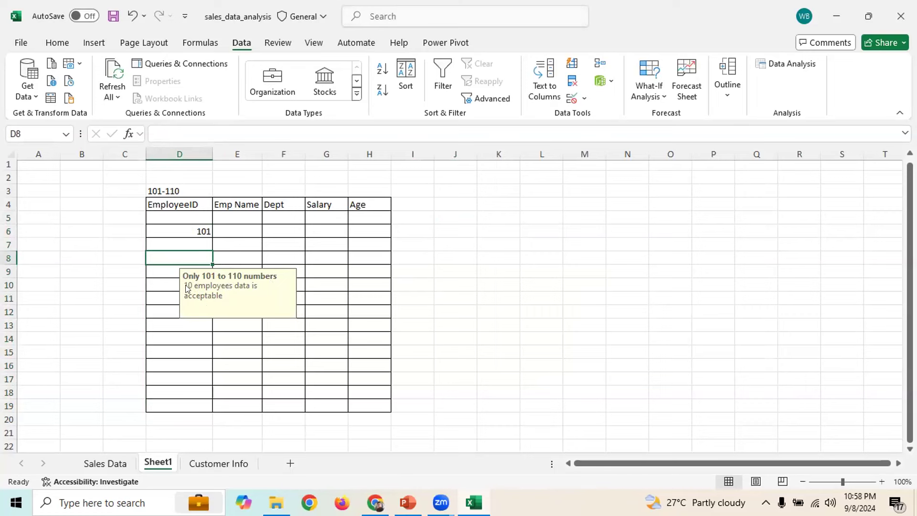
left_click(178, 339)
left_click(168, 282)
left_click(173, 366)
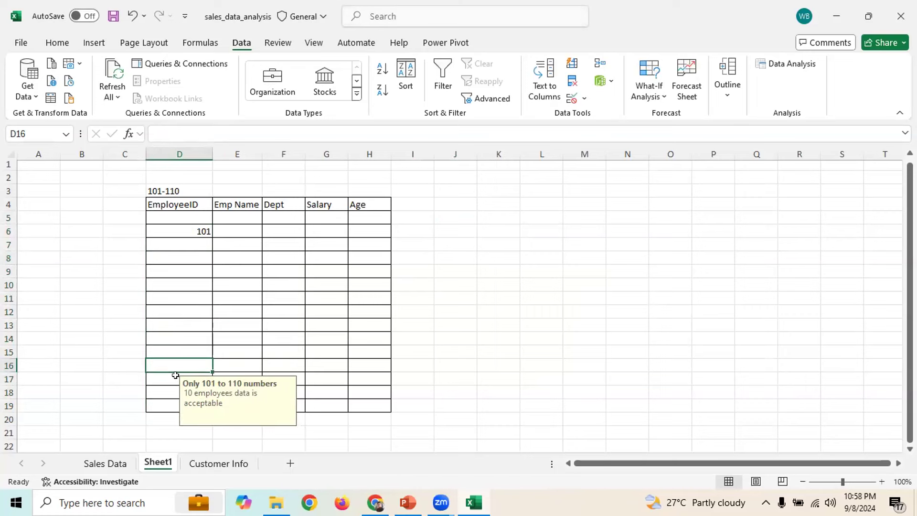
left_click(170, 337)
left_click(170, 313)
left_click(174, 286)
left_click(177, 268)
left_click(179, 254)
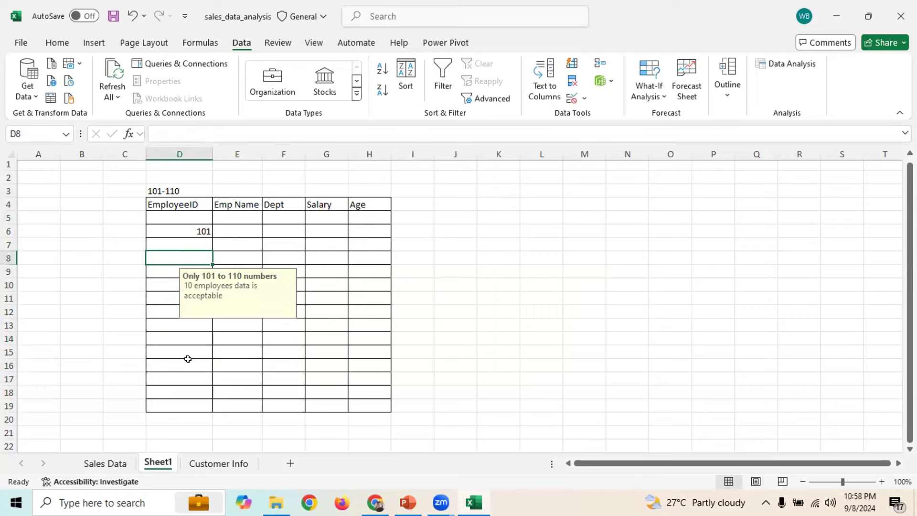
Enter 130 in D8, accept it past the Information alert, then delete it
type("130")
key("Return")
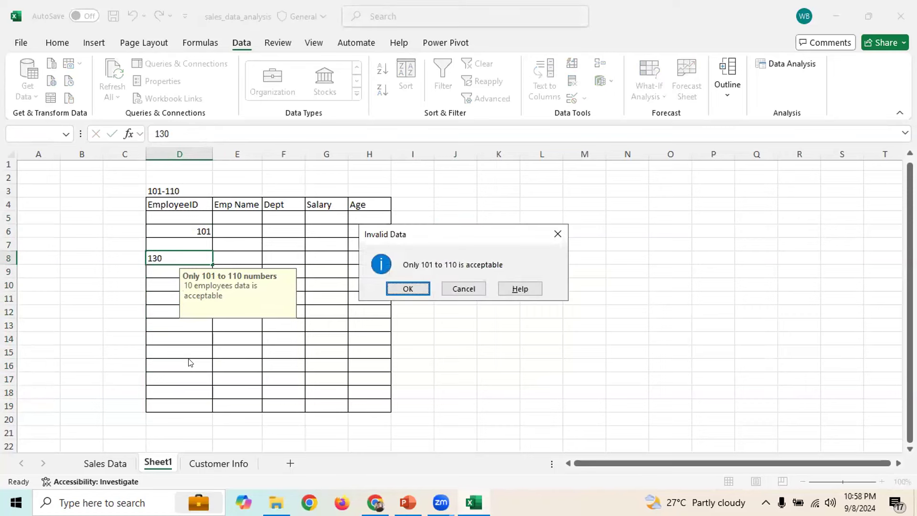
left_click_drag(426, 234, 532, 225)
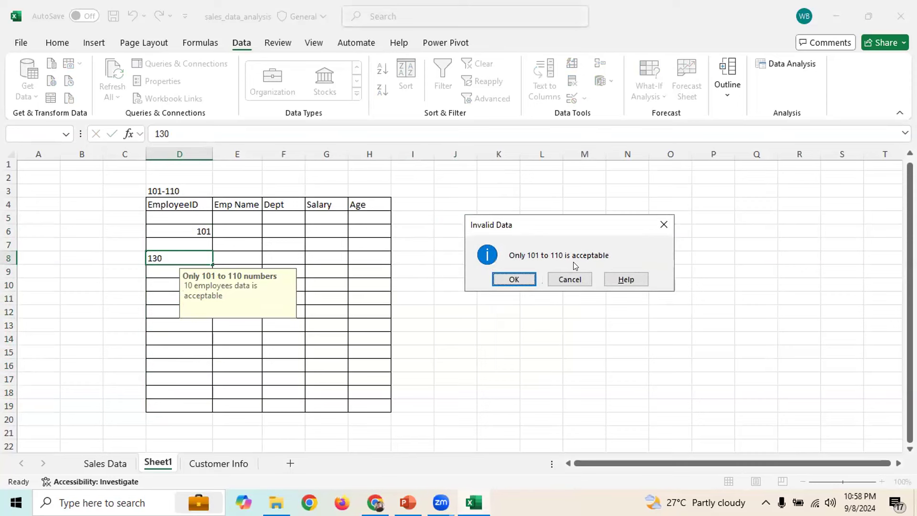
left_click(504, 276)
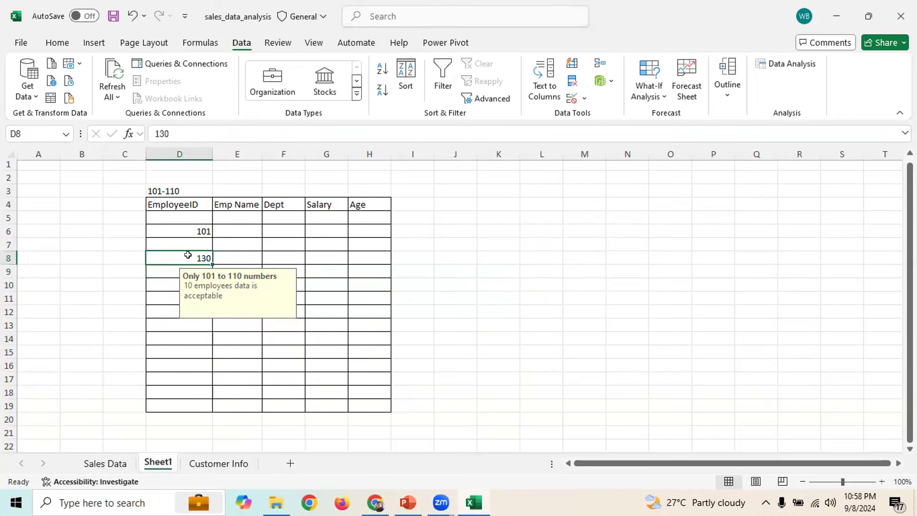
key("Delete")
Enter the valid IDs 109 in D13 and 110 in D16
left_click(178, 321)
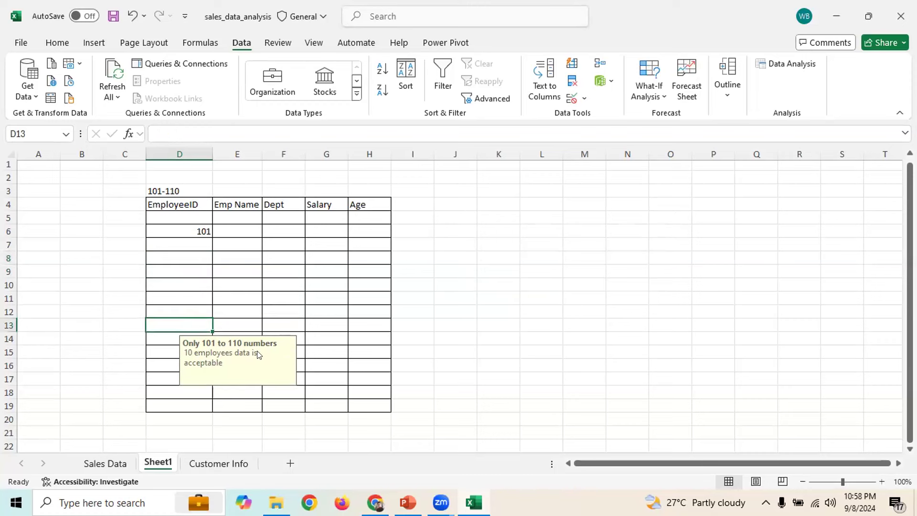
type("109")
key("Return")
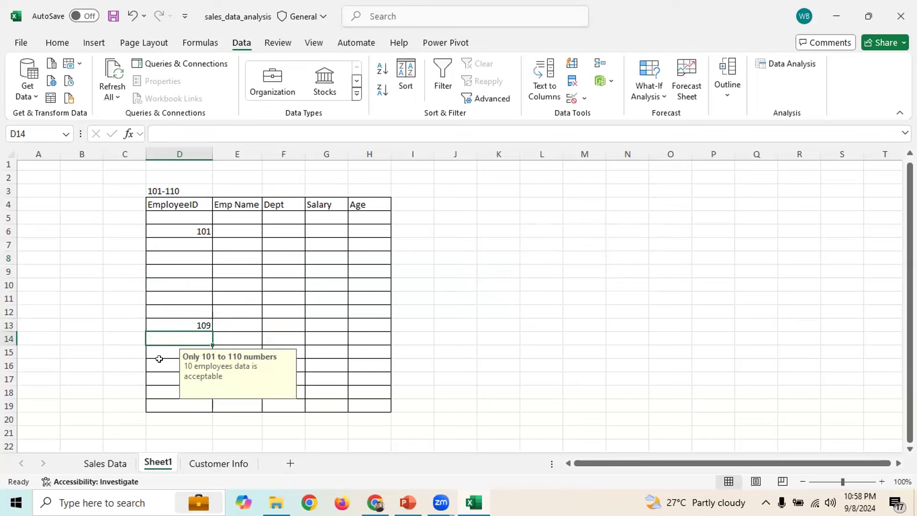
left_click(175, 365)
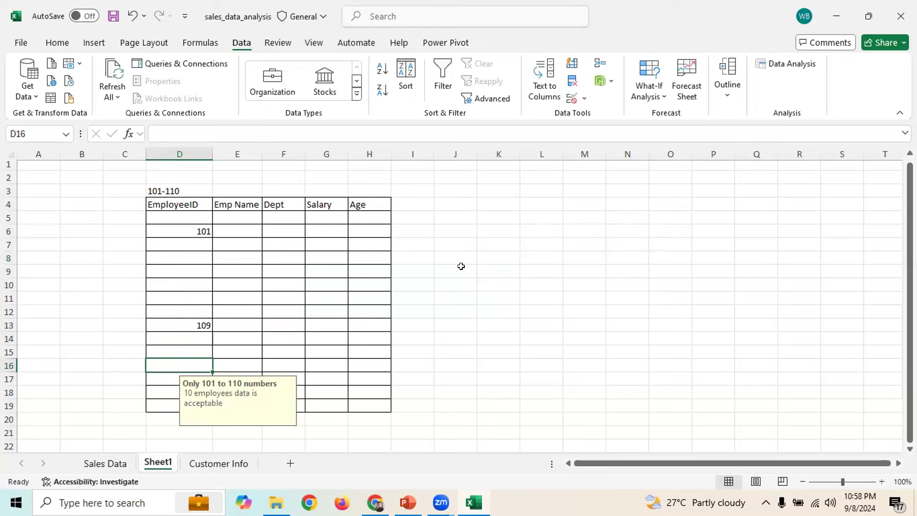
type("110")
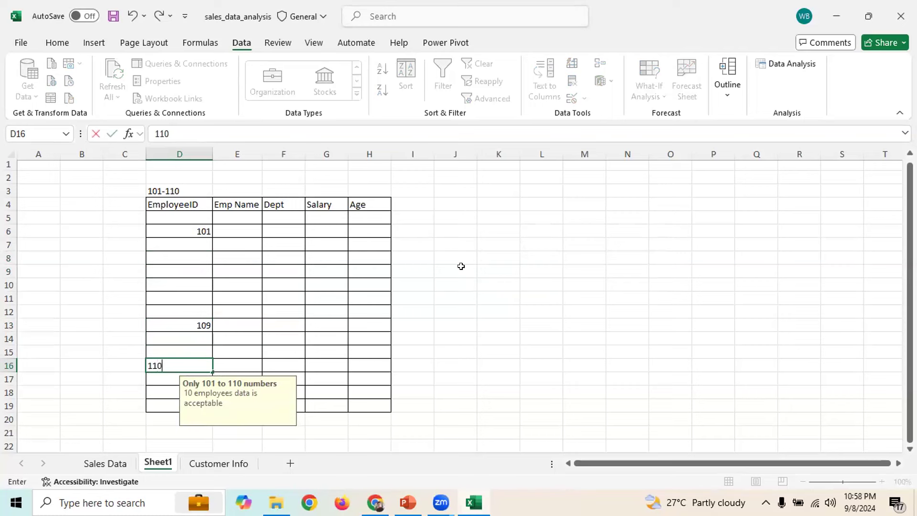
key("Return")
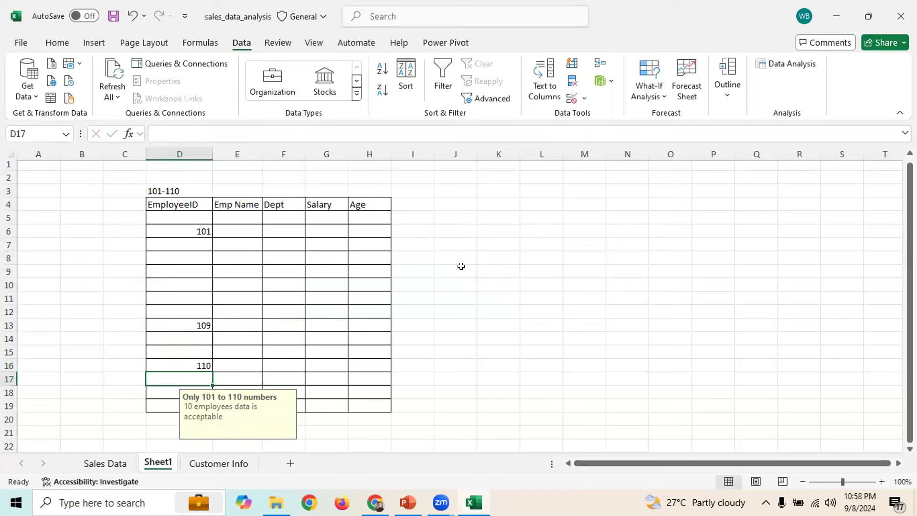
Enter 112 in D17, accept it past the alert, then clear it
type("112")
key("Return")
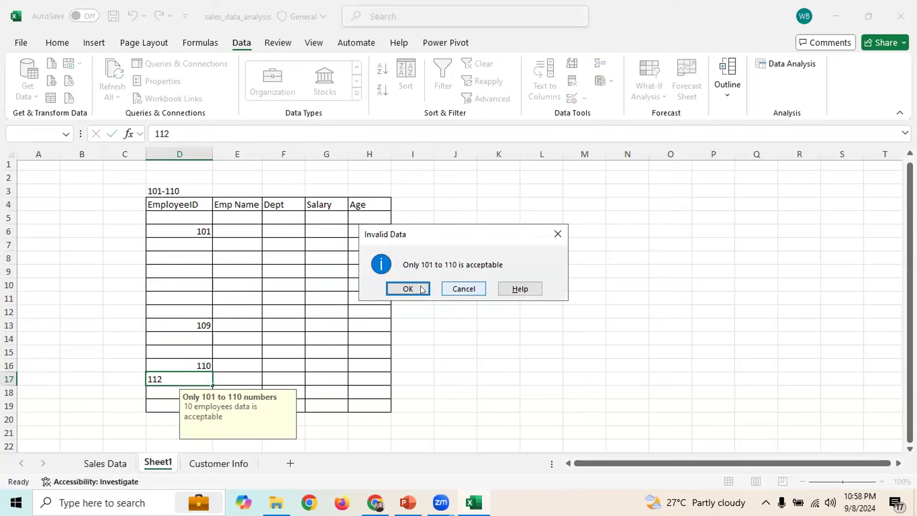
left_click(410, 289)
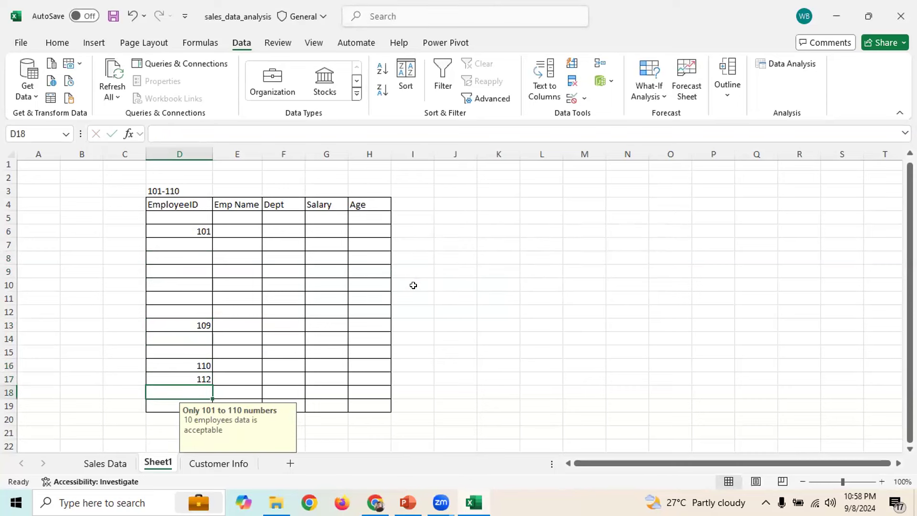
left_click(200, 373)
key("Delete")
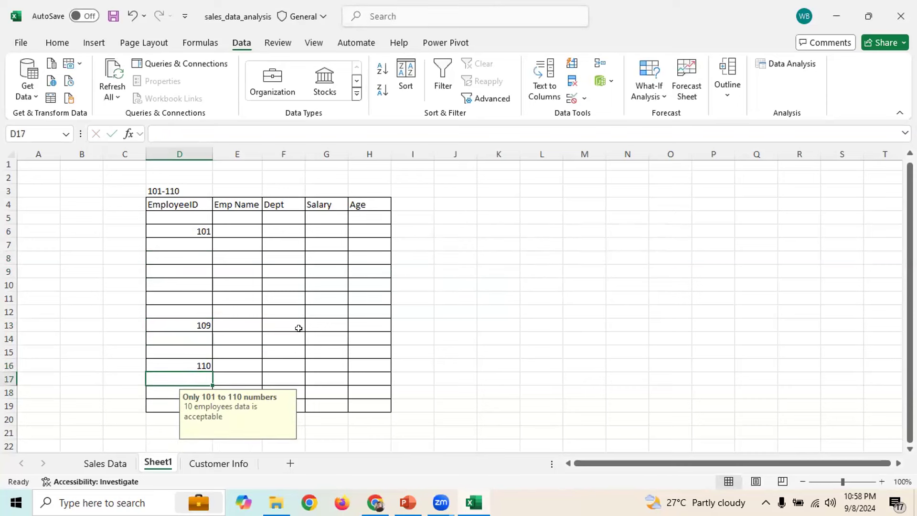
Select the Emp Name cells down column E to row 19
left_click(512, 269)
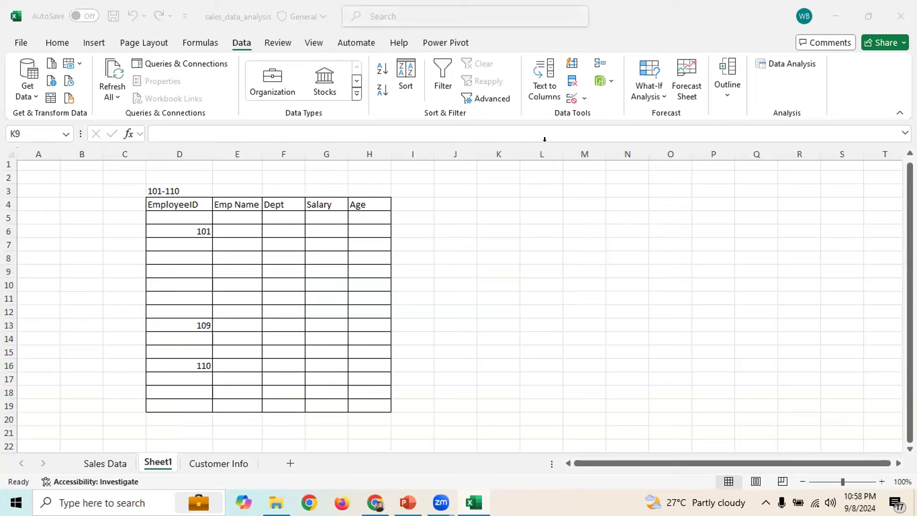
left_click(193, 220)
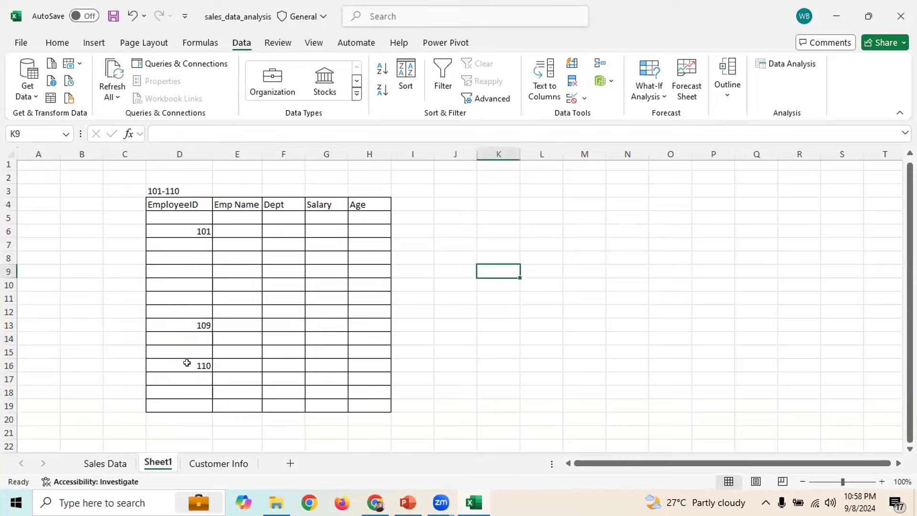
left_click_drag(238, 213, 240, 406)
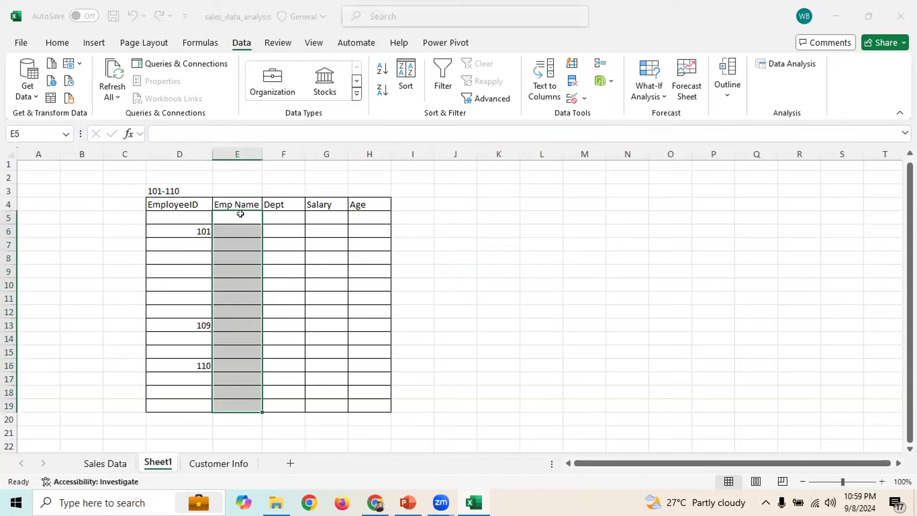
left_click_drag(233, 235, 225, 406)
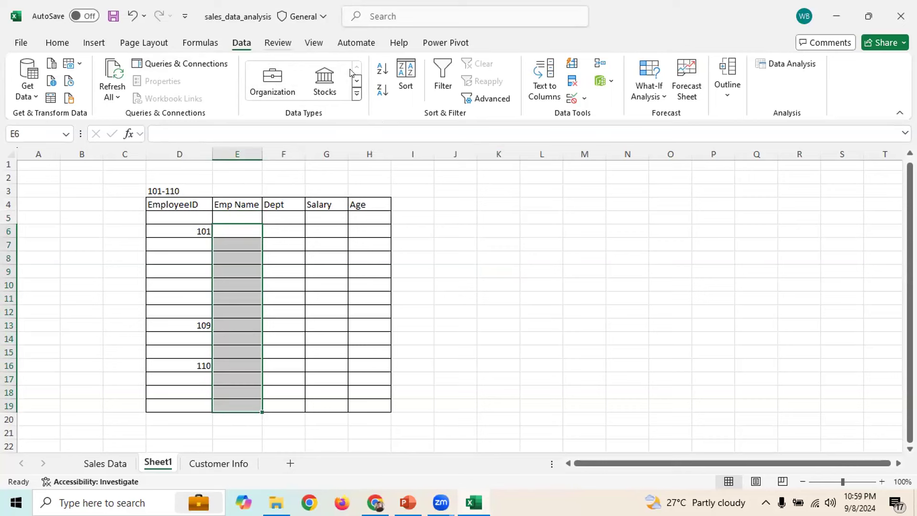
Restrict E6:E19 to a text length between 3 and 5 characters
left_click(571, 99)
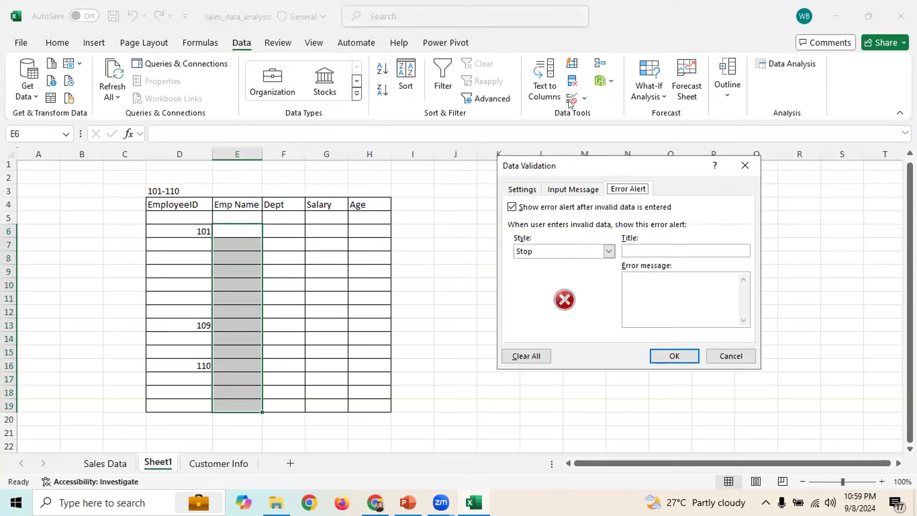
left_click(607, 252)
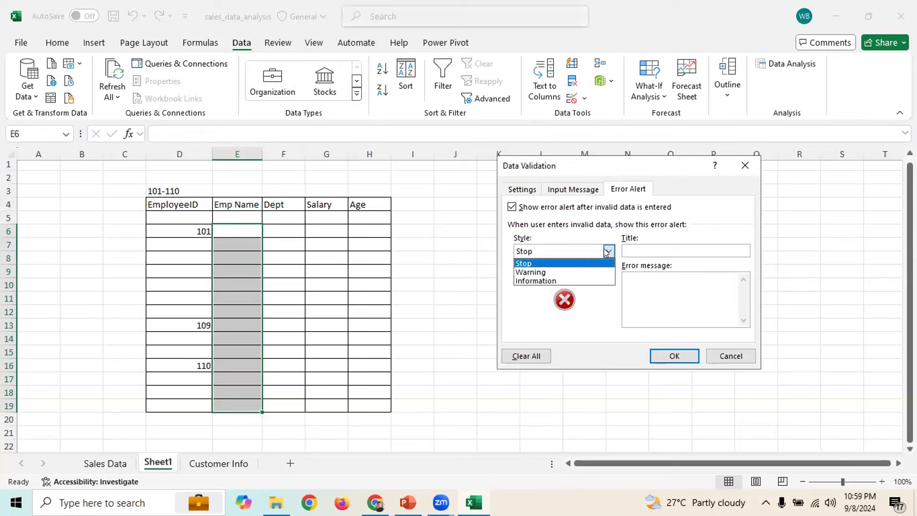
left_click(607, 252)
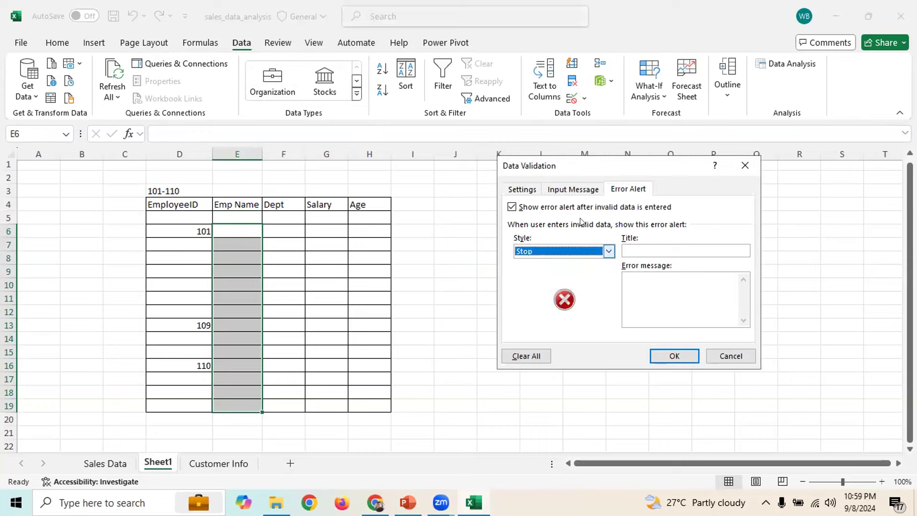
left_click(520, 189)
left_click(605, 233)
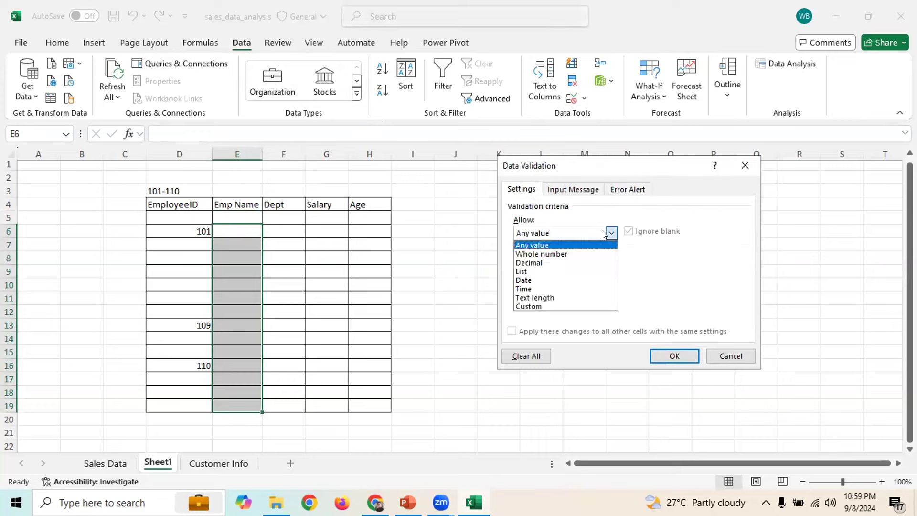
left_click(533, 298)
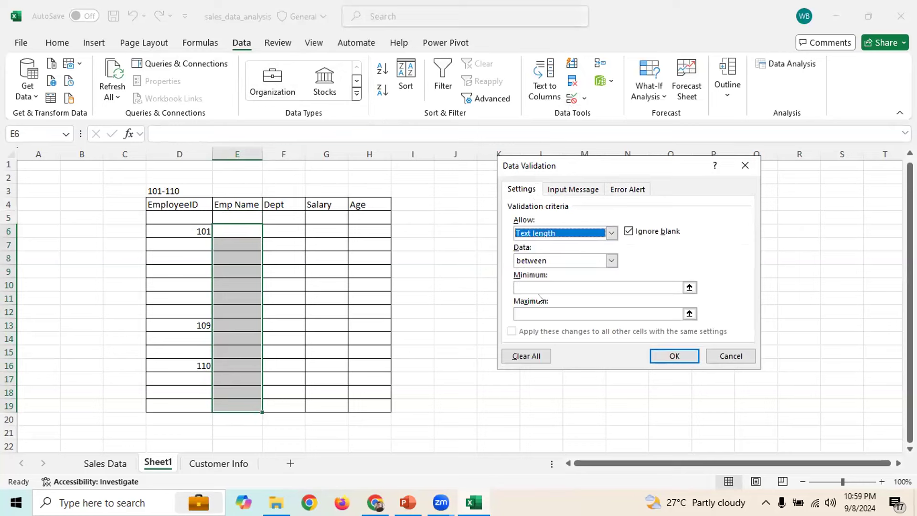
left_click(546, 286)
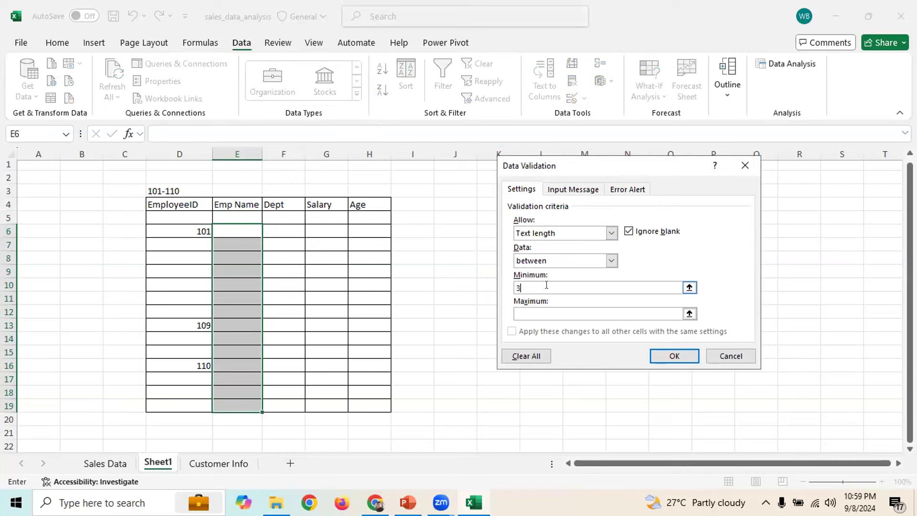
left_click(540, 312)
left_click(679, 357)
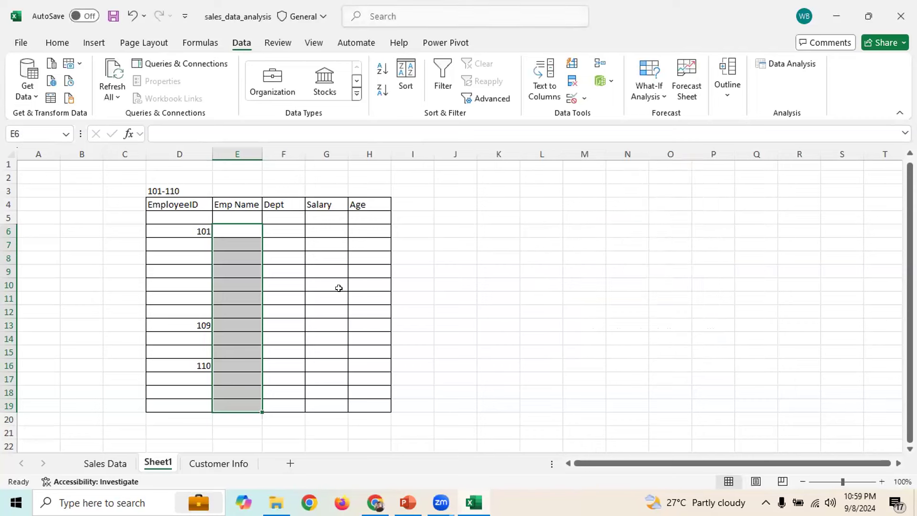
left_click(240, 234)
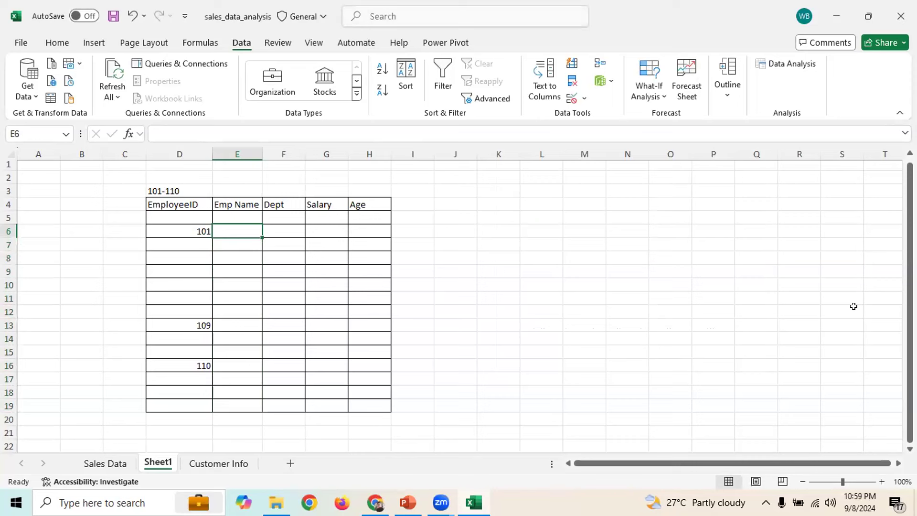
Enter 'hp' in E6, retry after the rejection, and replace it with a five-letter name
type("hp")
key("Return")
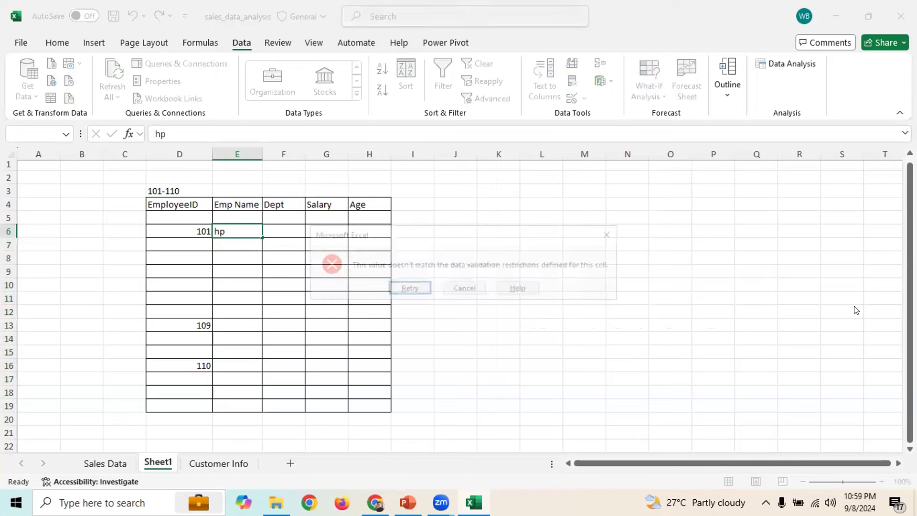
left_click(409, 288)
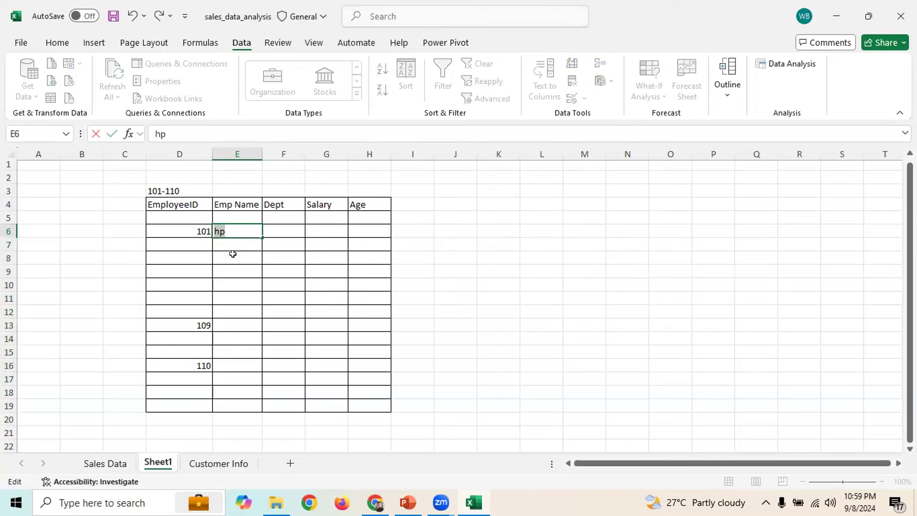
key("BackSpace")
type("wahab")
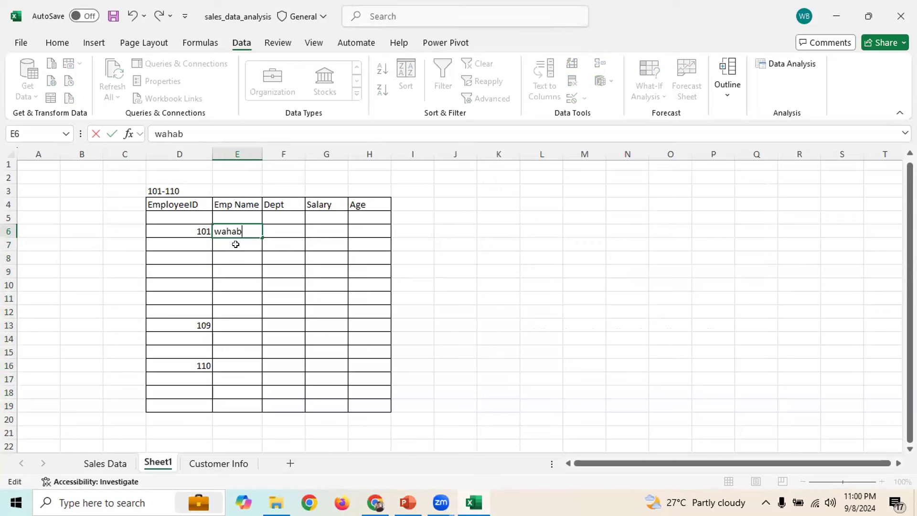
key("Return")
left_click(239, 232)
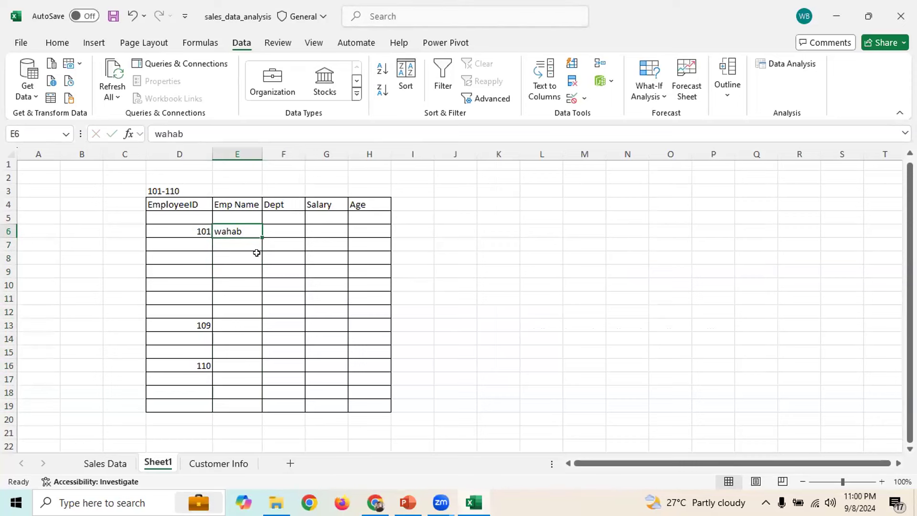
Try a longer two-word name in E7 and cancel when validation rejects it
left_click(229, 244)
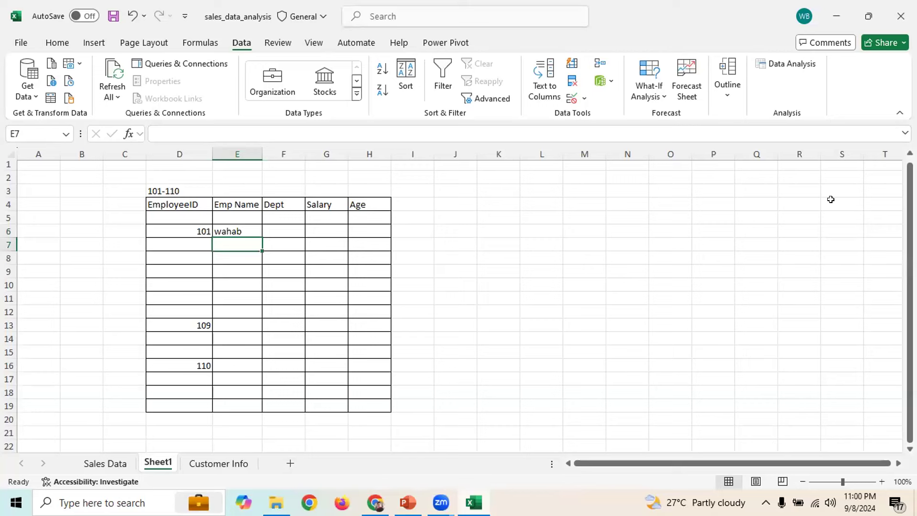
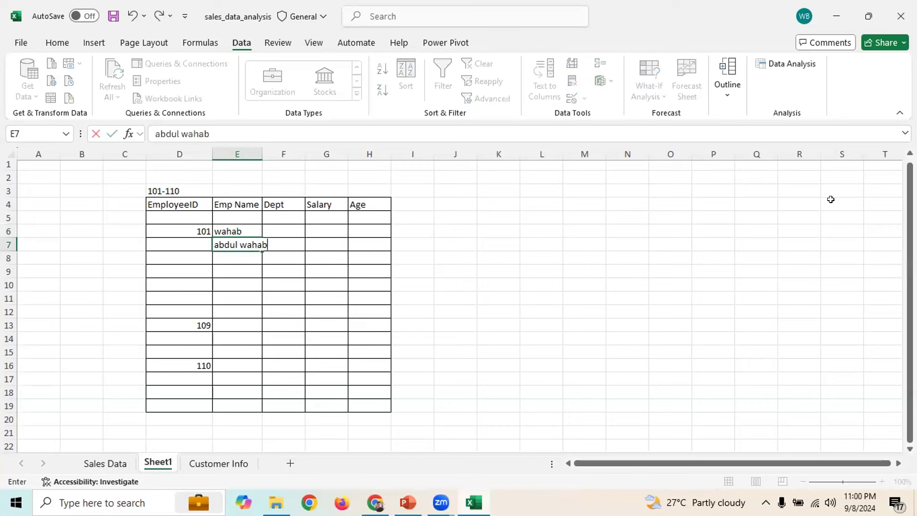
key("Return")
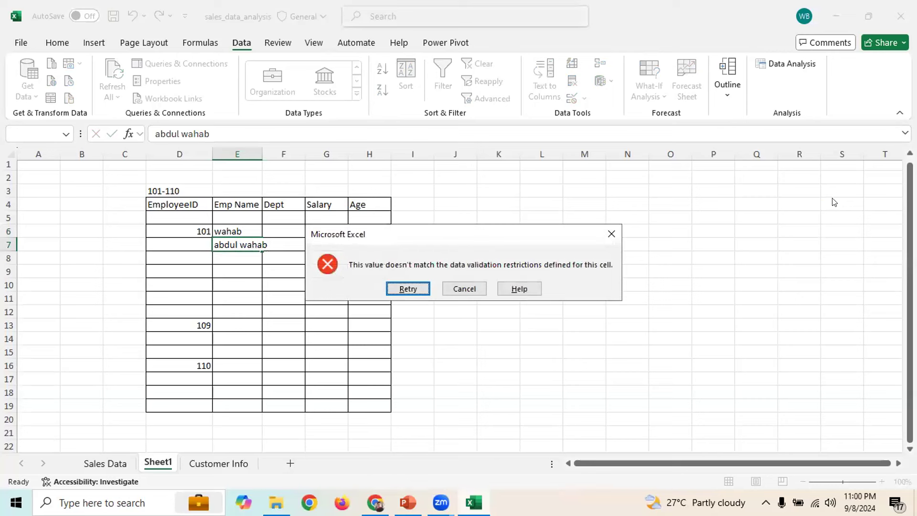
left_click(394, 288)
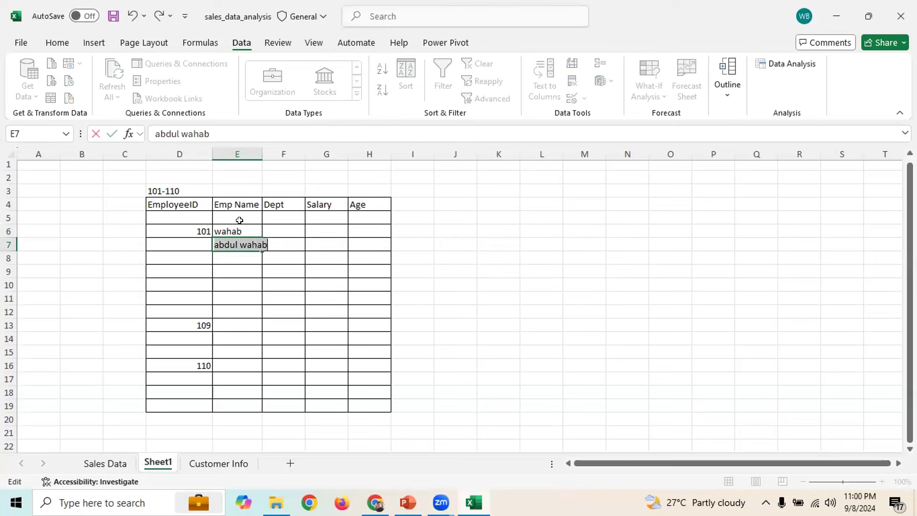
key("Return")
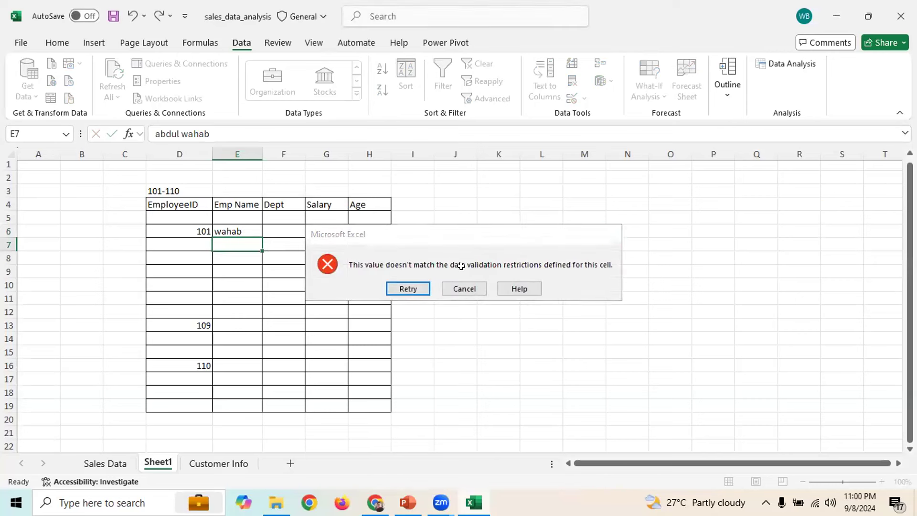
left_click(459, 288)
left_click(524, 240)
Select the Salary cells G6:G19
left_click_drag(286, 222, 293, 393)
left_click_drag(326, 221, 338, 406)
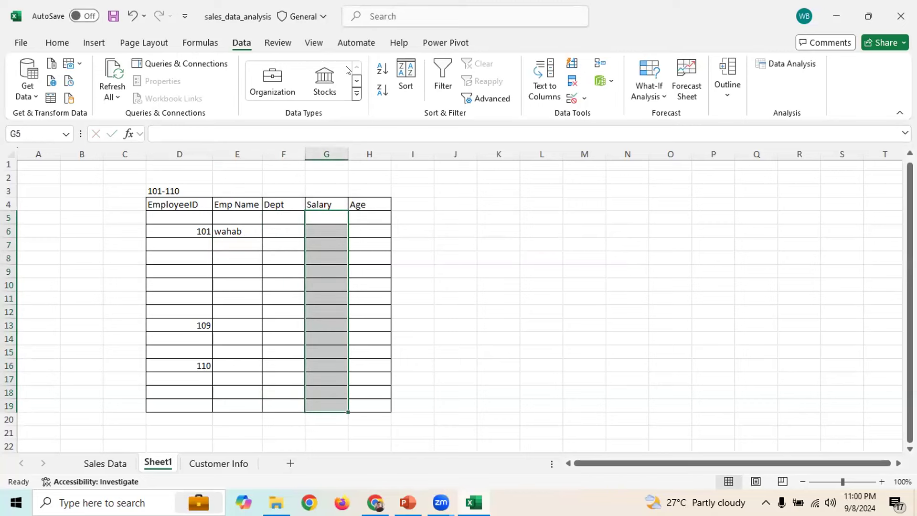
left_click(459, 254)
left_click(327, 230)
left_click_drag(338, 349, 333, 399)
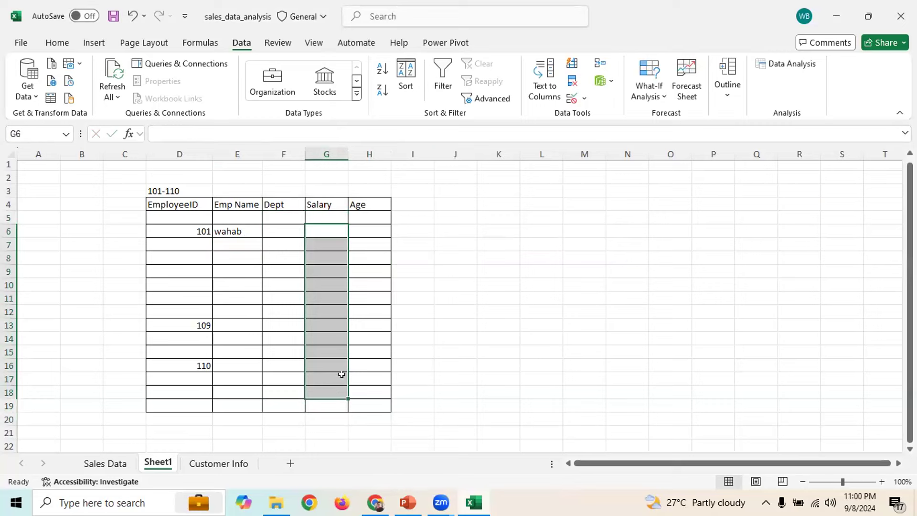
left_click(512, 201)
left_click_drag(316, 234, 339, 400)
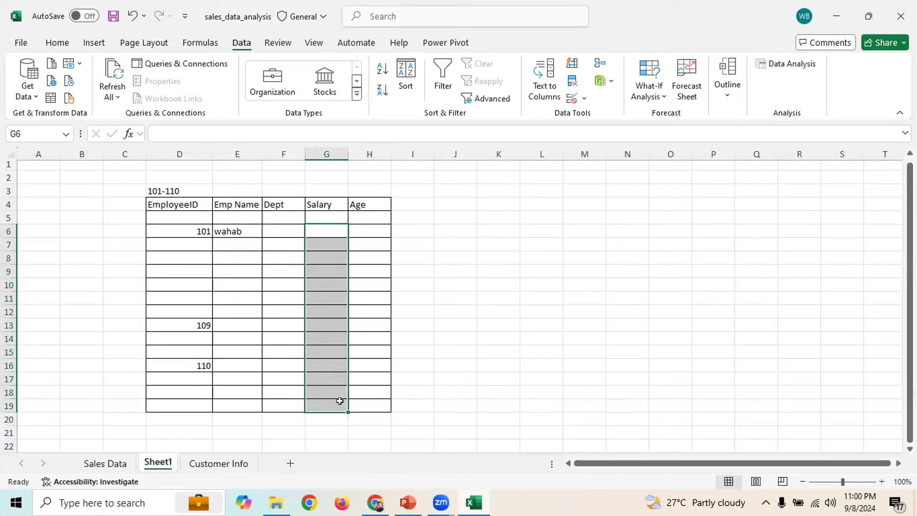
Set a Decimal validation rule between 10000 and 50000 for the Salary cells
left_click(571, 99)
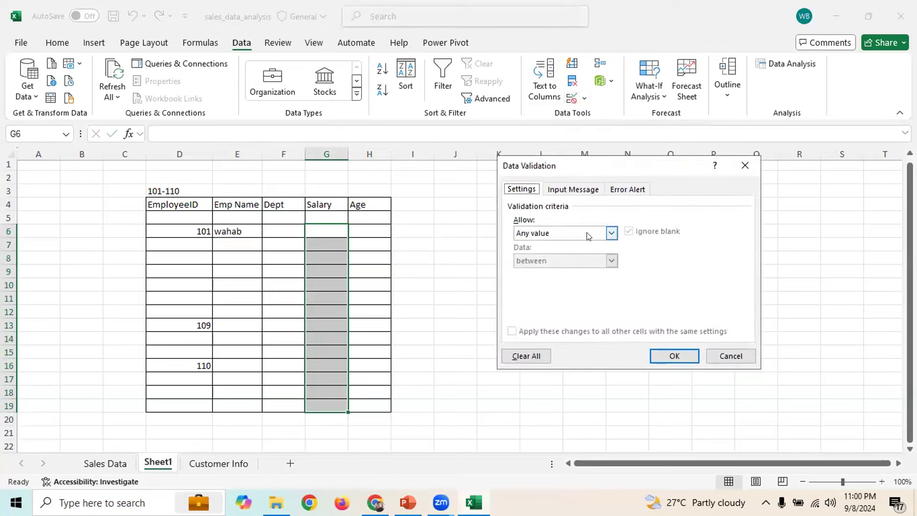
left_click(562, 236)
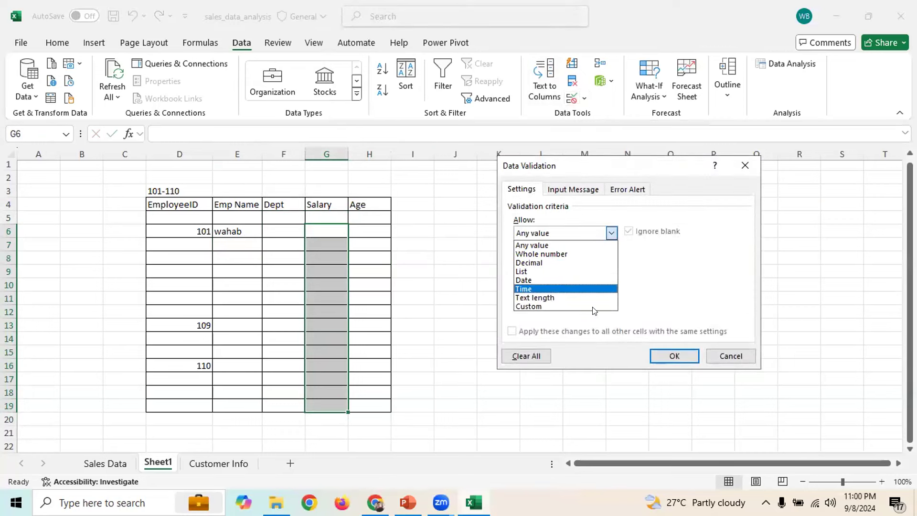
left_click(552, 262)
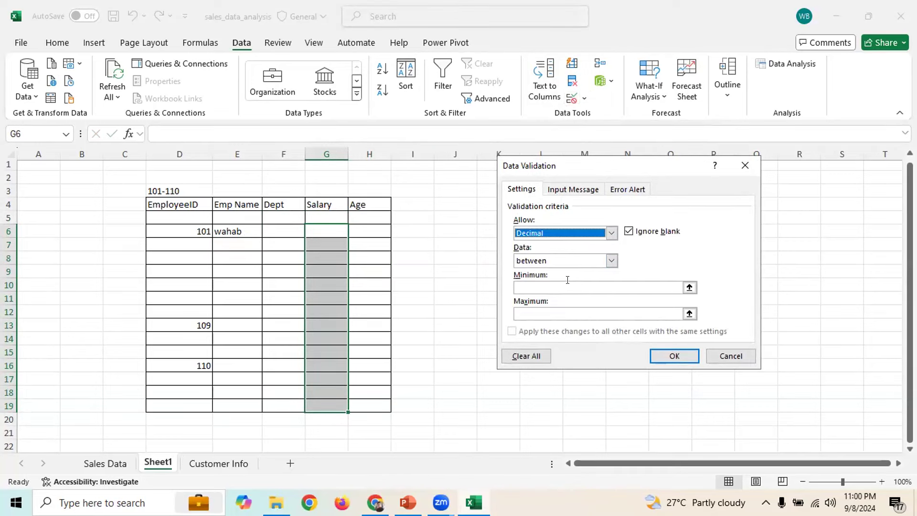
left_click(548, 286)
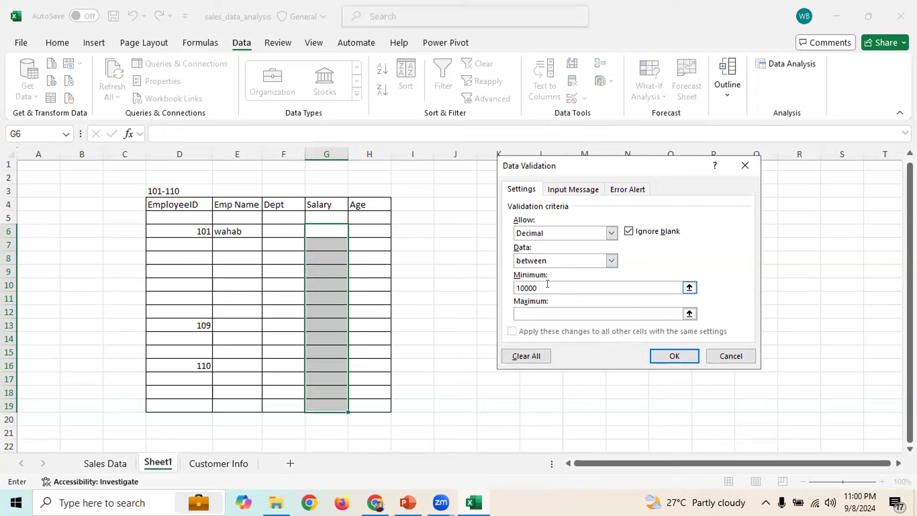
left_click(544, 310)
type("50000")
left_click(676, 354)
Test G8 with 600000, retry after the rejection, and enter 30000 instead
left_click(326, 259)
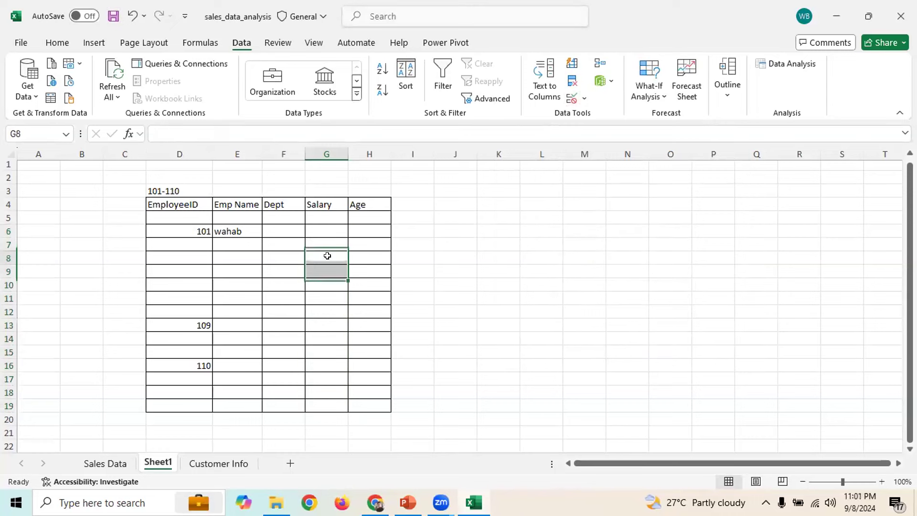
type("600")
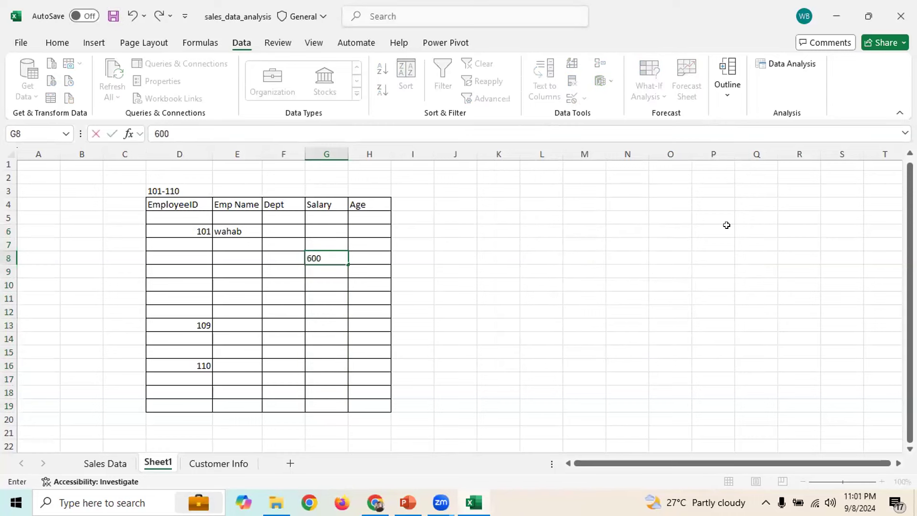
type("000")
key("Return")
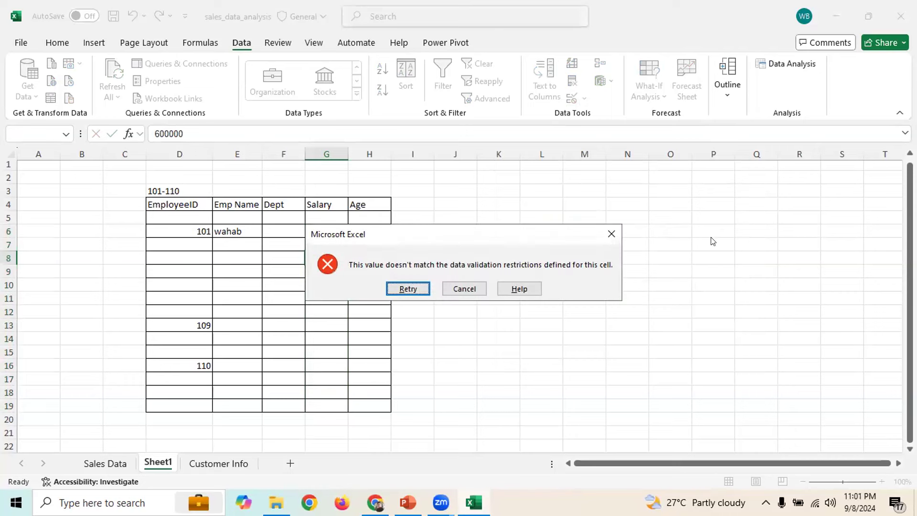
left_click(408, 289)
type("30000")
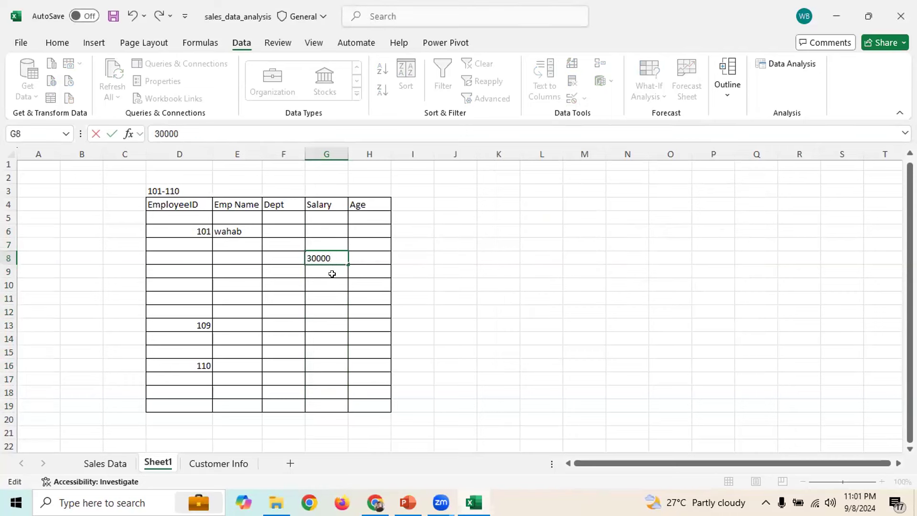
key("Return")
Select the whole employee table area C2:I20
left_click(437, 231)
left_click(435, 205)
left_click_drag(446, 352, 449, 379)
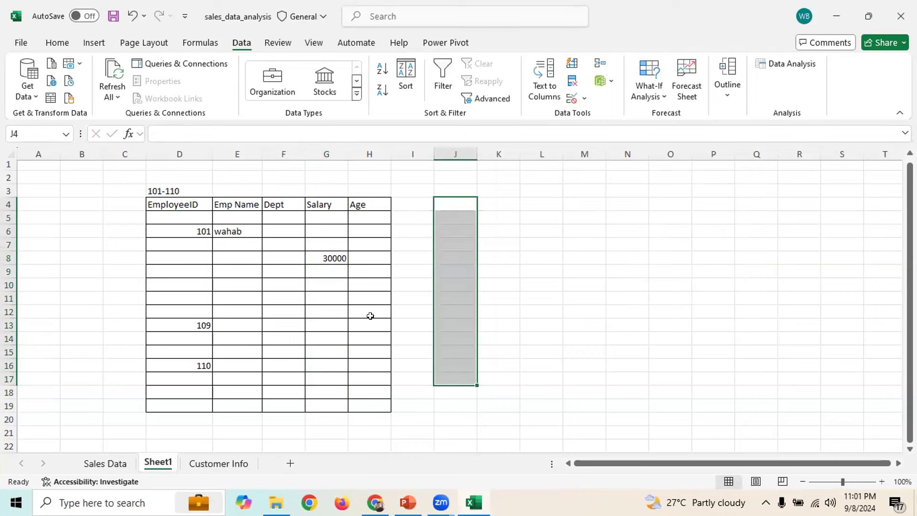
left_click_drag(359, 219, 373, 406)
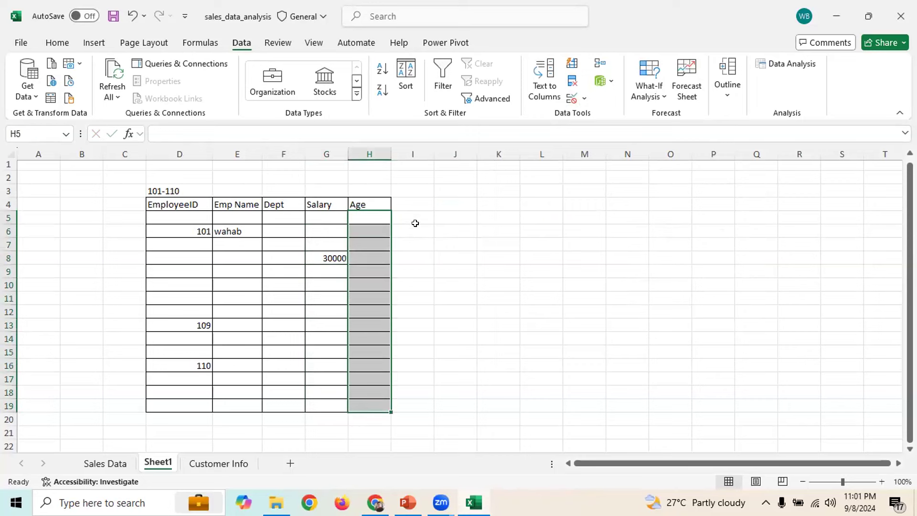
left_click(488, 201)
left_click_drag(585, 201, 695, 363)
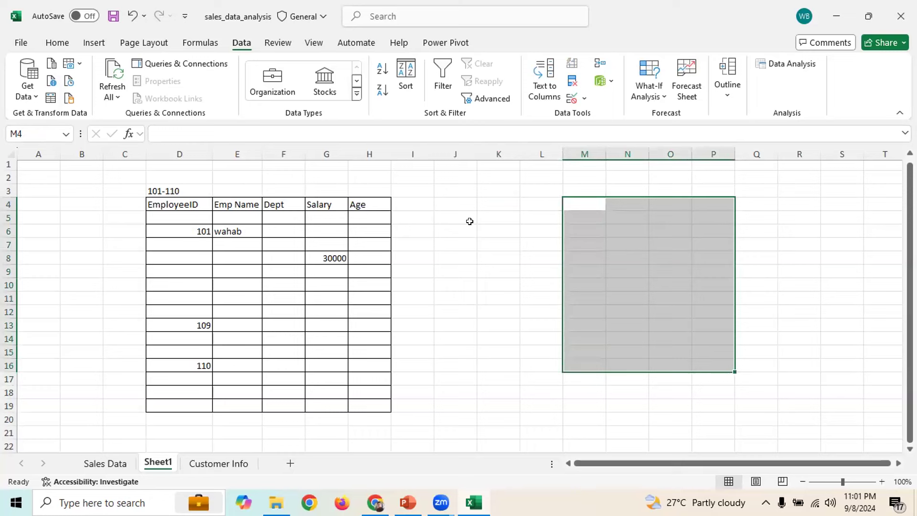
left_click(509, 238)
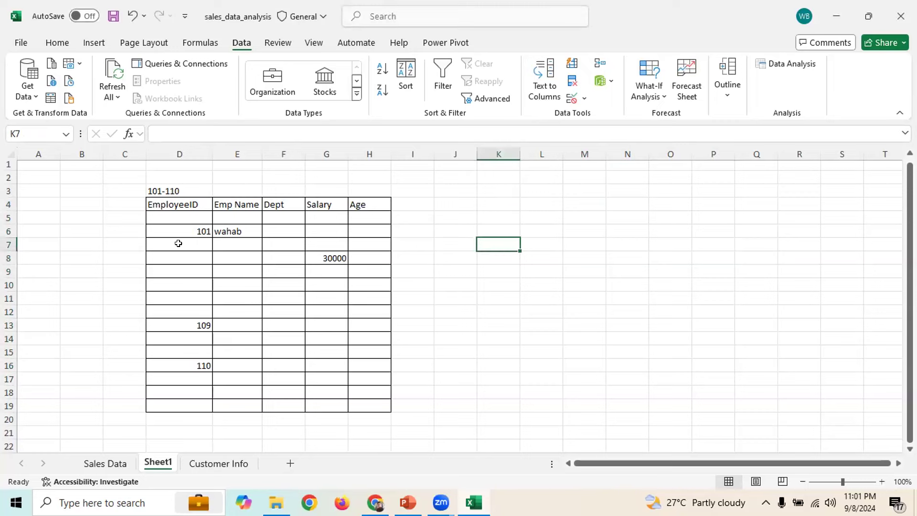
left_click_drag(133, 176, 403, 408)
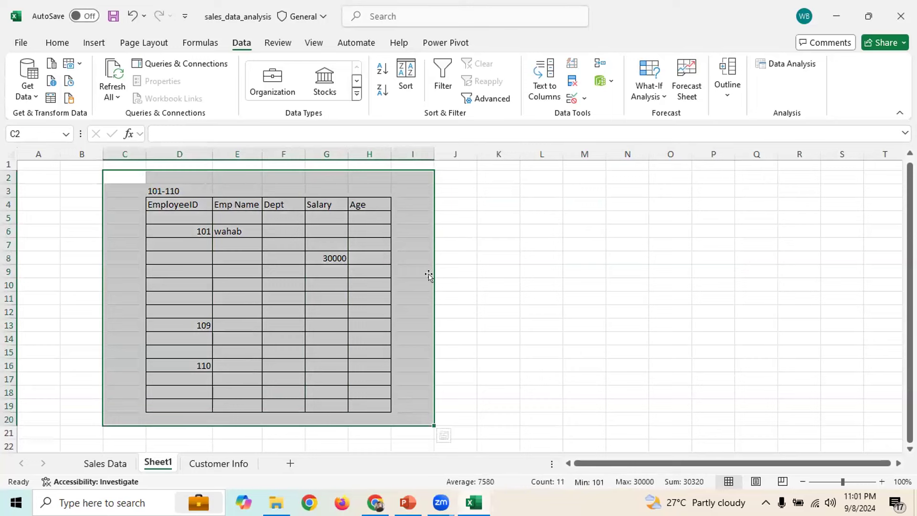
Delete all values from the selected employee table, keeping its borders
key("Delete")
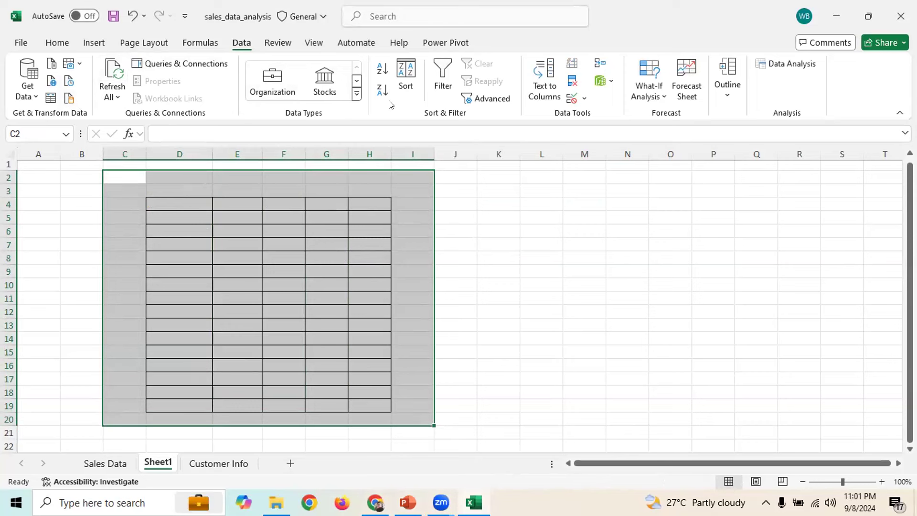
left_click(795, 64)
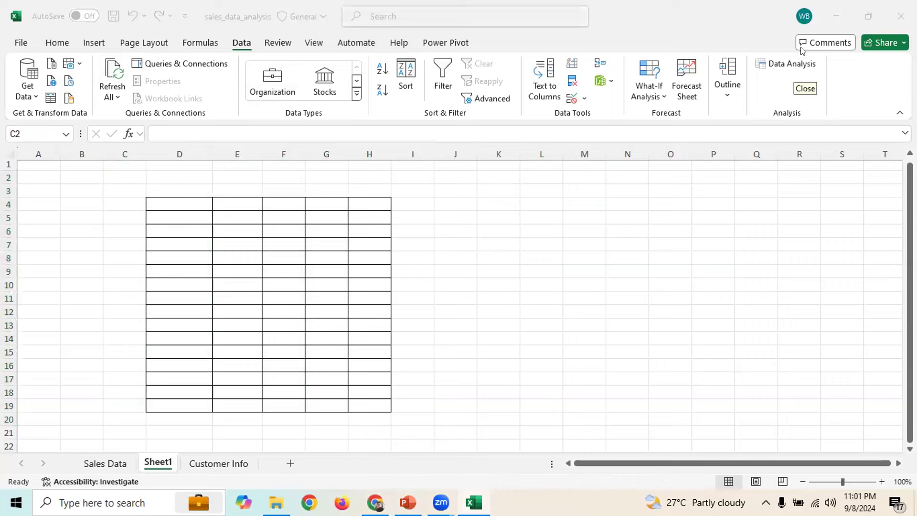
Enter the header 'Gender' in cell H4
left_click(802, 51)
left_click(367, 216)
left_click(368, 203)
type("Gender")
left_click(475, 189)
Widen column H to fit the Gender header
left_click_drag(385, 160, 403, 160)
left_click(490, 232)
left_click(389, 223)
left_click(458, 200)
left_click(379, 225)
left_click(412, 215)
left_click(408, 201)
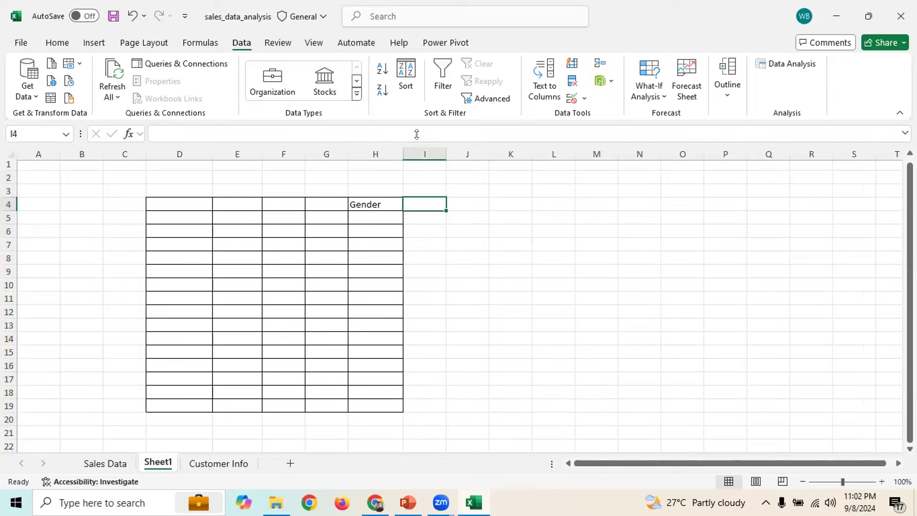
left_click_drag(403, 152, 429, 149)
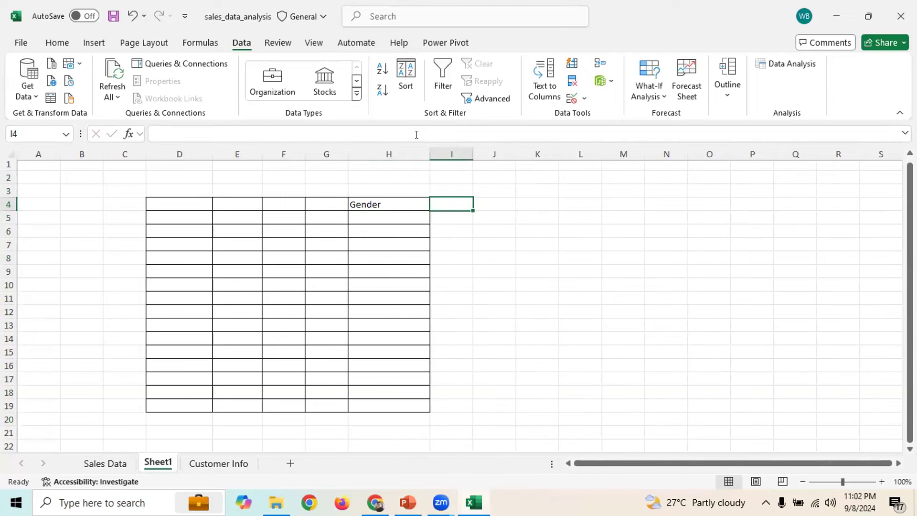
left_click(493, 206)
left_click(532, 200)
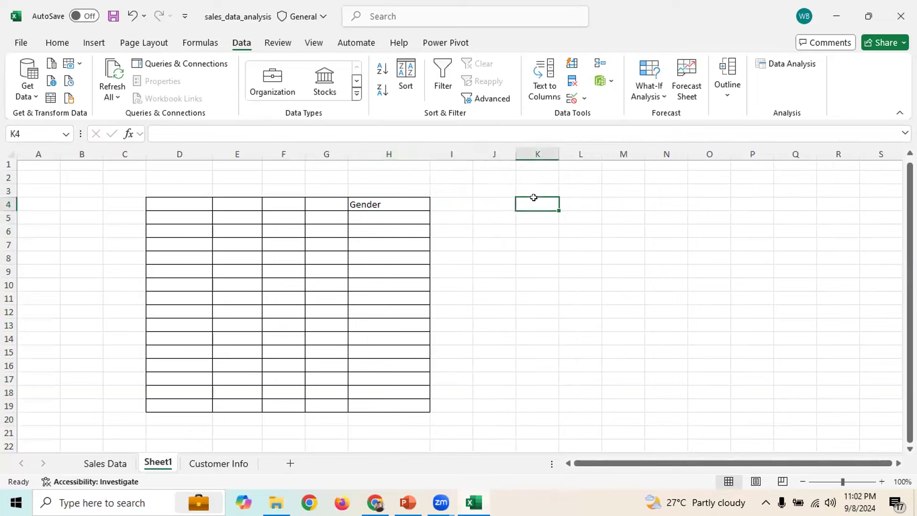
left_click(360, 213)
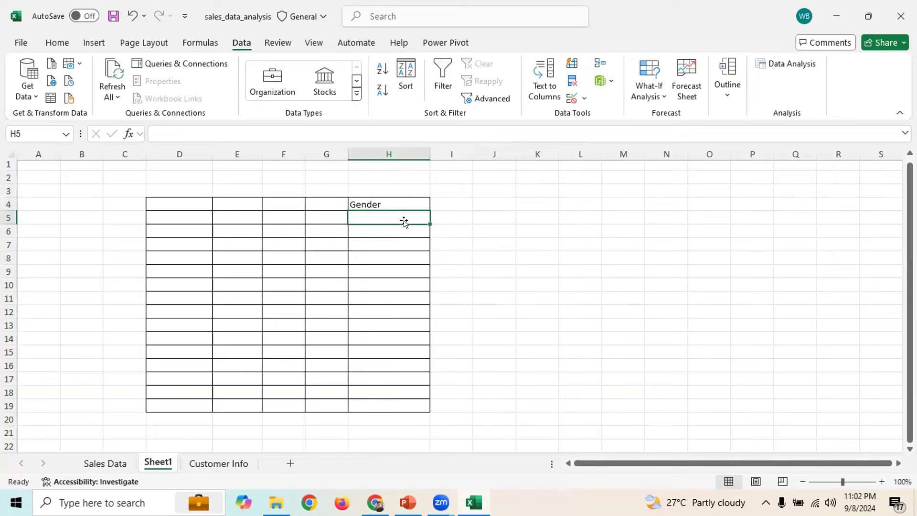
Give H5:H19 a List validation with source 'Male, Female'
left_click_drag(395, 214, 393, 405)
left_click(486, 215)
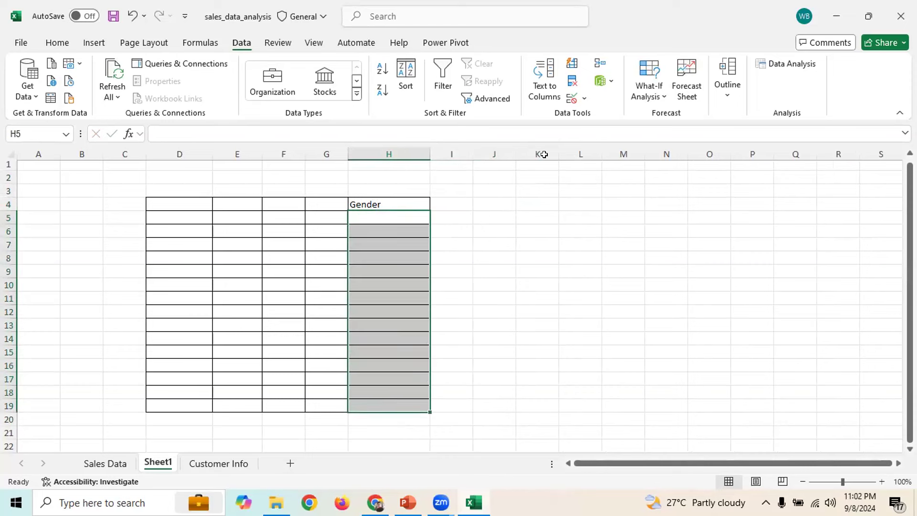
left_click(576, 103)
left_click(606, 232)
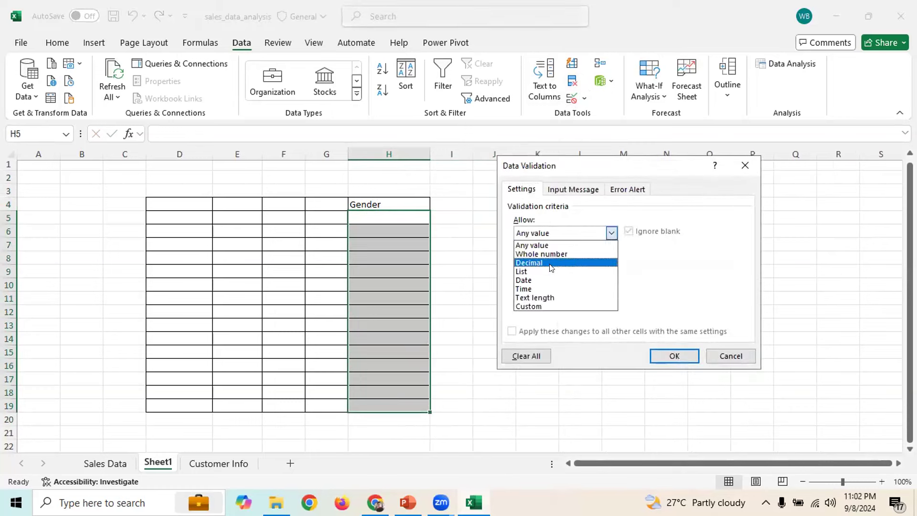
left_click(530, 272)
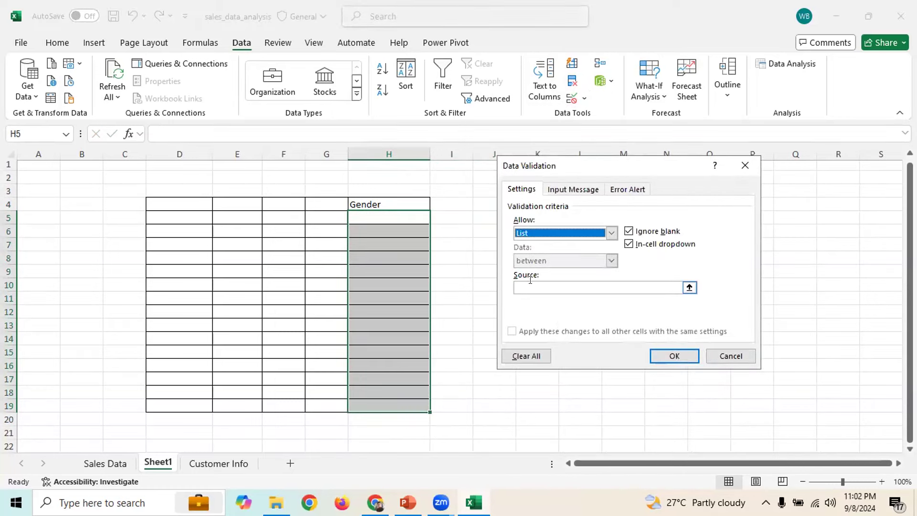
left_click(679, 288)
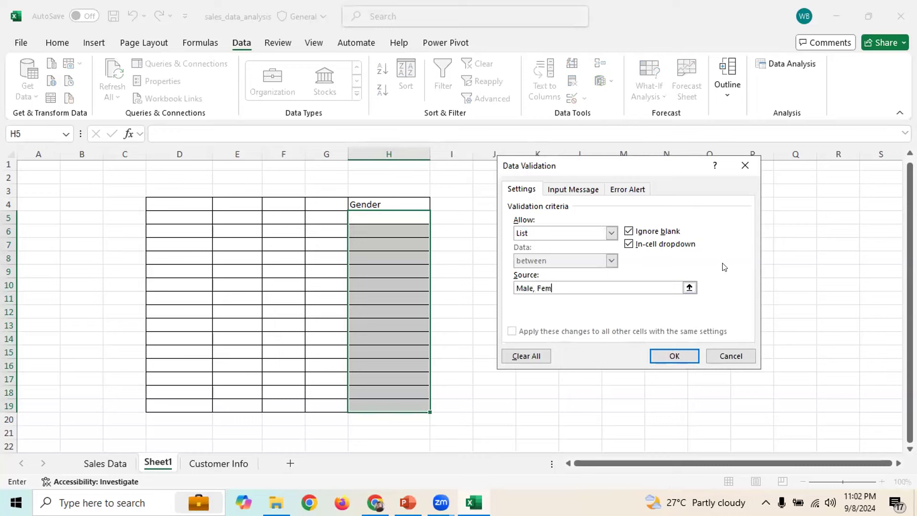
left_click(675, 356)
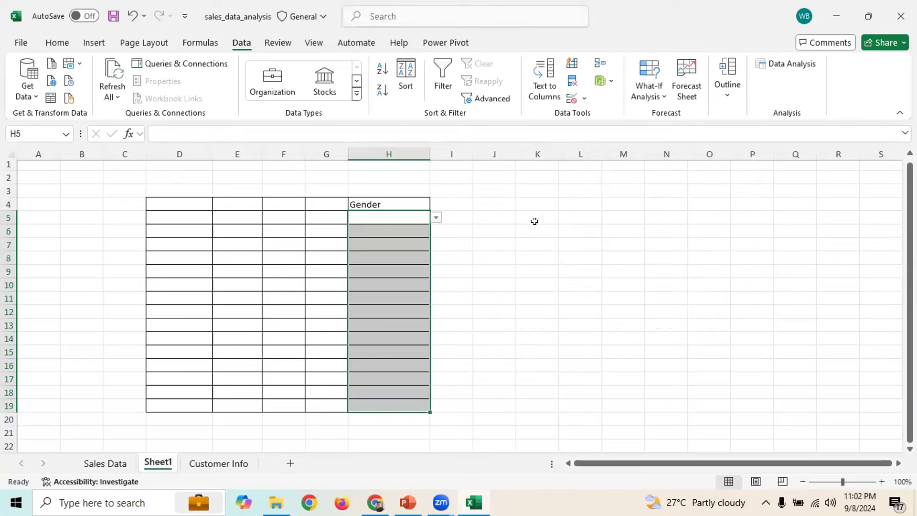
left_click(436, 219)
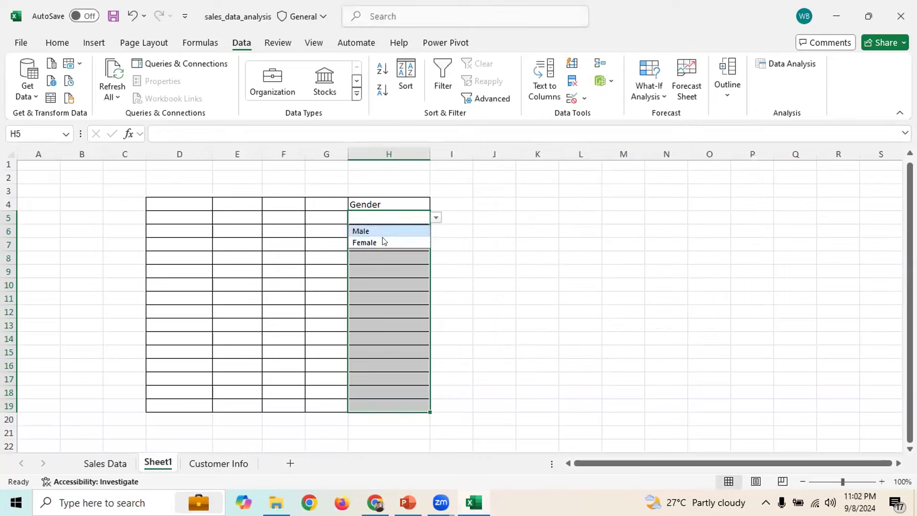
Pick Female, Male, Female, Female for H5–H8 and Female for H10 from the dropdowns
left_click(377, 243)
left_click(417, 230)
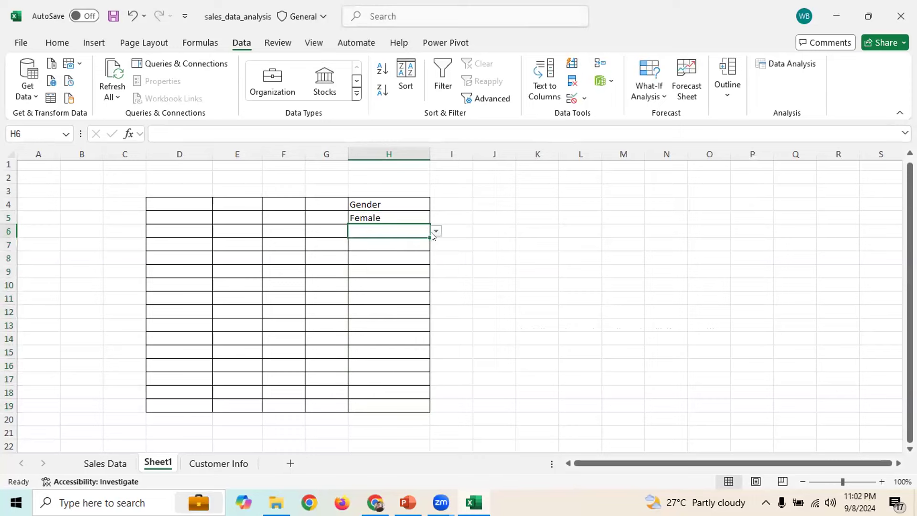
left_click(435, 232)
left_click(382, 244)
left_click(402, 244)
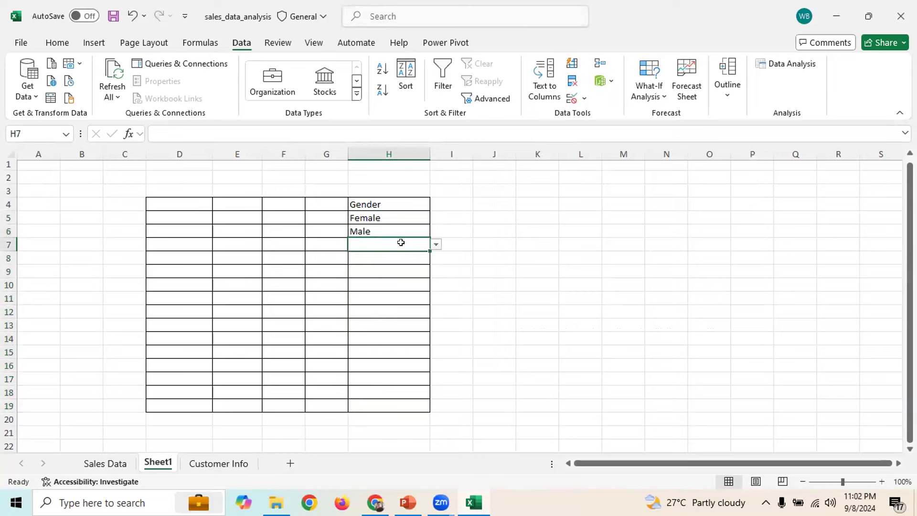
left_click(436, 245)
left_click(384, 268)
left_click(410, 257)
left_click(436, 258)
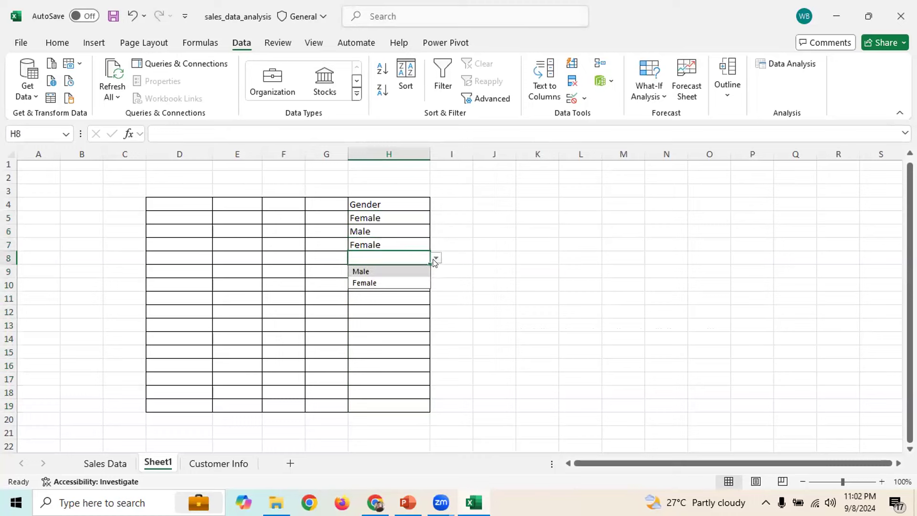
left_click(382, 283)
left_click(398, 282)
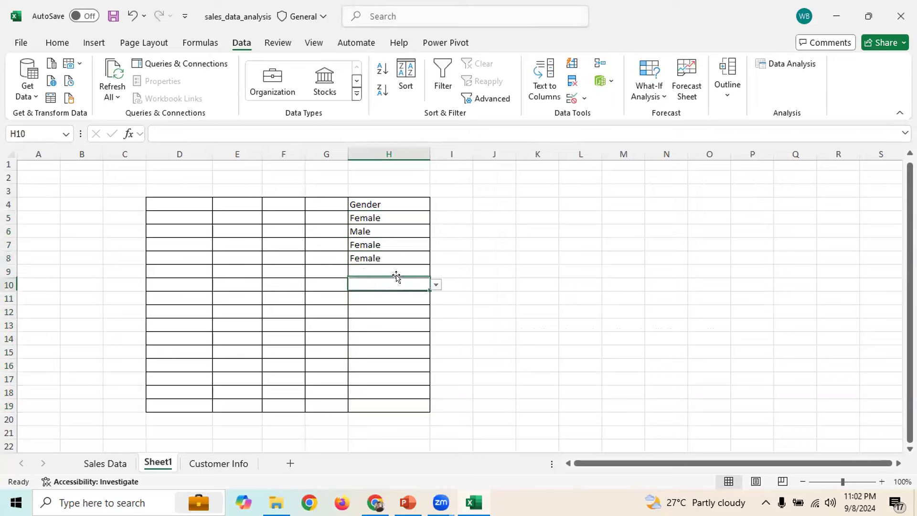
left_click(435, 284)
left_click(385, 308)
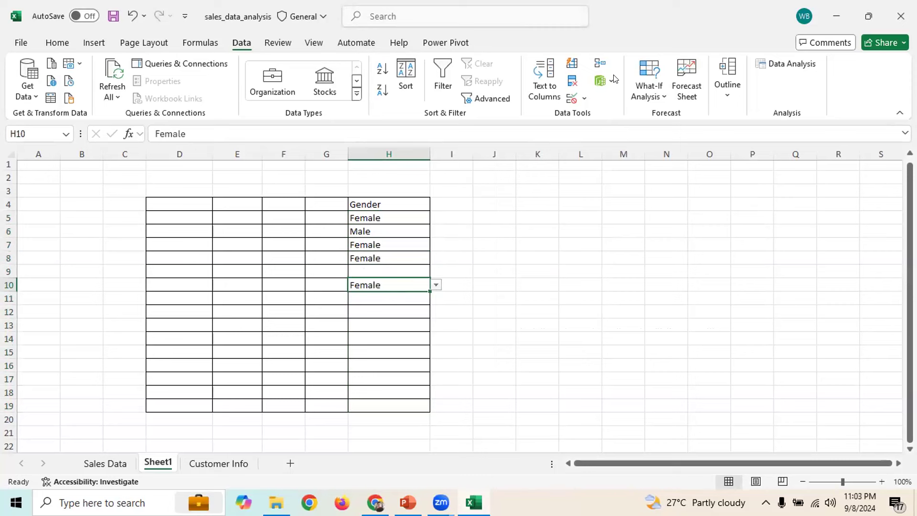
Briefly open and close Data Analysis, then go to the Customer Info sheet
left_click(480, 161)
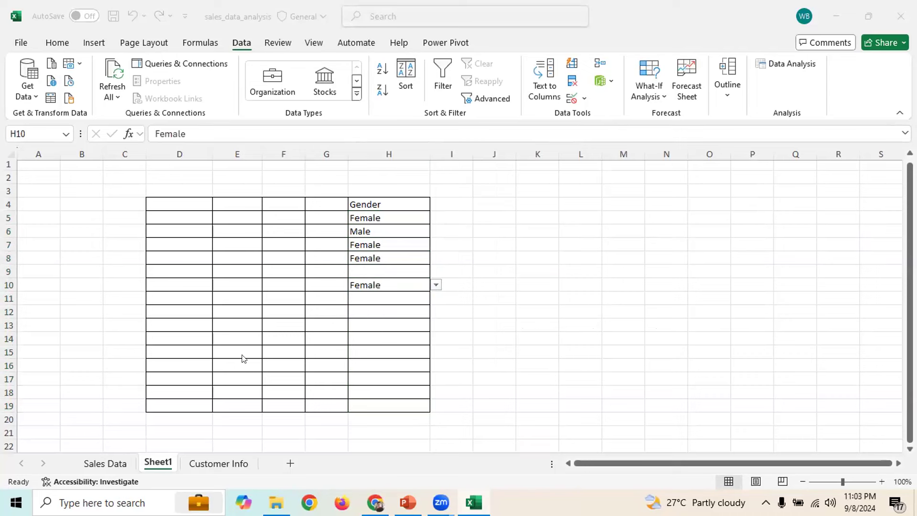
left_click(206, 457)
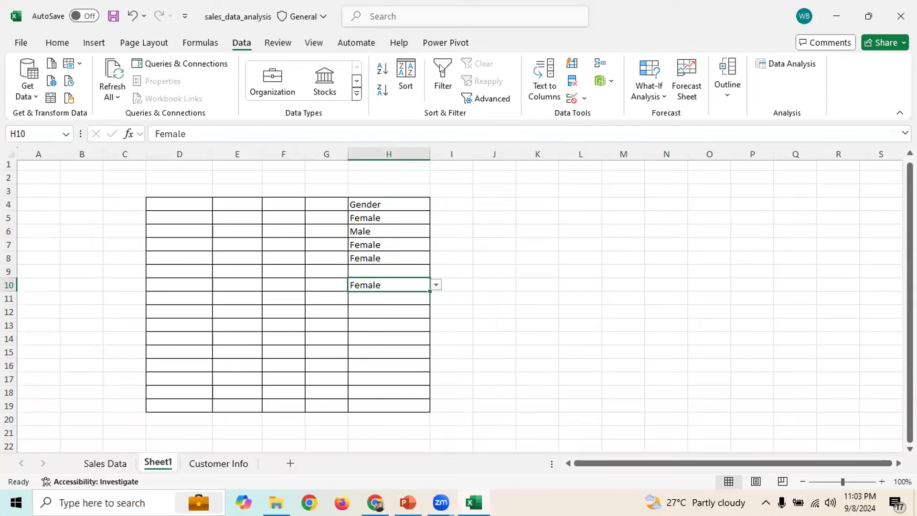
left_click(809, 67)
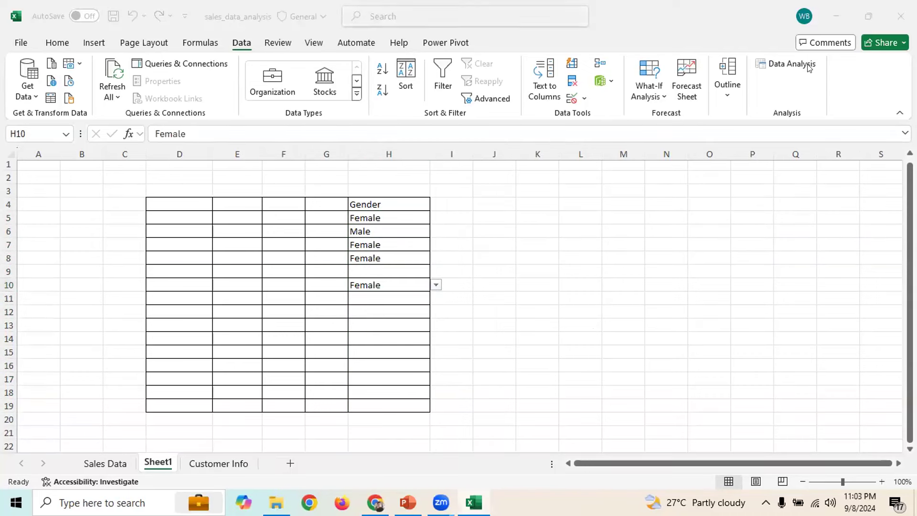
left_click(205, 455)
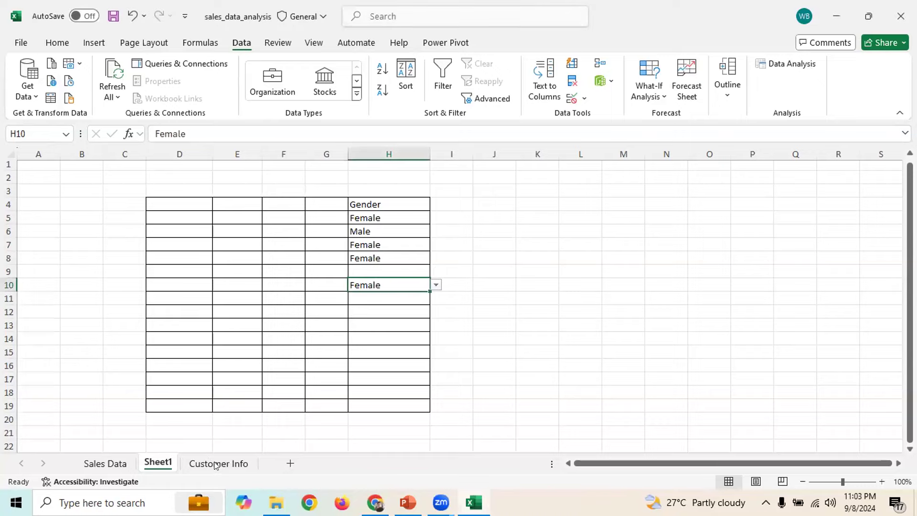
left_click(216, 465)
Enter Customer ID 132 in the Sales Data Xlookup cell O12, returning Bankia
left_click(316, 222)
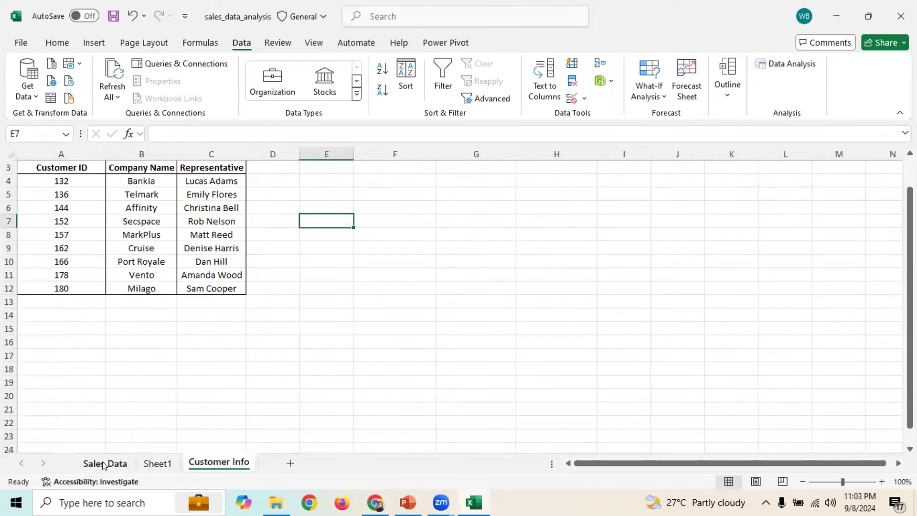
left_click(105, 462)
left_click(774, 242)
left_click(772, 215)
type("132")
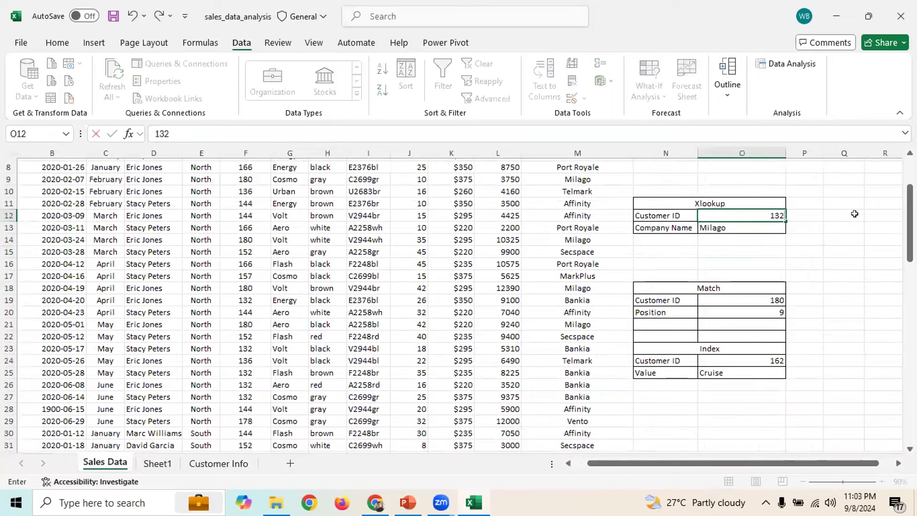
key("Return")
Try the nonexistent ID 00, check the Customer Info IDs, then clear O12
left_click(759, 205)
left_click(763, 214)
type("00")
key("Return")
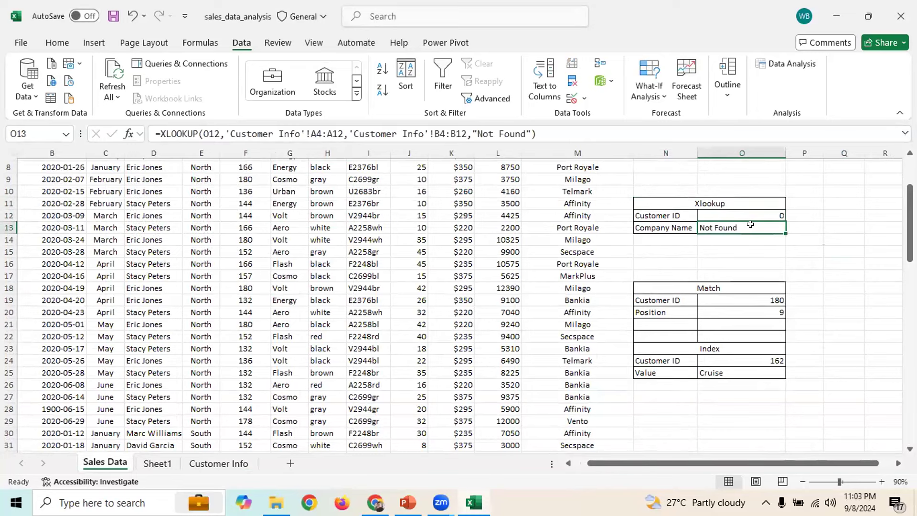
left_click(772, 213)
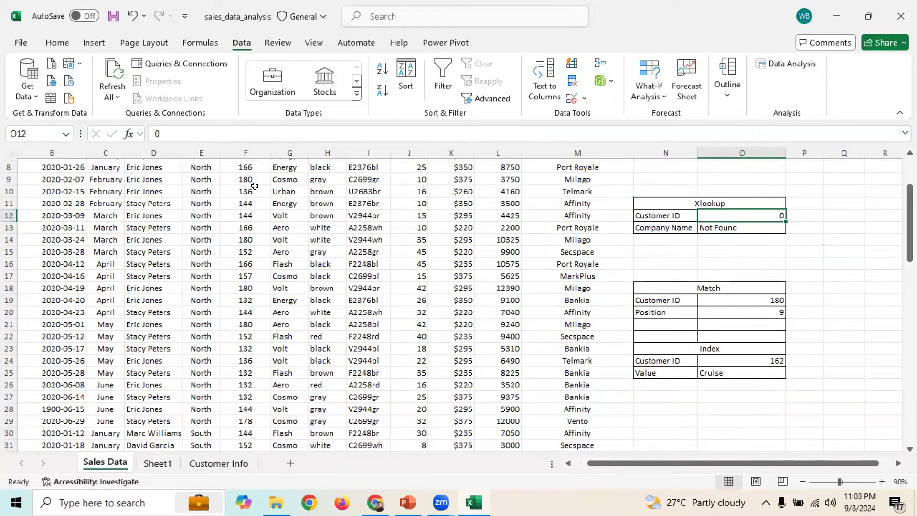
left_click(206, 460)
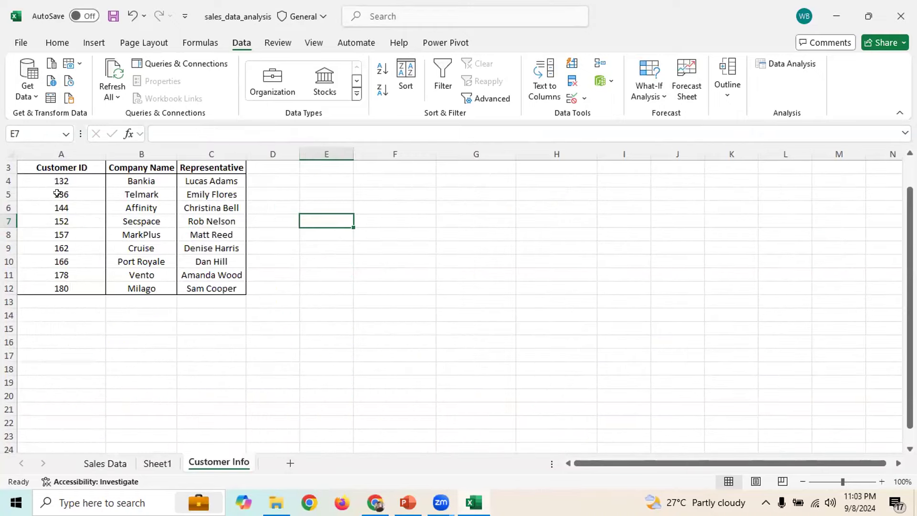
left_click(114, 464)
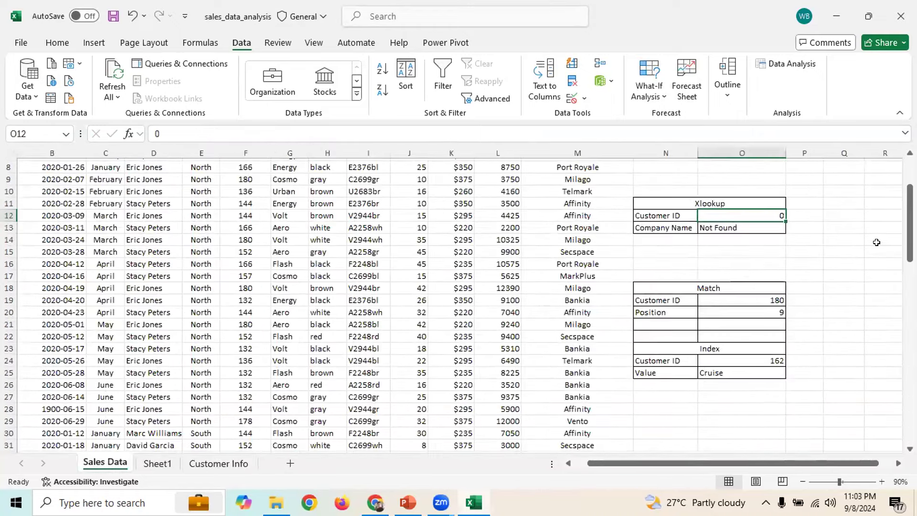
key("BackSpace")
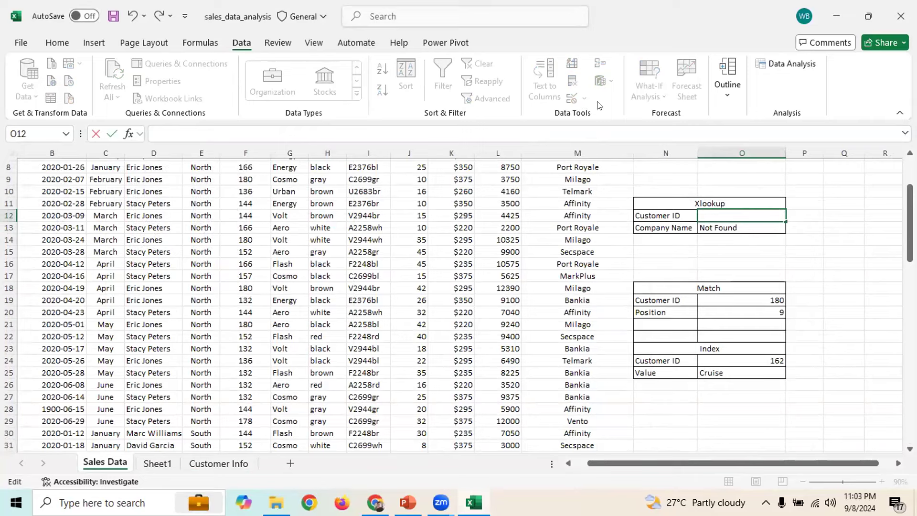
left_click(830, 209)
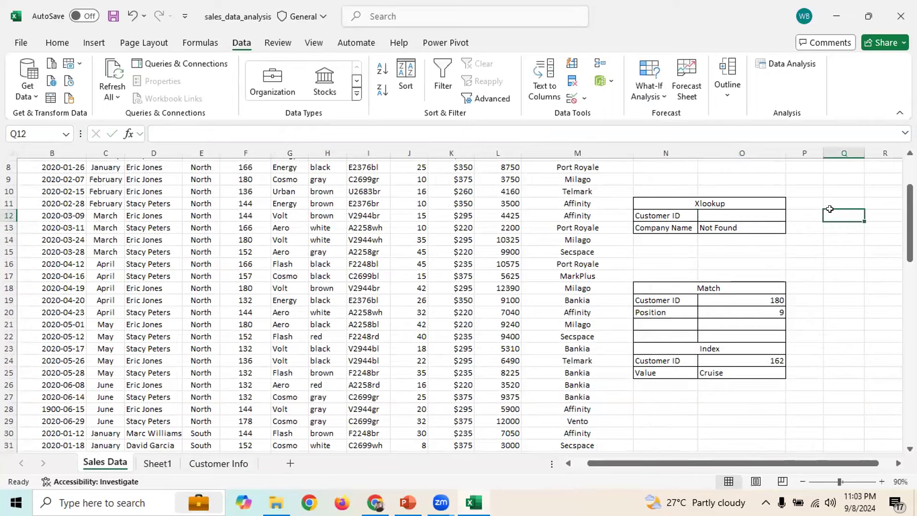
left_click(722, 210)
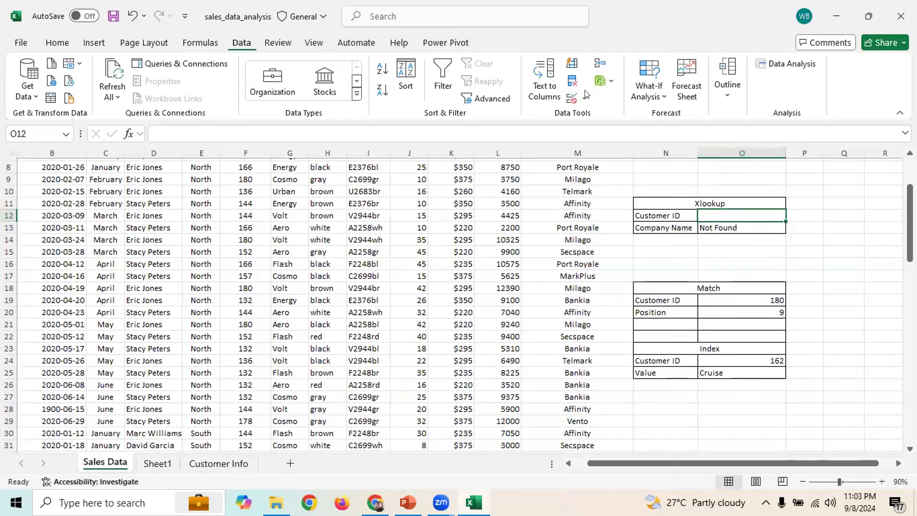
Add a List validation to O12 with source =$F$5:$F$84 (the Customer IDs)
left_click(567, 99)
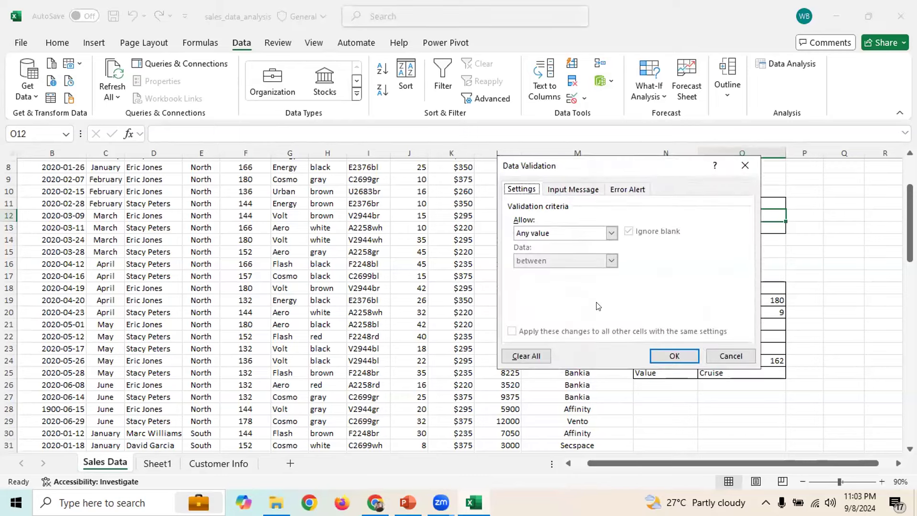
left_click(612, 232)
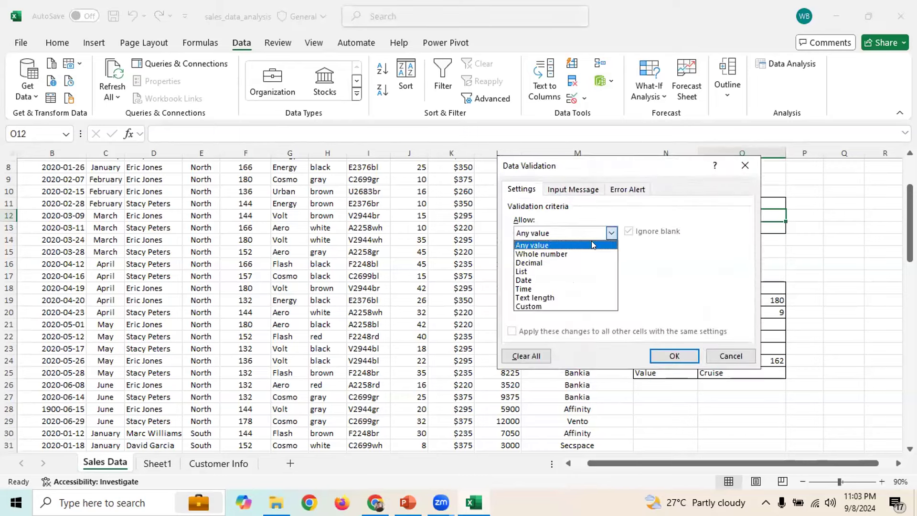
left_click(526, 271)
left_click(557, 284)
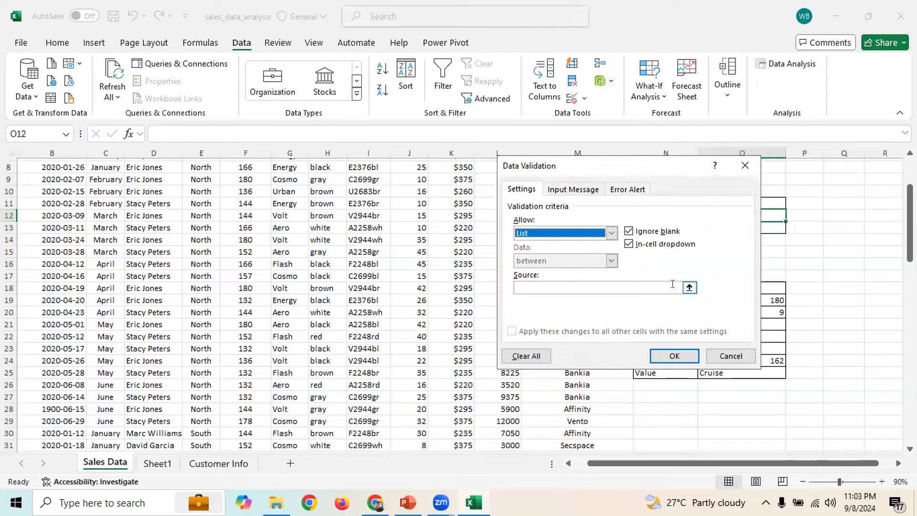
left_click(688, 287)
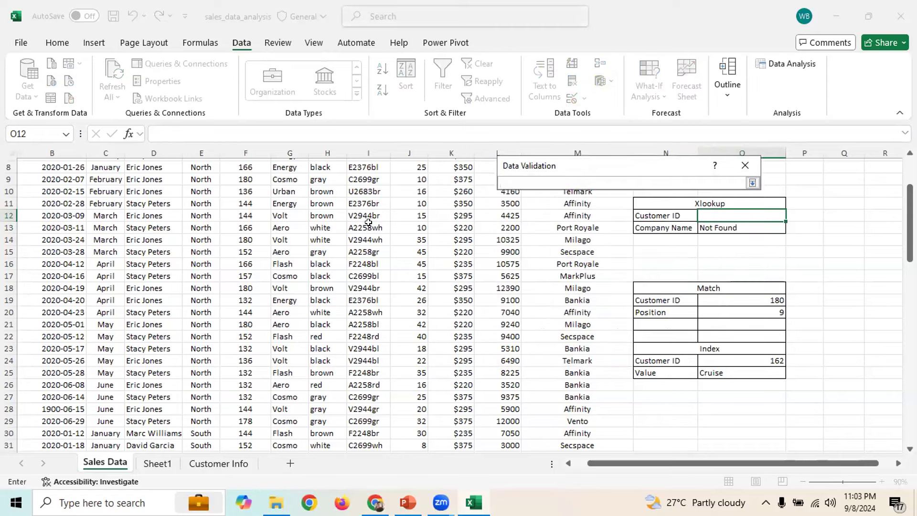
scroll(385, 260, "up", 3)
left_click(236, 221)
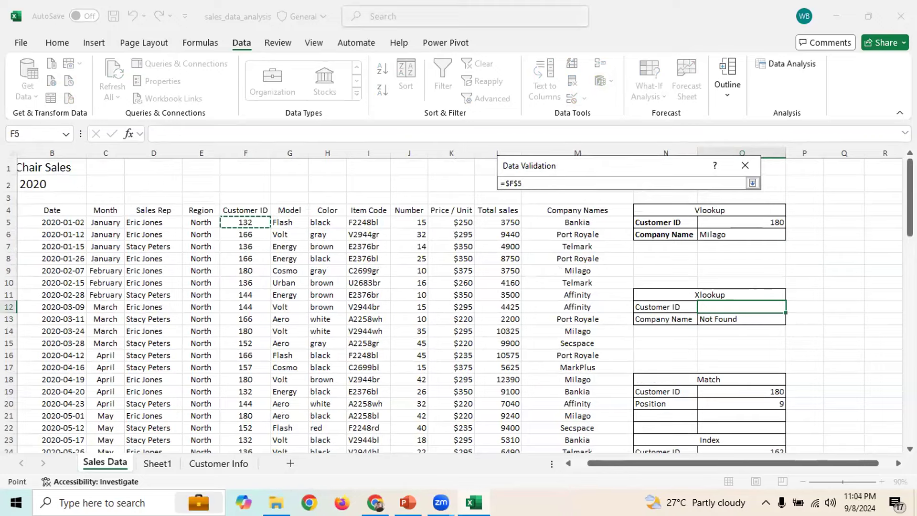
key("ctrl+shift+Down")
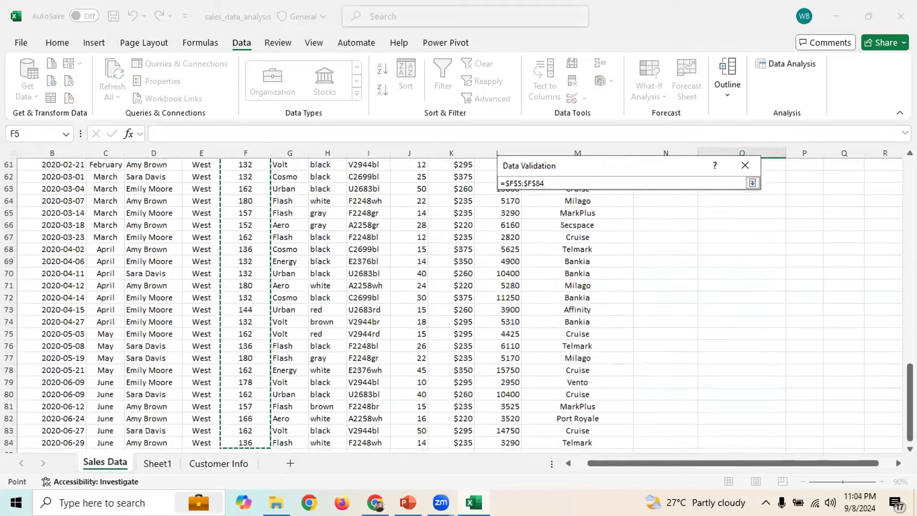
key("Return")
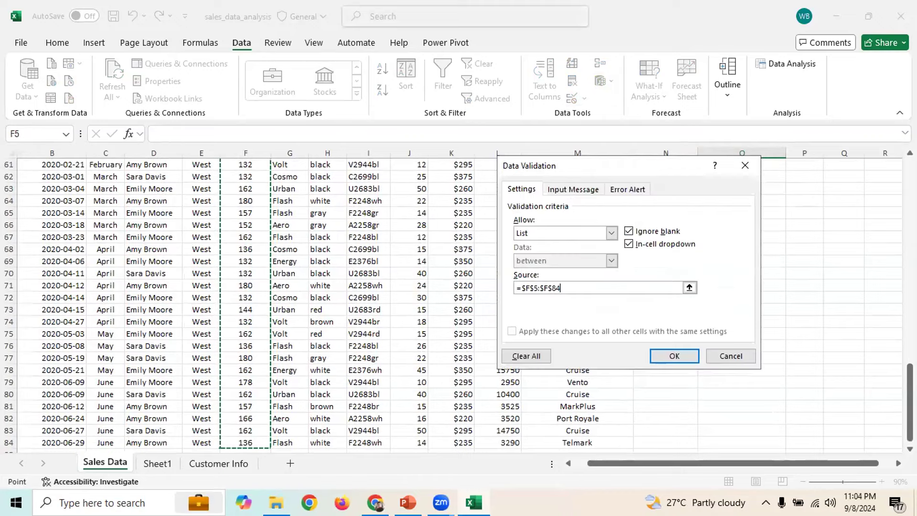
left_click(668, 355)
left_click_drag(910, 402, 910, 196)
left_click(769, 219)
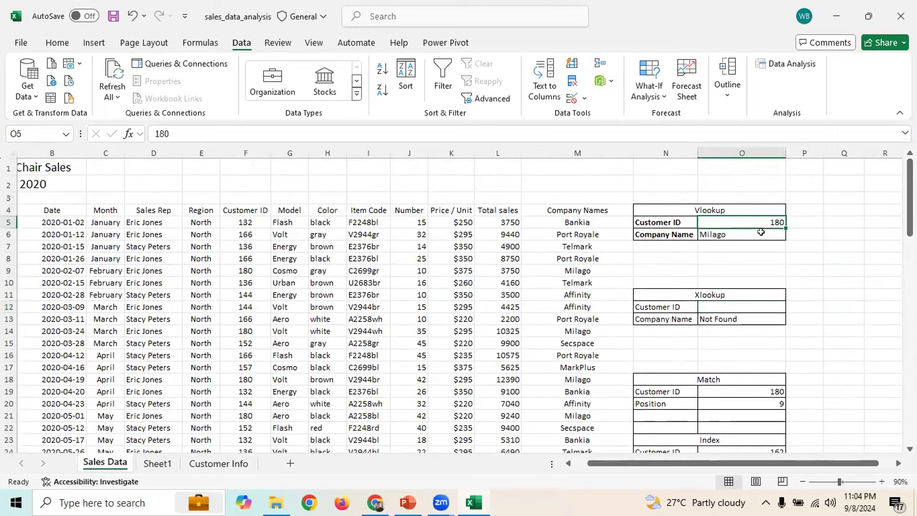
Inspect the Vlookup, Match and Xlookup Customer ID cells and their formulas
left_click(769, 232)
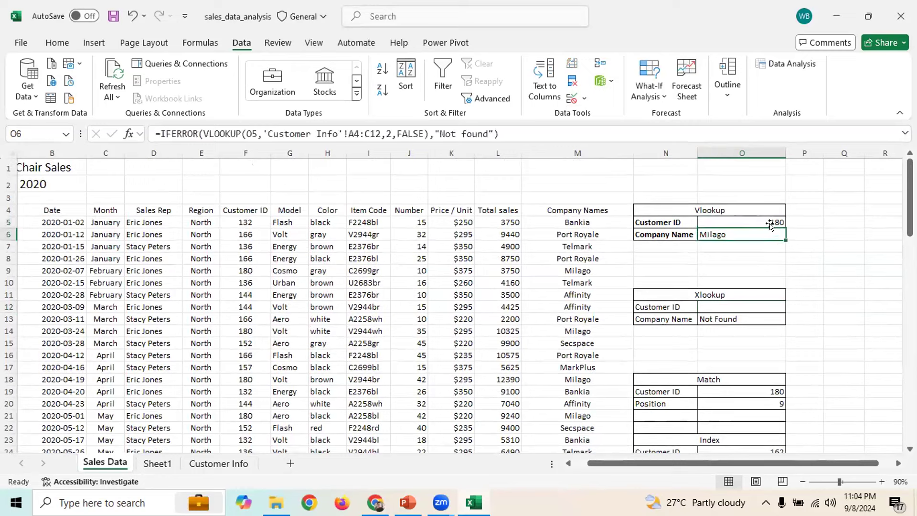
left_click(776, 221)
left_click(758, 380)
left_click(773, 390)
left_click(770, 306)
left_click_drag(910, 163, 799, 190)
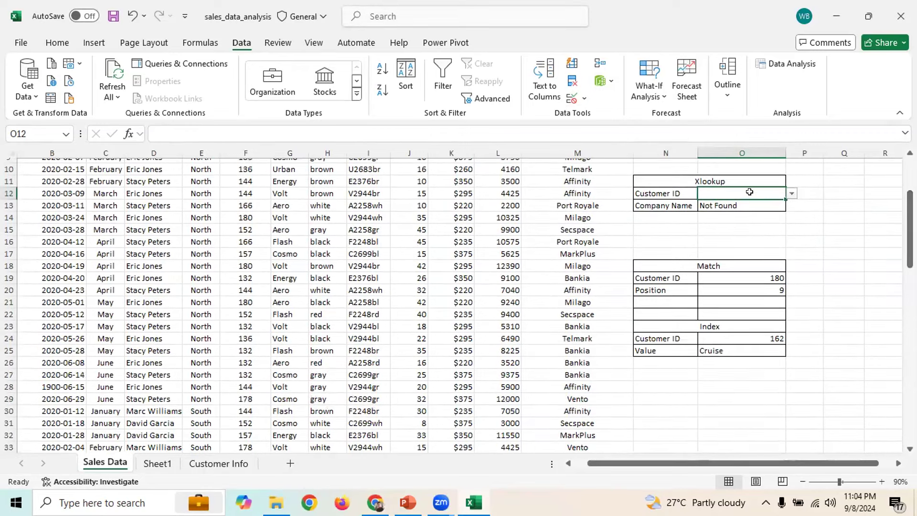
Pick Customer IDs 166, 144, then 178 from O12's dropdown, returning Vento
left_click(791, 195)
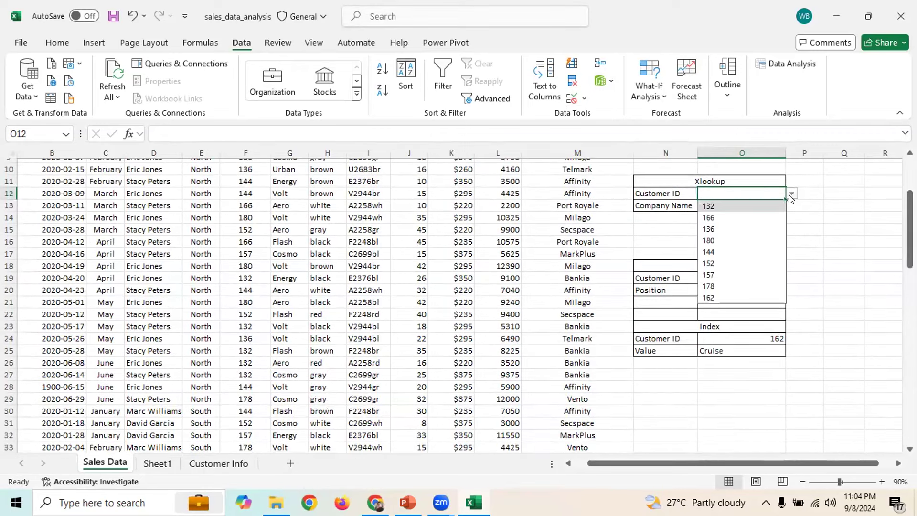
left_click(729, 218)
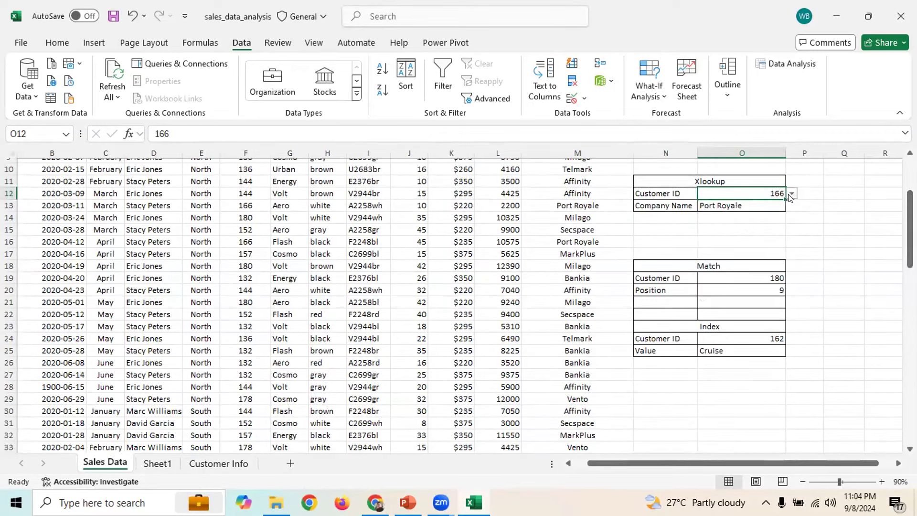
left_click(791, 195)
left_click(755, 251)
left_click(792, 195)
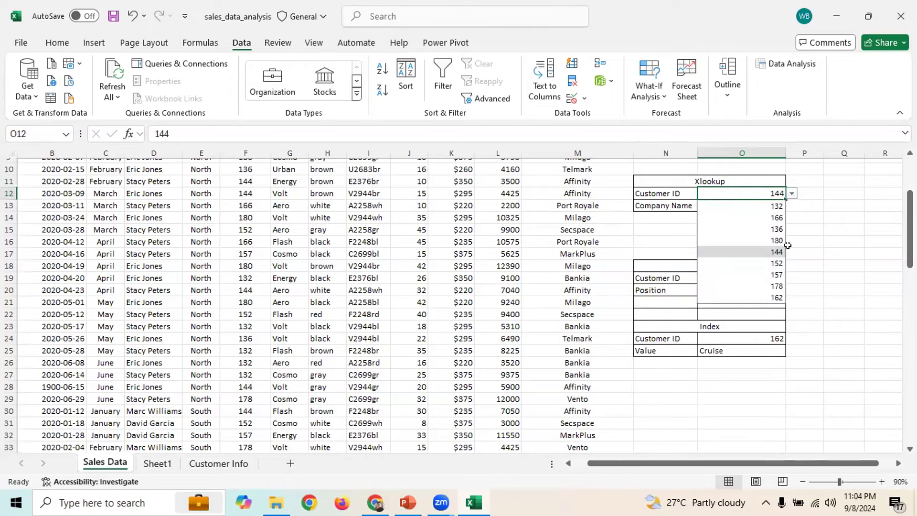
left_click(779, 286)
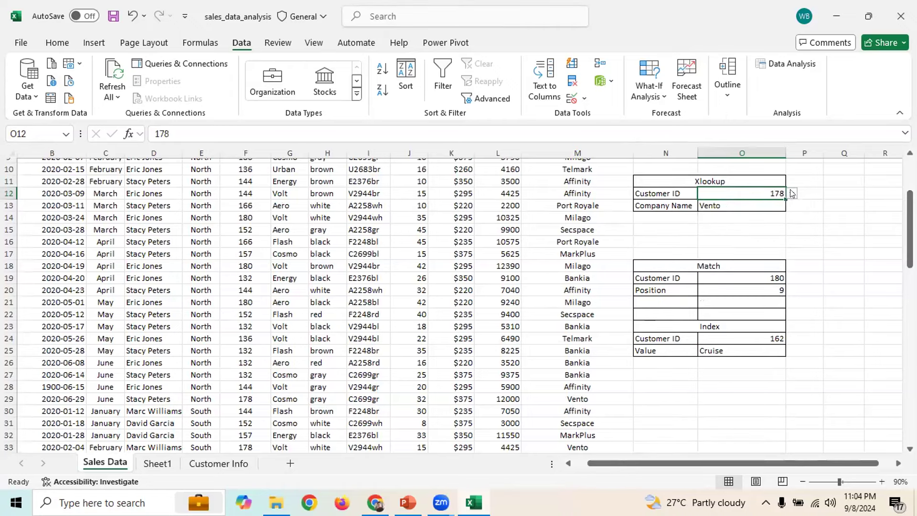